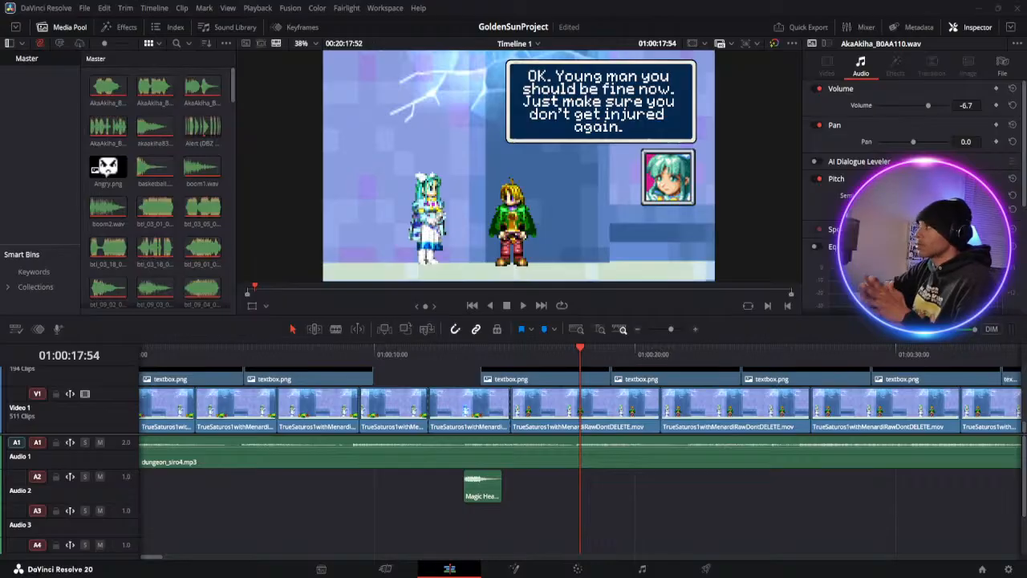
# Examine the teal-haired character's portrait up close in the 01:00:17 dialogue frame and fit the whole frame back in the viewer
pyautogui.scroll(10, 657, 170)
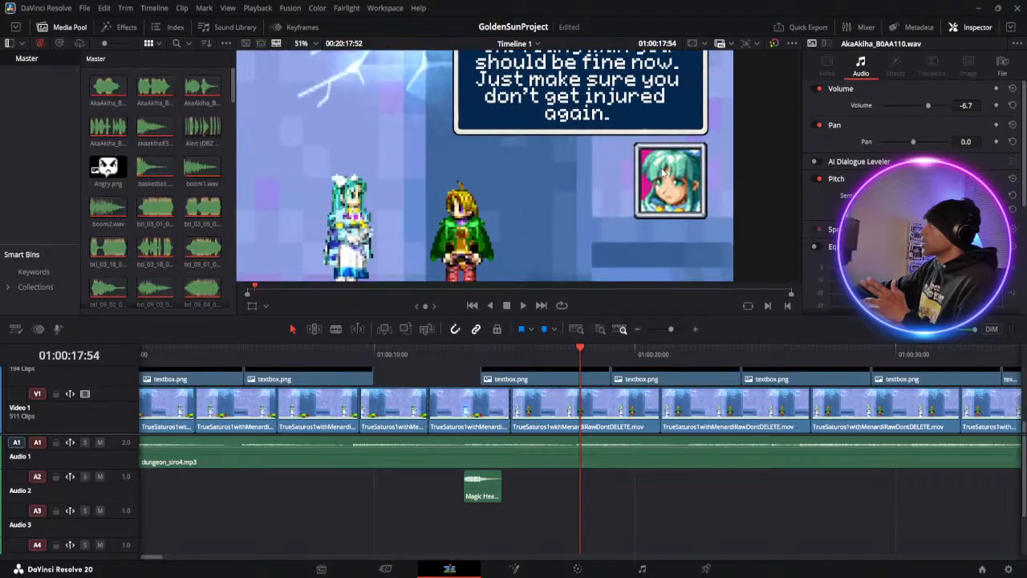
pyautogui.scroll(1, 666, 179)
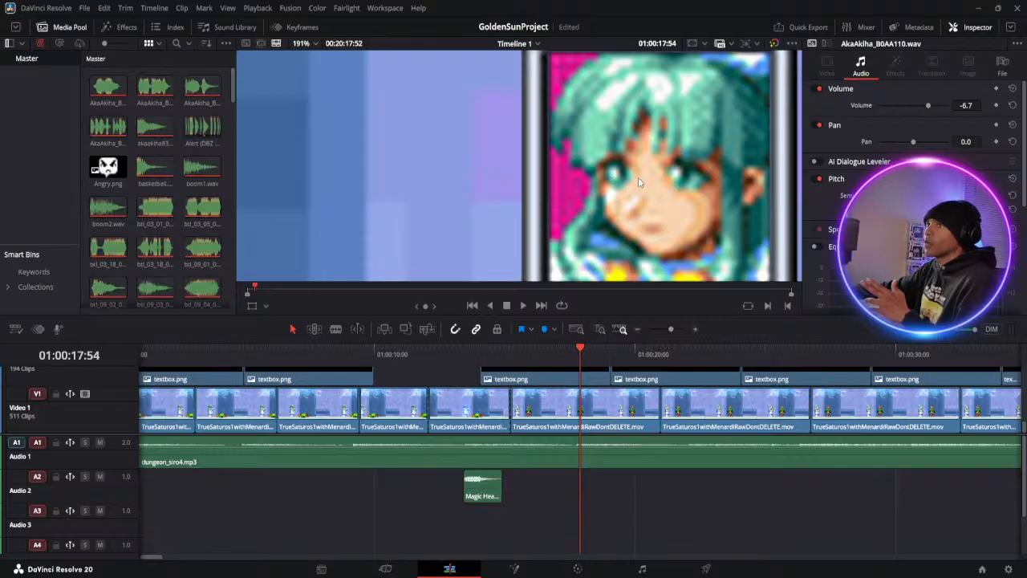
pyautogui.scroll(-5, 632, 178)
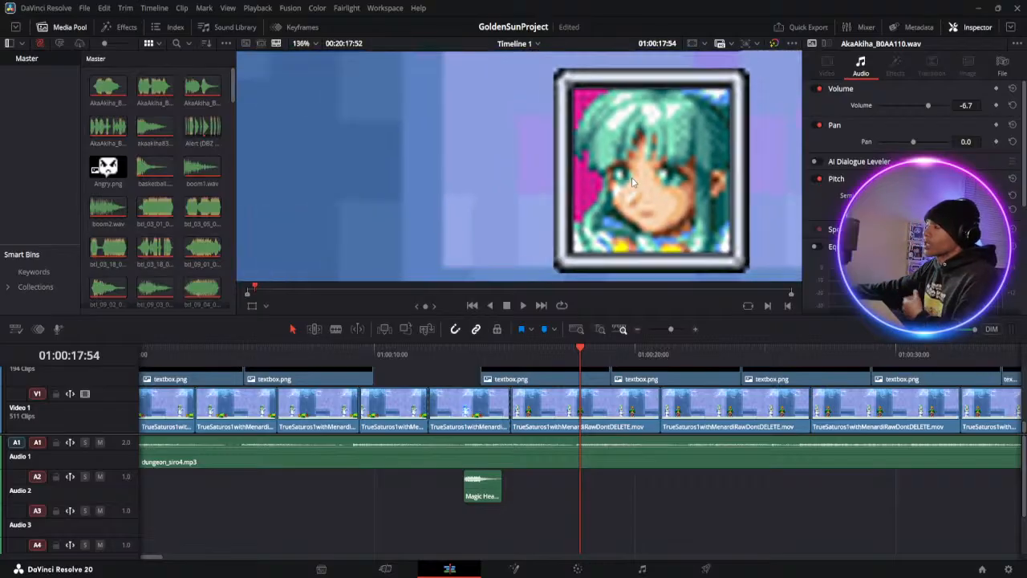
pyautogui.scroll(-4, 631, 183)
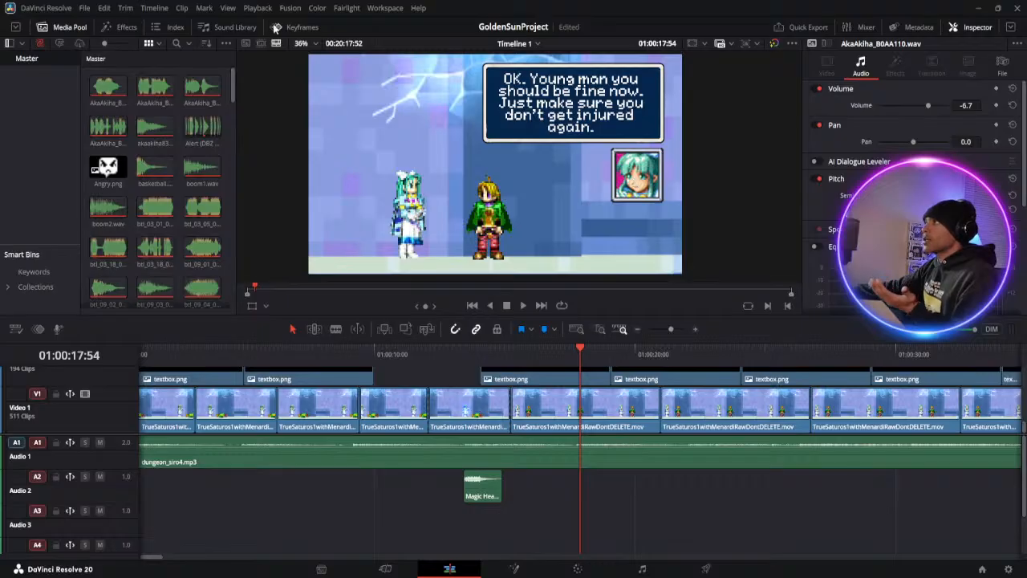
pyautogui.hotkey('shift', 'z')
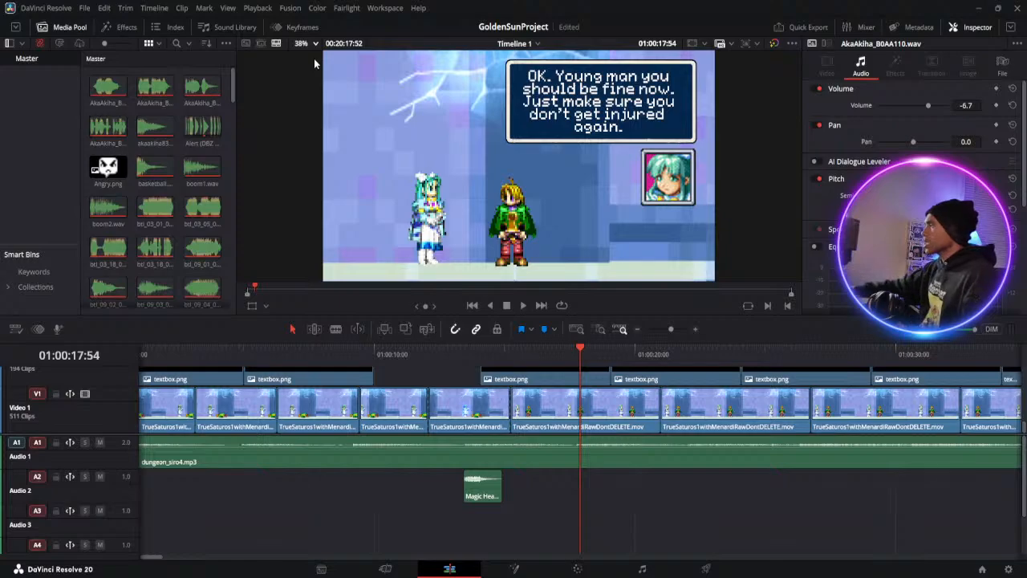
# Go to the scythe scene at about 01:12:31 and examine the teal-haired character's portrait up close
pyautogui.moveTo(665, 330); pyautogui.dragTo(658, 329)
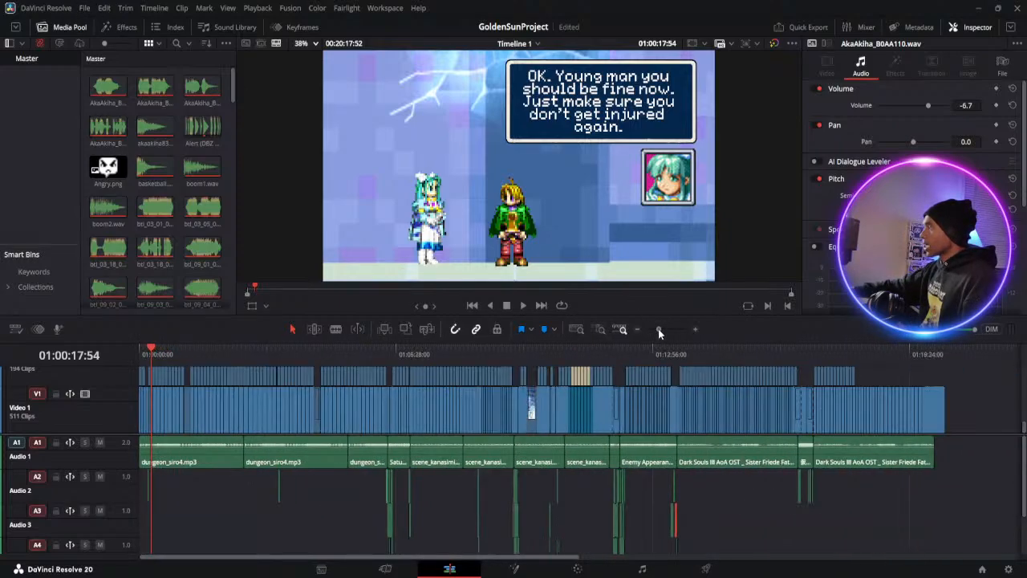
pyautogui.click(624, 354)
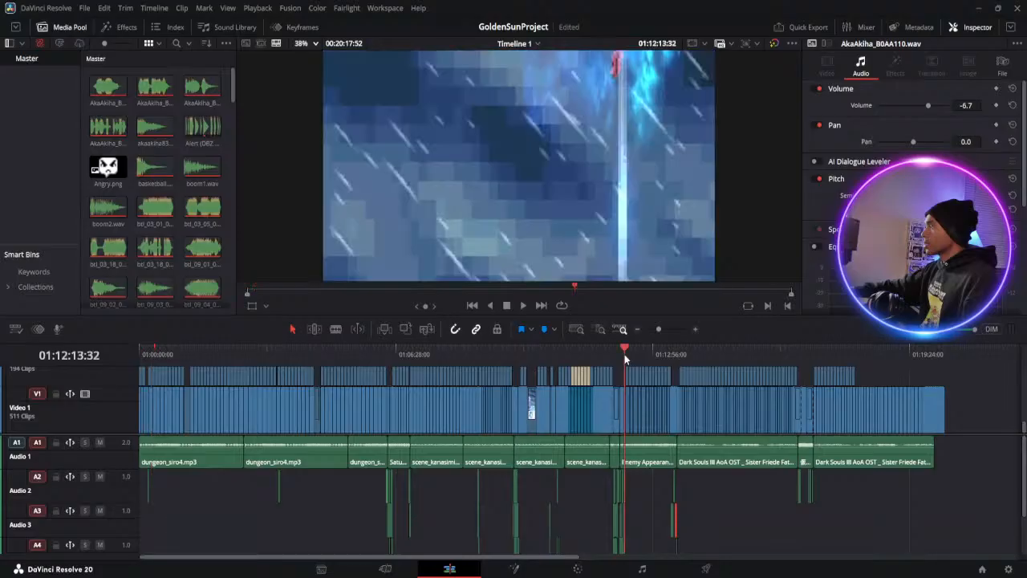
pyautogui.click(667, 331)
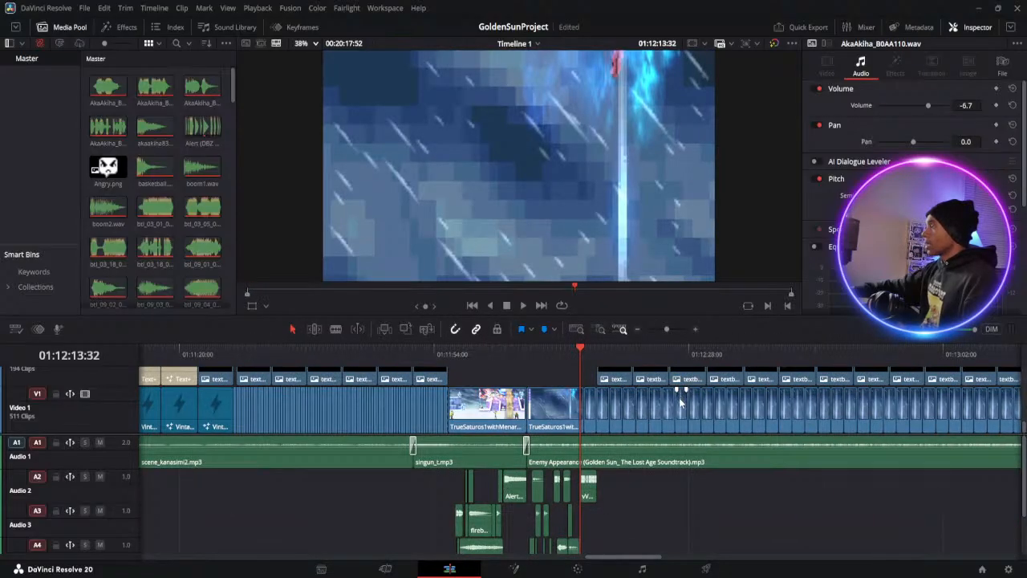
pyautogui.scroll(3, 680, 393)
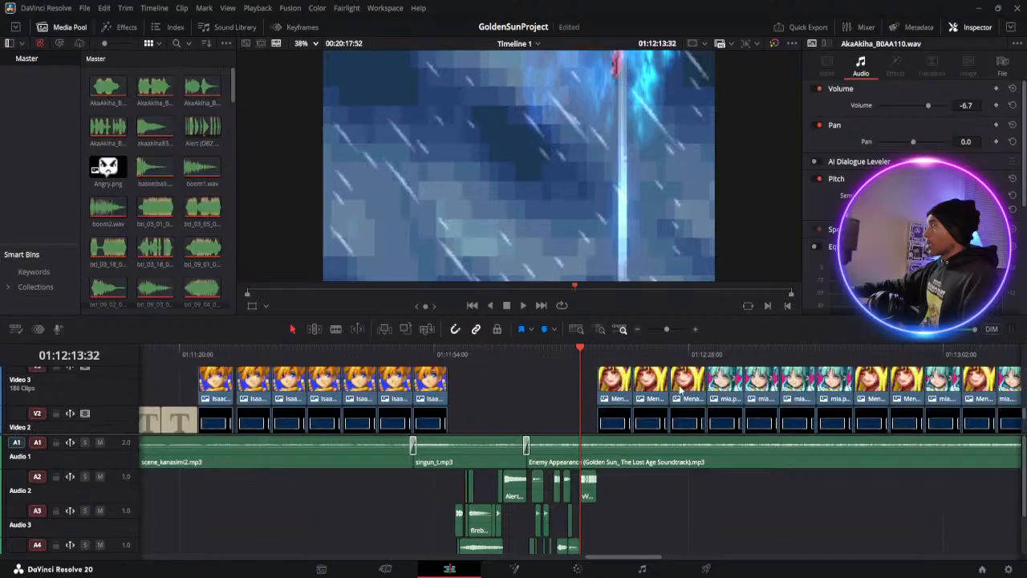
pyautogui.click(715, 354)
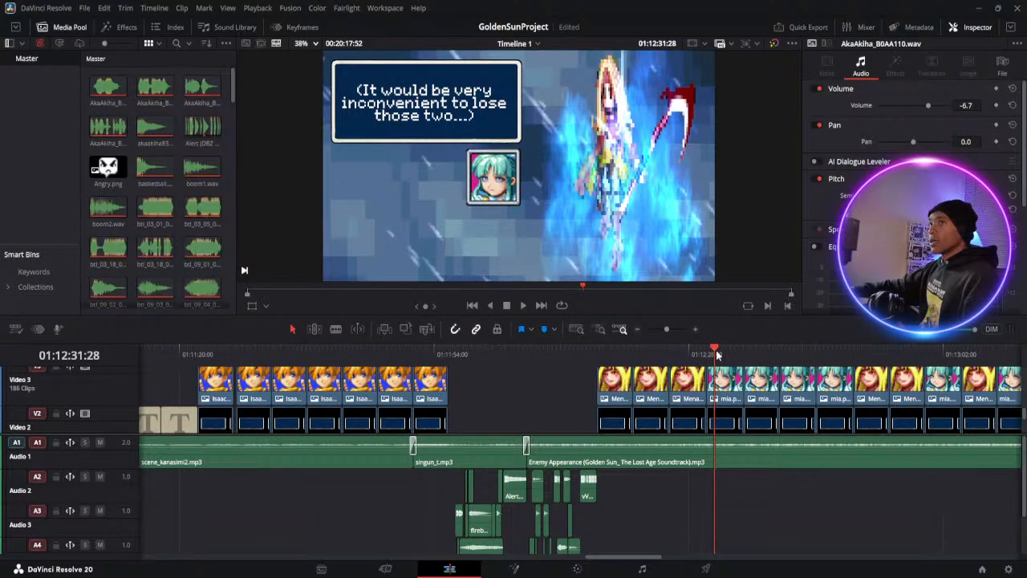
pyautogui.scroll(3, 522, 232)
pyautogui.scroll(3, 497, 159)
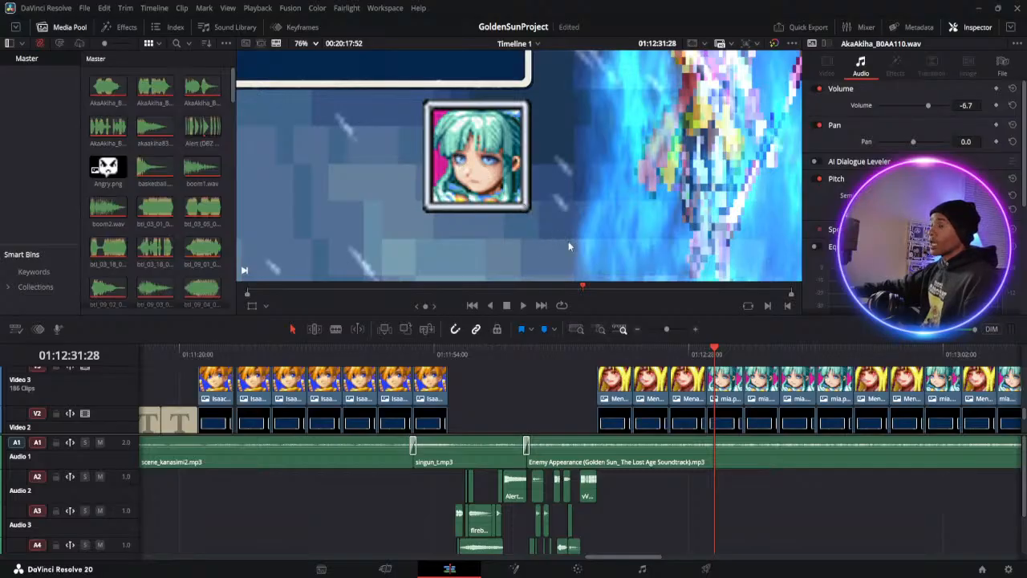
pyautogui.scroll(-2, 560, 219)
pyautogui.scroll(-4, 560, 219)
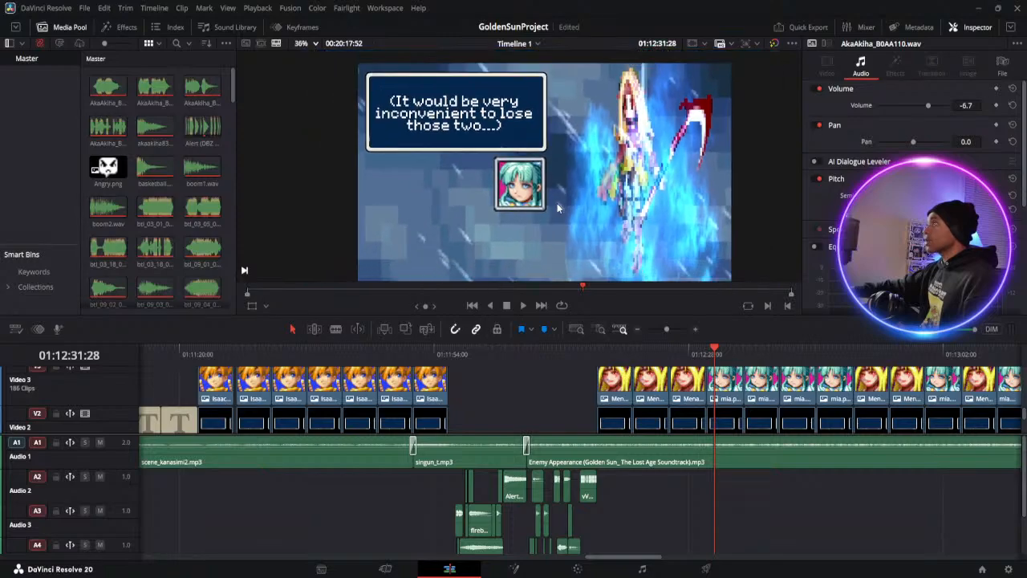
pyautogui.scroll(1, 557, 203)
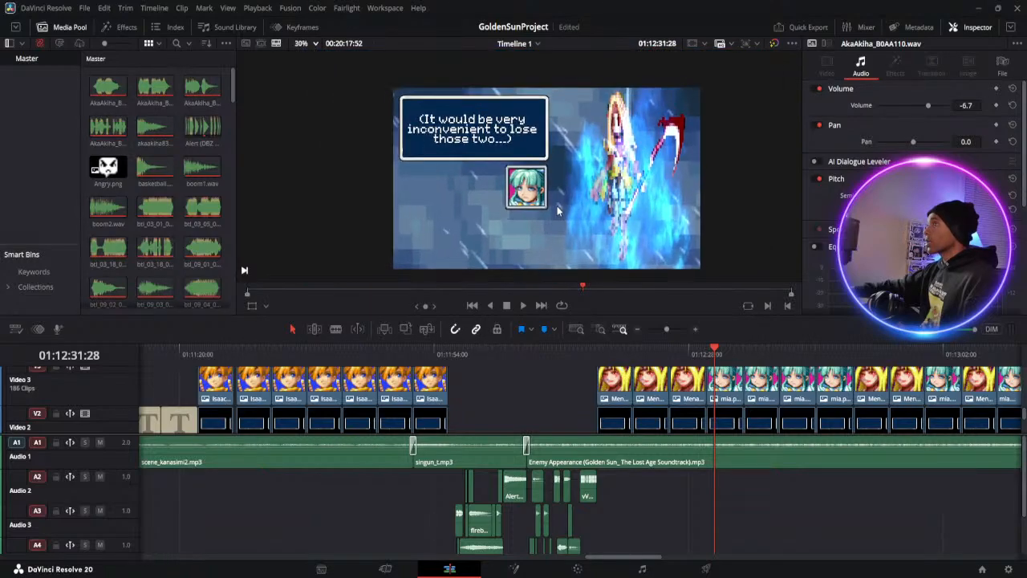
# View the scythe scene's dialogue frame at about 01:12:43 and browse the portrait images in the media pool
pyautogui.click(803, 351)
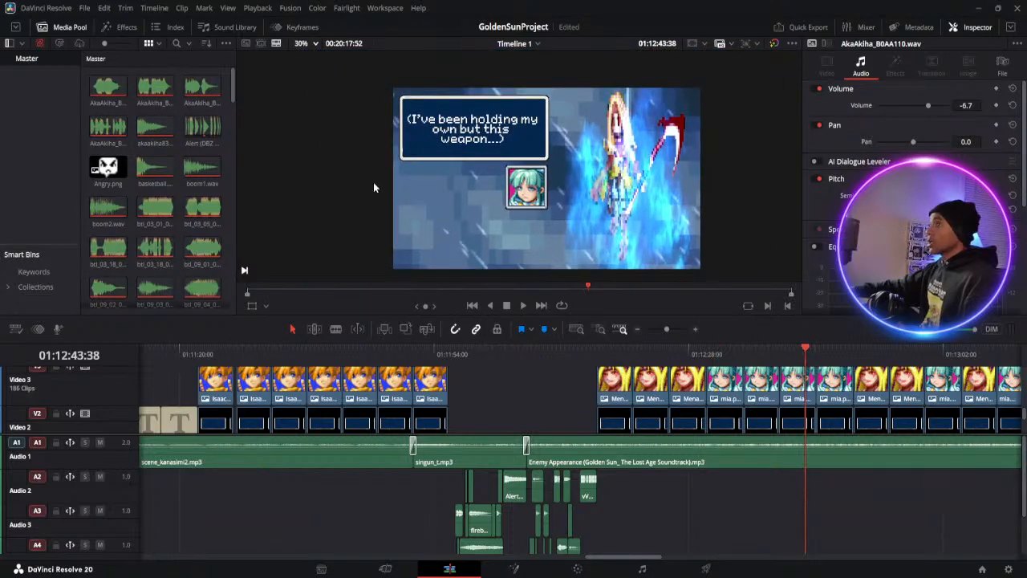
pyautogui.scroll(-3, 150, 161)
pyautogui.scroll(-5, 150, 160)
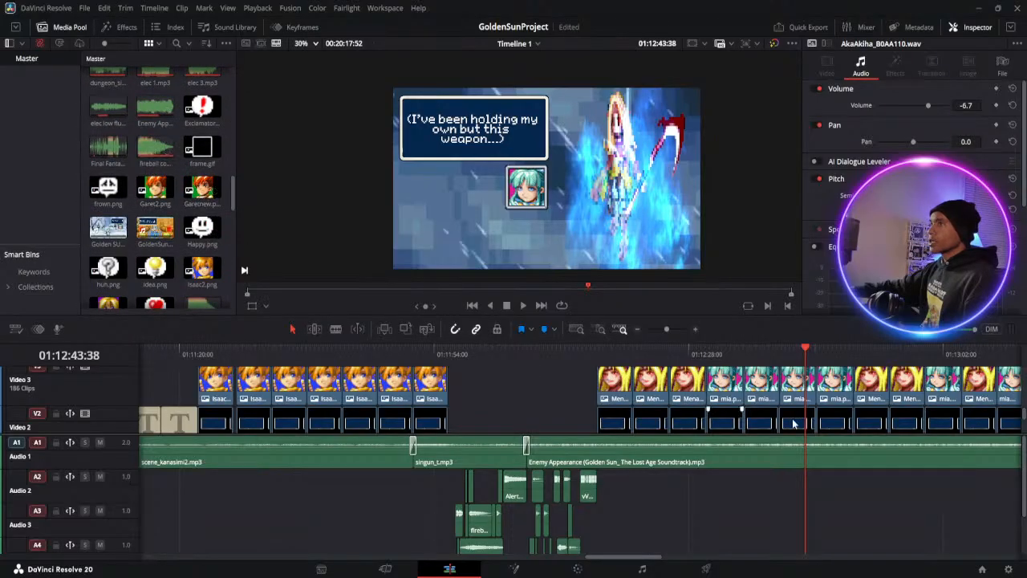
# Go to the snowy temple dialogue at about 01:13:58 and inspect the teal-haired character's portrait up close
pyautogui.moveTo(660, 330); pyautogui.dragTo(664, 330)
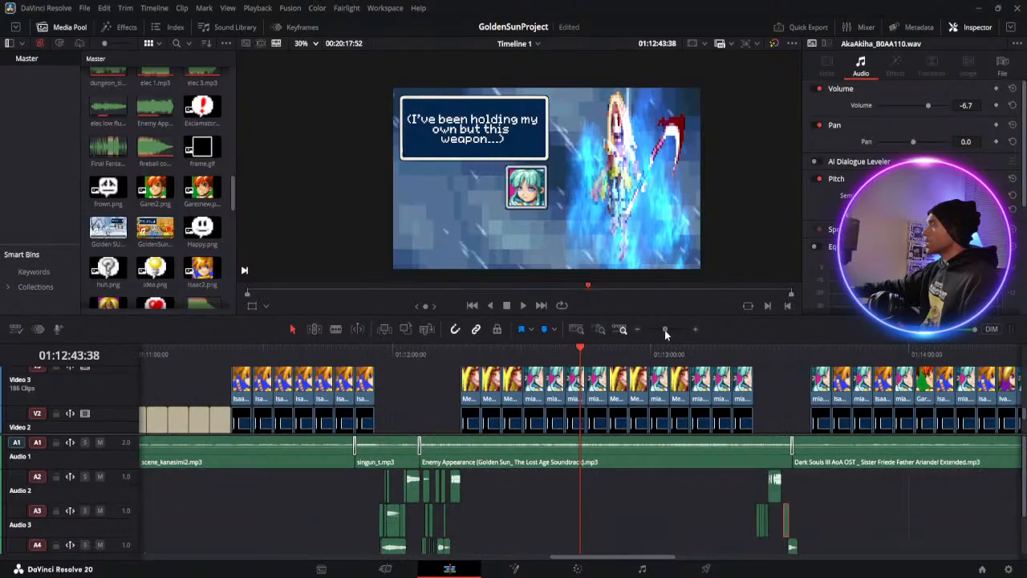
pyautogui.click(901, 354)
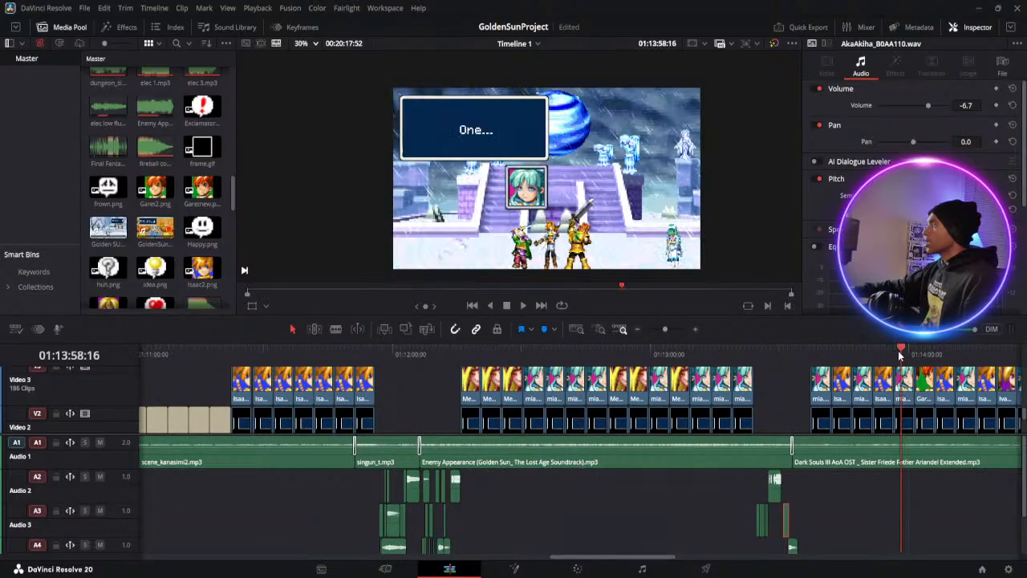
pyautogui.scroll(1, 548, 196)
pyautogui.scroll(2, 549, 198)
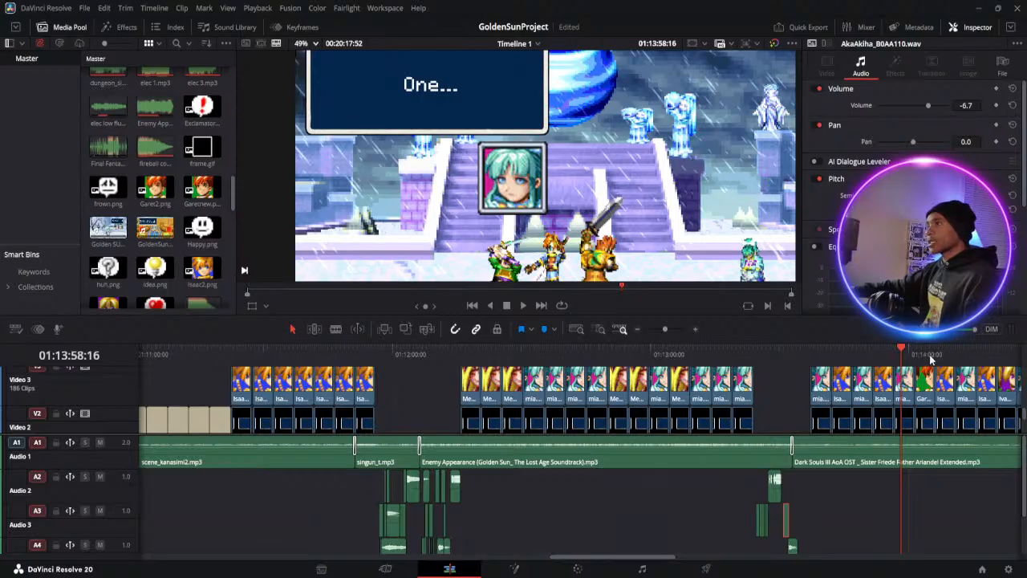
# Compare Garet's, Isaac's and Ivan's portraits in the temple dialogue at about 01:14:04, 01:13:45 and 01:14:23
pyautogui.click(929, 356)
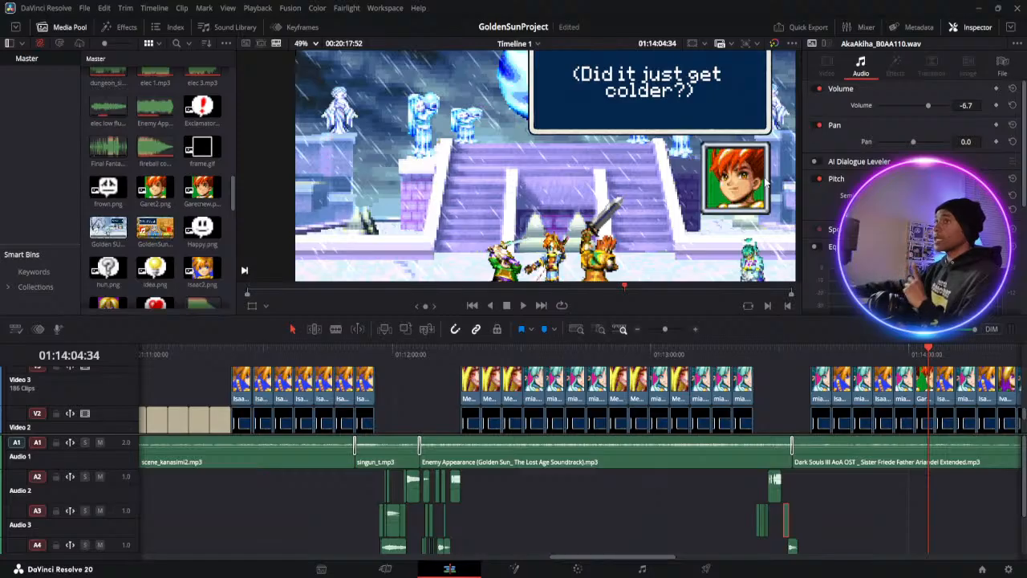
pyautogui.click(846, 354)
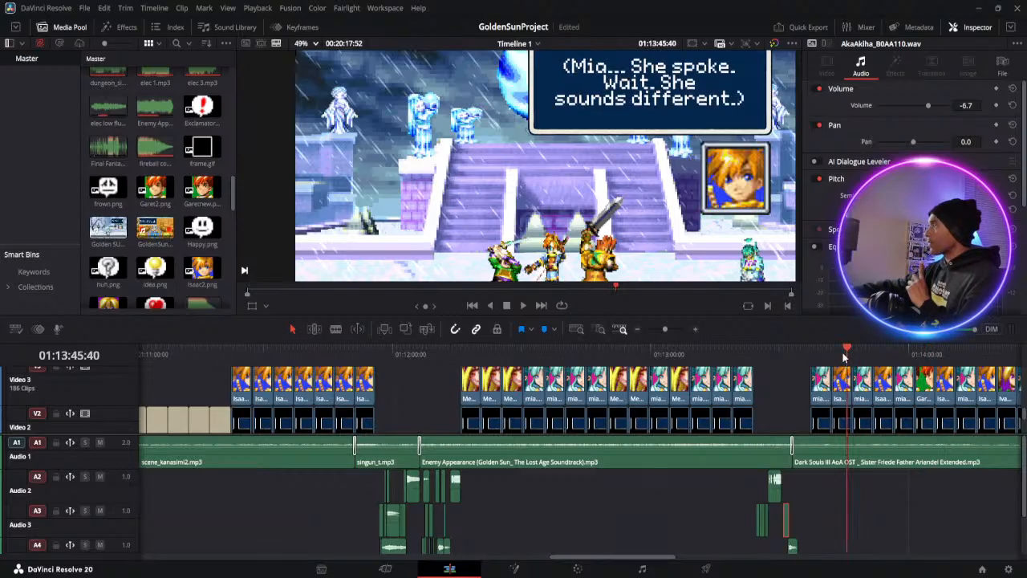
pyautogui.click(1009, 351)
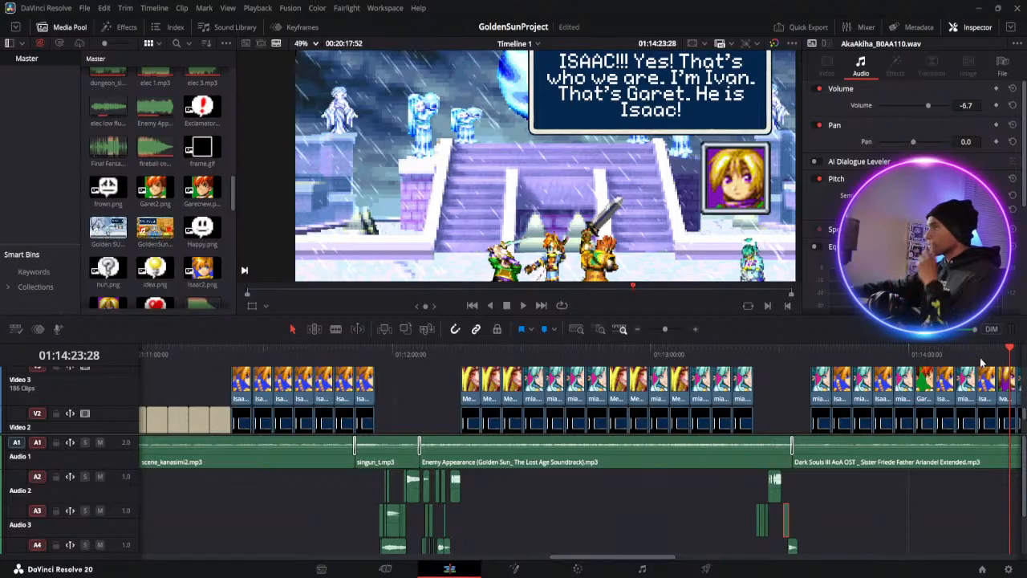
pyautogui.press('Left')
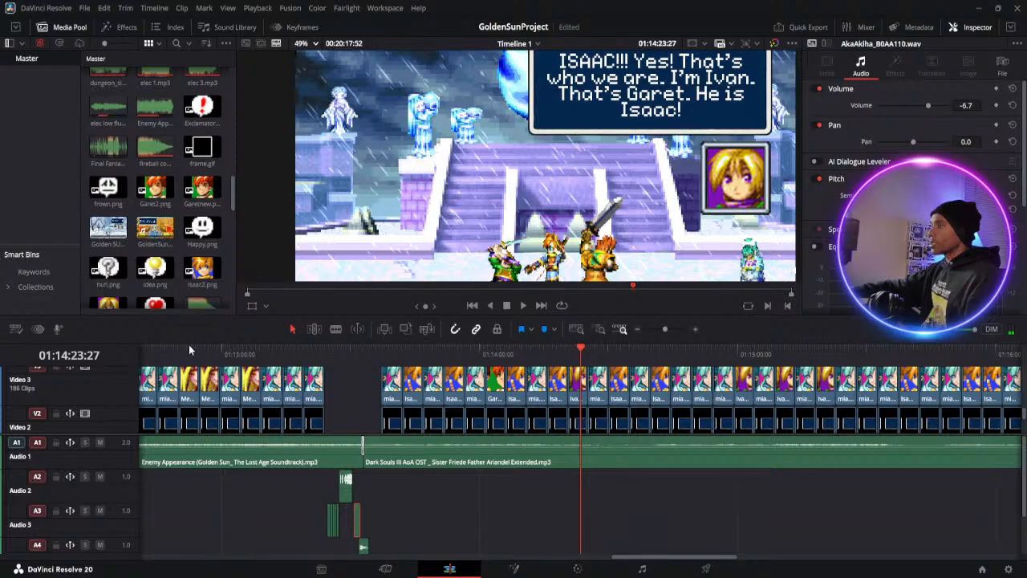
# Compare the teal-haired character's portraits at about 01:00:05 and 01:03:33, ending with the whole frame in view
pyautogui.moveTo(671, 557); pyautogui.dragTo(163, 562)
pyautogui.click(160, 353)
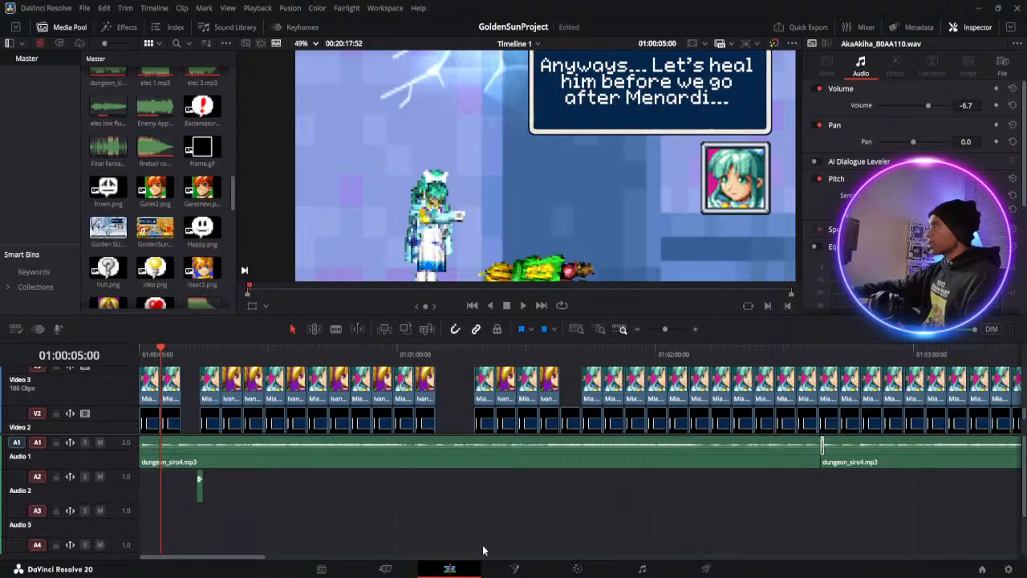
pyautogui.moveTo(245, 557); pyautogui.dragTo(313, 562)
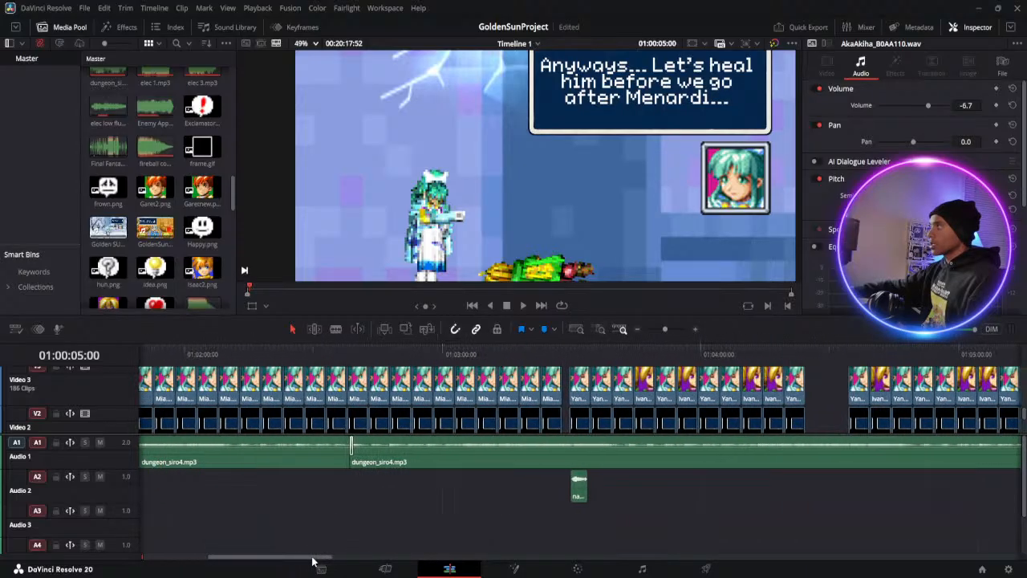
pyautogui.click(589, 354)
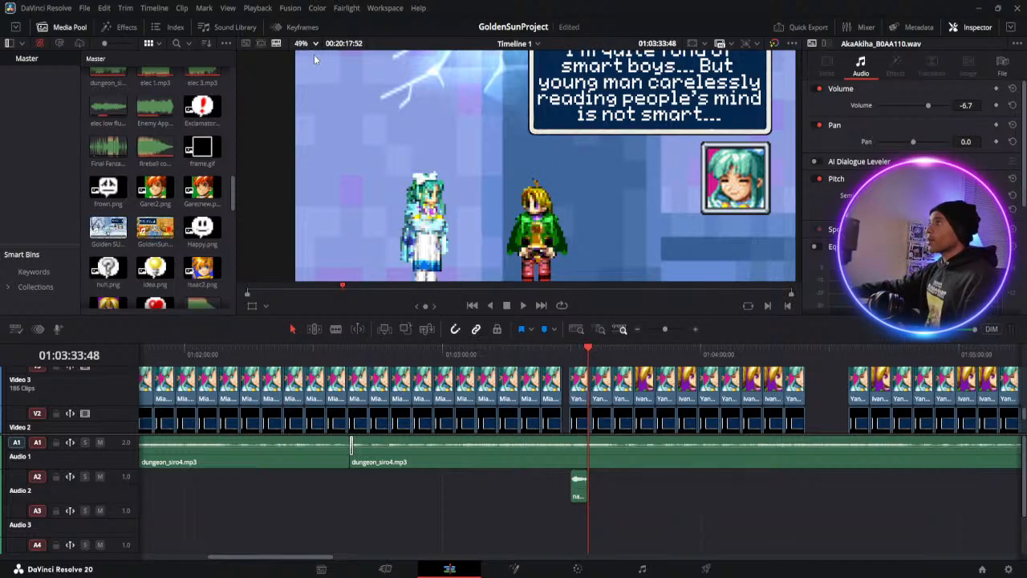
pyautogui.scroll(-2, 314, 54)
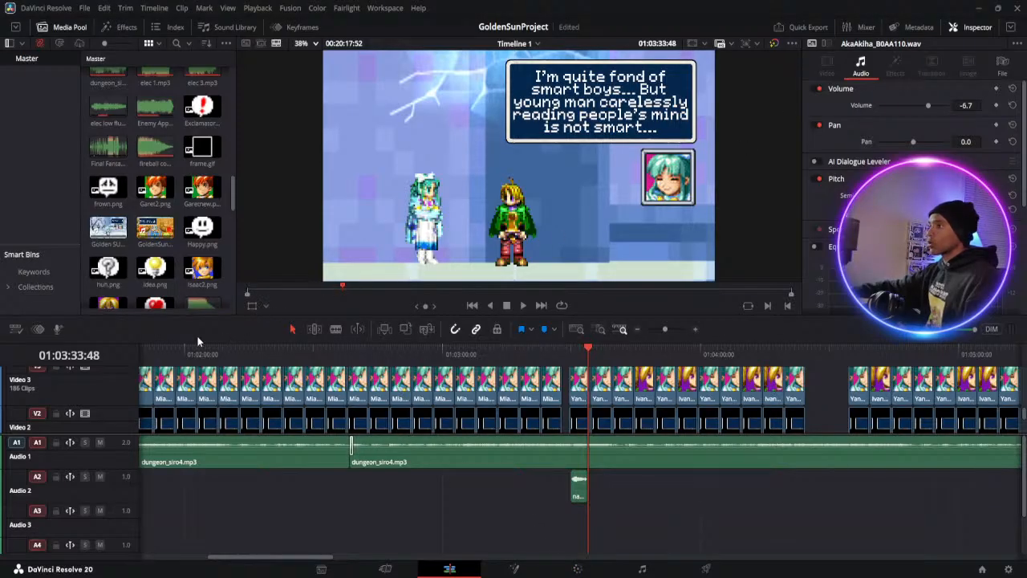
# Play the opening healing scene from the timeline start to about 01:00:28, pausing at about 01:00:12
pyautogui.press('Home')
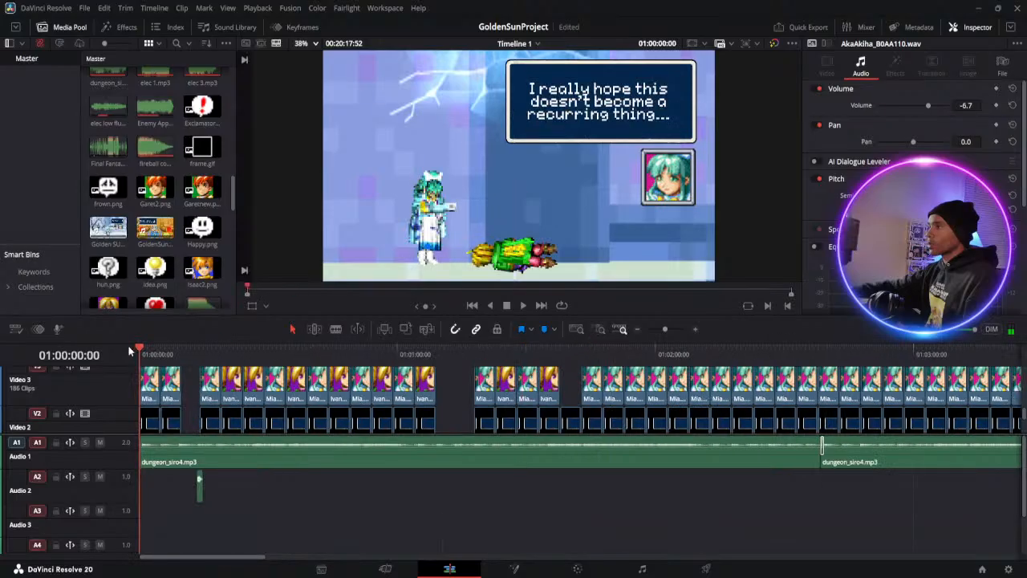
pyautogui.click(522, 306)
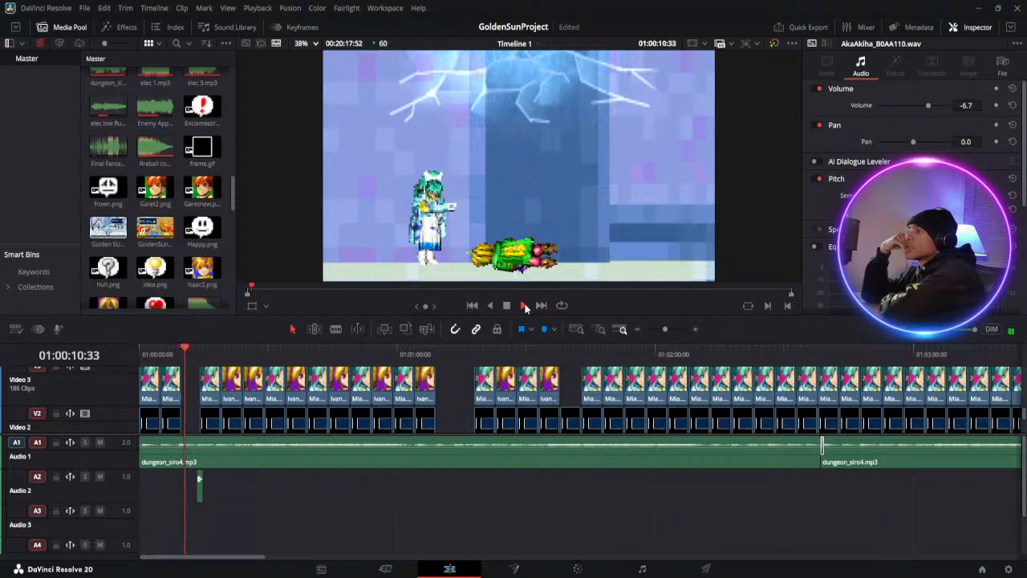
pyautogui.click(508, 306)
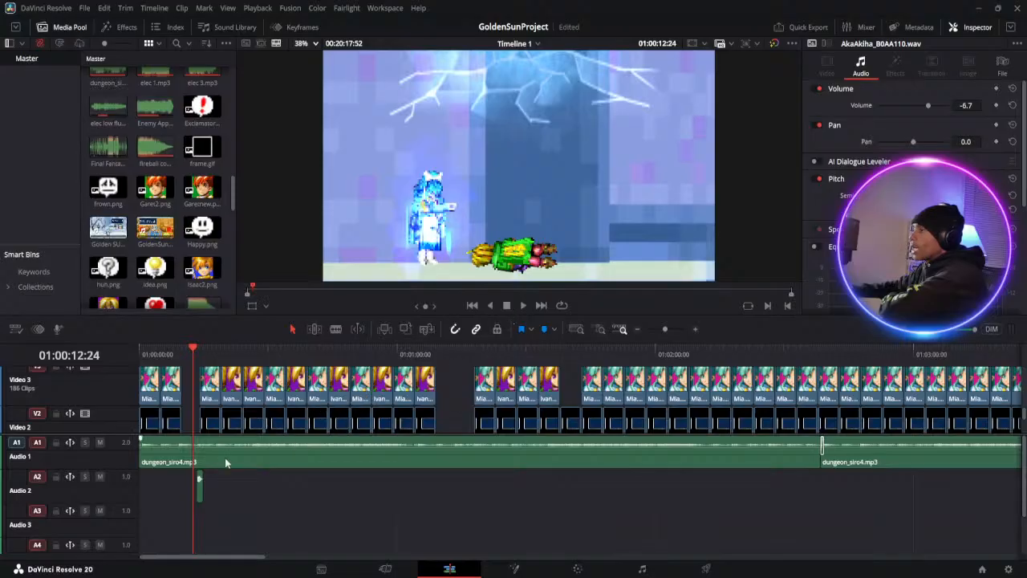
pyautogui.click(523, 306)
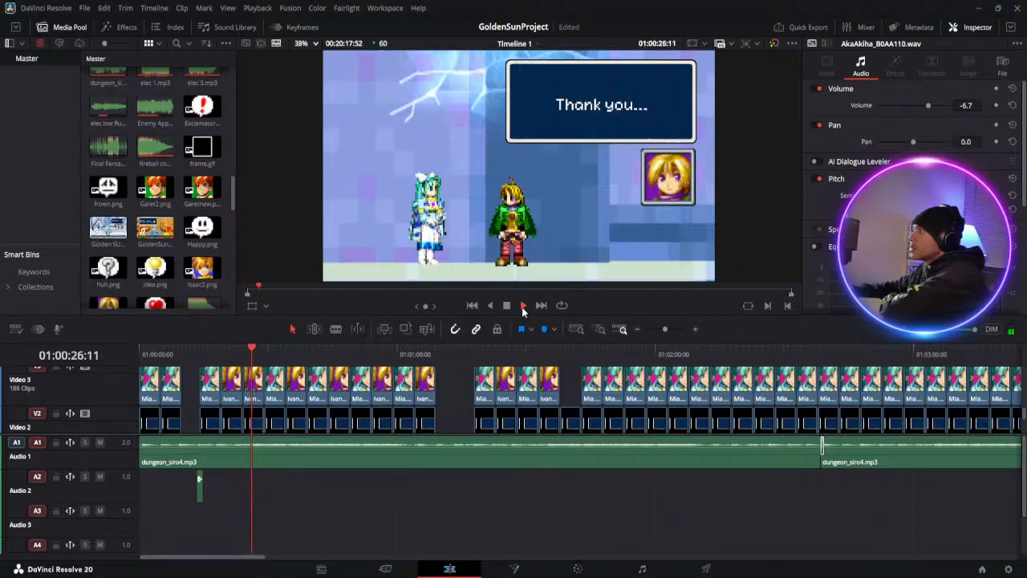
pyautogui.press('space')
# Play the timeline from about 01:06:13 into the temple battle and following dialogue, pausing at about 01:06:20
pyautogui.moveTo(655, 330); pyautogui.dragTo(661, 333)
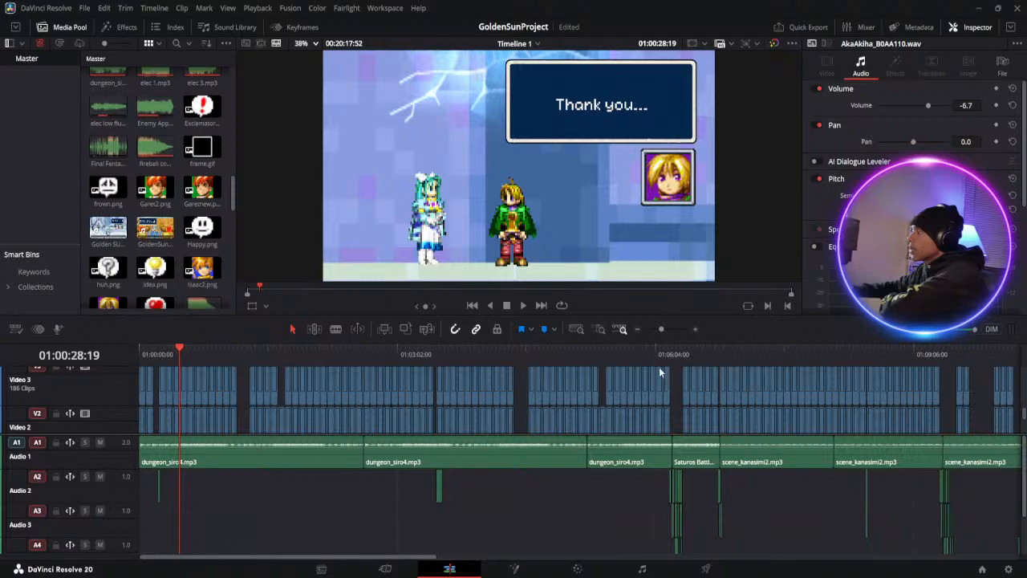
pyautogui.moveTo(610, 356); pyautogui.dragTo(669, 358)
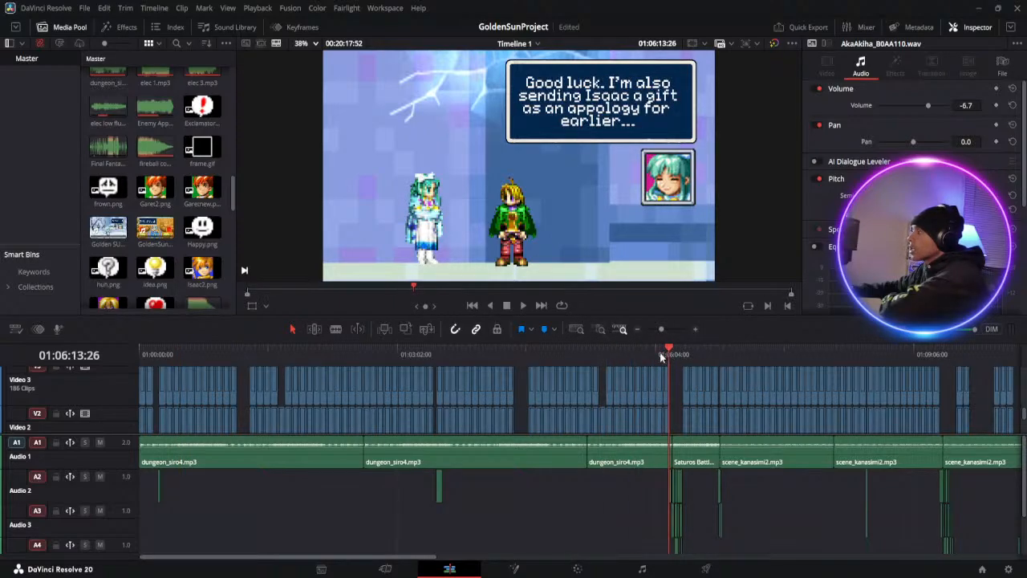
pyautogui.click(523, 307)
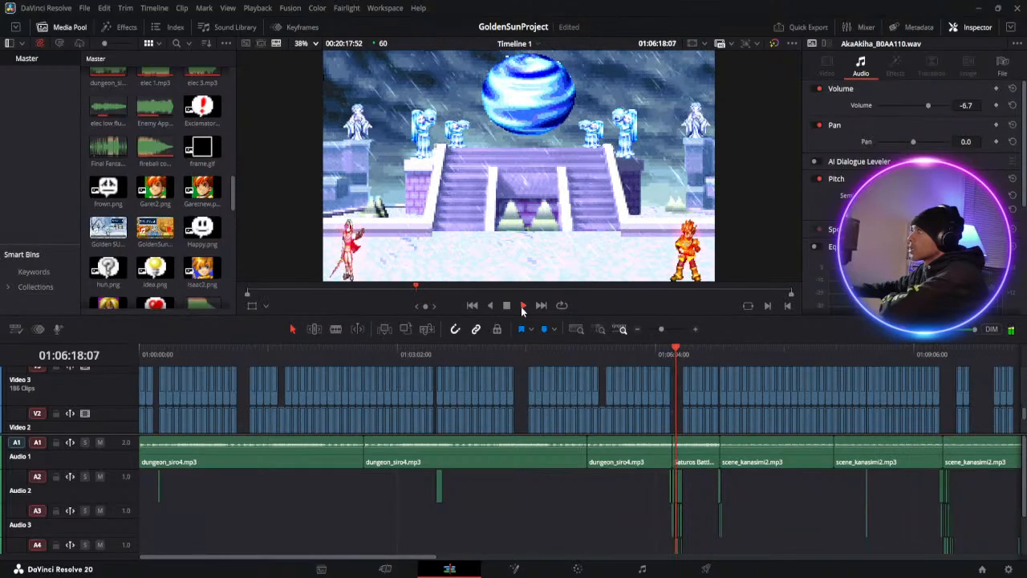
pyautogui.click(505, 307)
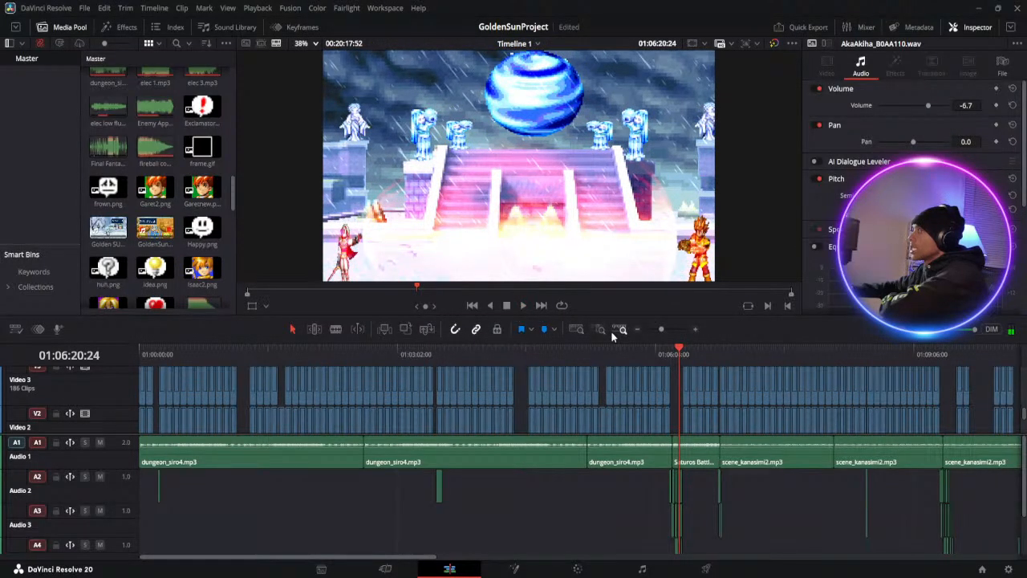
pyautogui.click(523, 306)
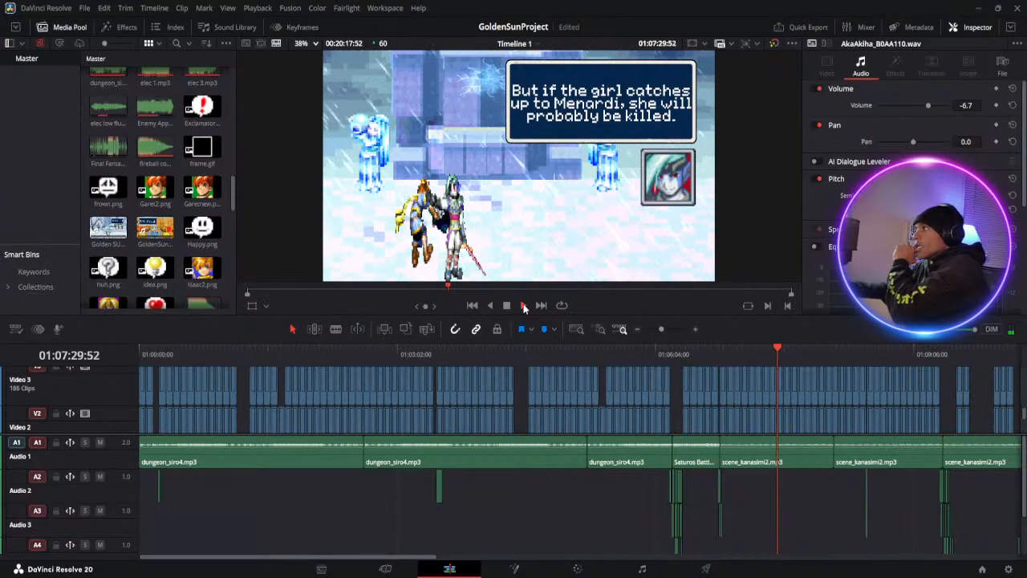
# Pause playback at about 01:07:30, save the project and bring the rain sound clip into view among the media
pyautogui.click(507, 306)
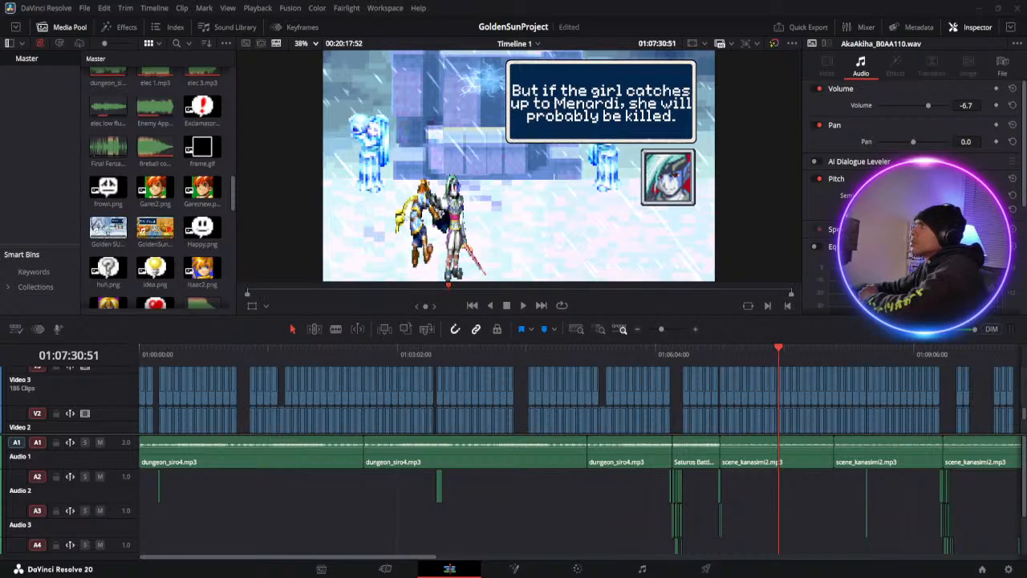
pyautogui.hotkey('ctrl', 's')
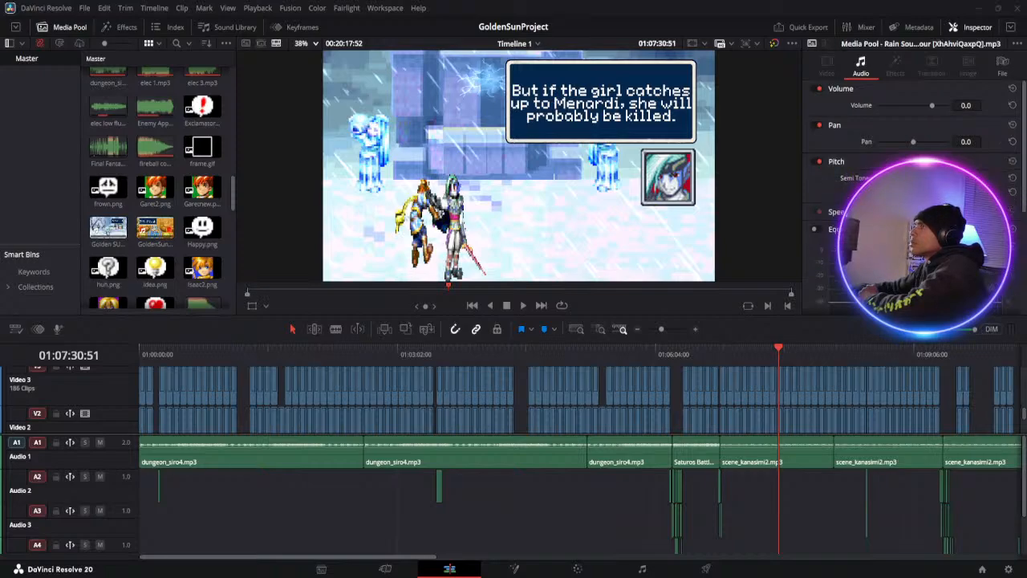
pyautogui.scroll(-10, 160, 211)
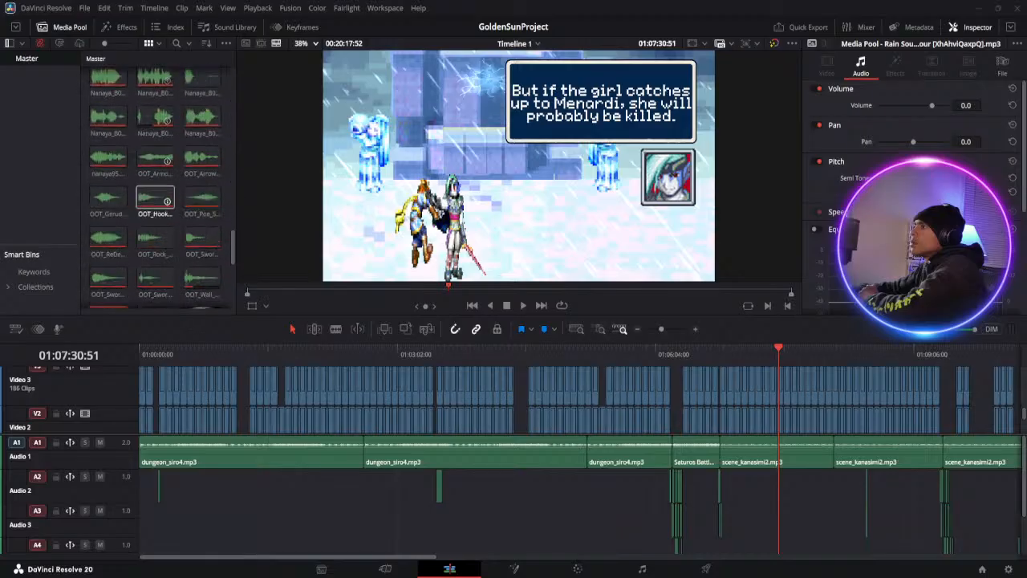
pyautogui.scroll(-4, 160, 213)
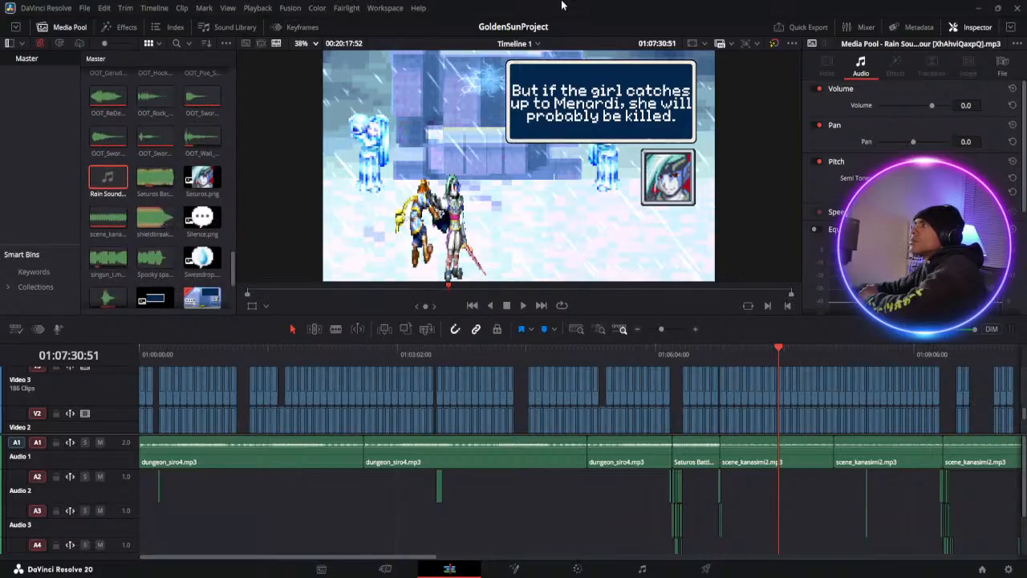
# Preview the mind-reading dialogue at about 01:01:28 and the scythe dialogue at about 01:07:54
pyautogui.click(288, 293)
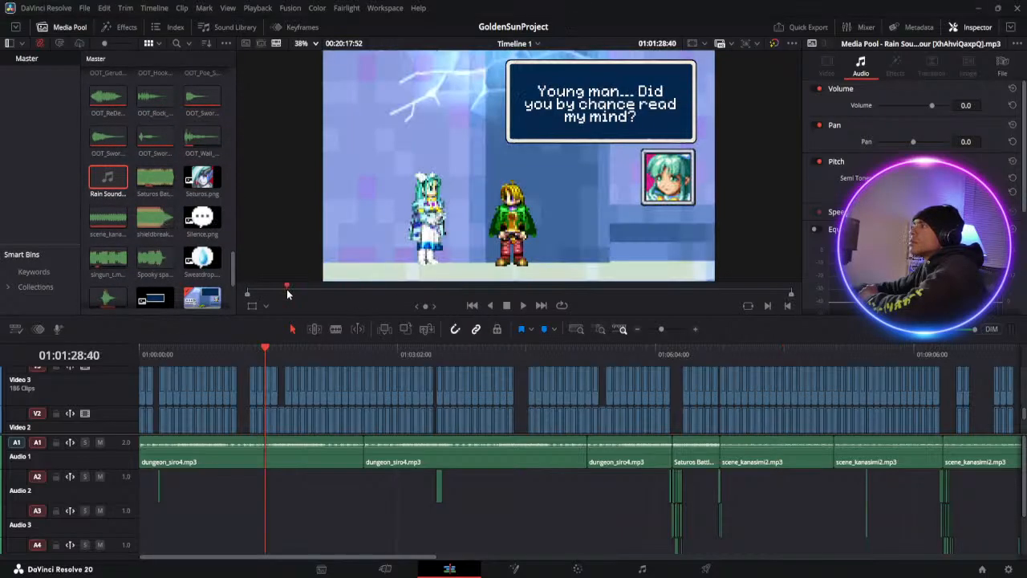
pyautogui.click(340, 293)
pyautogui.click(459, 293)
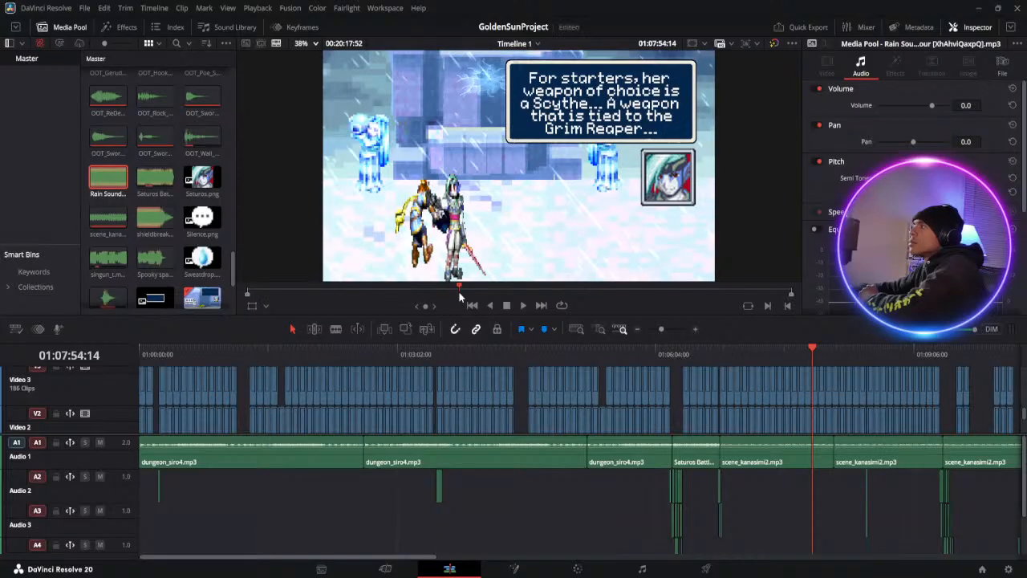
# Examine the timeline's audio tracks down to Audio 5 and select the rain sound clip in the media pool
pyautogui.scroll(-1, 668, 479)
pyautogui.scroll(1, 668, 479)
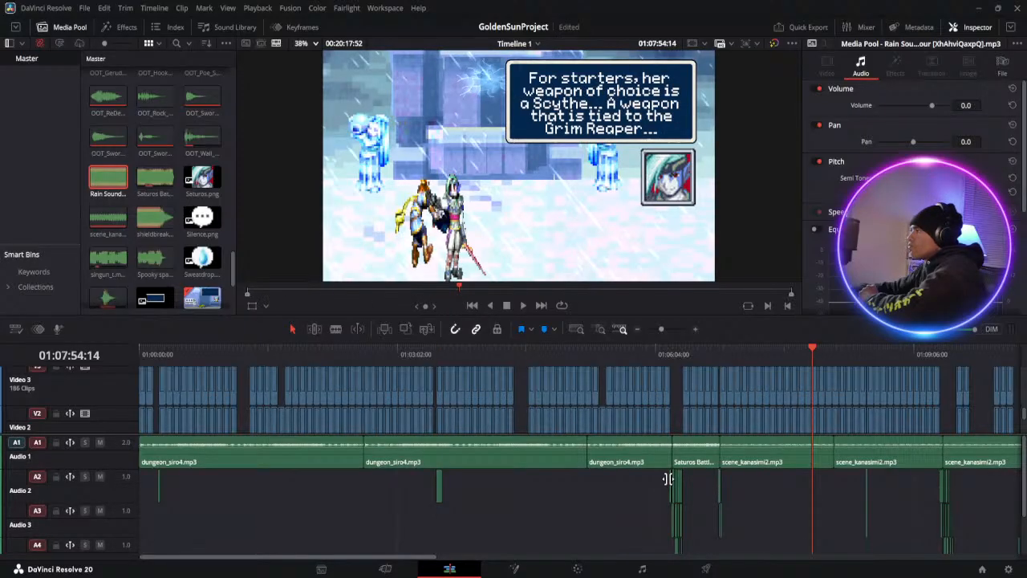
pyautogui.scroll(-1, 153, 536)
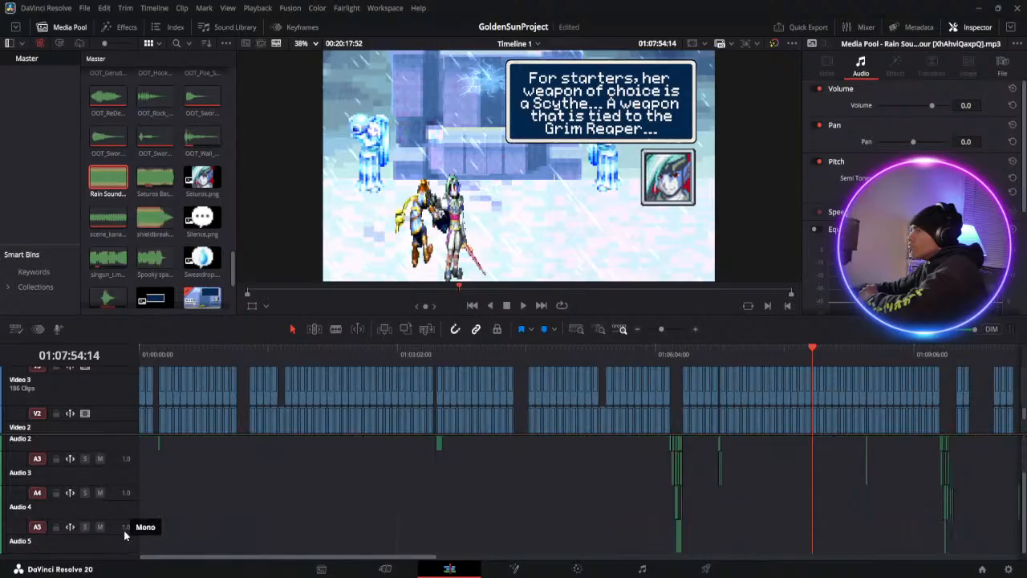
pyautogui.scroll(1, 169, 525)
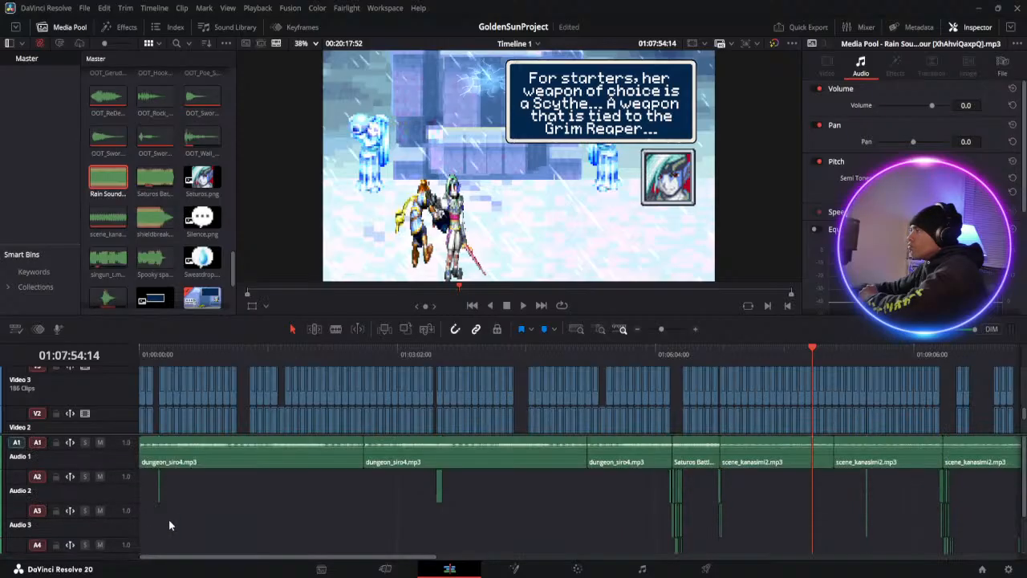
pyautogui.moveTo(128, 189); pyautogui.dragTo(109, 182)
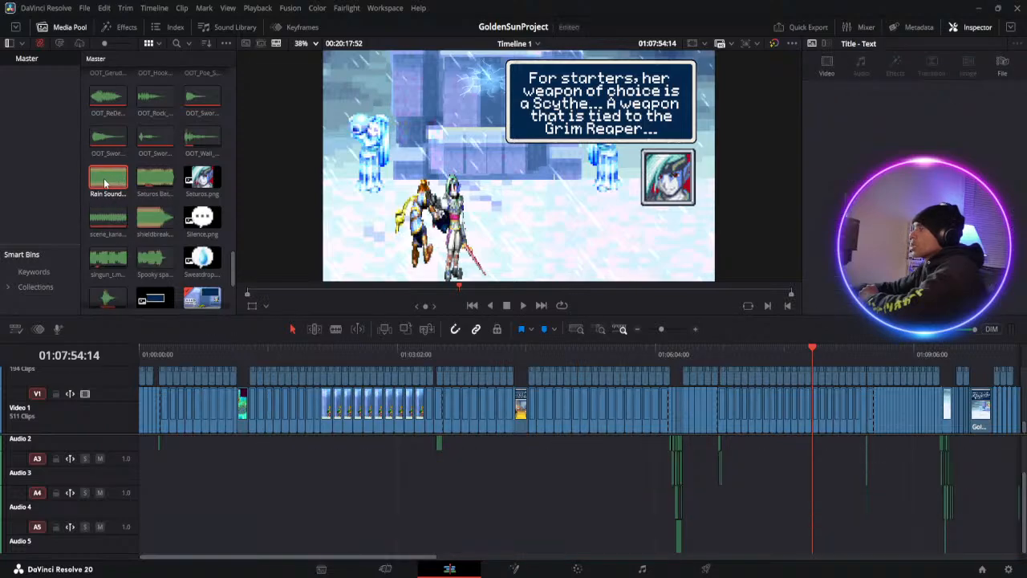
pyautogui.click(105, 183)
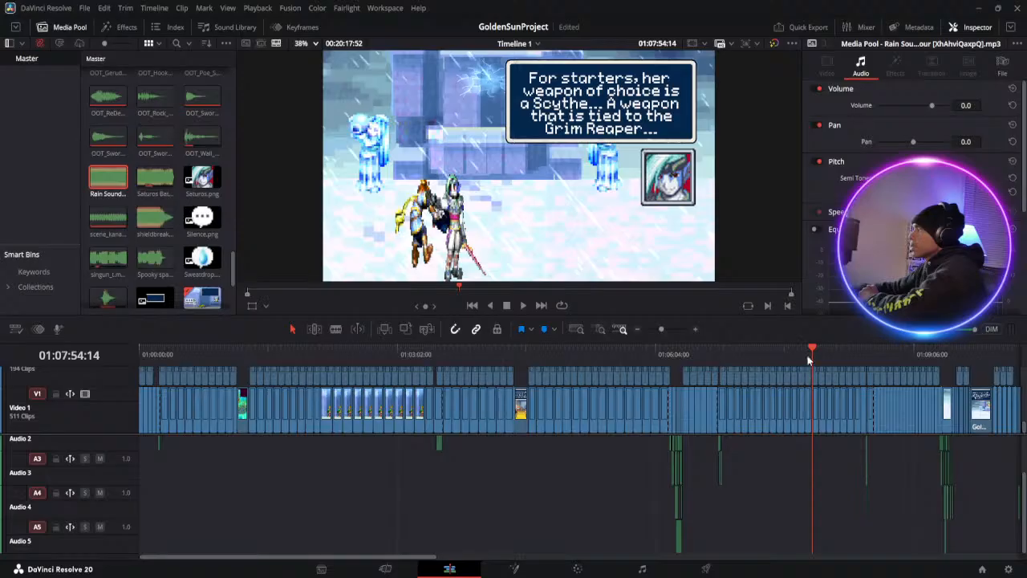
# Play the temple dialogue from about 01:07:51 into the red energy attack, pausing at about 01:09:31
pyautogui.click(806, 350)
pyautogui.click(522, 306)
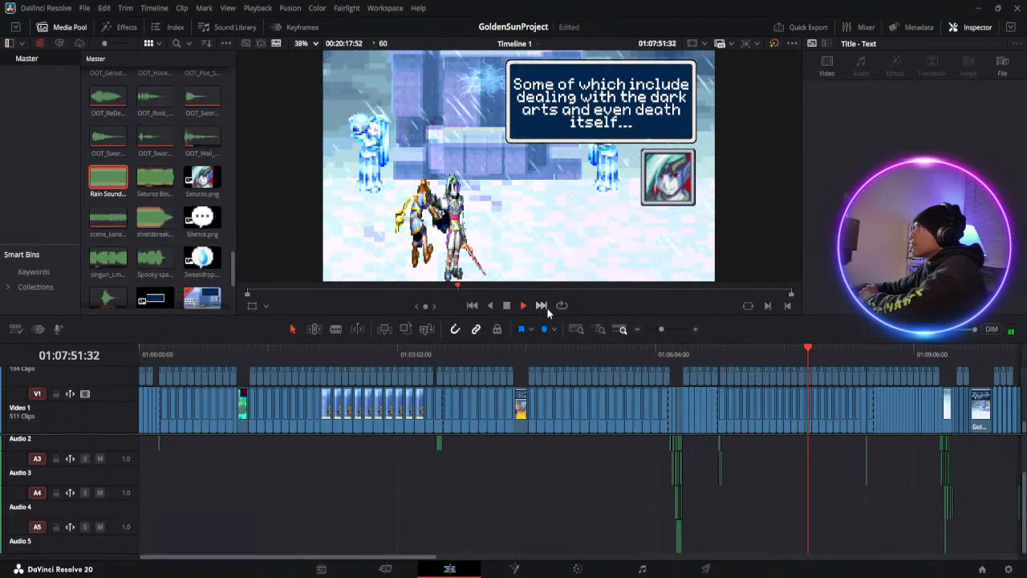
pyautogui.scroll(2, 875, 461)
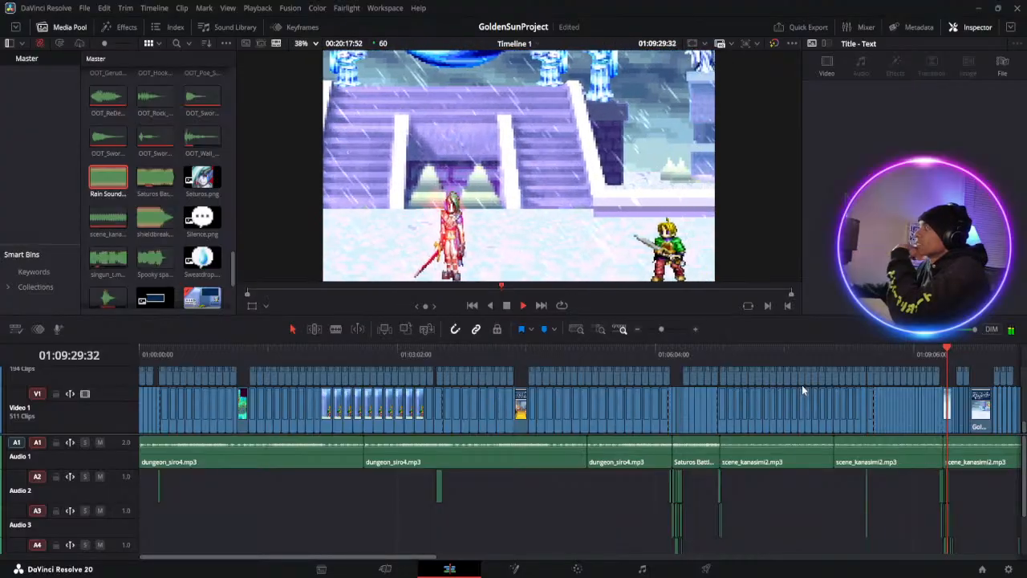
pyautogui.click(507, 305)
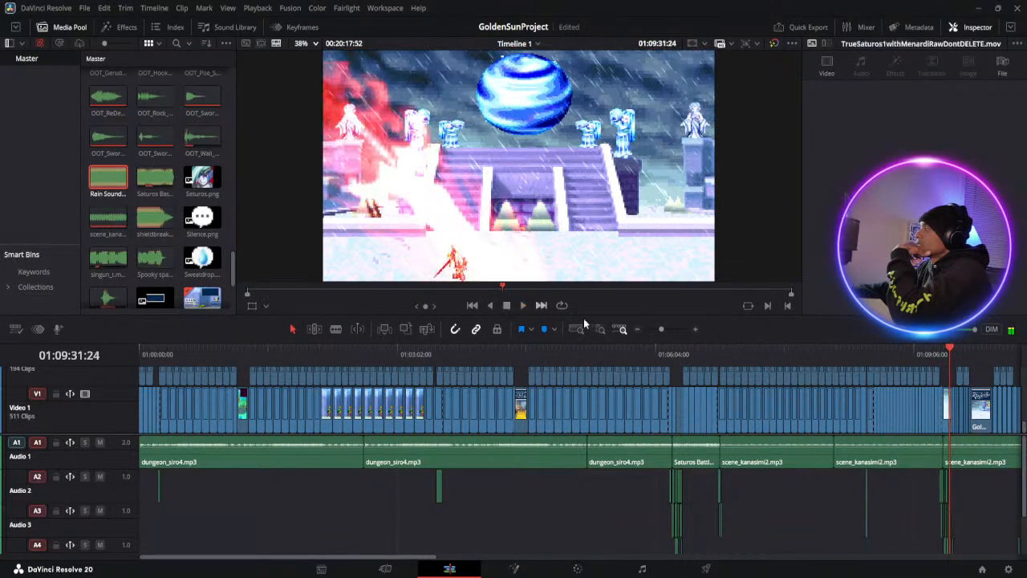
# Replay the attack scene from about 01:09:18 to 01:09:38 with the timeline magnified around its sound effects
pyautogui.click(943, 354)
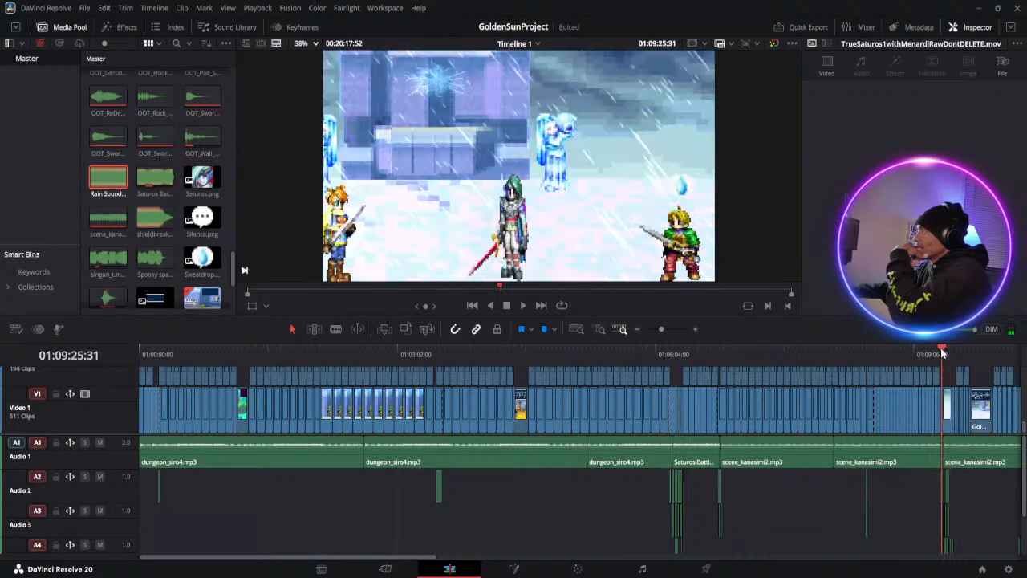
pyautogui.moveTo(417, 554); pyautogui.dragTo(592, 554)
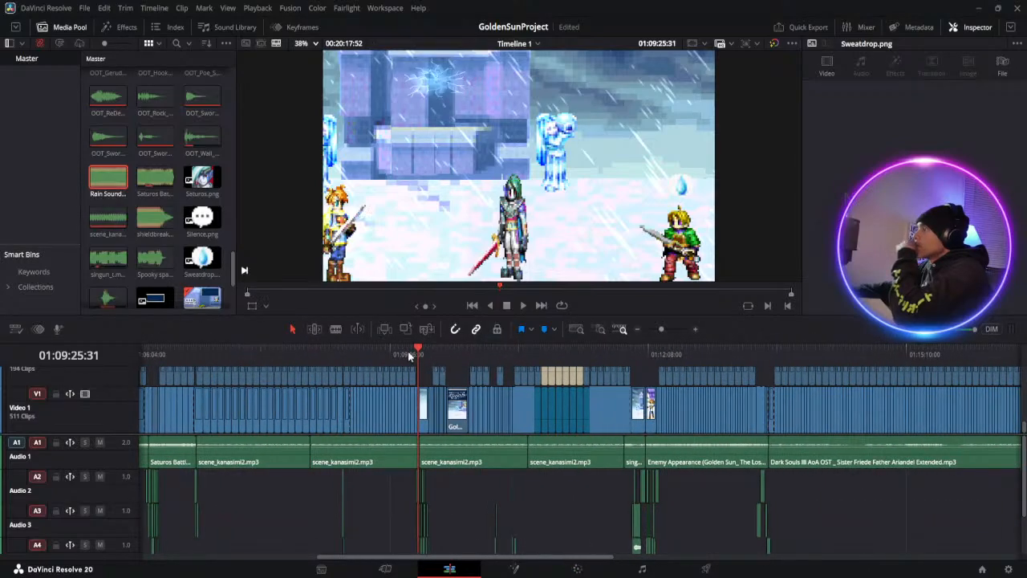
pyautogui.click(408, 354)
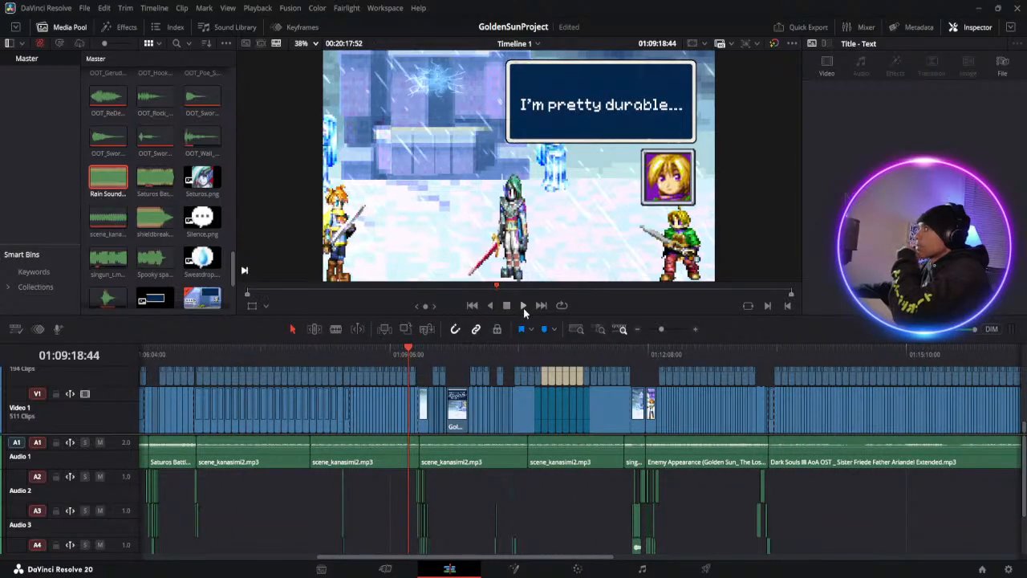
pyautogui.click(523, 305)
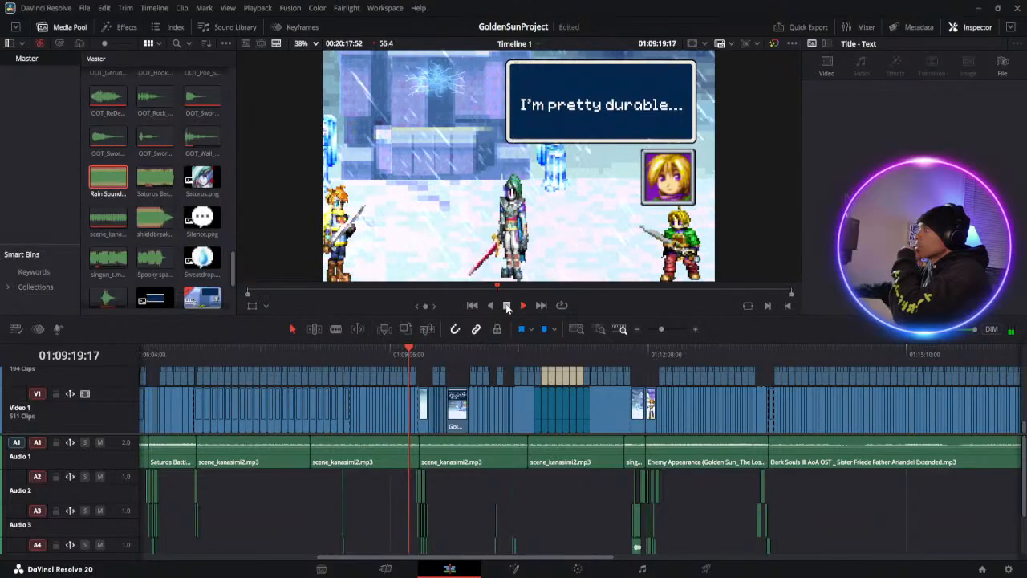
pyautogui.click(673, 329)
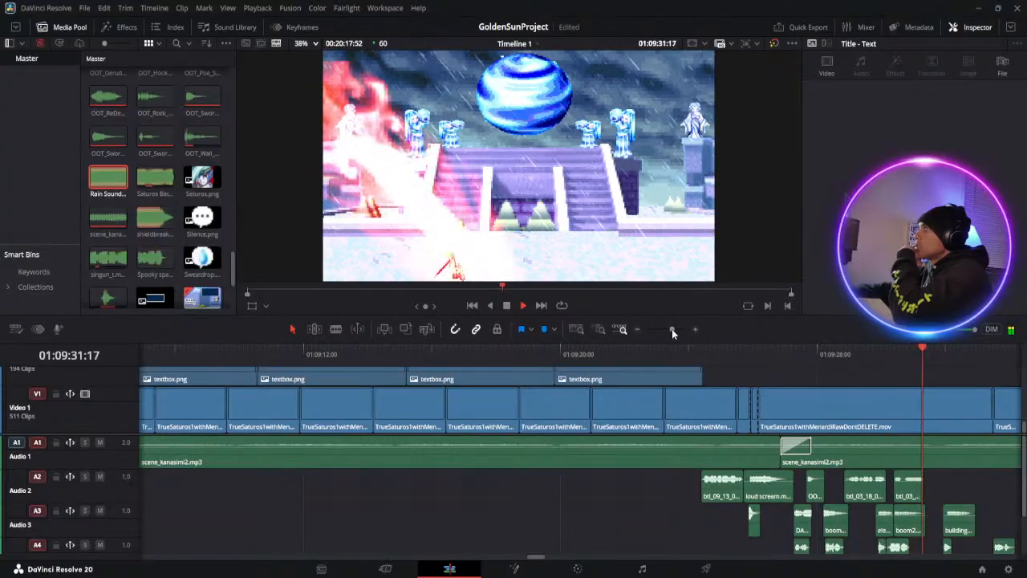
pyautogui.moveTo(671, 329); pyautogui.dragTo(665, 327)
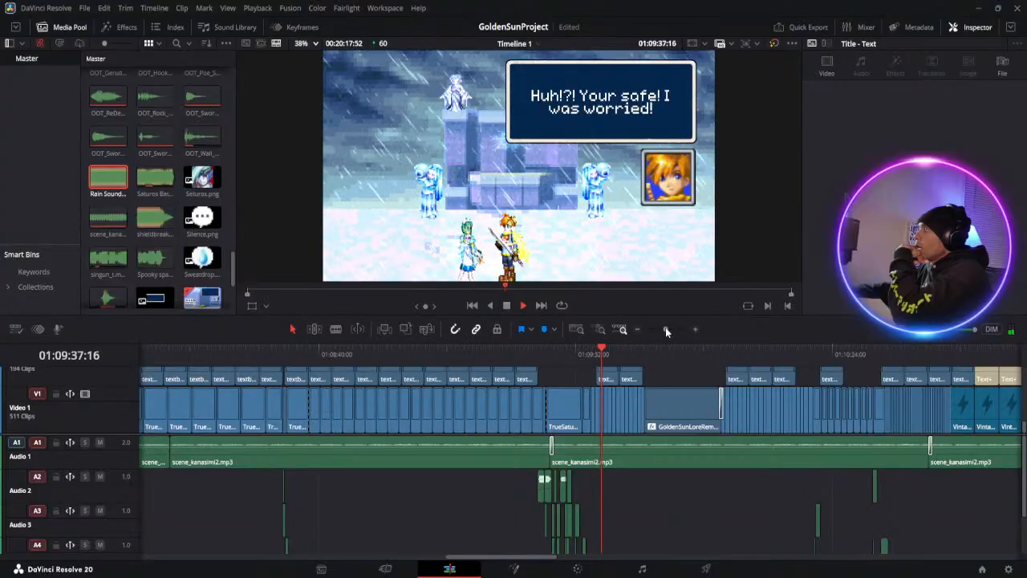
pyautogui.click(507, 306)
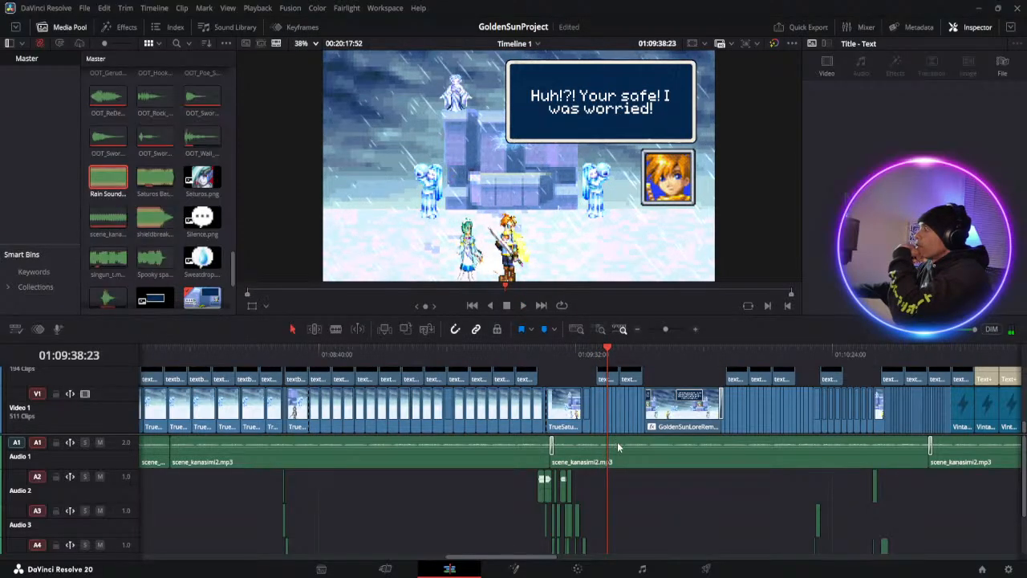
# Play Isaac's dialogue with the teal-haired girl from about 01:09:38 to 01:10:09, pausing at about 01:09:41 and 01:09:46
pyautogui.scroll(5, 626, 373)
pyautogui.scroll(-2, 626, 373)
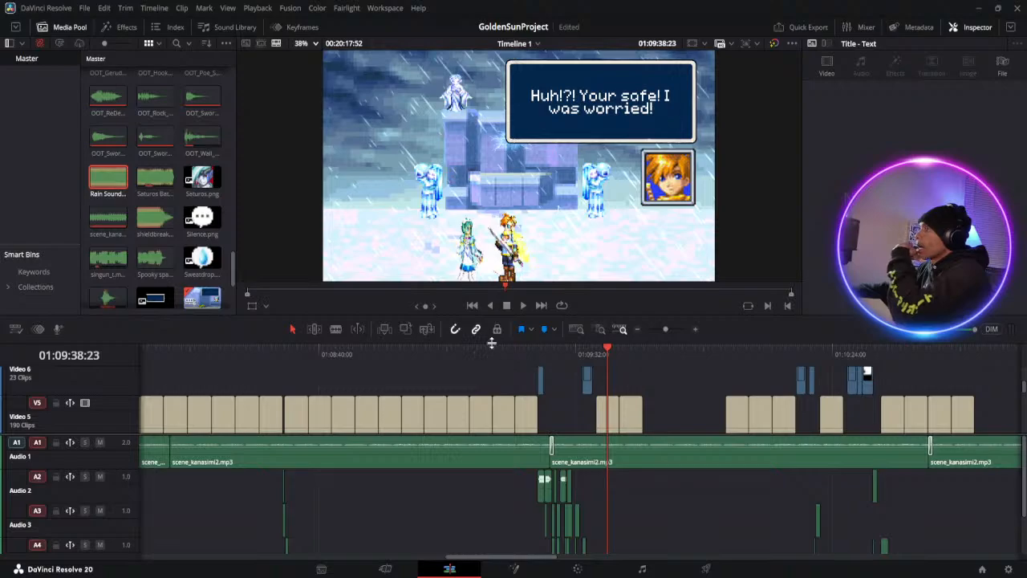
pyautogui.click(520, 305)
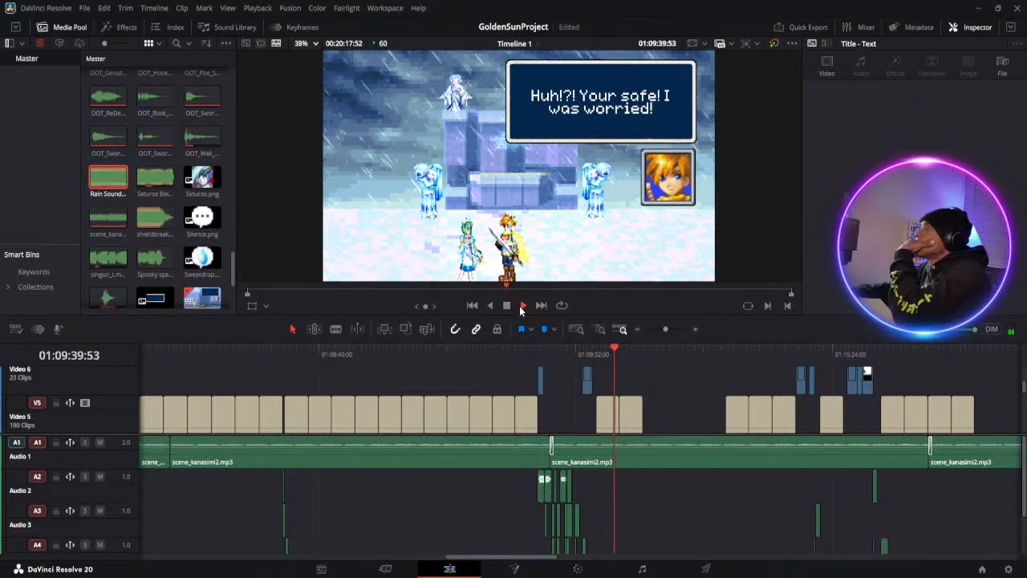
pyautogui.click(509, 306)
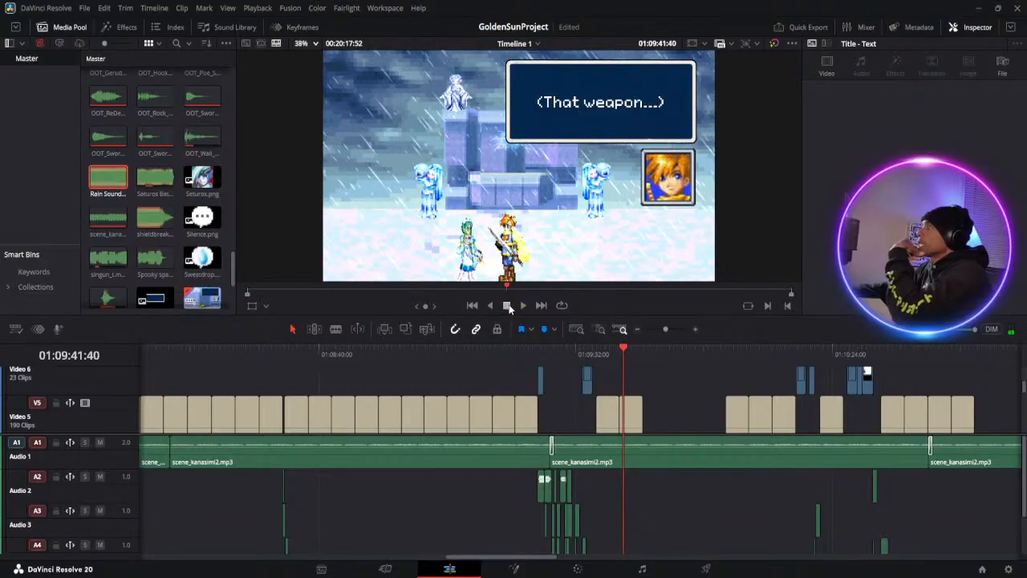
pyautogui.click(521, 305)
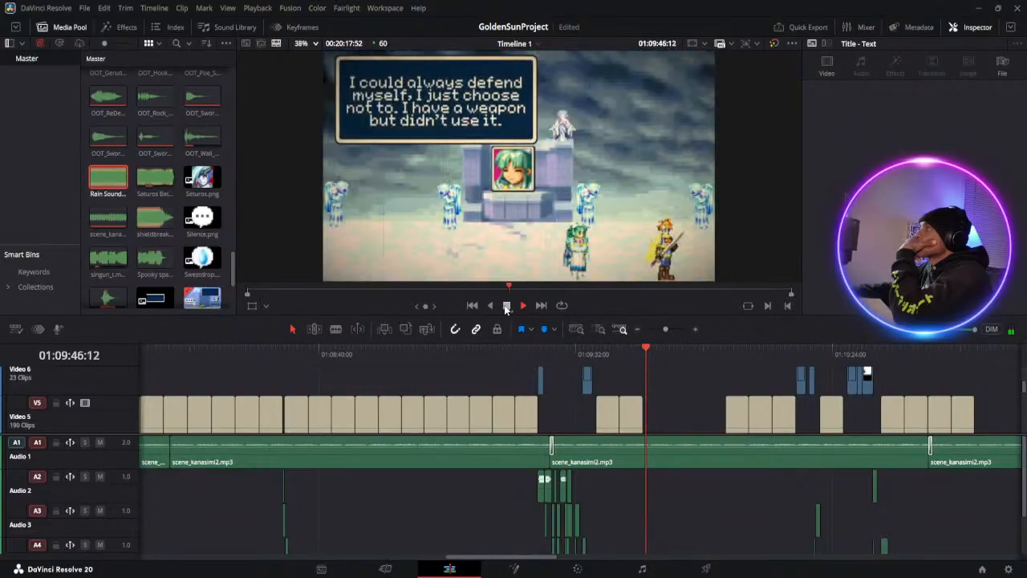
pyautogui.click(506, 308)
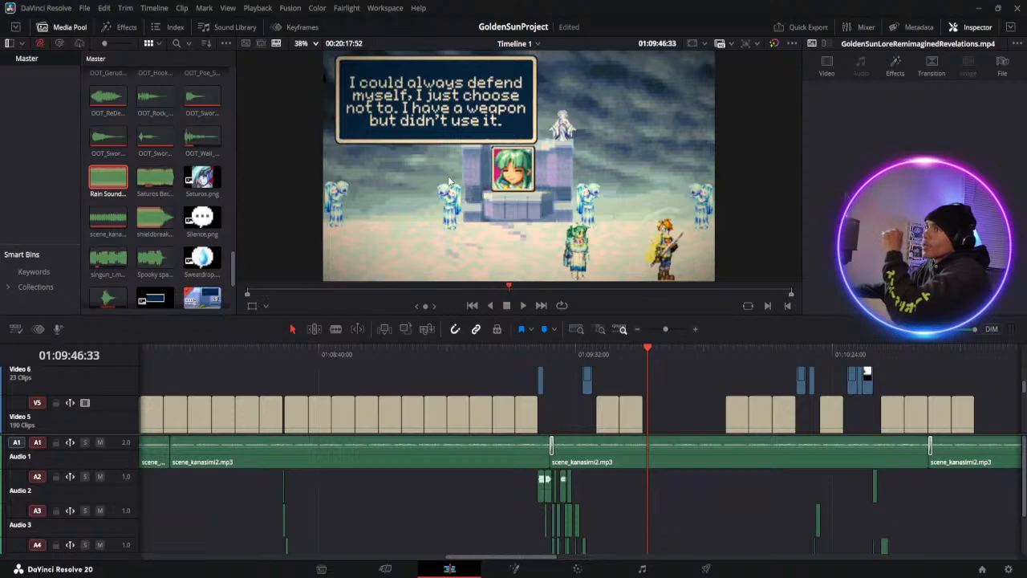
pyautogui.click(521, 308)
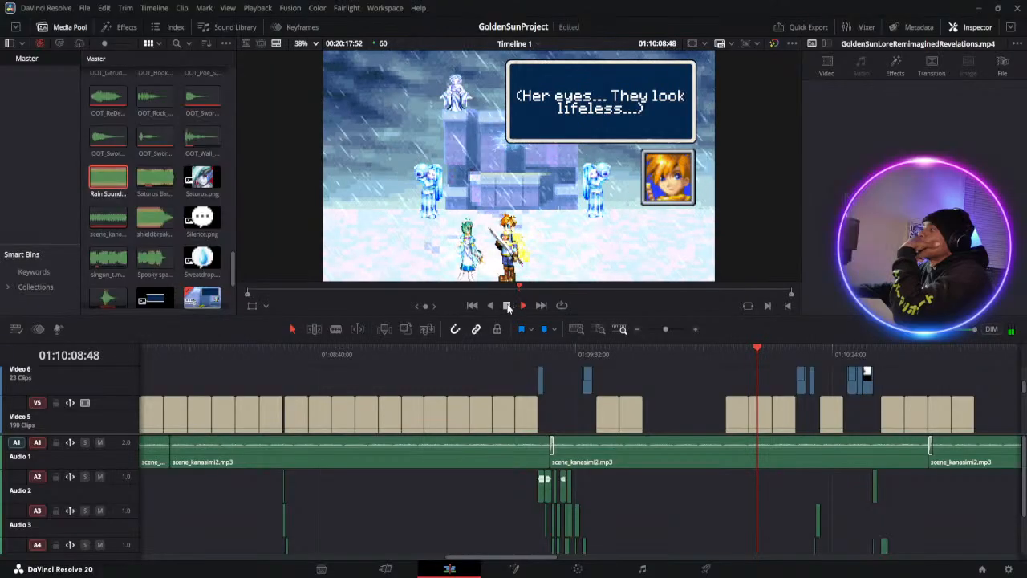
pyautogui.click(511, 306)
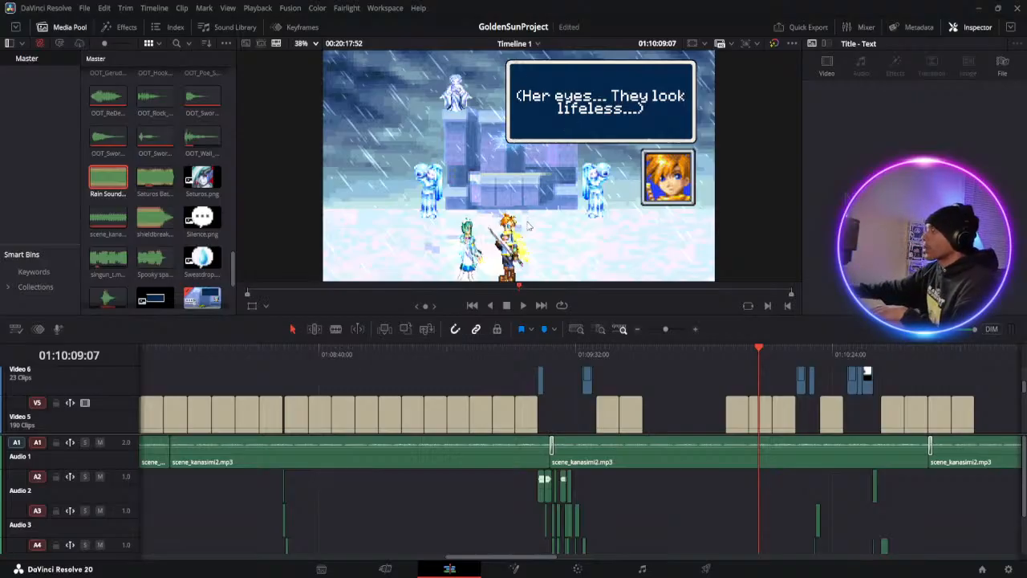
# Select the "(Her eyes... They look lifeless...)" title clip and return the playhead to it at about 01:10:10
pyautogui.click(523, 305)
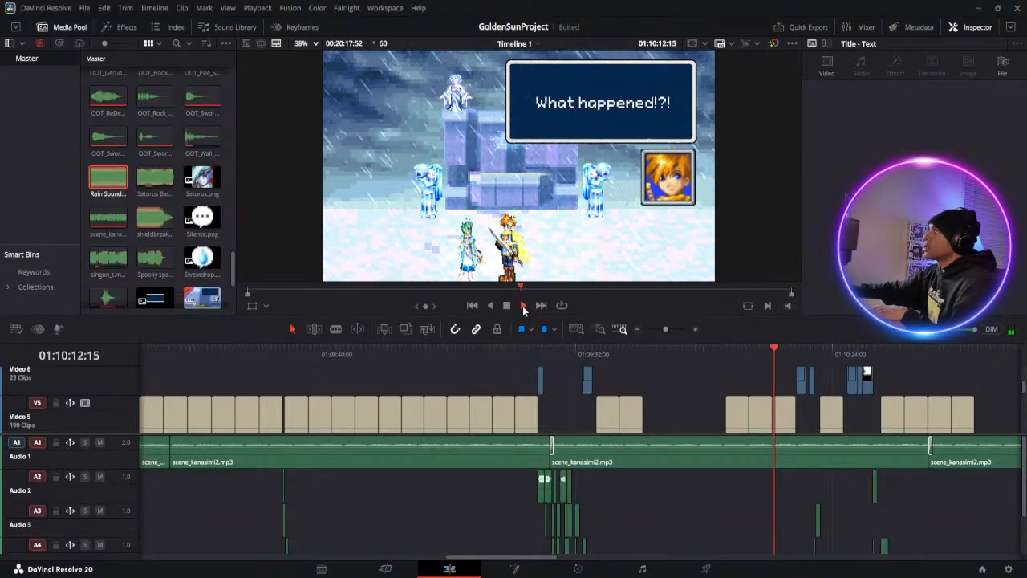
pyautogui.click(762, 414)
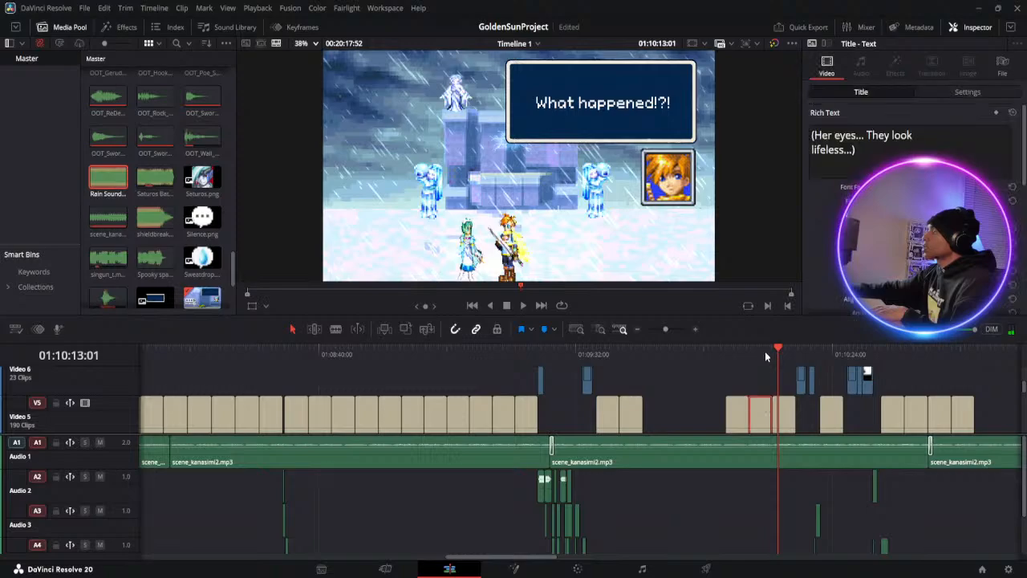
pyautogui.click(765, 352)
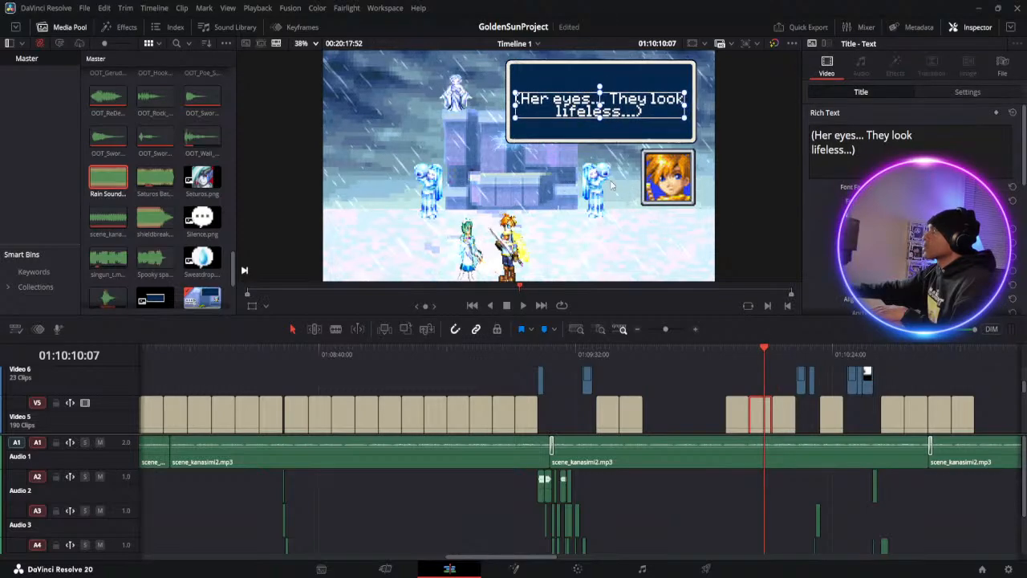
# Play from about 01:10:10 through the girl's disappearance to the "never returned... Isaac failed." screen, pausing at about 01:10:33
pyautogui.click(521, 310)
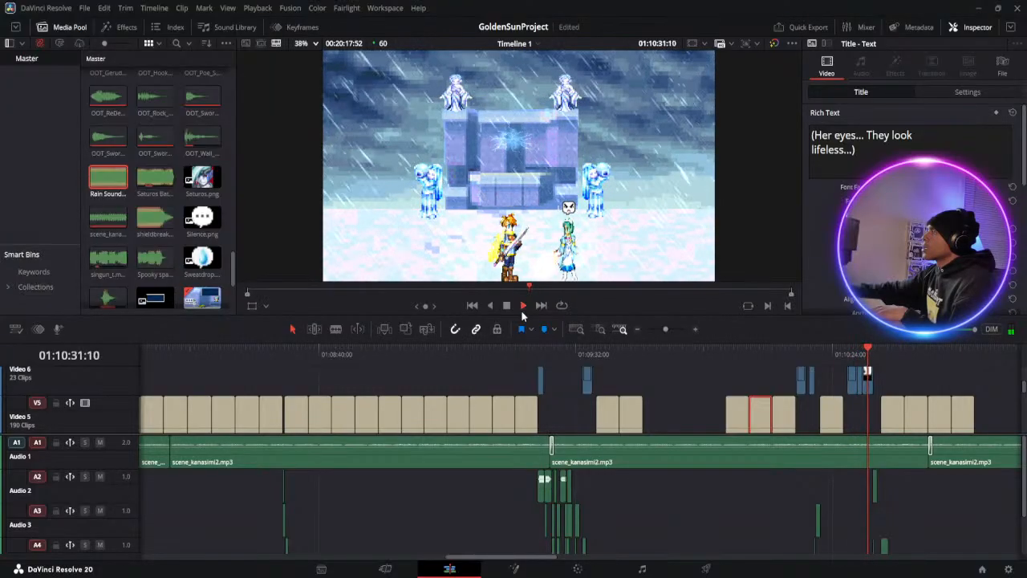
pyautogui.click(507, 306)
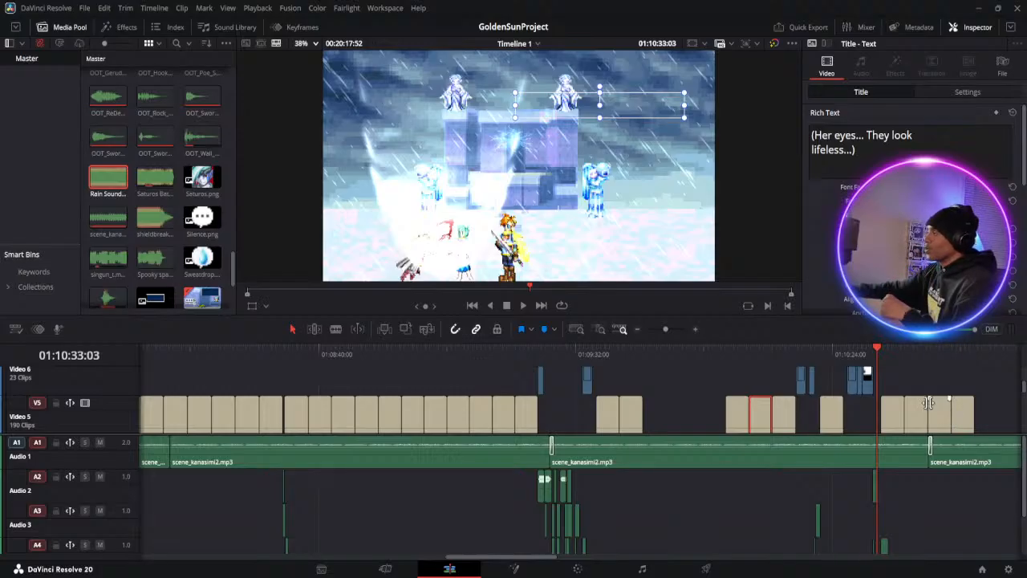
pyautogui.click(867, 351)
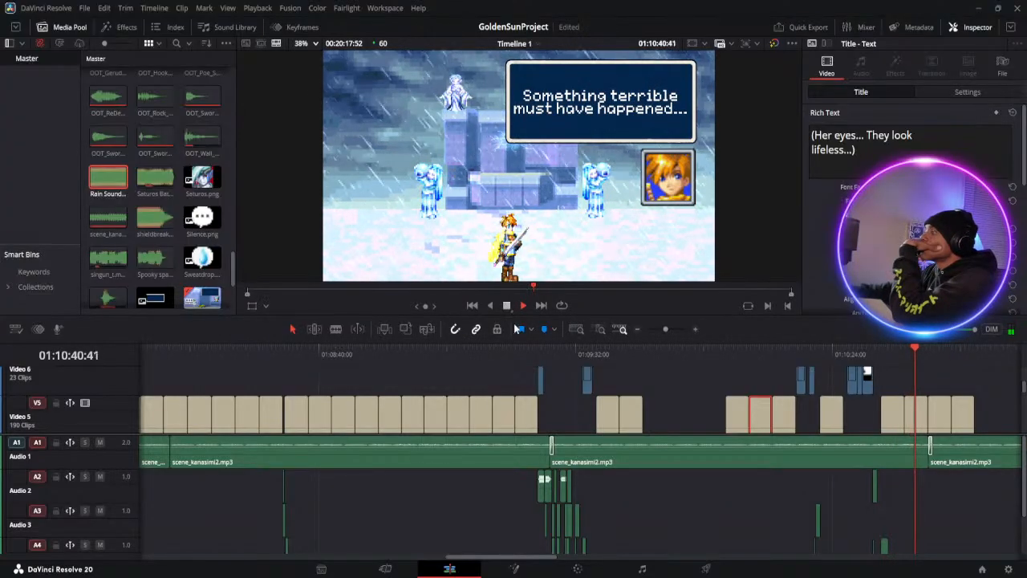
pyautogui.moveTo(539, 557); pyautogui.dragTo(578, 564)
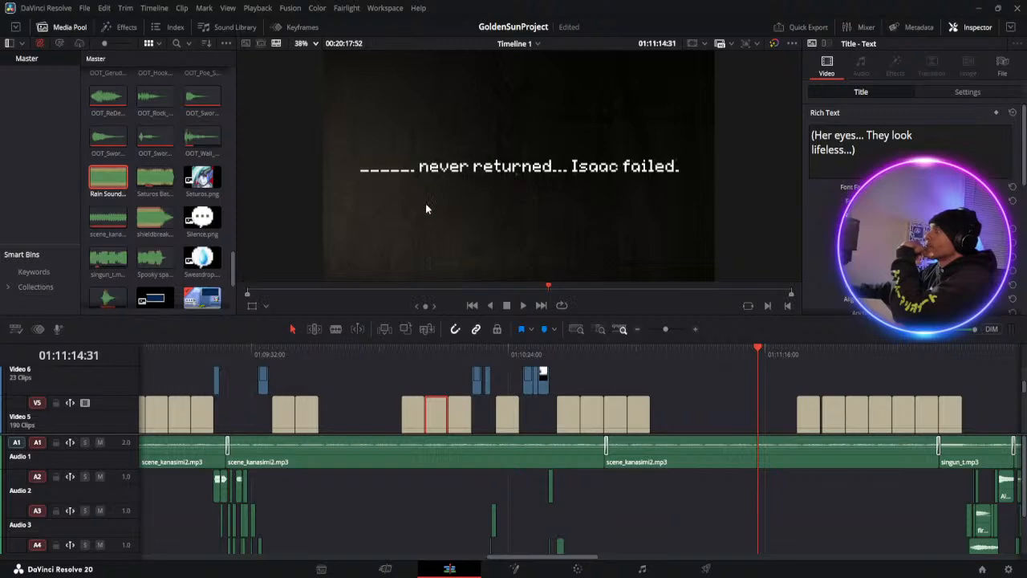
# Play from about 01:11:11 through the dark title screen to Isaac's first masked line, pausing at about 01:11:27
pyautogui.click(741, 350)
pyautogui.click(523, 306)
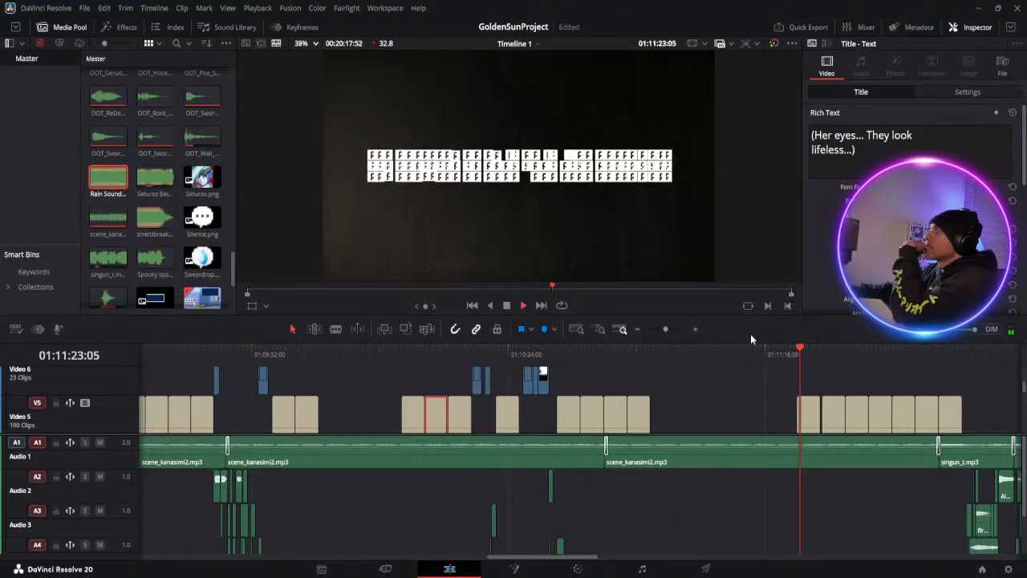
pyautogui.moveTo(800, 354); pyautogui.dragTo(801, 354)
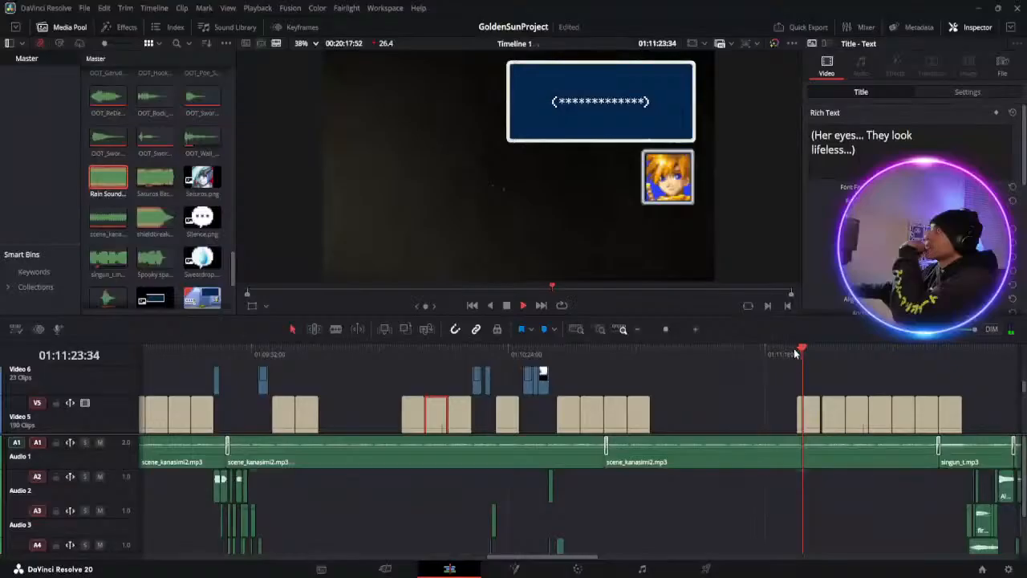
pyautogui.click(505, 308)
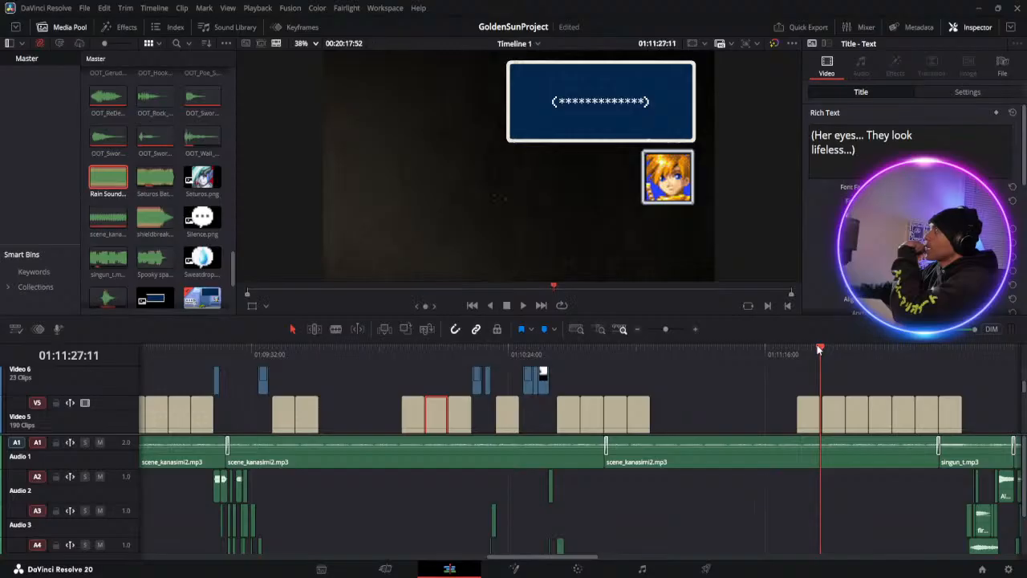
# Play Isaac's "change destiny" dialogue and the flying entrance that follows, from about 01:11:27 to 01:12:07
pyautogui.click(522, 306)
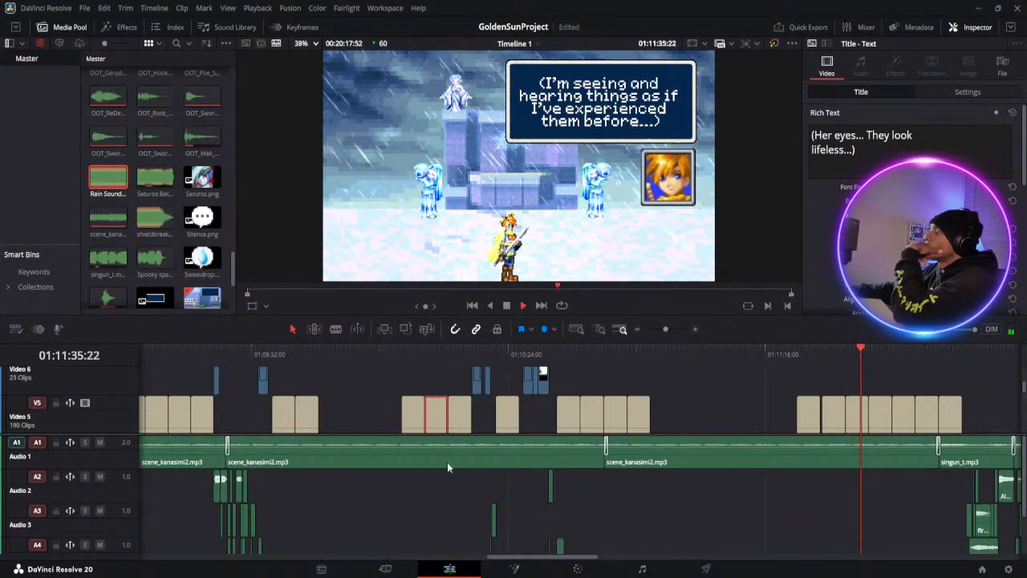
pyautogui.moveTo(575, 560); pyautogui.dragTo(598, 561)
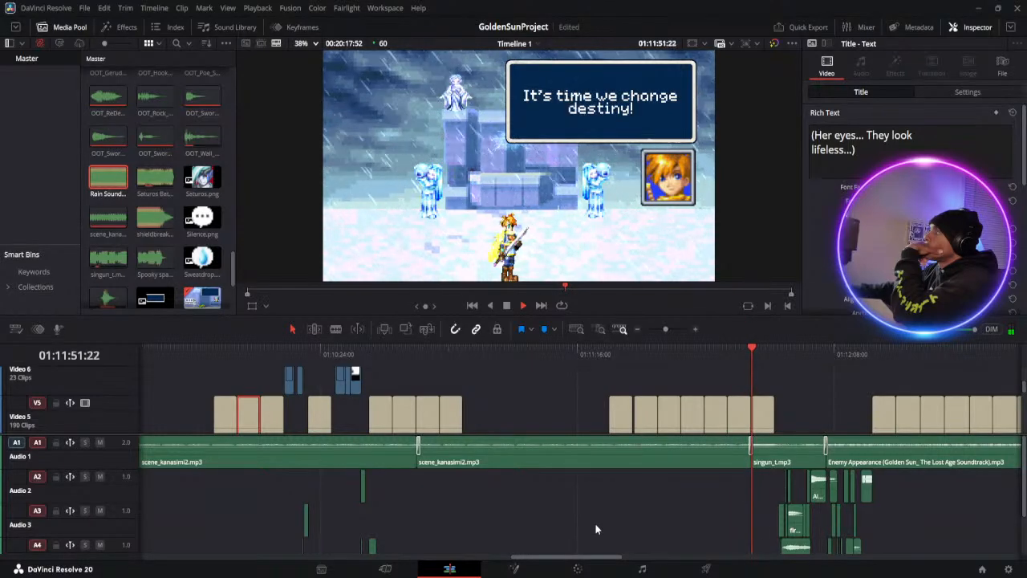
pyautogui.click(506, 304)
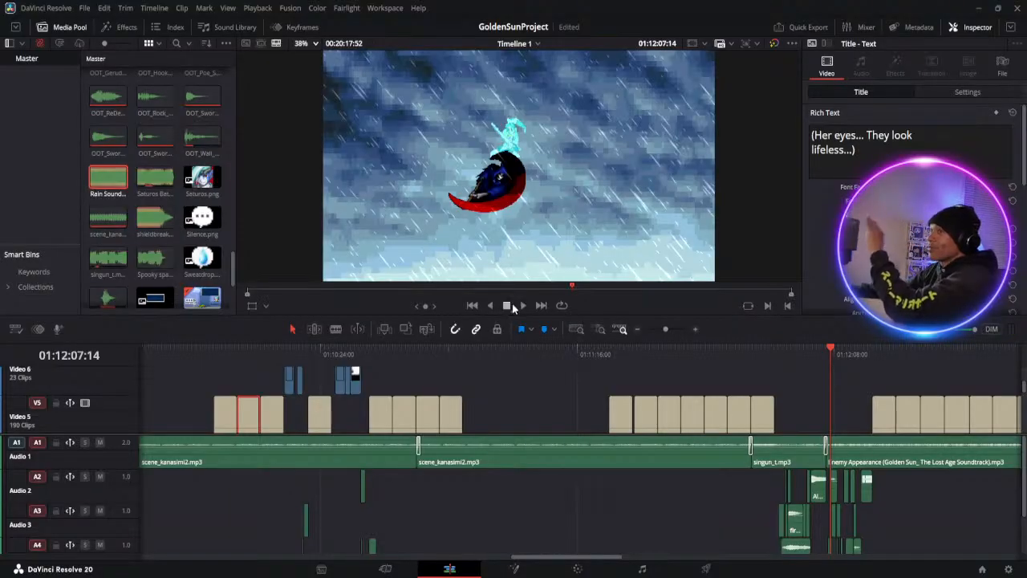
# Play the confrontation in the sky from about 01:12:07 to 01:13:28, pausing at about 01:12:25 to browse the imported media
pyautogui.click(522, 306)
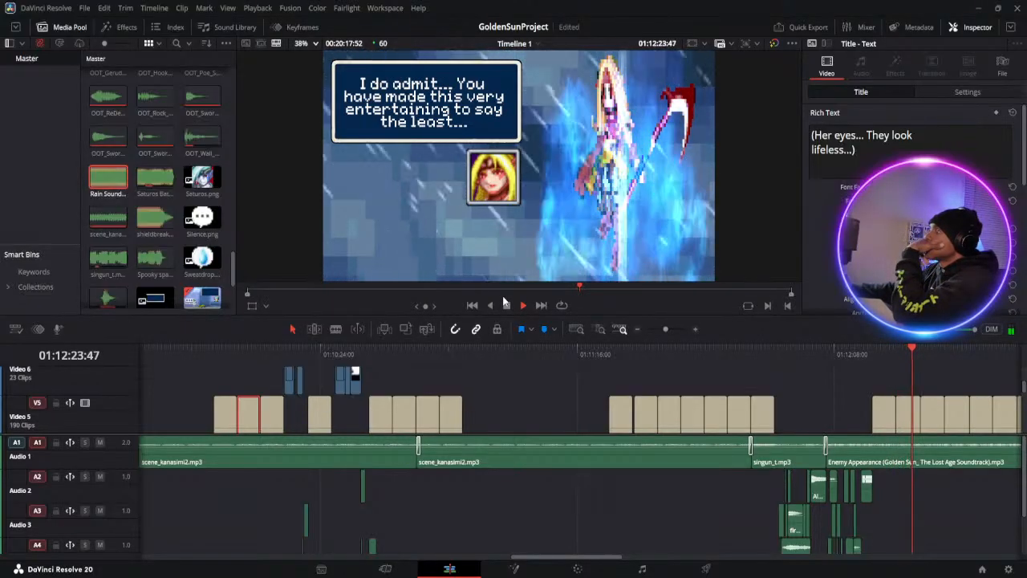
pyautogui.click(508, 306)
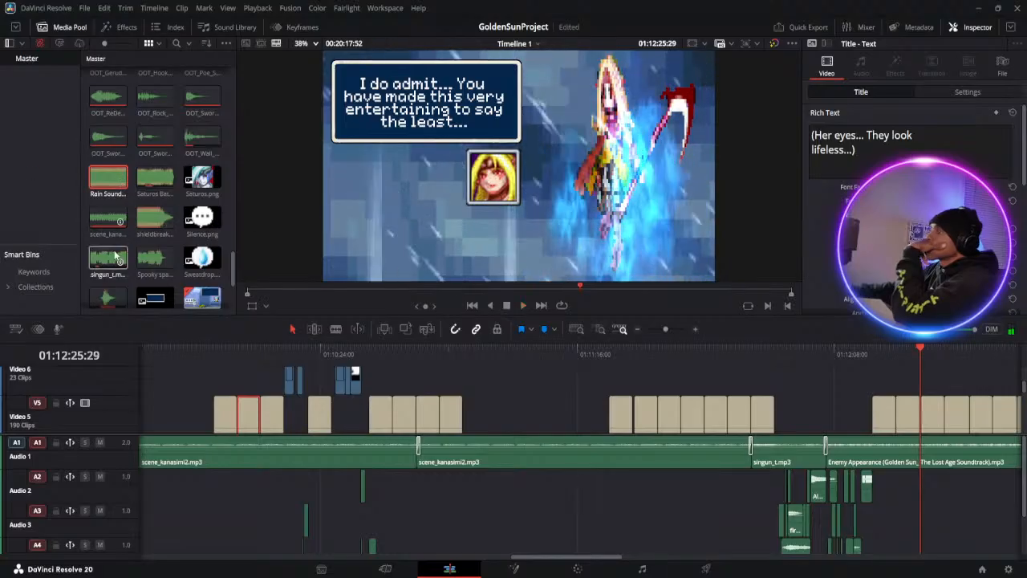
pyautogui.scroll(-3, 149, 238)
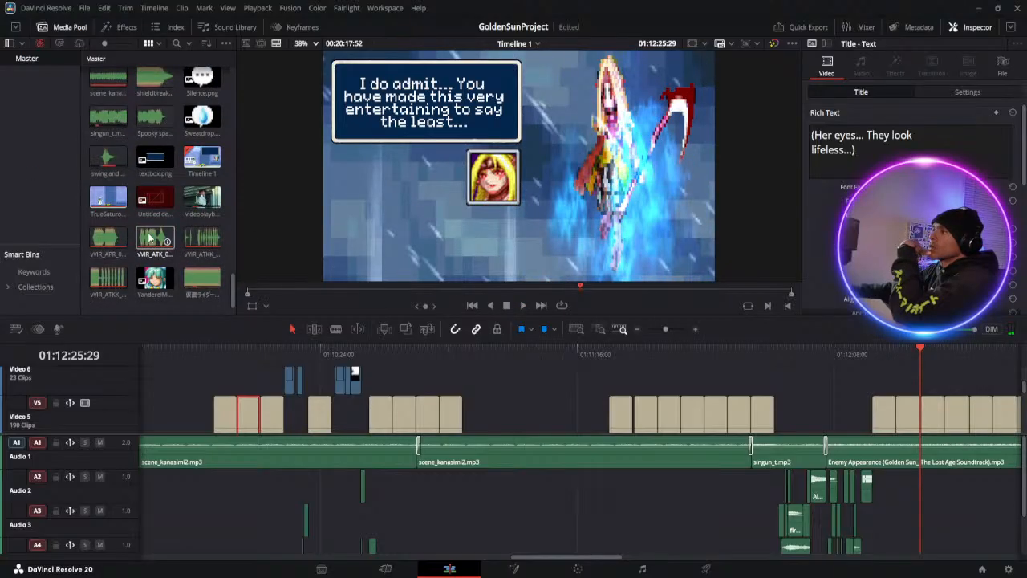
pyautogui.scroll(10, 156, 215)
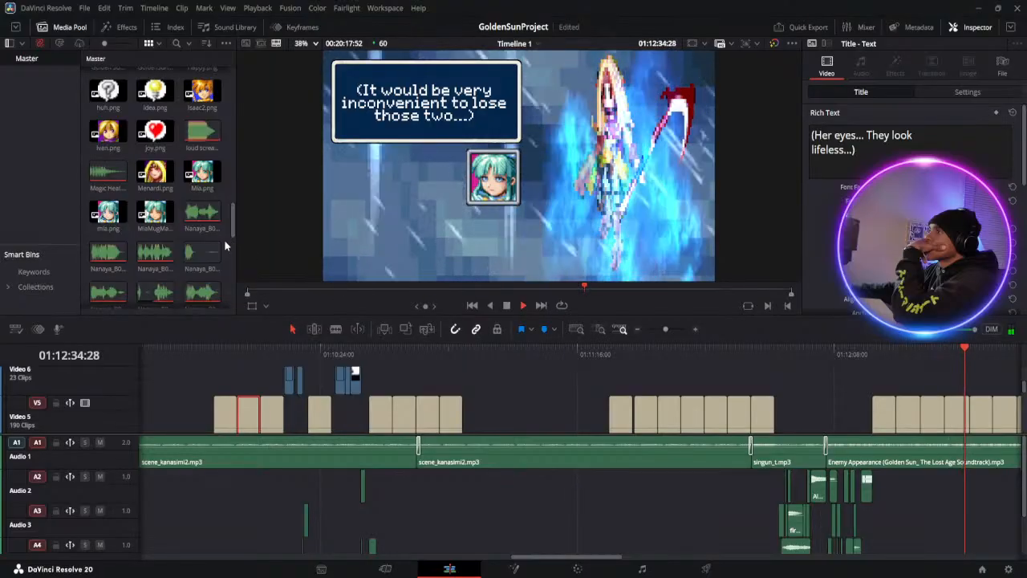
pyautogui.scroll(-2, 166, 241)
pyautogui.scroll(-2, 166, 240)
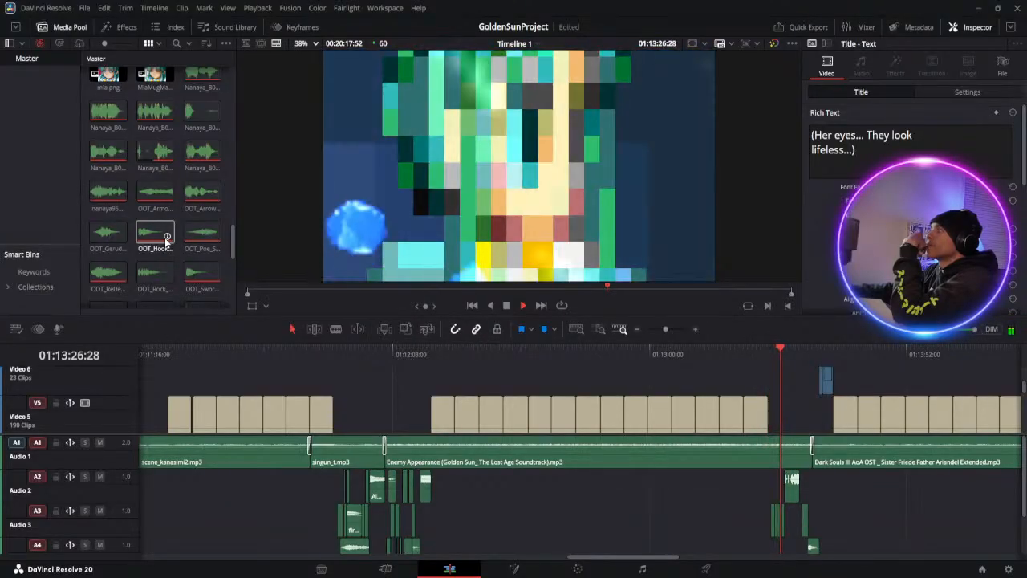
pyautogui.click(506, 306)
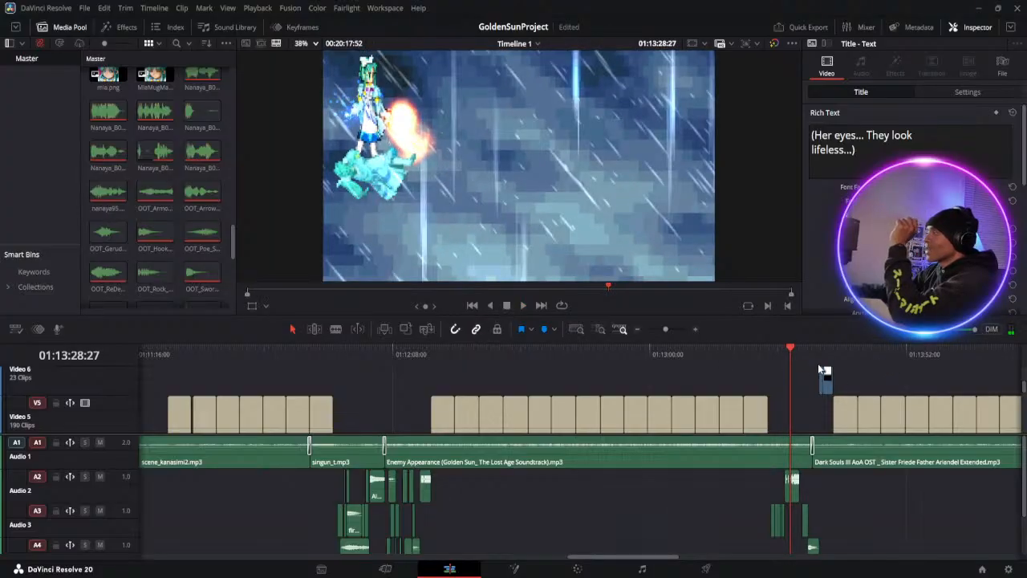
# Replay from about 01:13:24 through the fire attack to the "(Did it just get colder?)" line at about 01:14:03
pyautogui.click(771, 350)
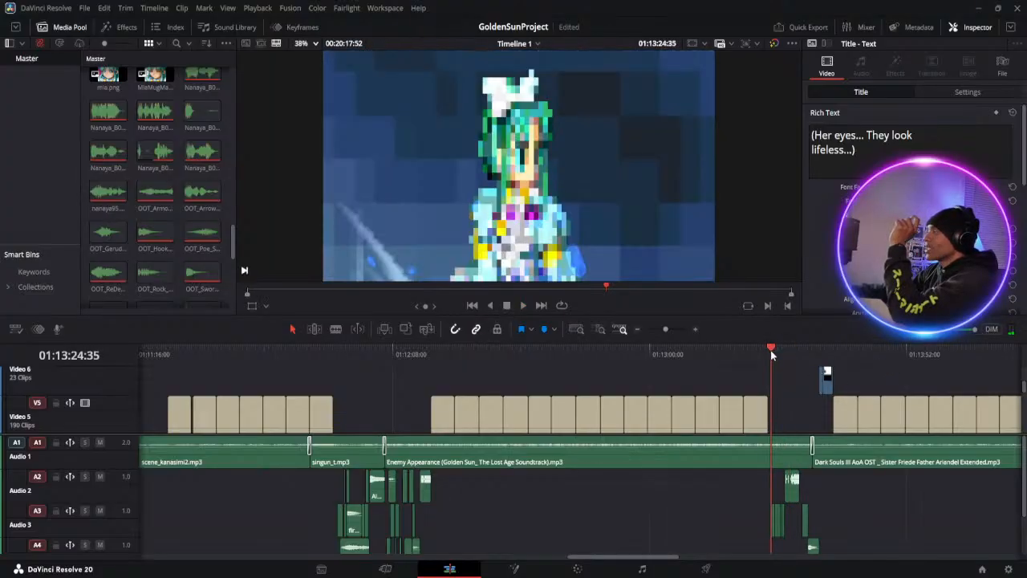
pyautogui.click(522, 306)
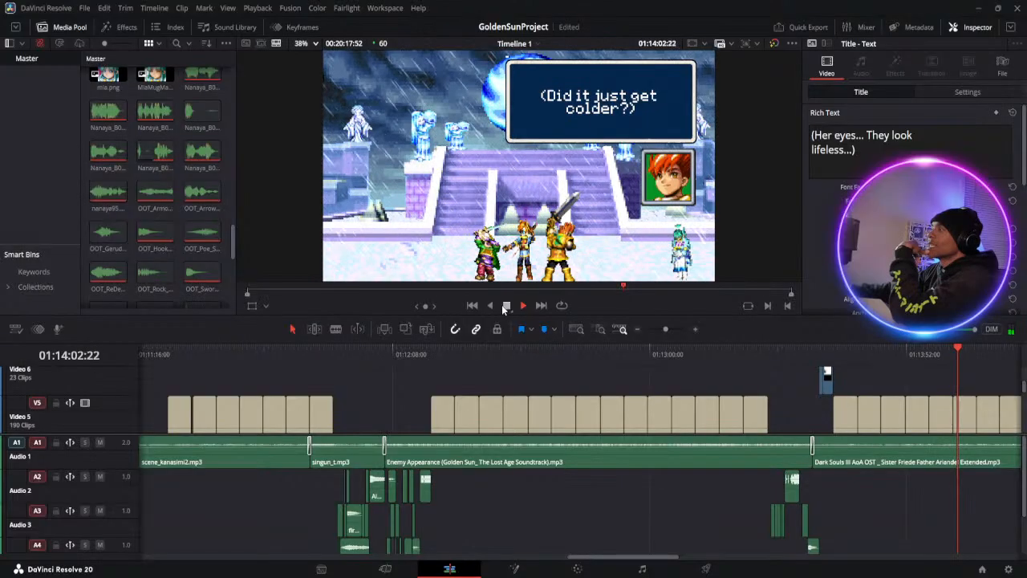
pyautogui.click(507, 306)
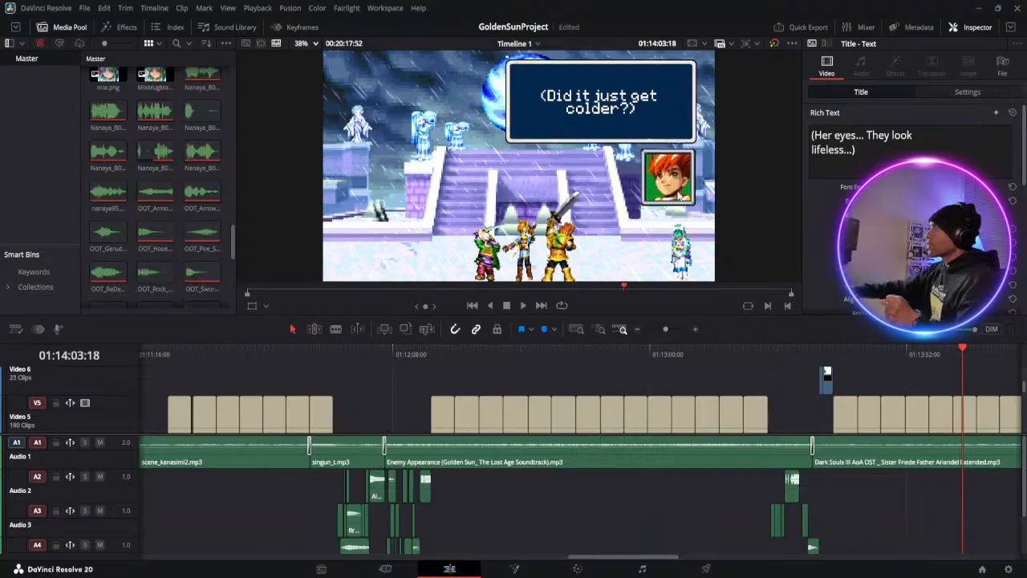
# Examine the red-haired character's portrait up close in the viewer, then restore the full-frame view
pyautogui.scroll(5, 678, 178)
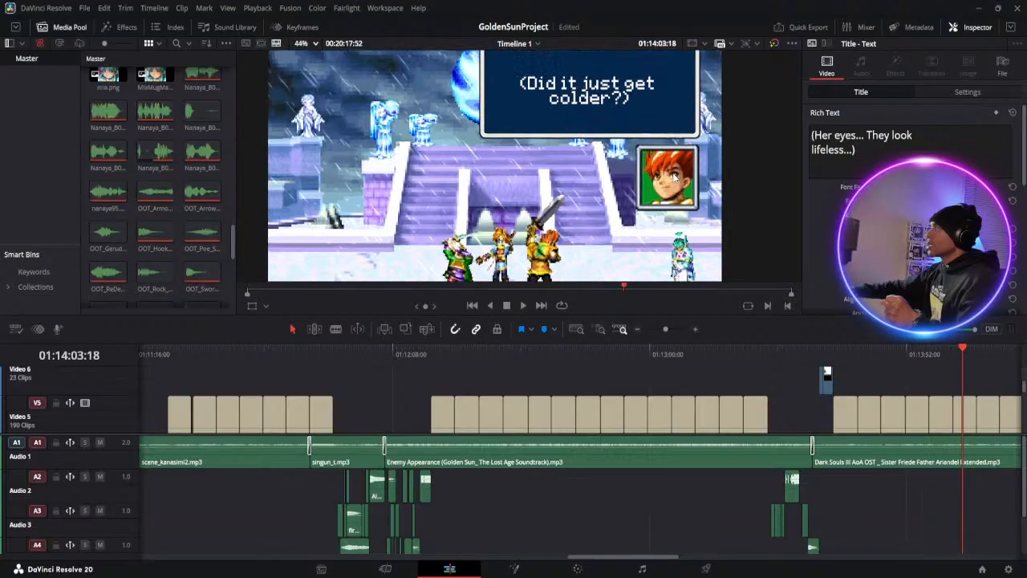
pyautogui.scroll(7, 682, 181)
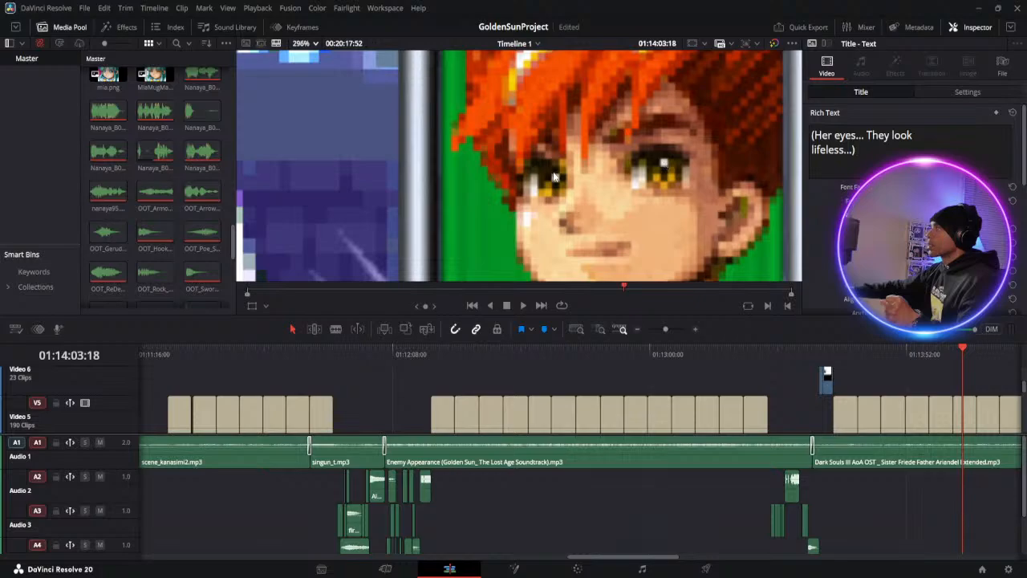
pyautogui.scroll(-1, 545, 170)
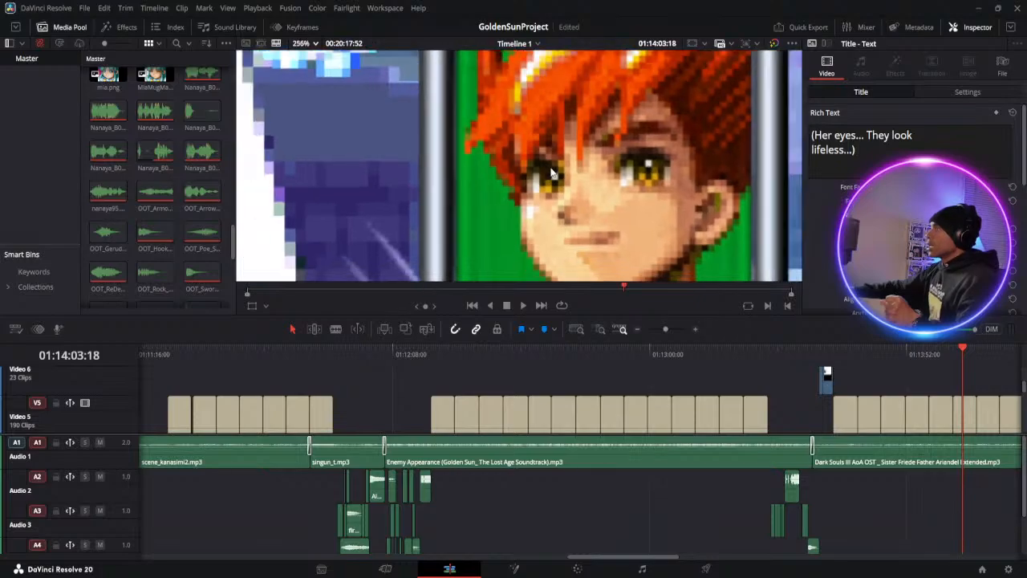
pyautogui.scroll(-5, 619, 183)
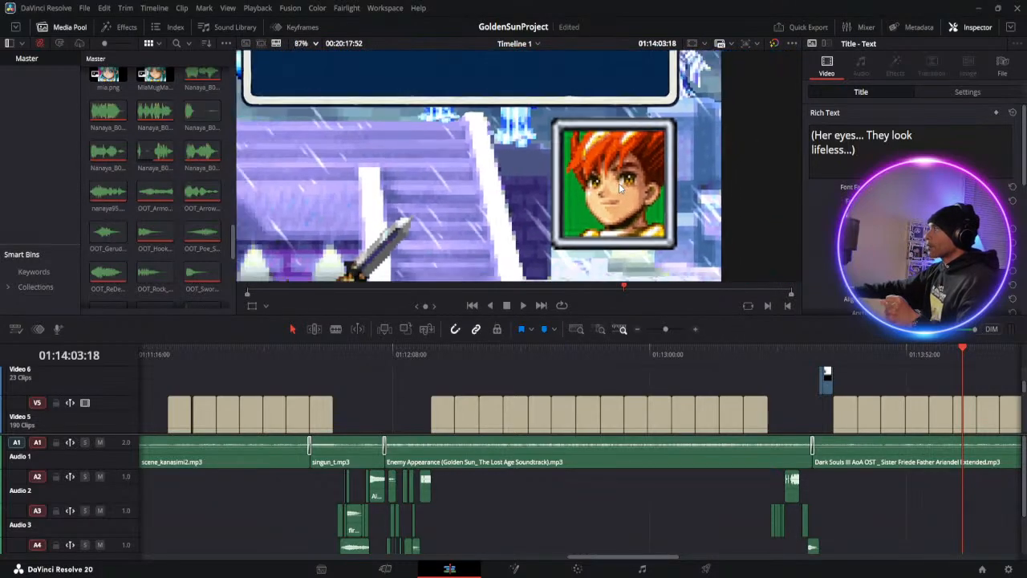
pyautogui.scroll(-3, 619, 183)
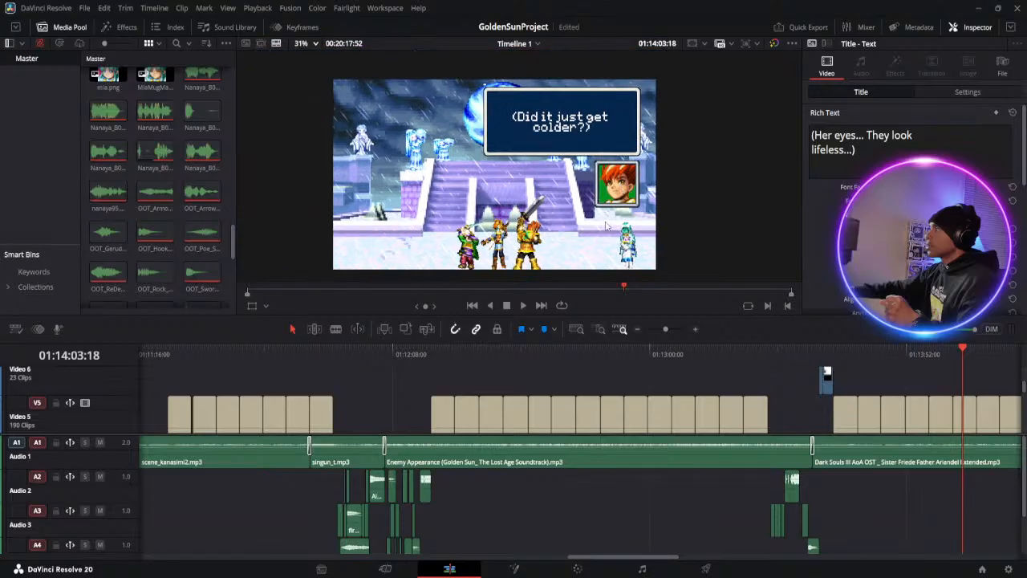
pyautogui.scroll(1, 601, 251)
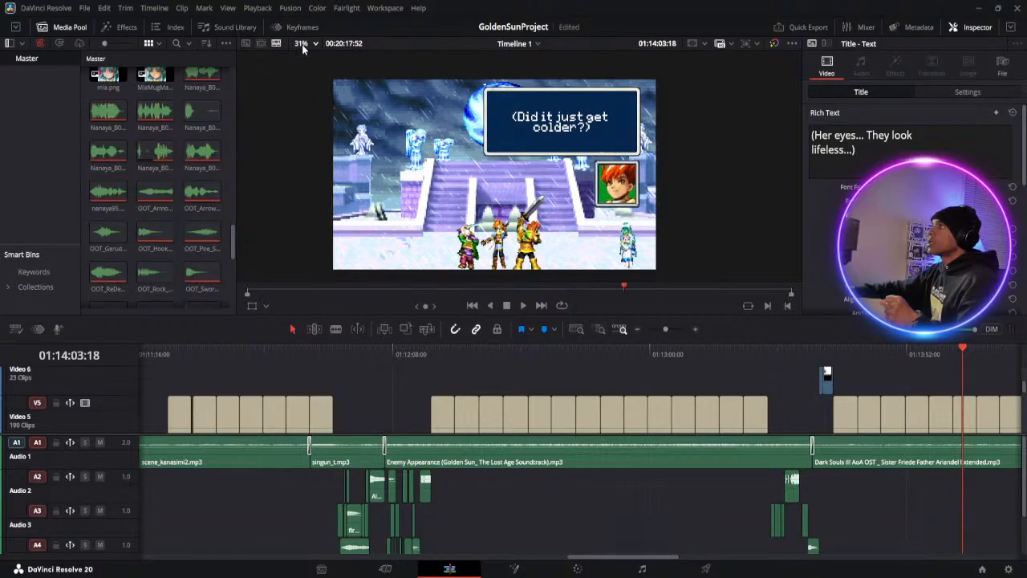
pyautogui.scroll(1, 313, 58)
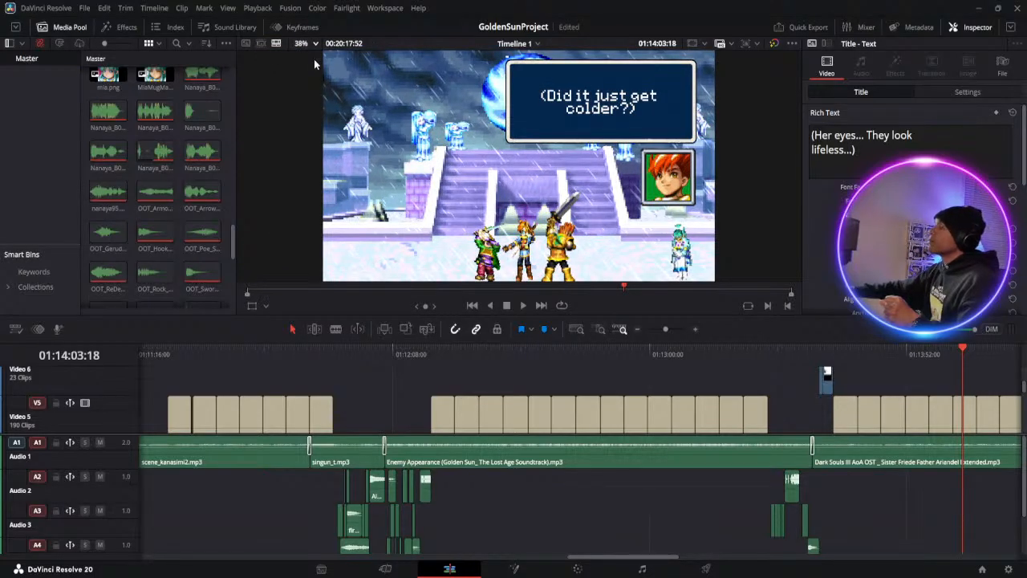
# Play on to the "(One?)" line at about 01:14:09 and examine Isaac's portrait up close before restoring the full-frame view
pyautogui.click(523, 306)
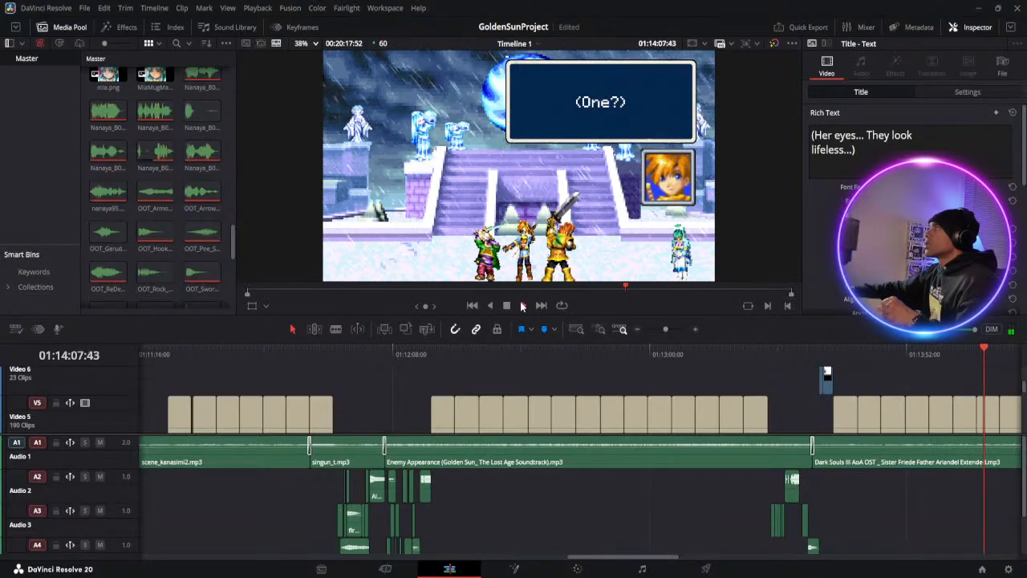
pyautogui.click(506, 306)
pyautogui.scroll(8, 673, 184)
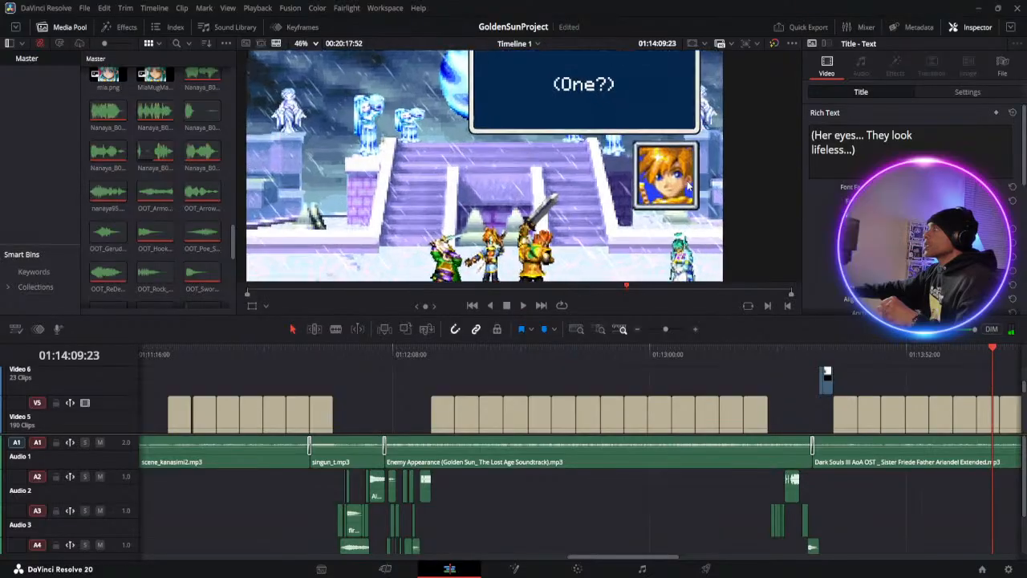
pyautogui.scroll(2, 672, 183)
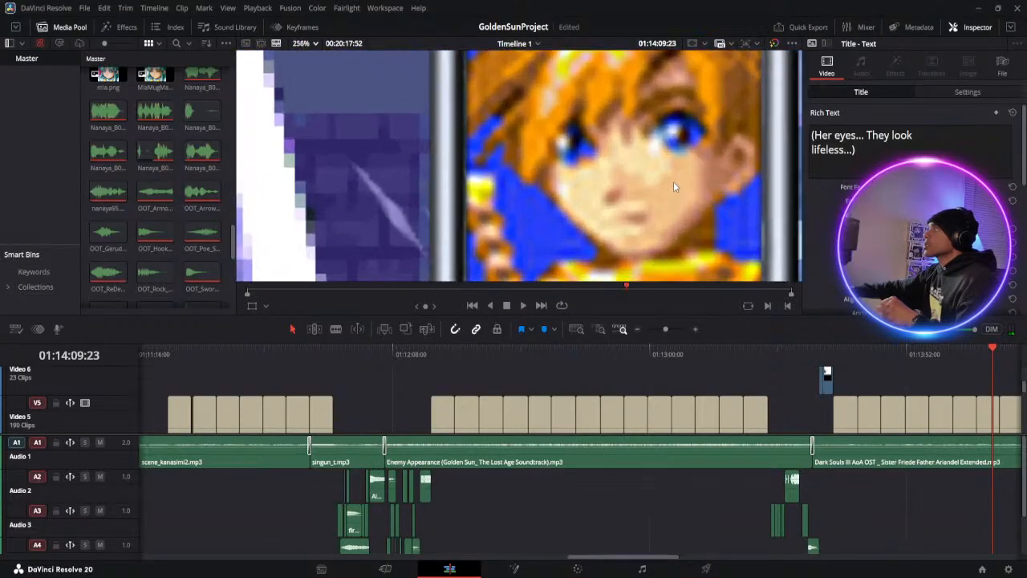
pyautogui.scroll(-1, 673, 134)
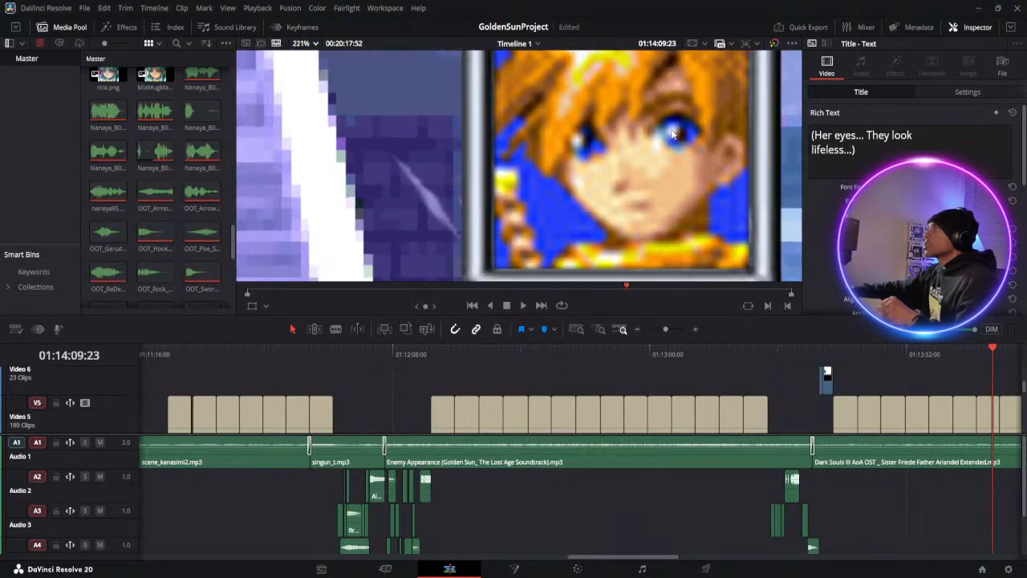
pyautogui.scroll(-1, 674, 134)
pyautogui.scroll(-10, 672, 134)
pyautogui.scroll(-5, 673, 137)
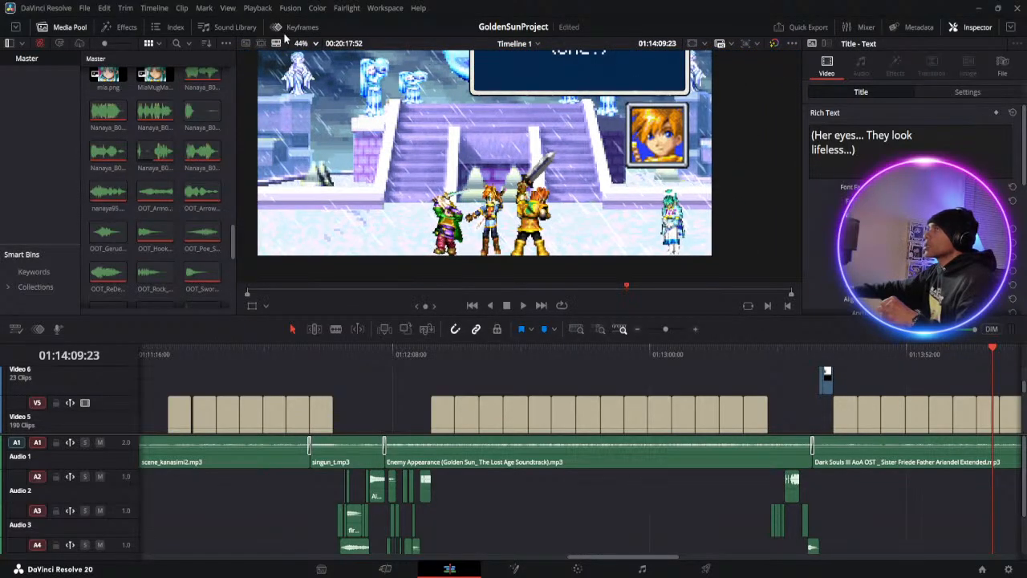
pyautogui.scroll(-1, 309, 56)
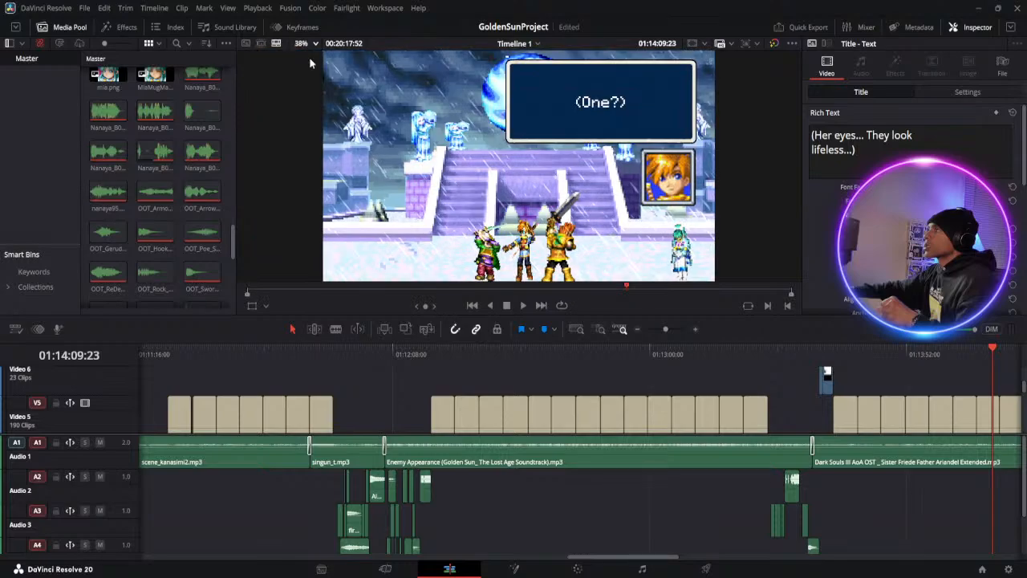
# Play the group's dialogue with the teal-haired girl from about 01:14:09 to 01:15:12, pausing at about 01:15:07
pyautogui.click(522, 305)
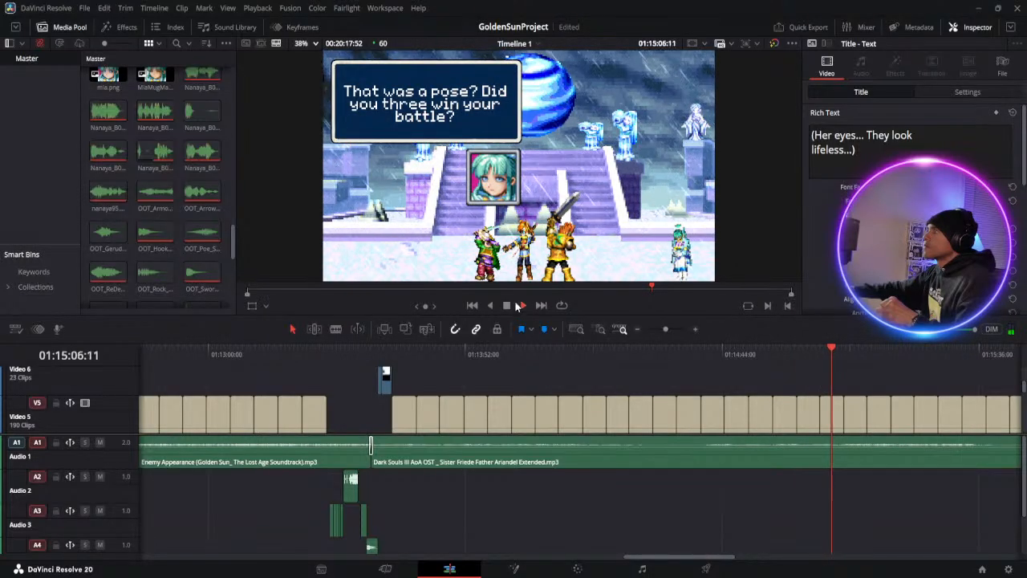
pyautogui.click(507, 306)
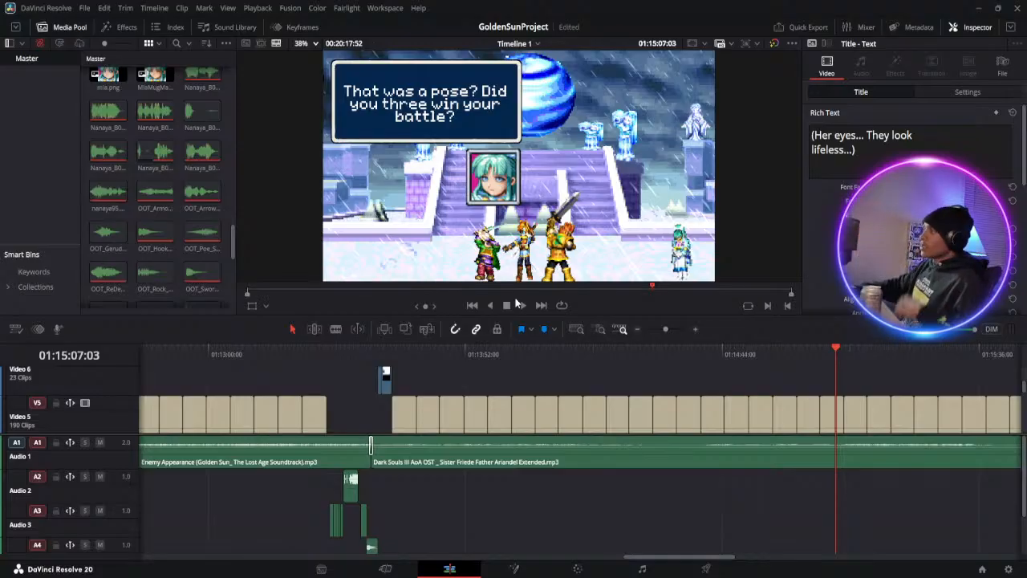
pyautogui.click(522, 306)
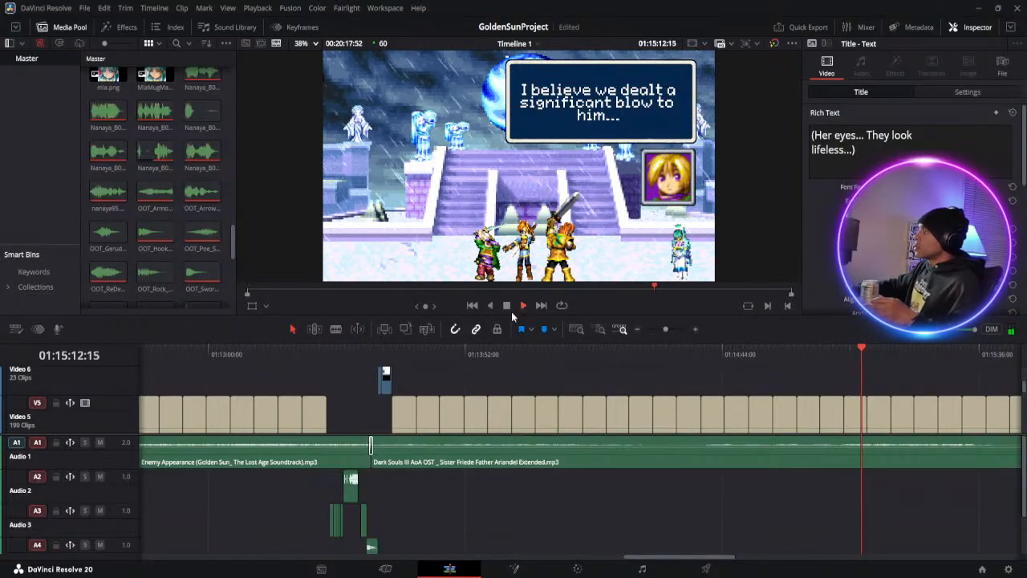
pyautogui.click(508, 307)
# Nudge the "I believe we dealt a significant blow to him..." title slightly up and to the right inside its dialogue box
pyautogui.click(856, 416)
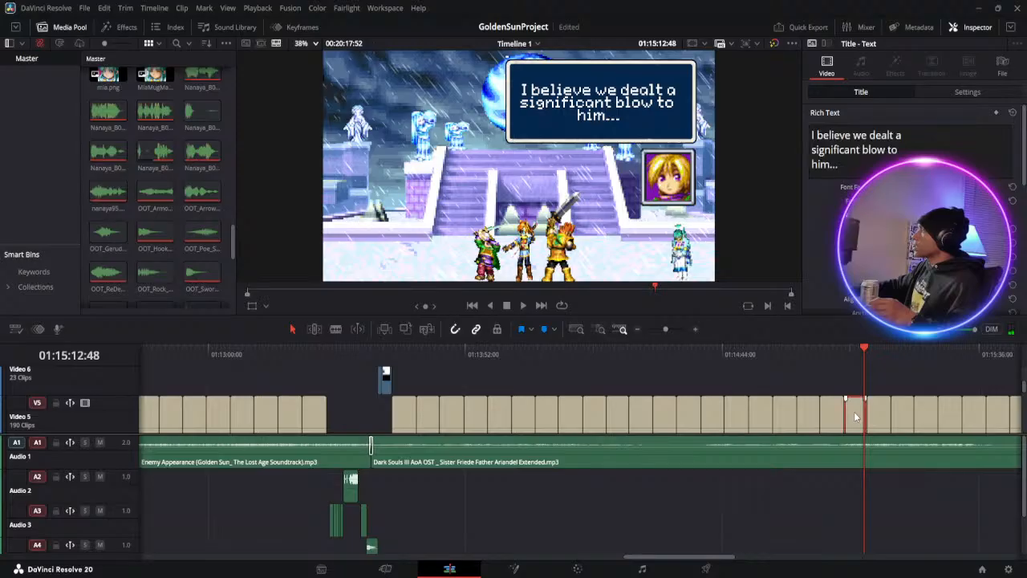
pyautogui.click(578, 105)
pyautogui.moveTo(608, 103); pyautogui.dragTo(614, 97)
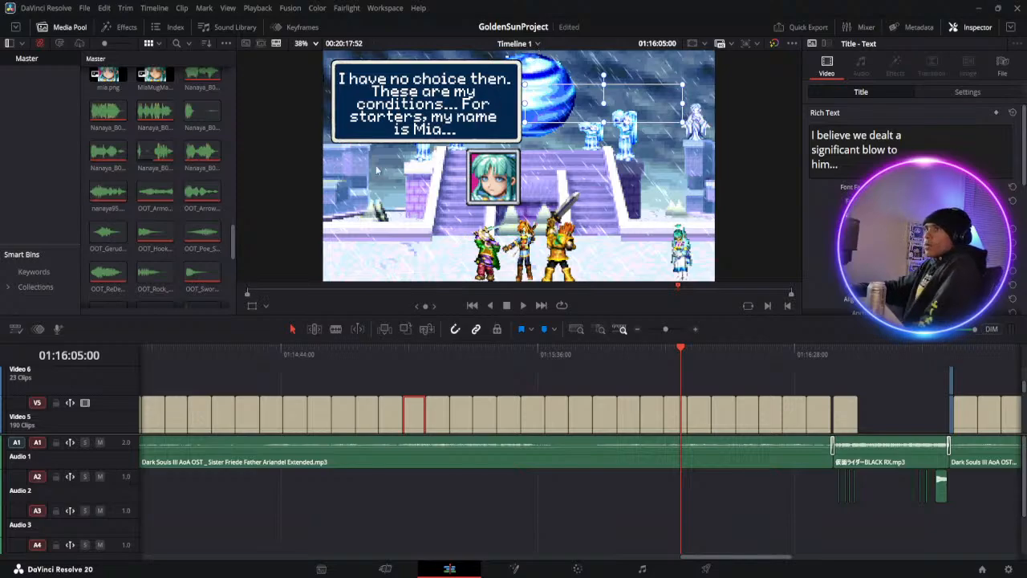
# Go back to about 01:15:57 and review the dialogue with Mia through to about 01:17:19, pausing at about 01:16:15
pyautogui.moveTo(665, 350); pyautogui.dragTo(648, 350)
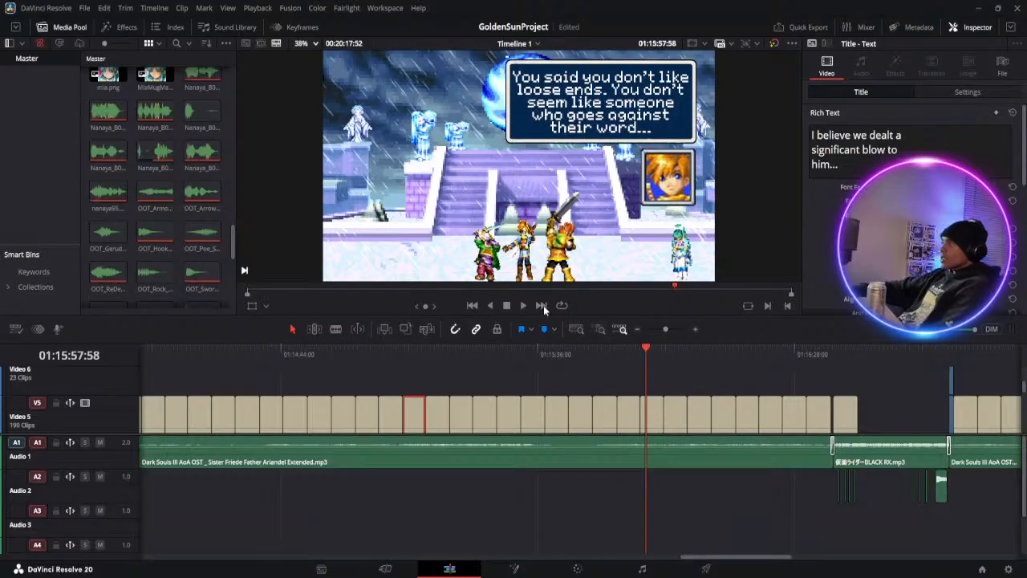
pyautogui.click(524, 306)
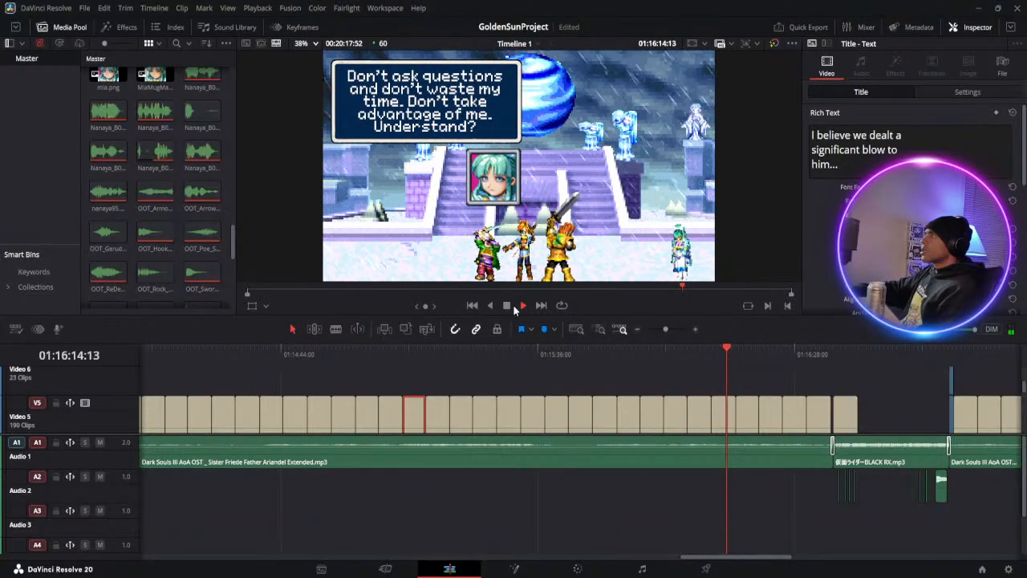
pyautogui.click(510, 305)
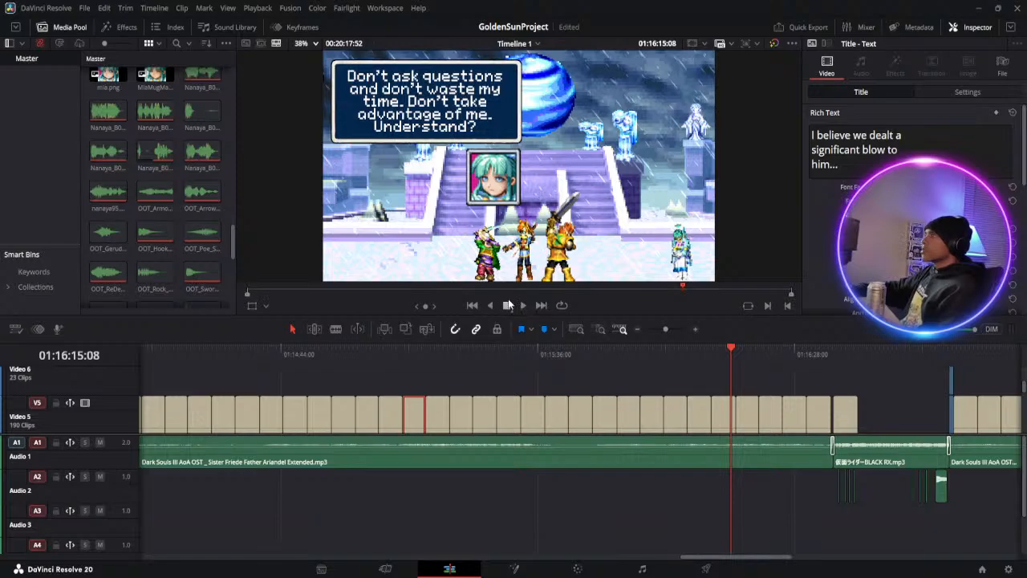
pyautogui.click(524, 305)
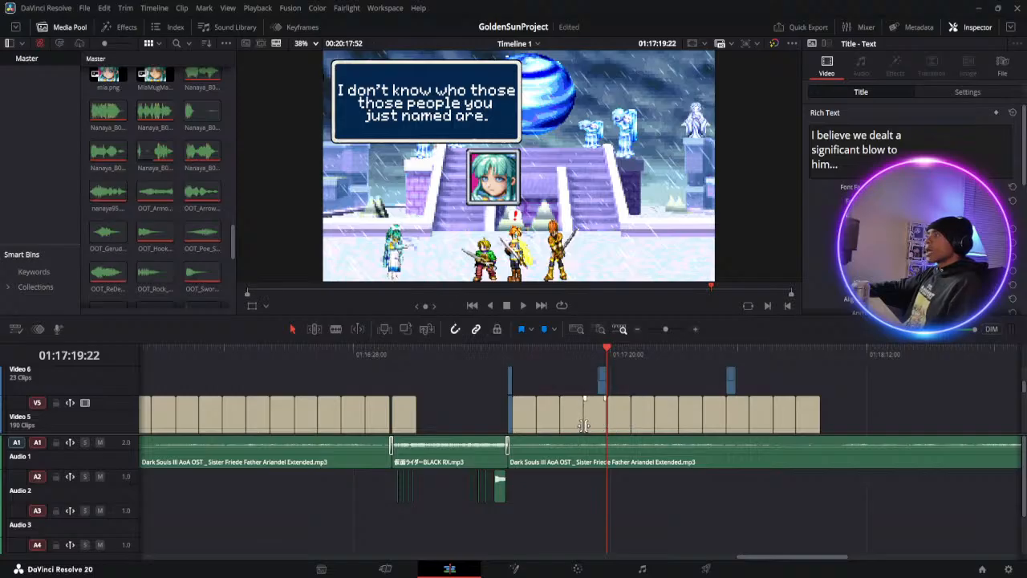
# Reword the "I don't know who those those people you just named are." title as "I don't know those people you just mentioned..."
pyautogui.click(602, 423)
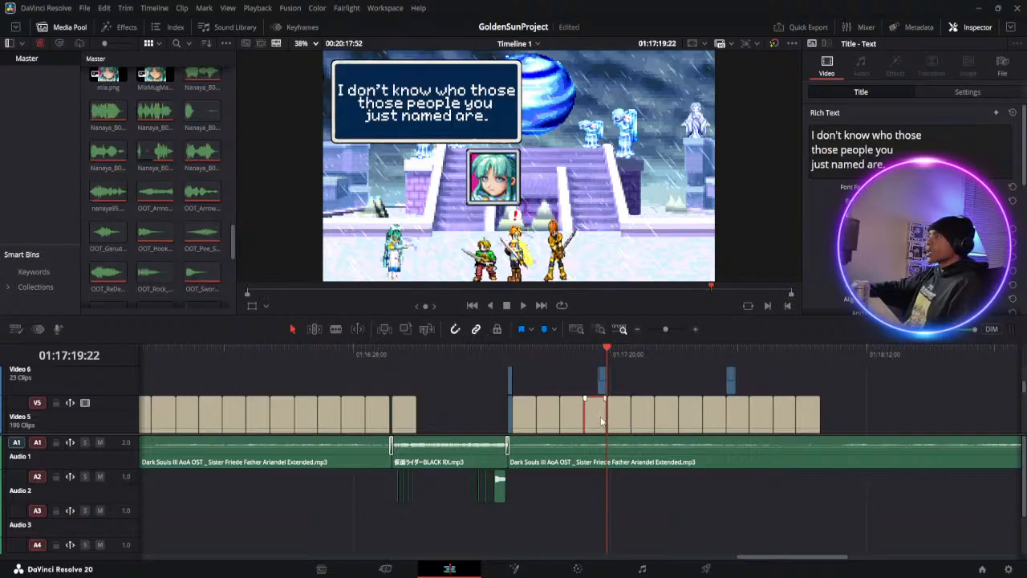
pyautogui.click(927, 136)
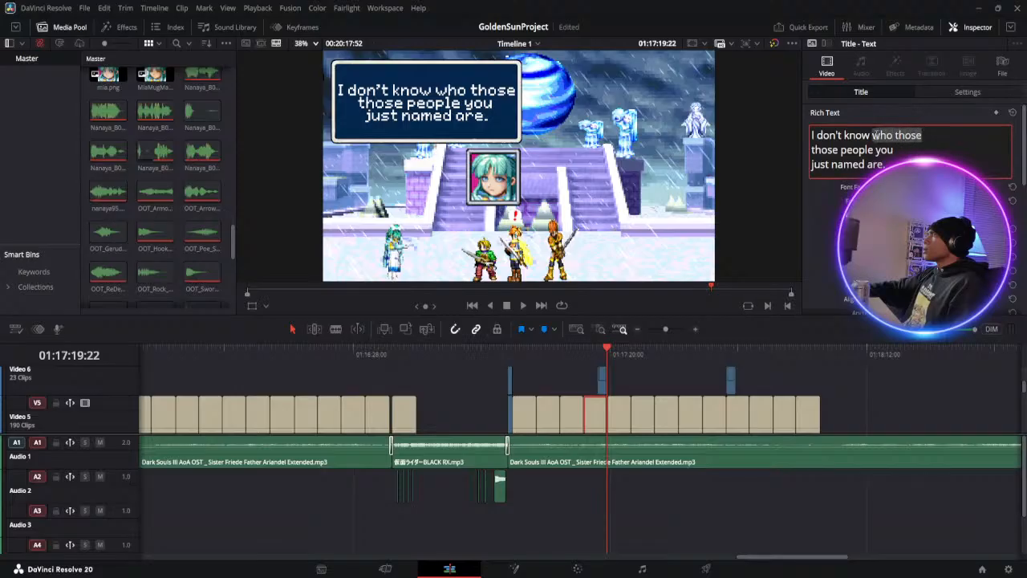
pyautogui.press('BackSpace')
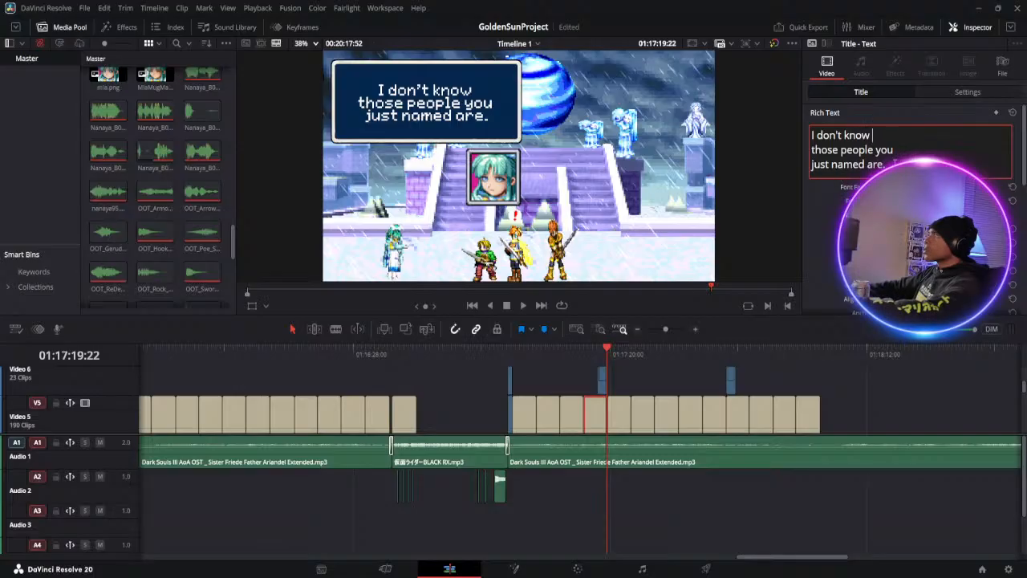
pyautogui.write('mentuib')
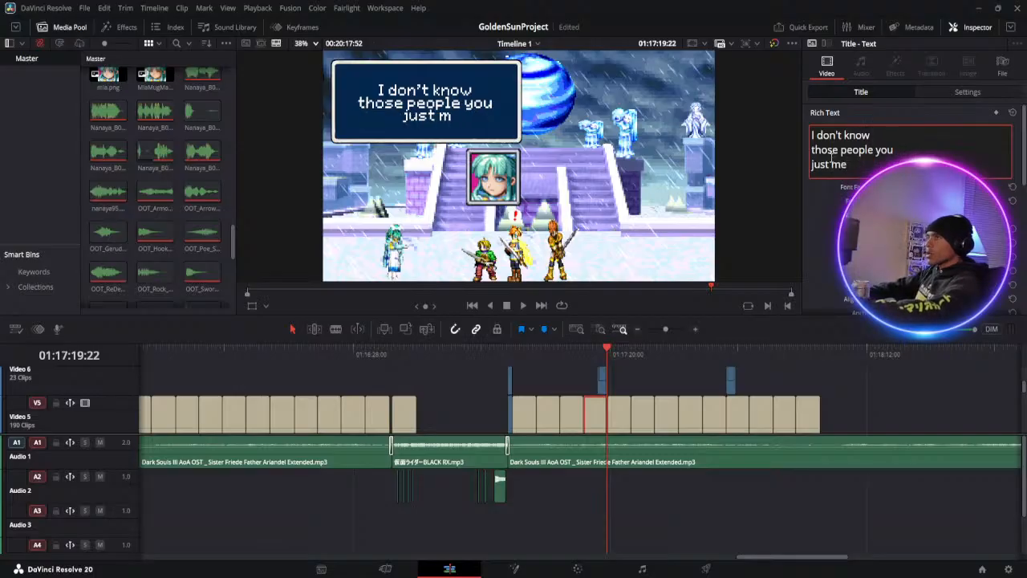
pyautogui.press('BackSpace')
pyautogui.press('BackSpace')
pyautogui.press('BackSpace')
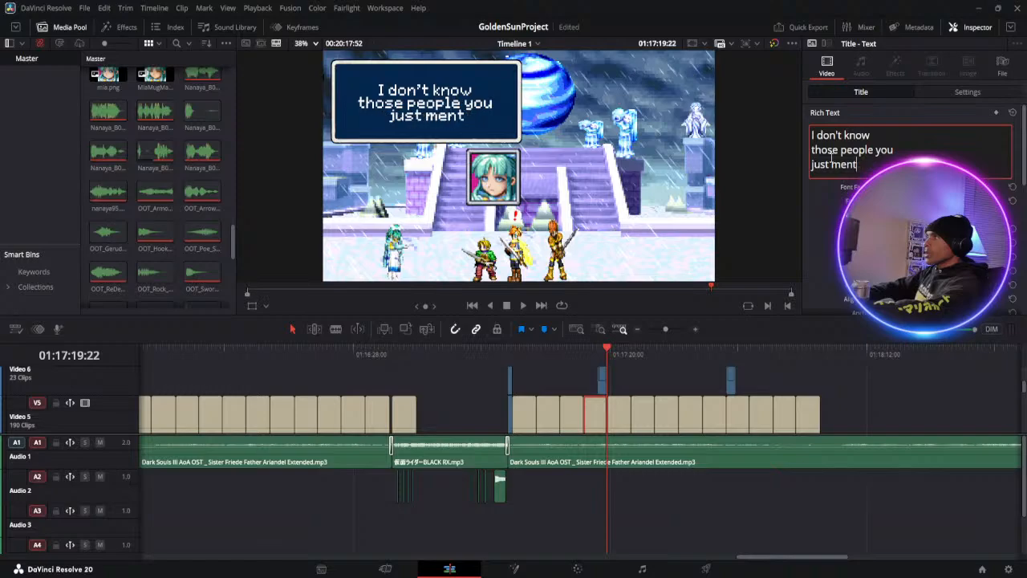
pyautogui.write('ioned...')
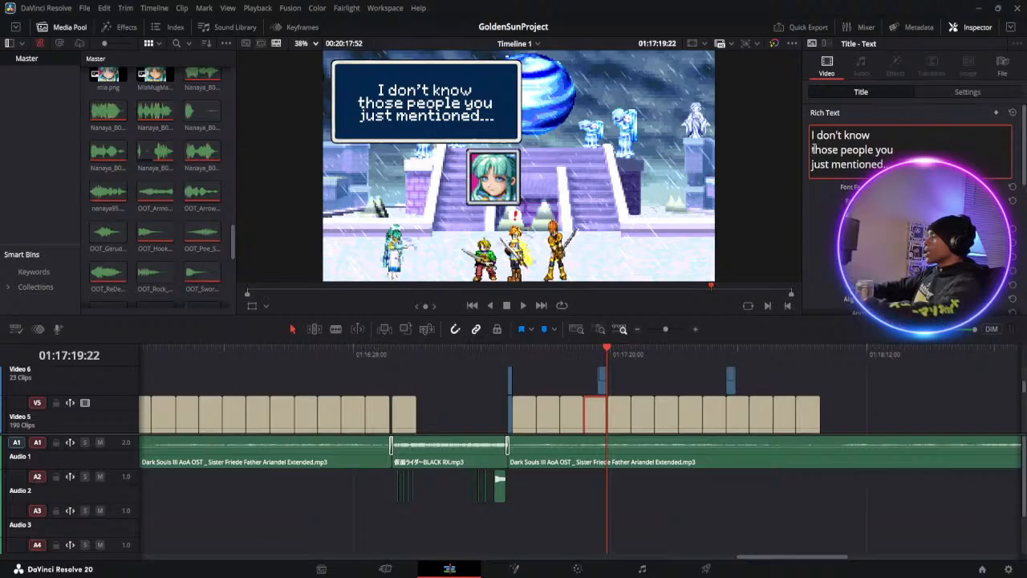
# Rebreak the title's lines as "I don't know those", "people you just" and "mentioned..."
pyautogui.press('BackSpace')
pyautogui.press('BackSpace')
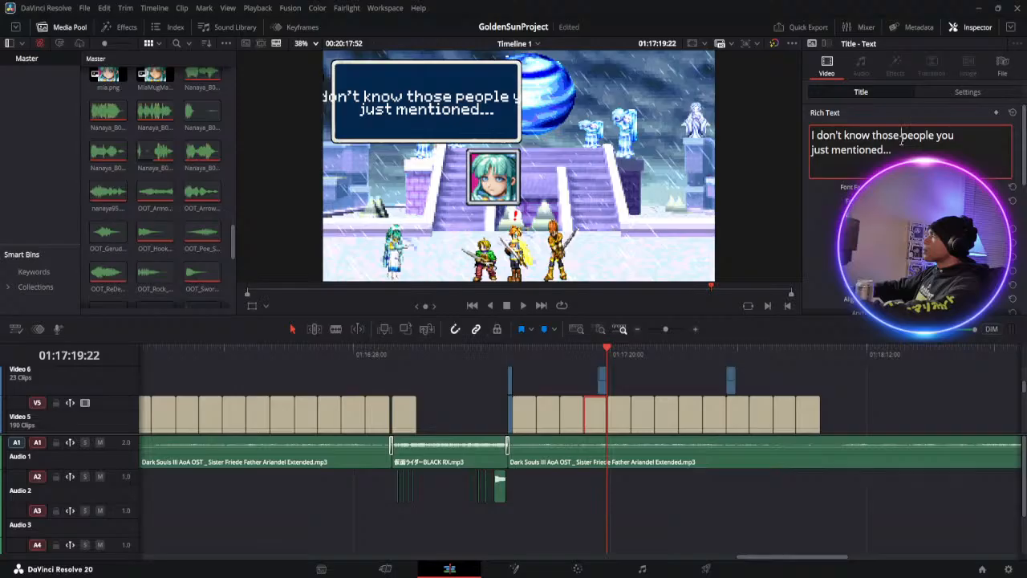
pyautogui.press('Return')
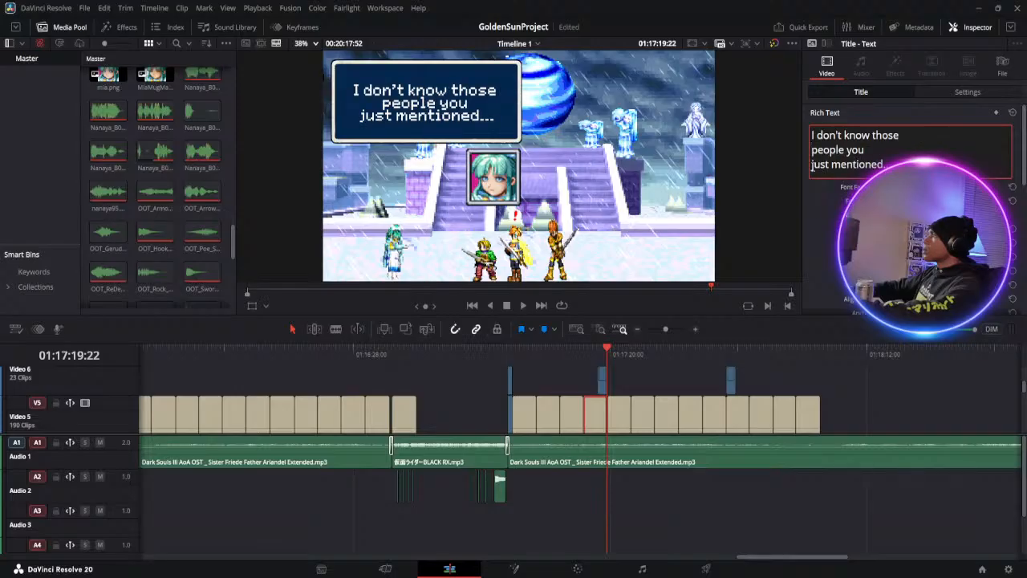
pyautogui.press('BackSpace')
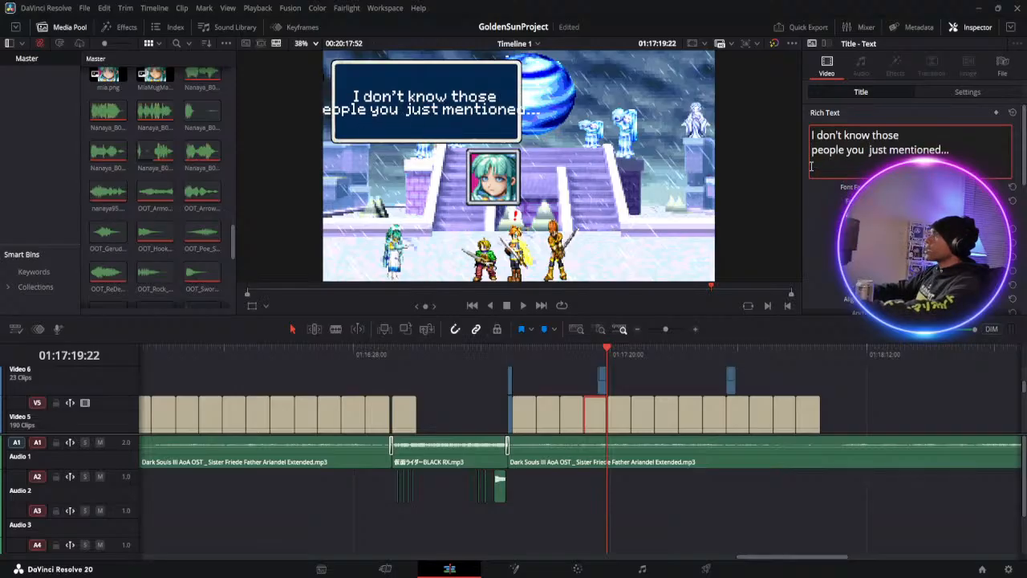
pyautogui.press('BackSpace')
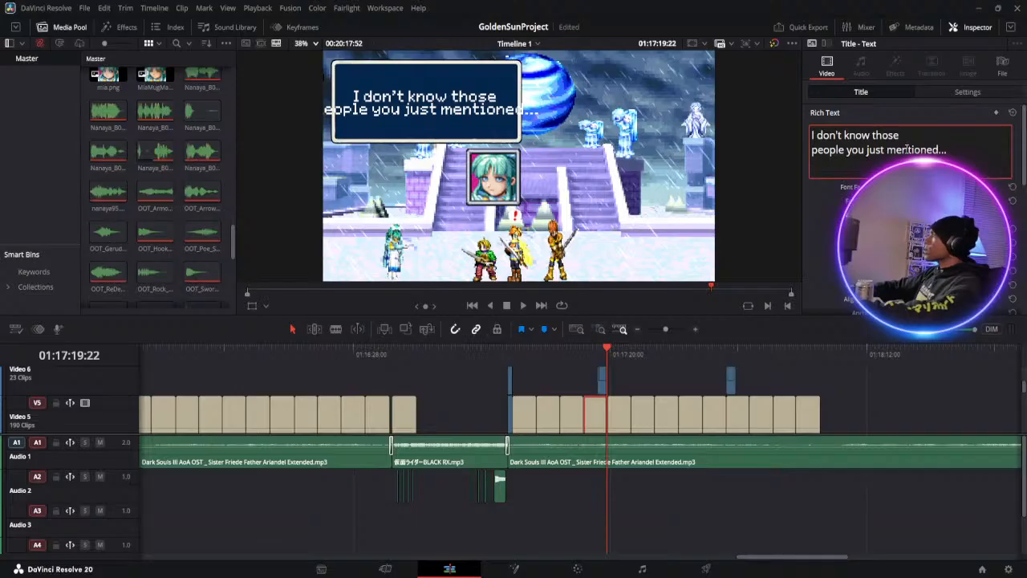
pyautogui.press('Return')
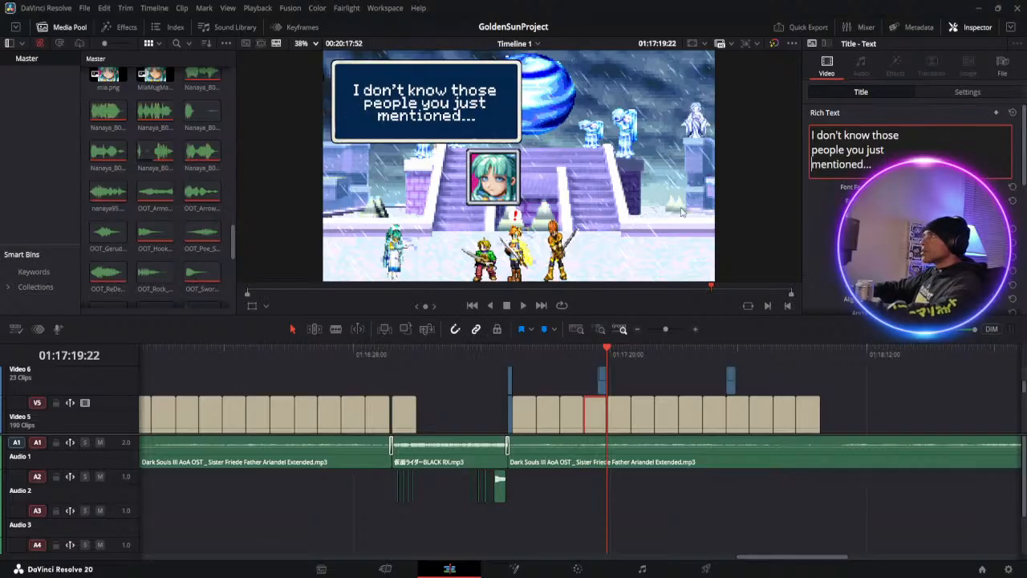
# Play on to about 01:17:46 and shift the last Exclamatory.png clip on Video 6 slightly earlier
pyautogui.click(523, 305)
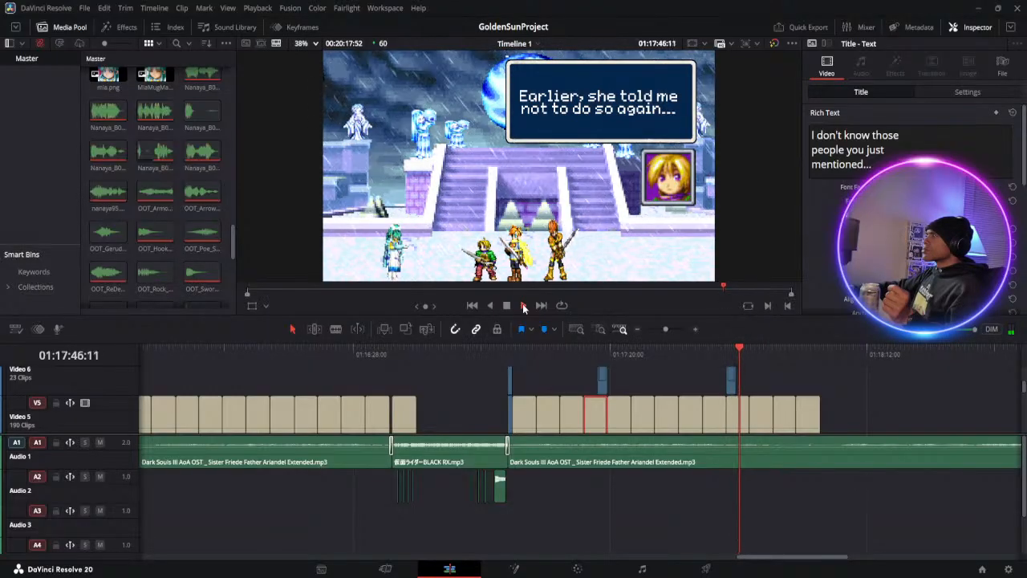
pyautogui.click(507, 306)
pyautogui.moveTo(732, 380); pyautogui.dragTo(721, 382)
# Review the scene from about 01:17:38 to 01:18:01 with the moved exclamation mark
pyautogui.click(705, 355)
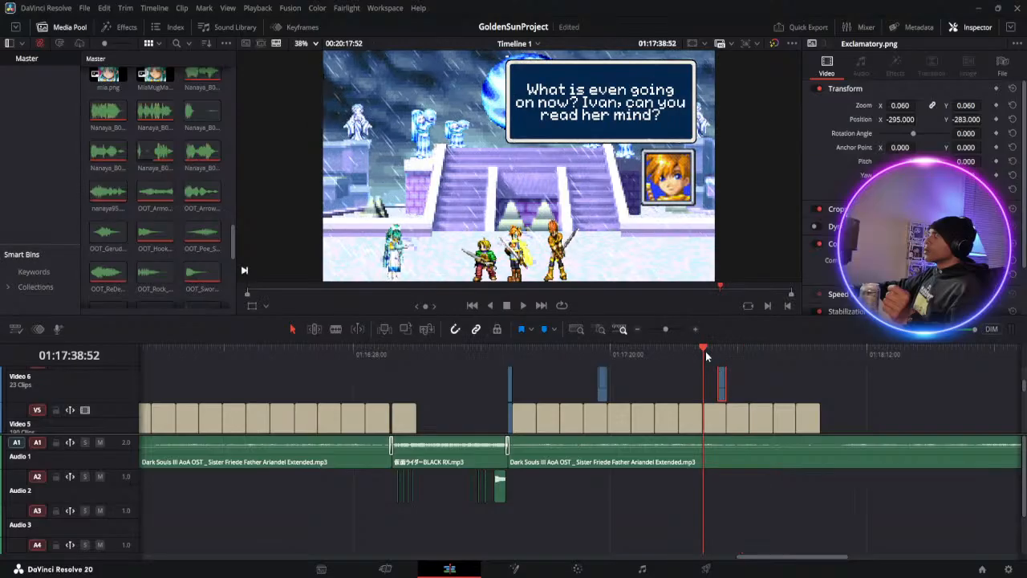
pyautogui.click(524, 305)
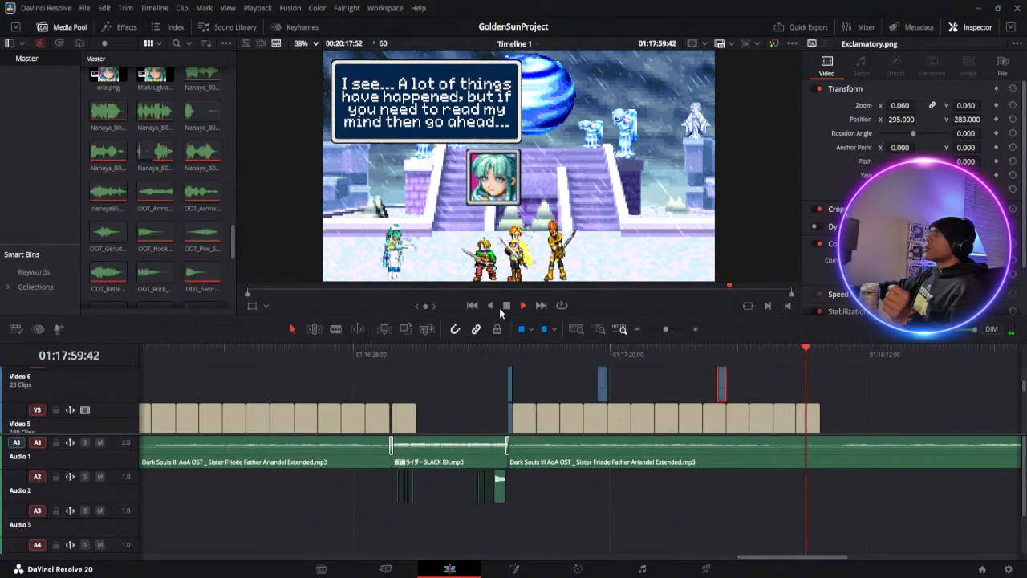
pyautogui.click(508, 305)
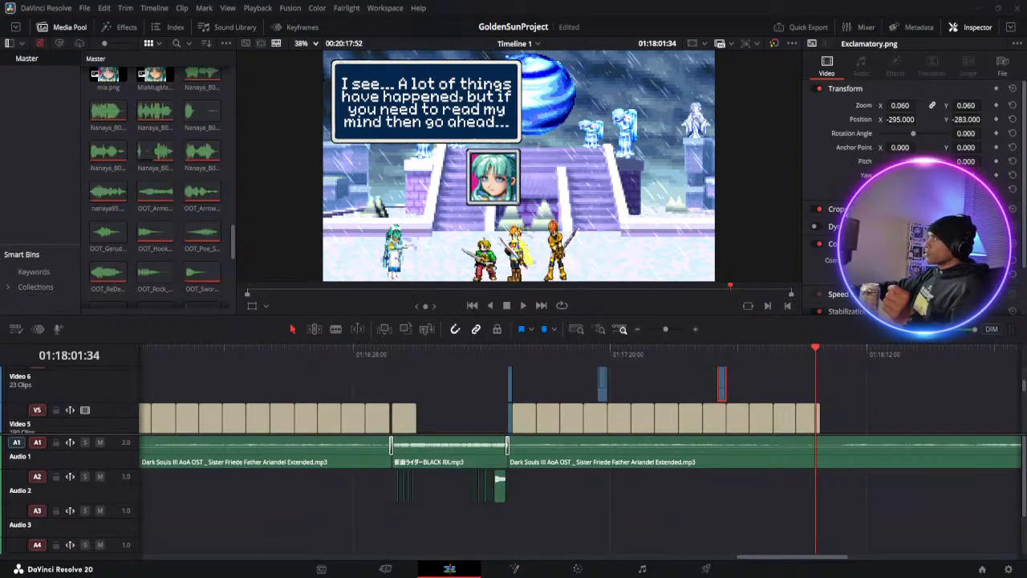
# Duplicate Ivan's last dialogue set (title, frame, portrait and text box) to the end of the dialogue clips at about 01:18:02
pyautogui.scroll(-3, 818, 394)
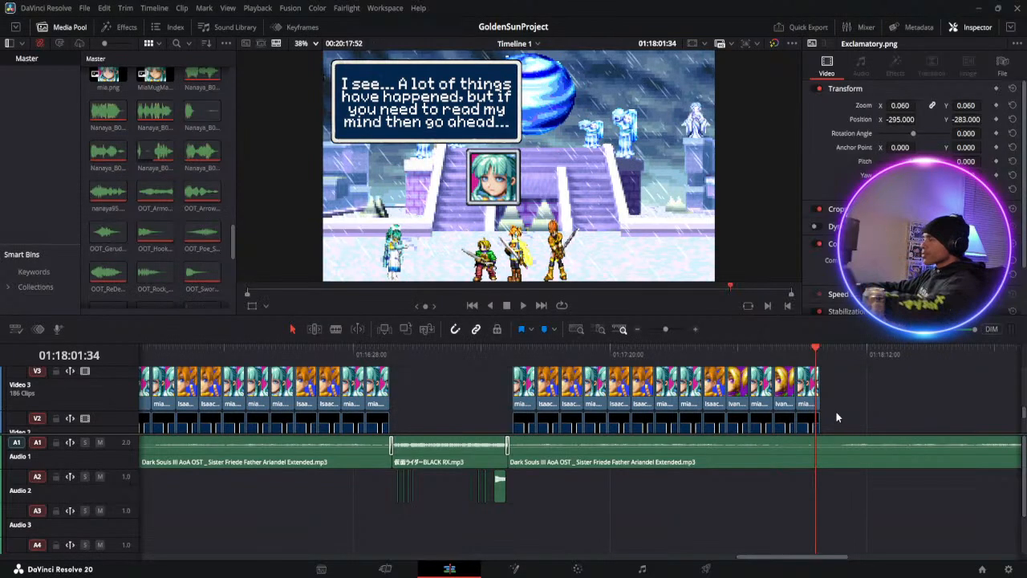
pyautogui.scroll(4, 837, 412)
pyautogui.scroll(-2, 837, 412)
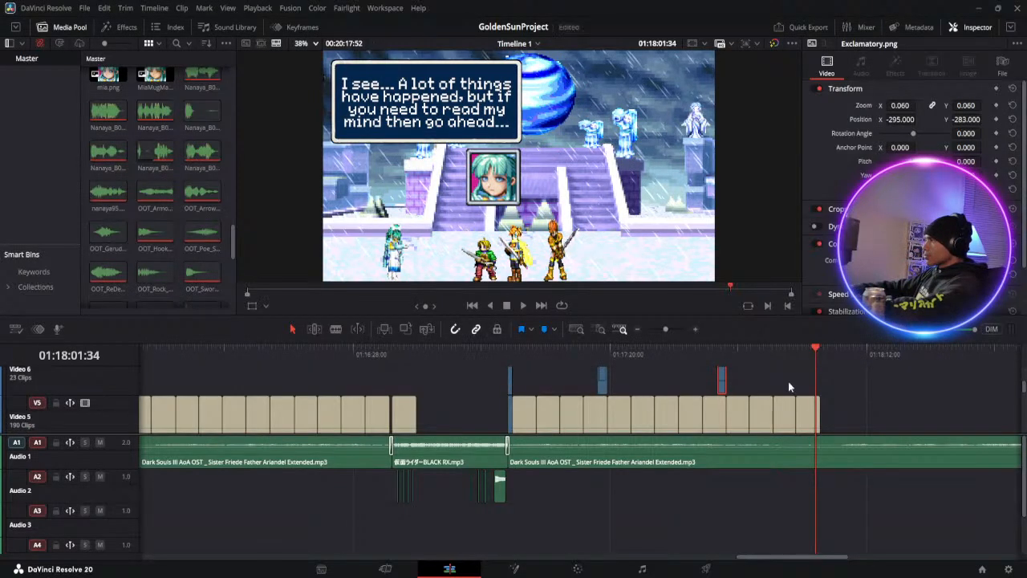
pyautogui.click(785, 417)
pyautogui.scroll(-4, 785, 431)
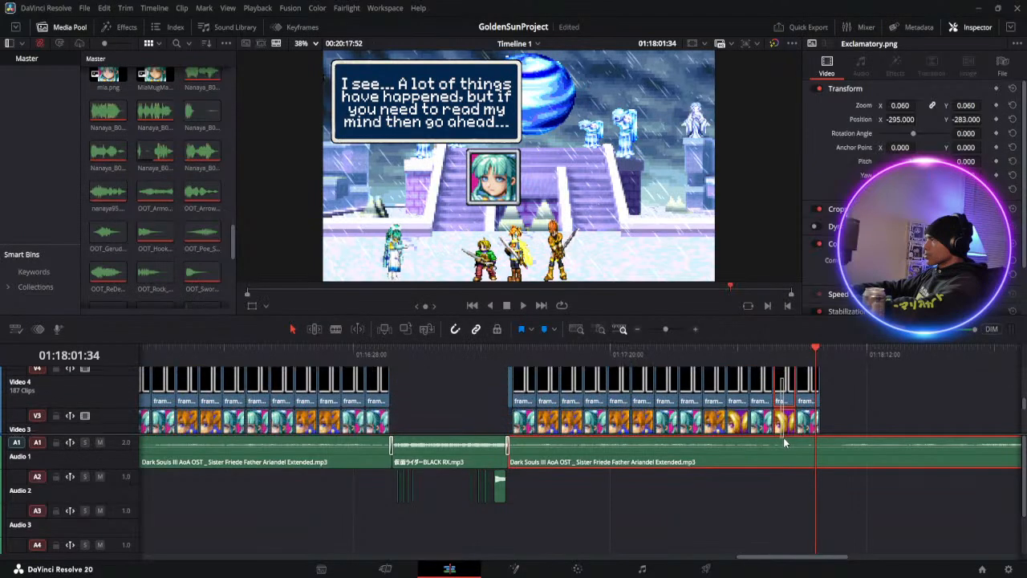
pyautogui.moveTo(793, 405); pyautogui.dragTo(791, 393)
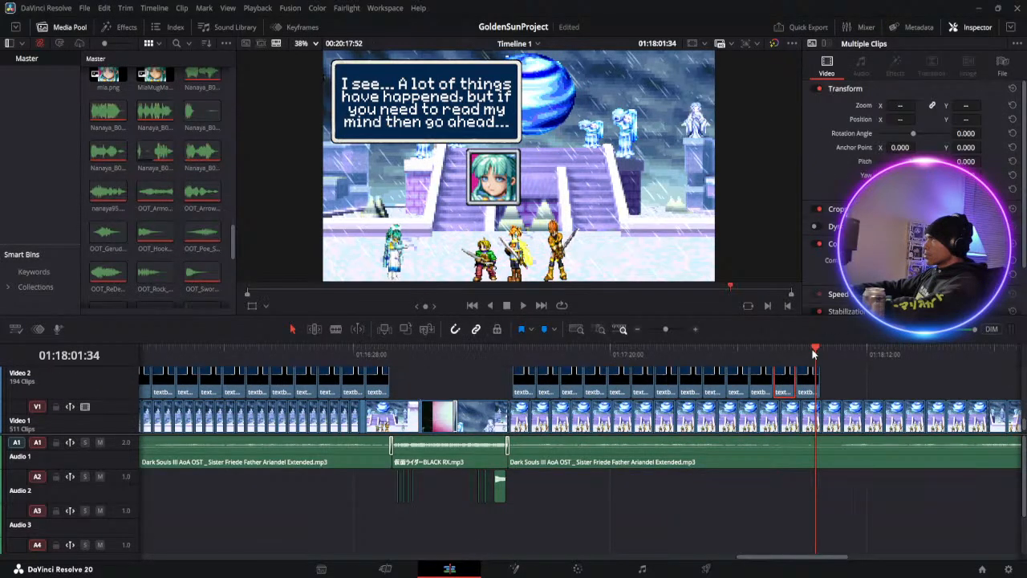
pyautogui.moveTo(821, 347); pyautogui.dragTo(820, 349)
pyautogui.click(825, 390)
pyautogui.click(824, 394)
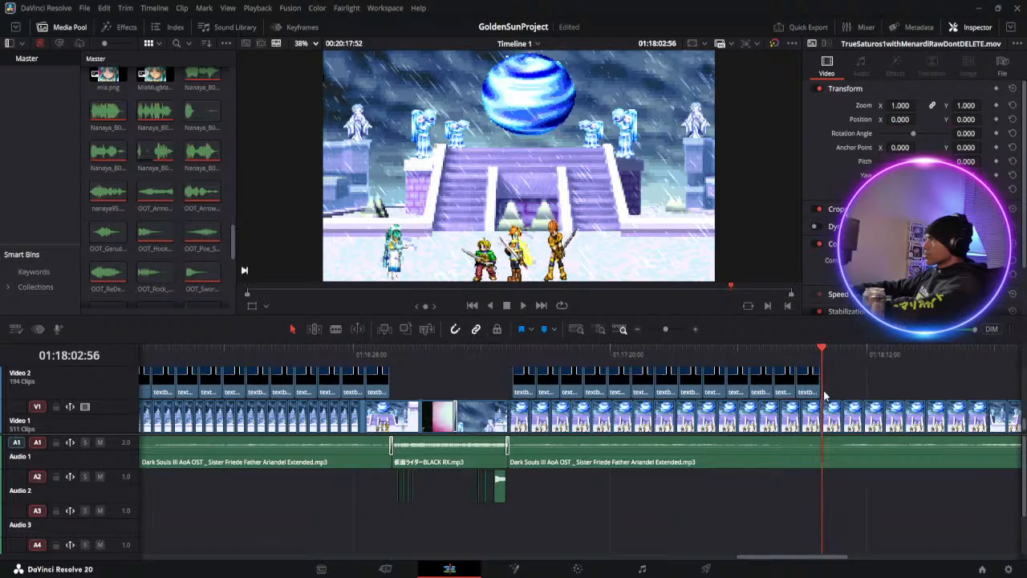
pyautogui.click(832, 365)
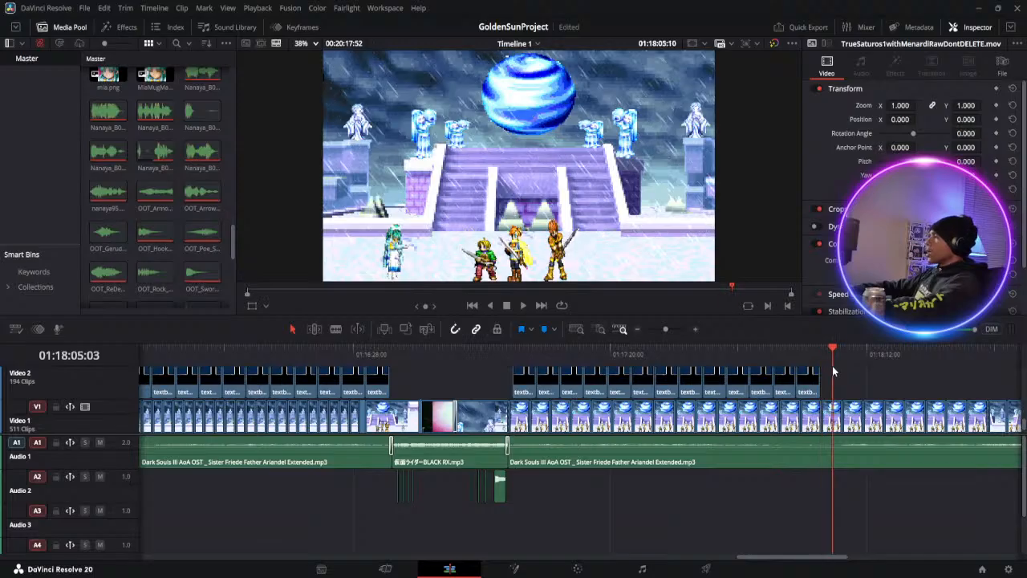
pyautogui.scroll(2, 823, 379)
pyautogui.click(820, 355)
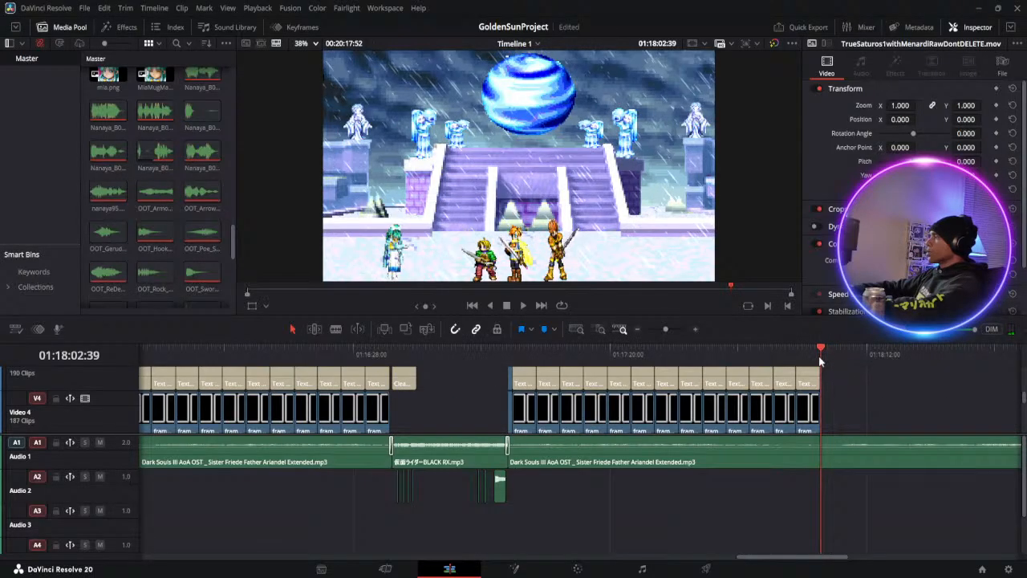
pyautogui.hotkey('ctrl', 'v')
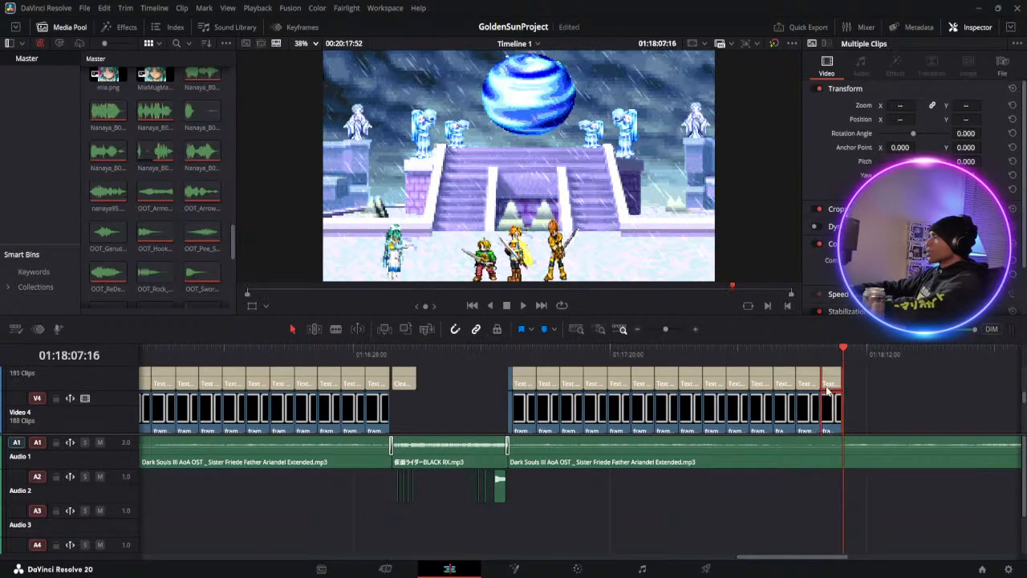
# Replace the text of Ivan's last dialogue title at about 01:18:04 with "OK... If you're fine"
pyautogui.click(830, 351)
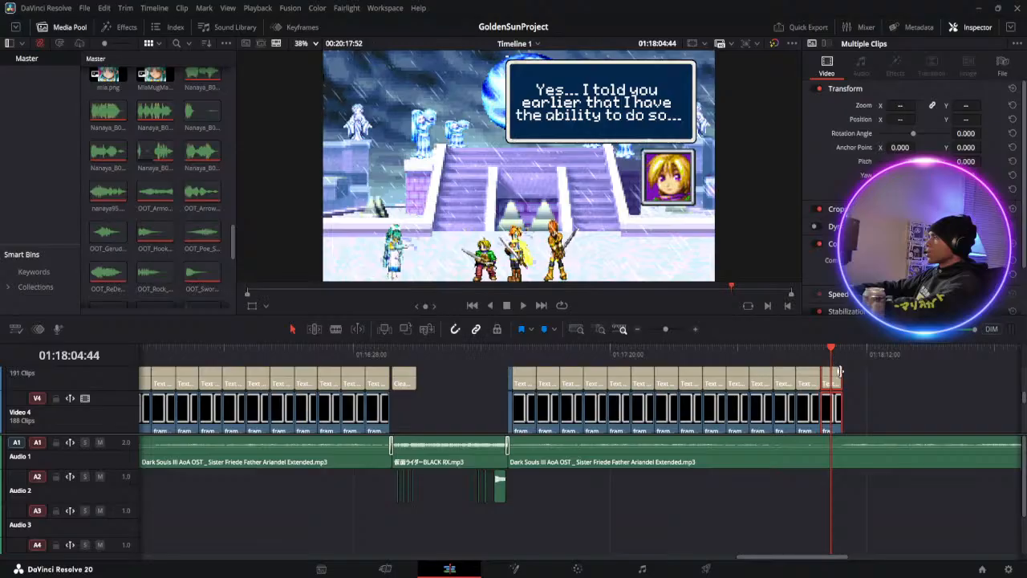
pyautogui.click(835, 378)
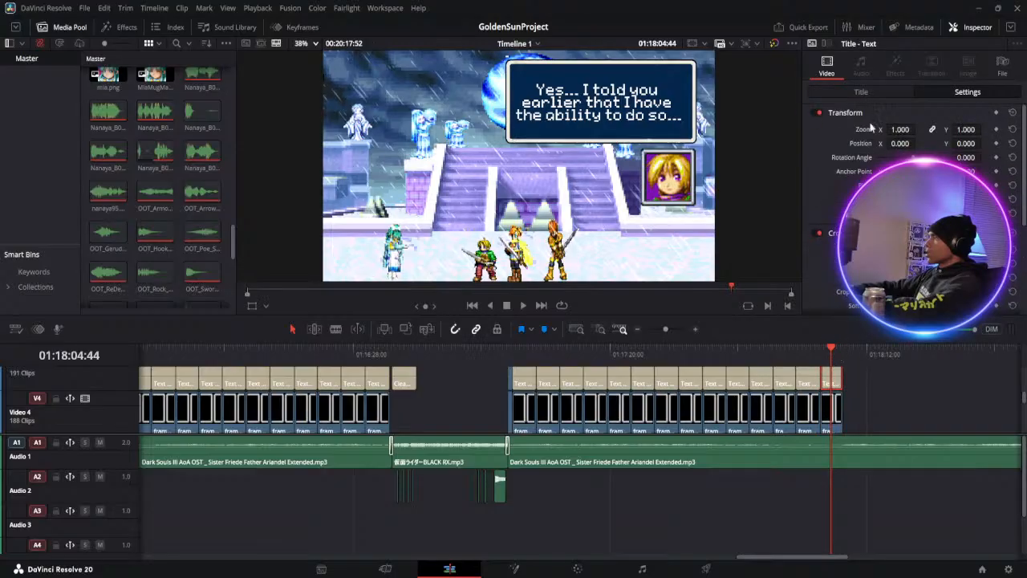
pyautogui.click(872, 93)
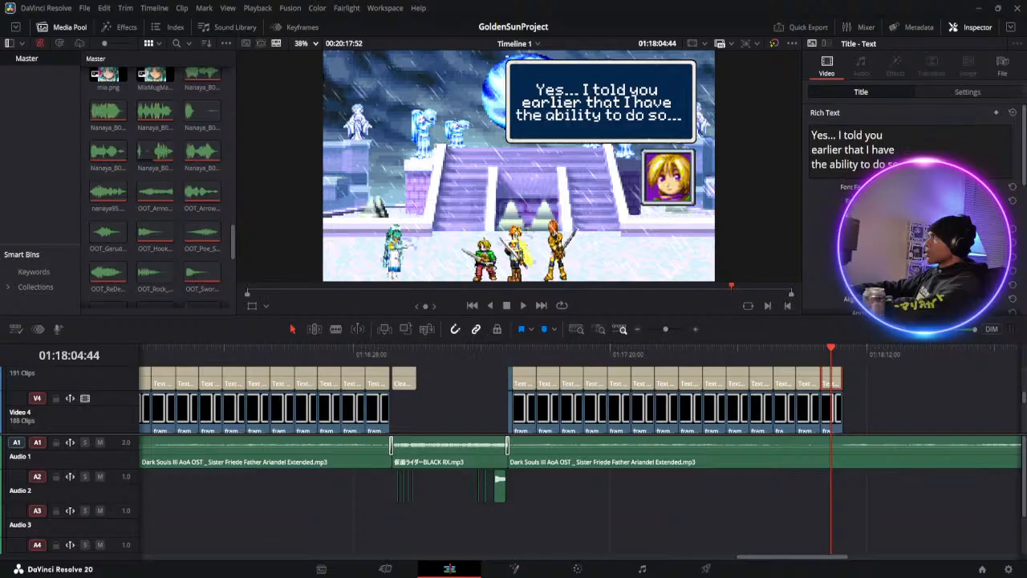
pyautogui.click(812, 170)
pyautogui.hotkey('ctrl', 'a')
pyautogui.write('Ok')
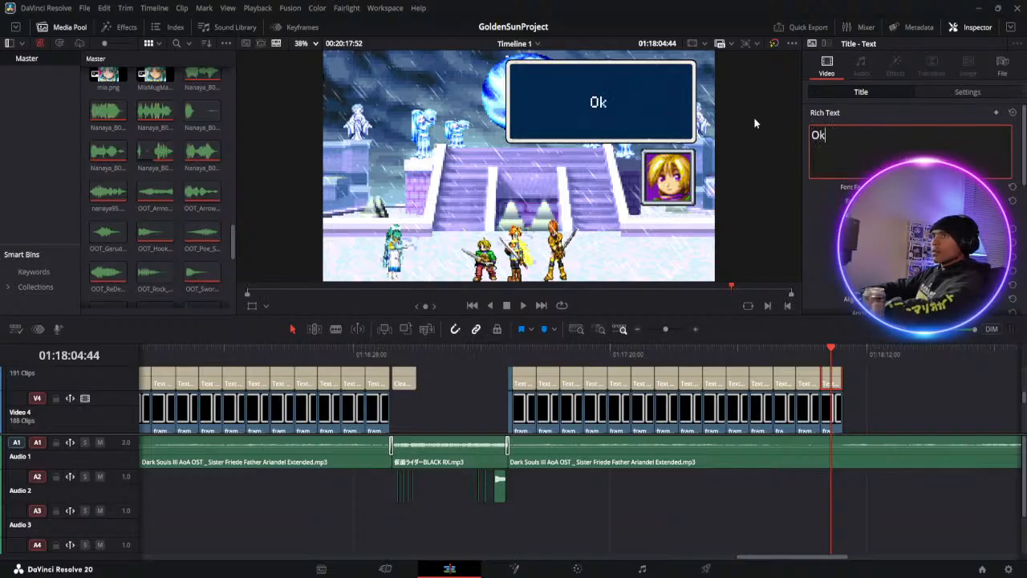
pyautogui.press('BackSpace')
pyautogui.write('K')
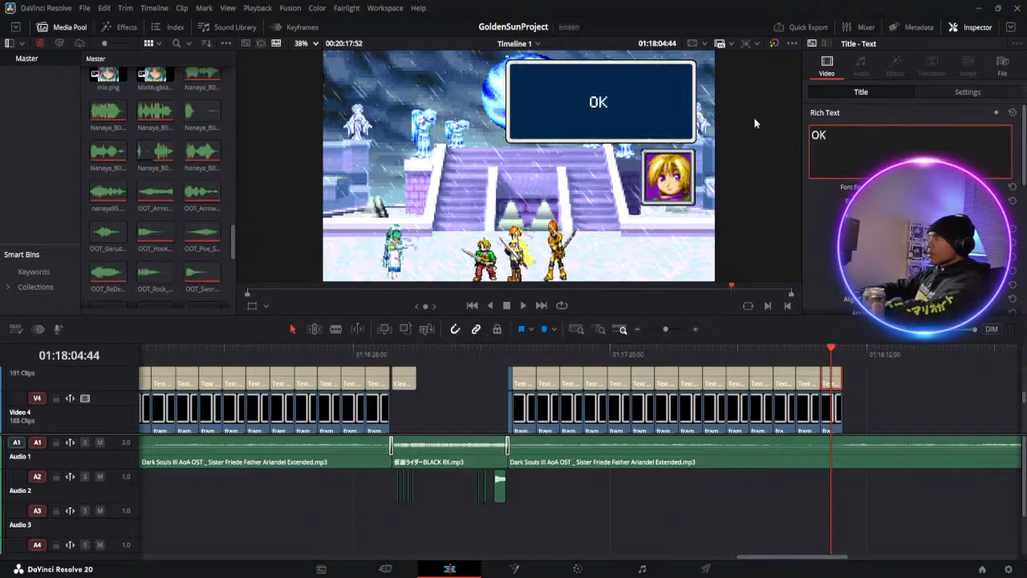
pyautogui.write('... If y')
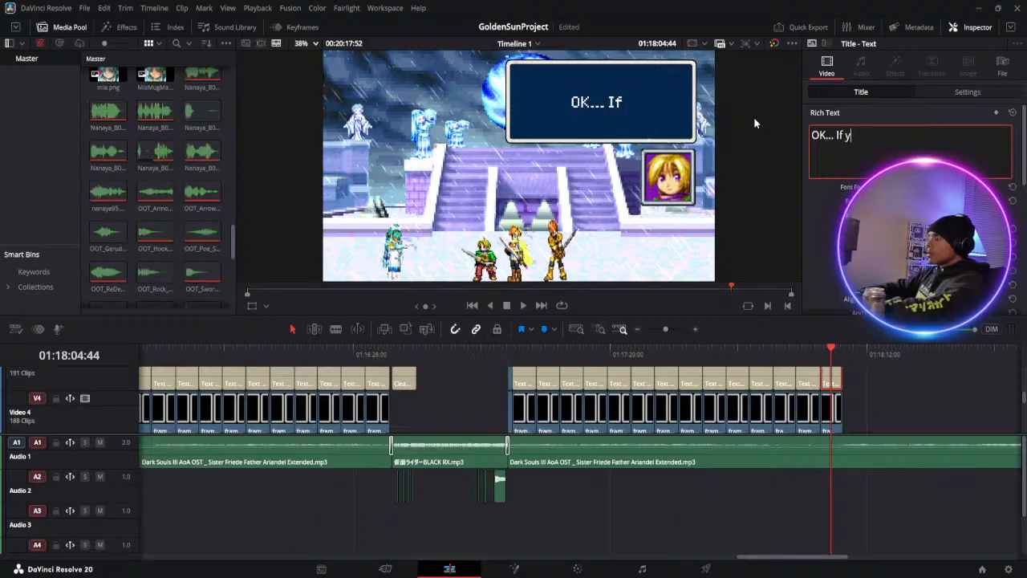
pyautogui.write("ou're fine")
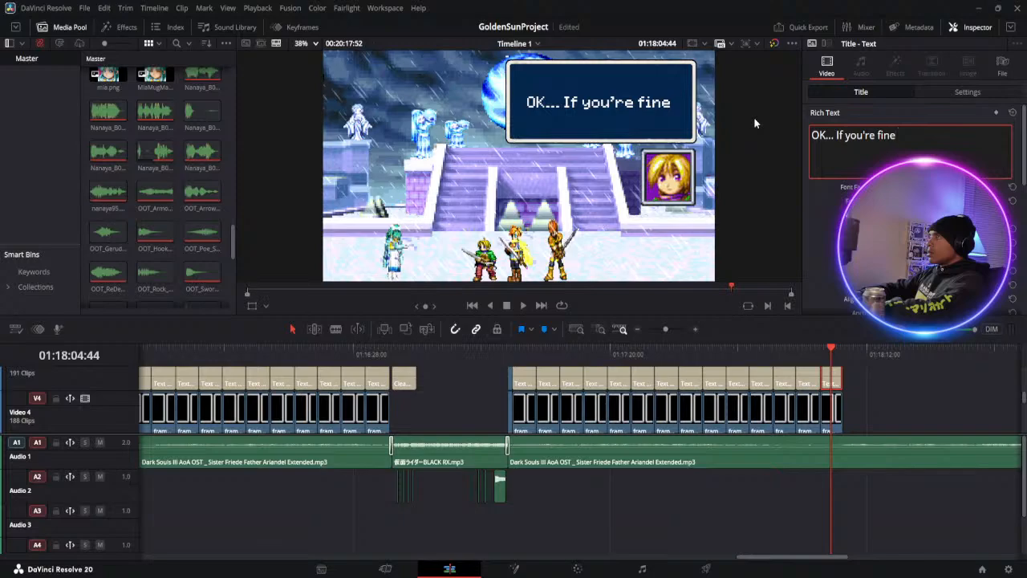
# Add a second line reading "with me doing so..." to Ivan's last dialogue title
pyautogui.press('Return')
pyautogui.write('w')
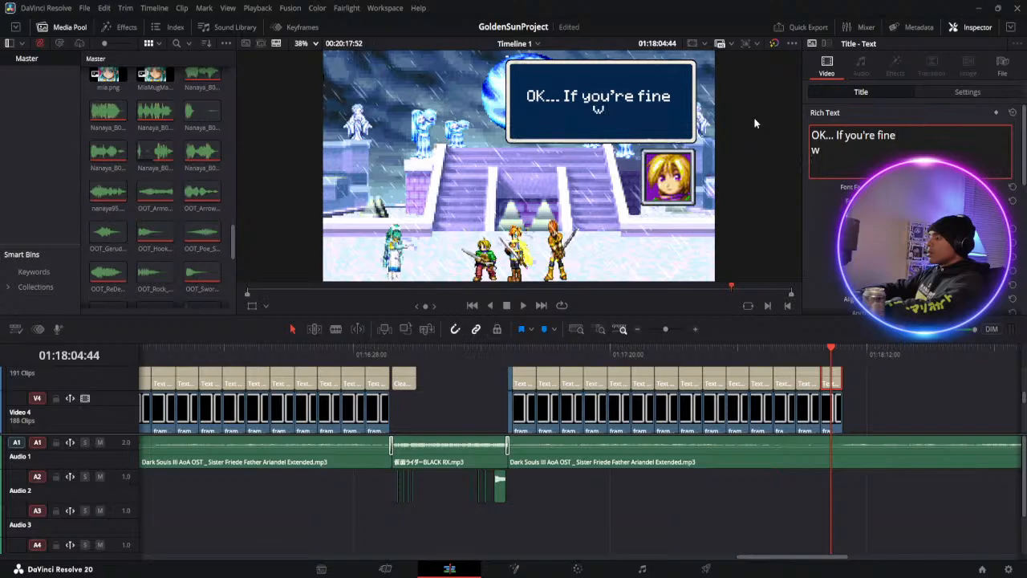
pyautogui.write('ith')
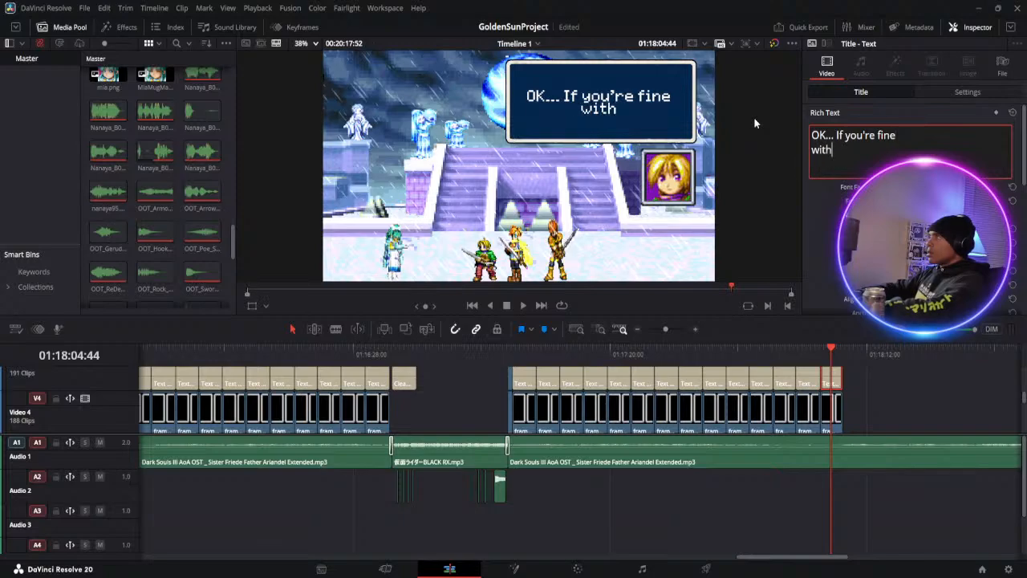
pyautogui.write(' me doing so...')
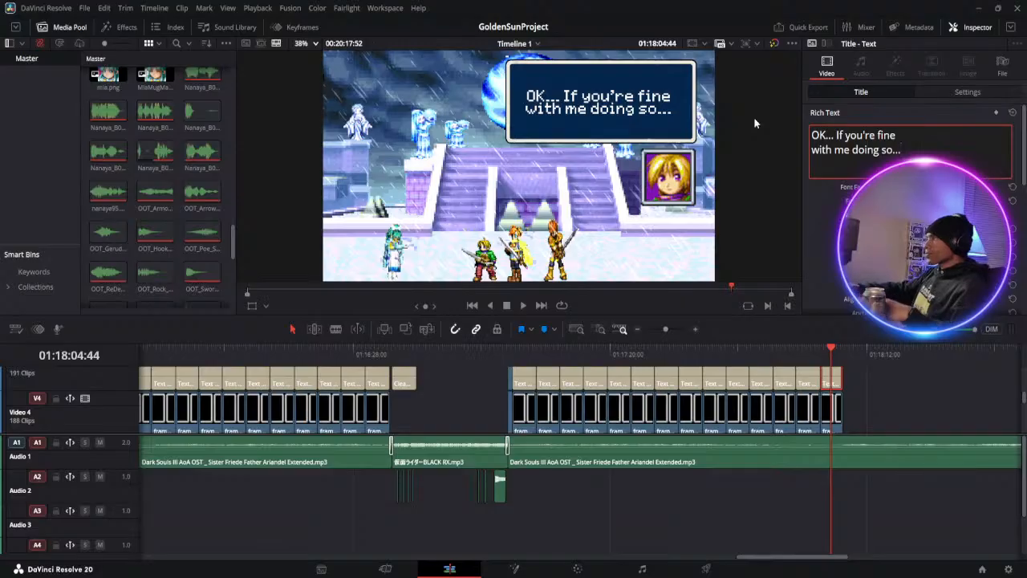
pyautogui.scroll(3, 742, 399)
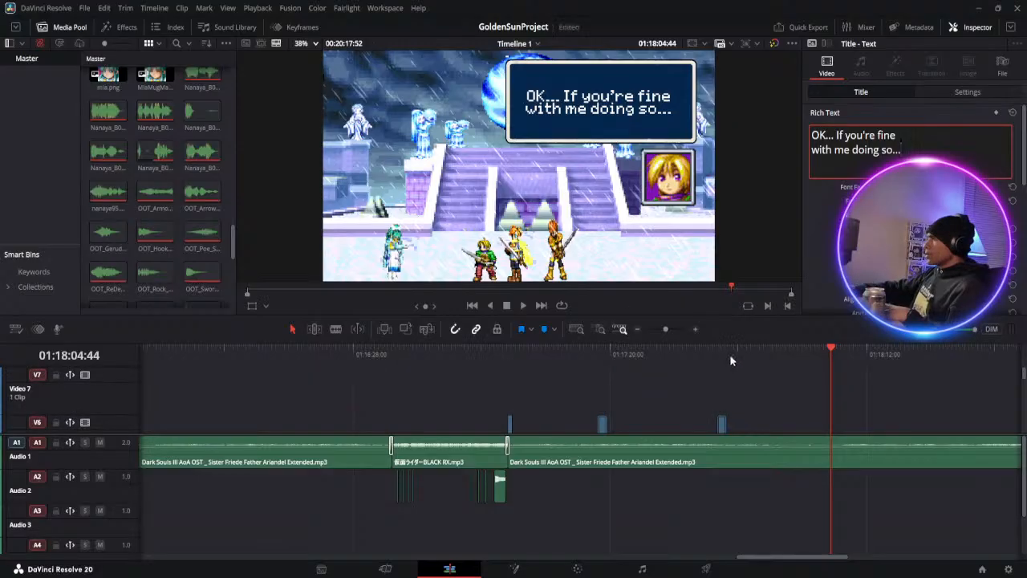
pyautogui.click(722, 423)
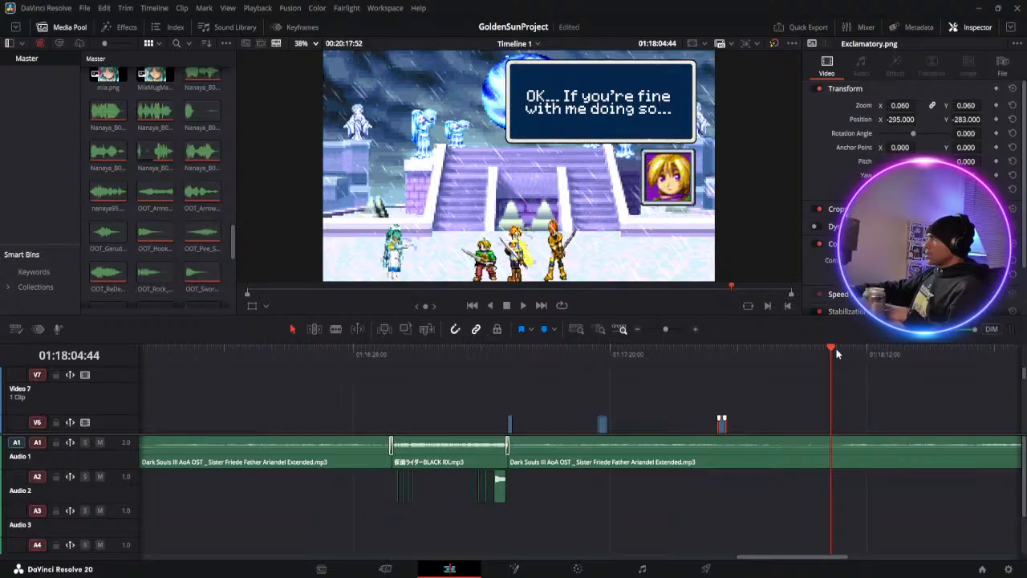
pyautogui.scroll(-3, 827, 405)
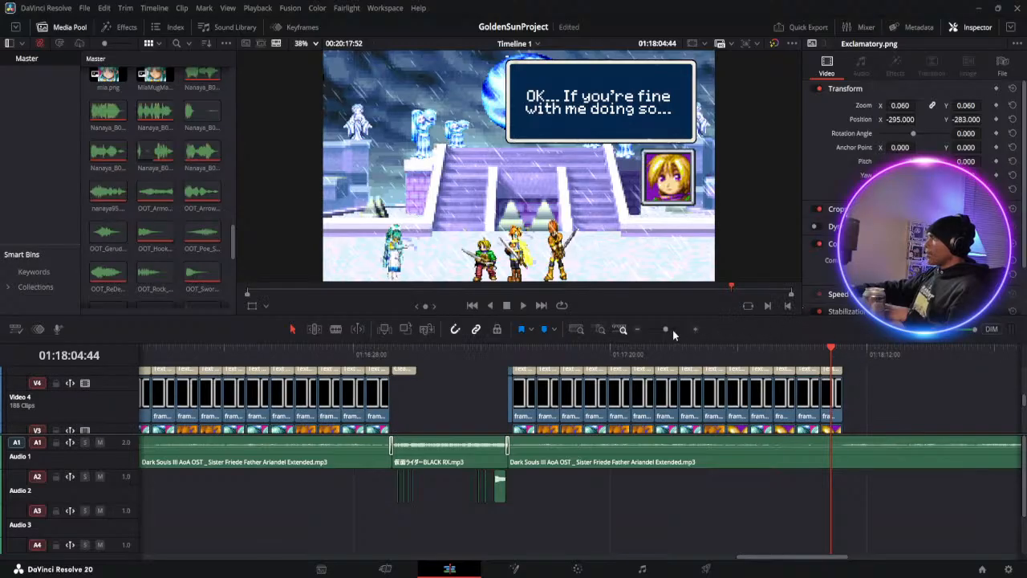
# Move the trailing block of Video 1 clips, beginning at about 01:18:36, later so that it starts at about 01:20:30
pyautogui.moveTo(666, 330); pyautogui.dragTo(664, 330)
pyautogui.scroll(-3, 681, 388)
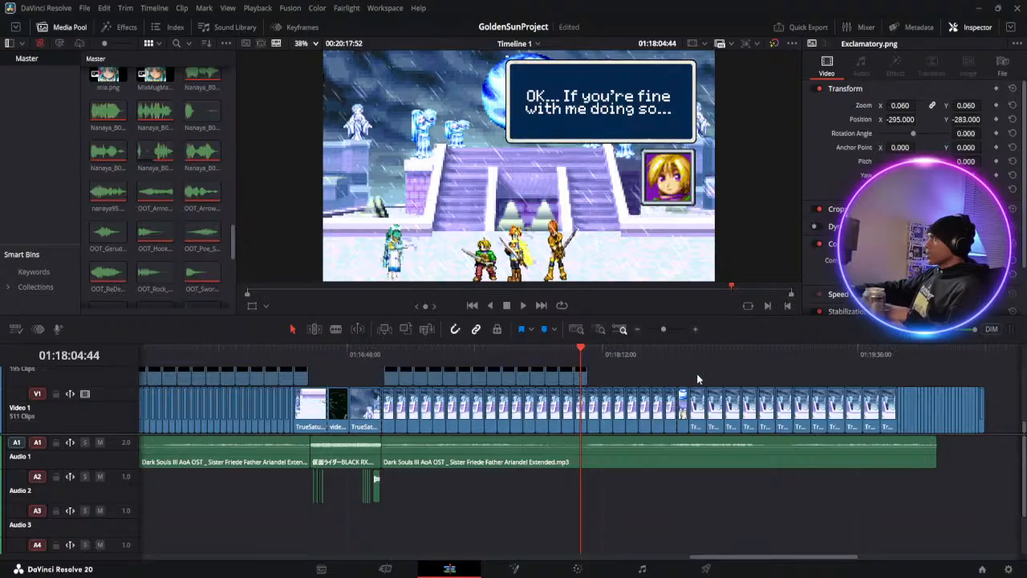
pyautogui.moveTo(1011, 414); pyautogui.dragTo(827, 411)
pyautogui.moveTo(800, 562); pyautogui.dragTo(856, 556)
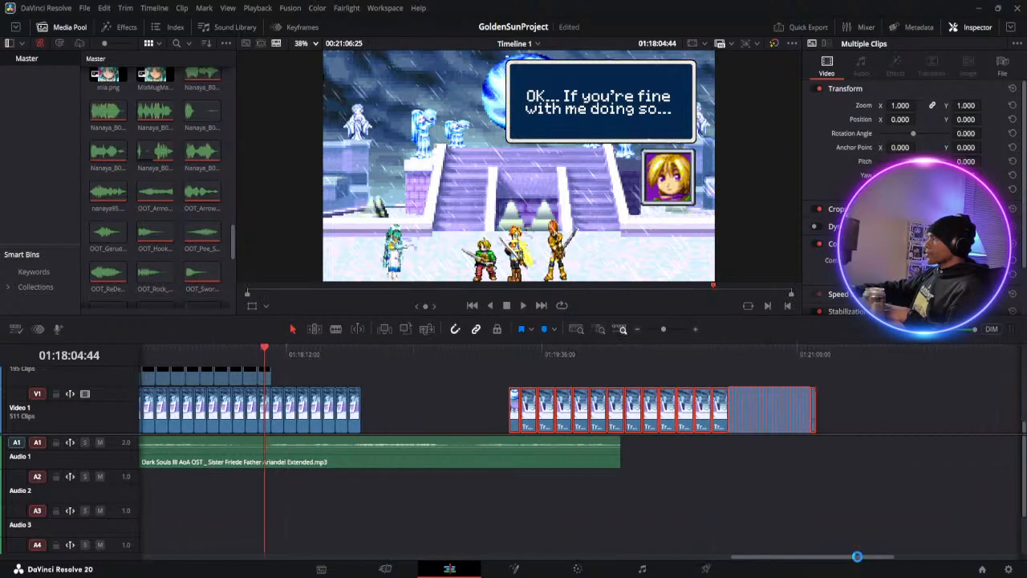
pyautogui.moveTo(530, 412); pyautogui.dragTo(730, 412)
# Copy the last seven background clips before the gap on Video 1 and paste them twice in a row from 01:18:36:43
pyautogui.moveTo(404, 409); pyautogui.dragTo(278, 408)
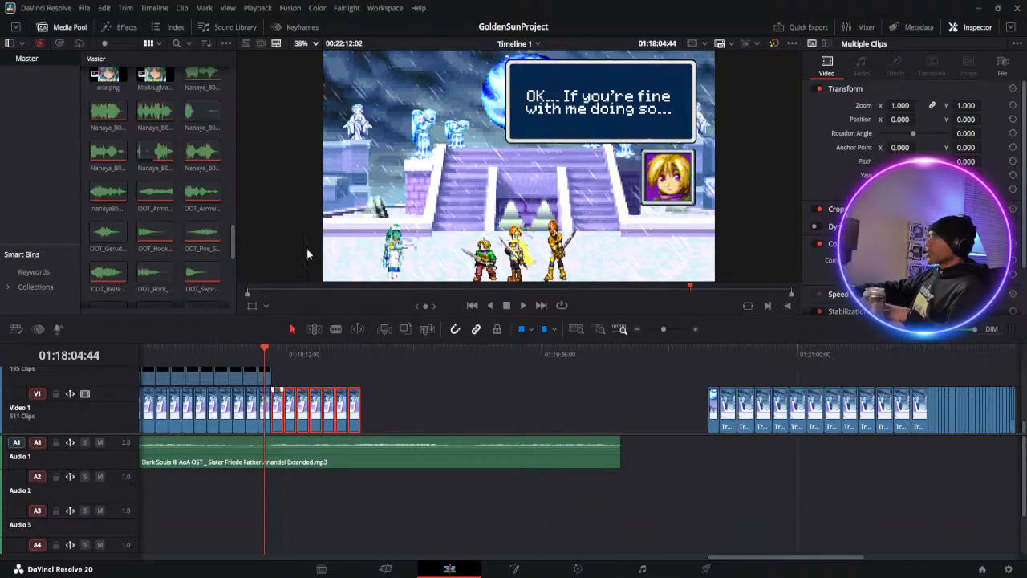
pyautogui.click(363, 354)
pyautogui.click(391, 420)
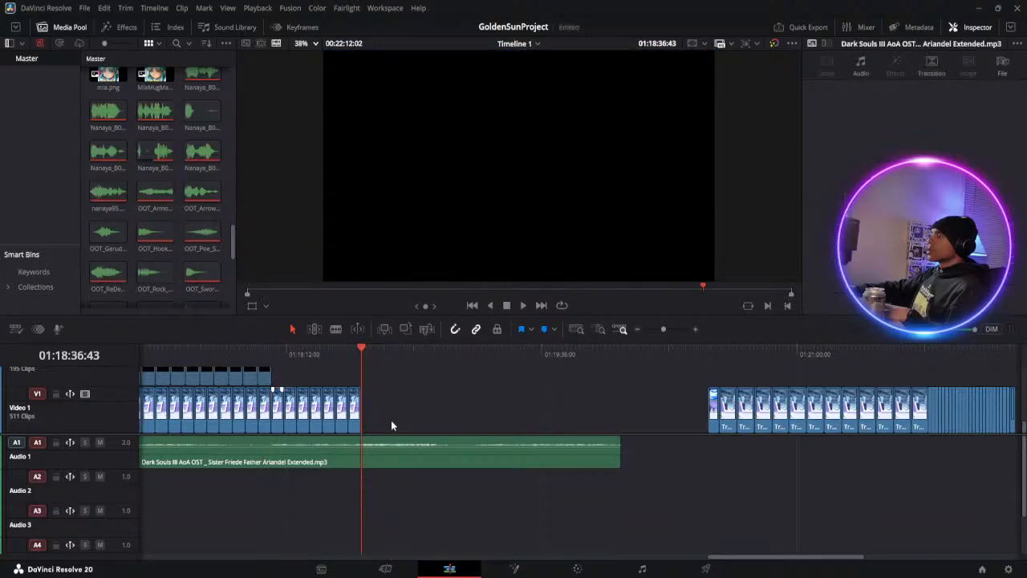
pyautogui.hotkey('ctrl', 'v')
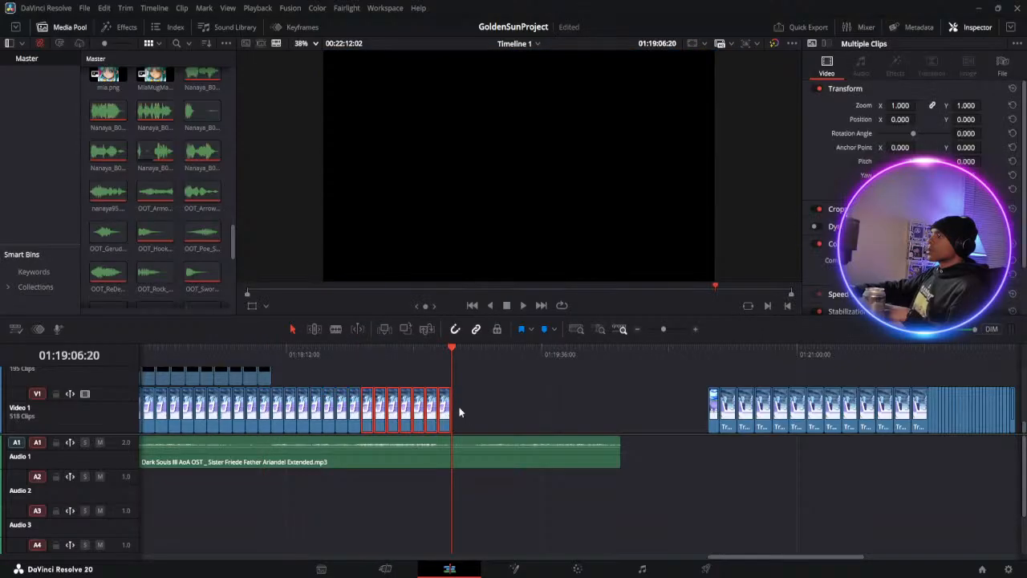
pyautogui.click(461, 407)
pyautogui.hotkey('ctrl', 'v')
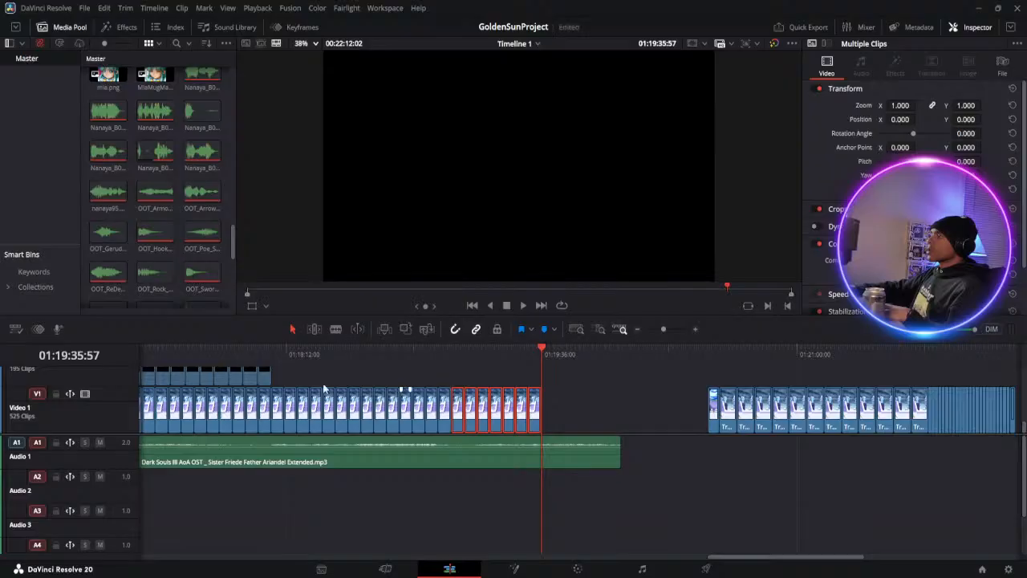
# Duplicate the last Exclamatory.png clip on Video 6 to 01:18:07:16, right after Ivan's last dialogue title
pyautogui.click(260, 354)
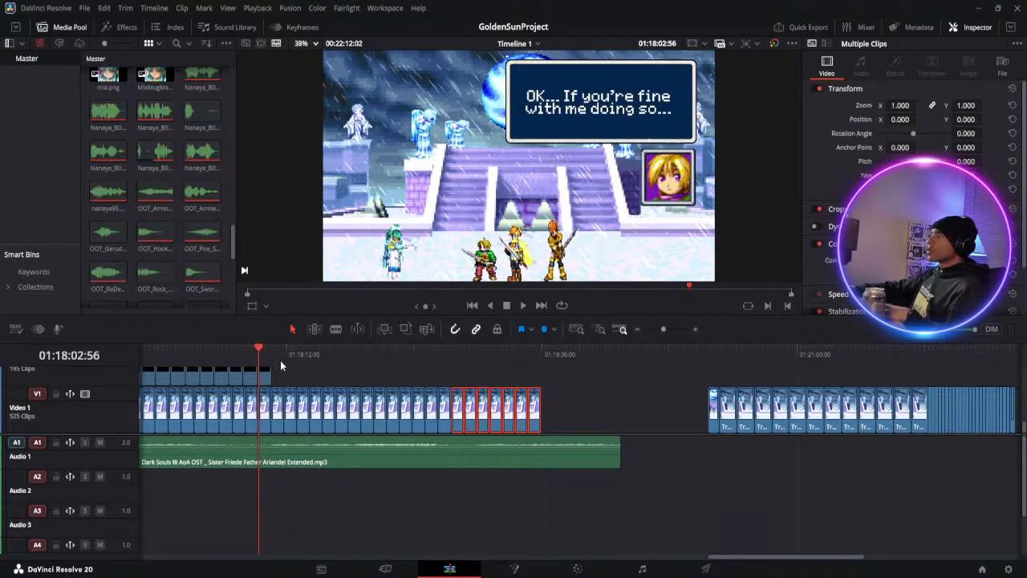
pyautogui.scroll(5, 284, 373)
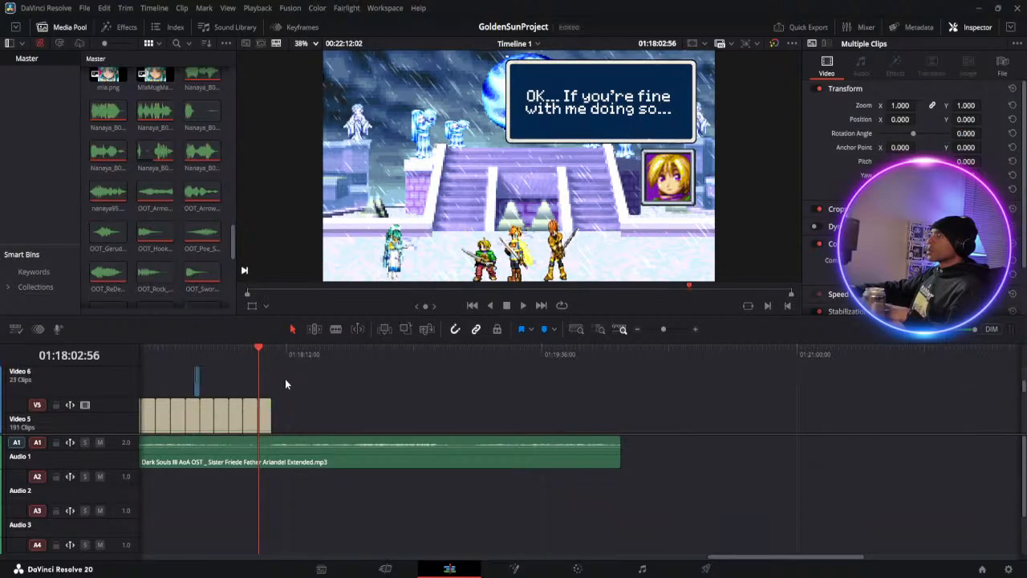
pyautogui.click(197, 382)
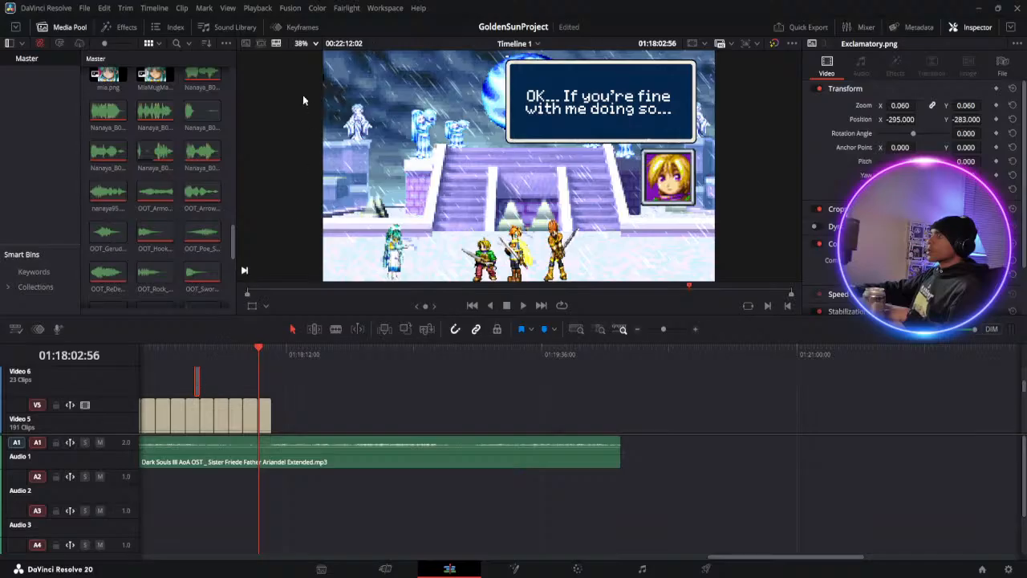
pyautogui.click(277, 353)
pyautogui.hotkey('ctrl', 'v')
pyautogui.click(274, 348)
pyautogui.moveTo(663, 329); pyautogui.dragTo(666, 330)
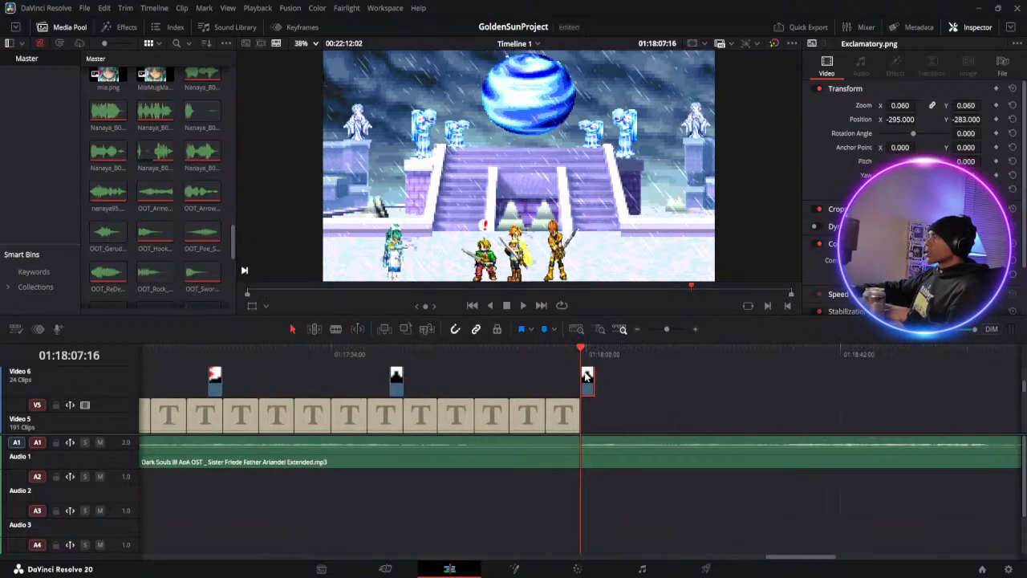
# Select Ivan's last dialogue set, with its title, frame, portrait and text box on Video 5 to Video 2
pyautogui.scroll(-3, 575, 389)
pyautogui.scroll(3, 574, 389)
pyautogui.click(555, 425)
pyautogui.scroll(-3, 554, 425)
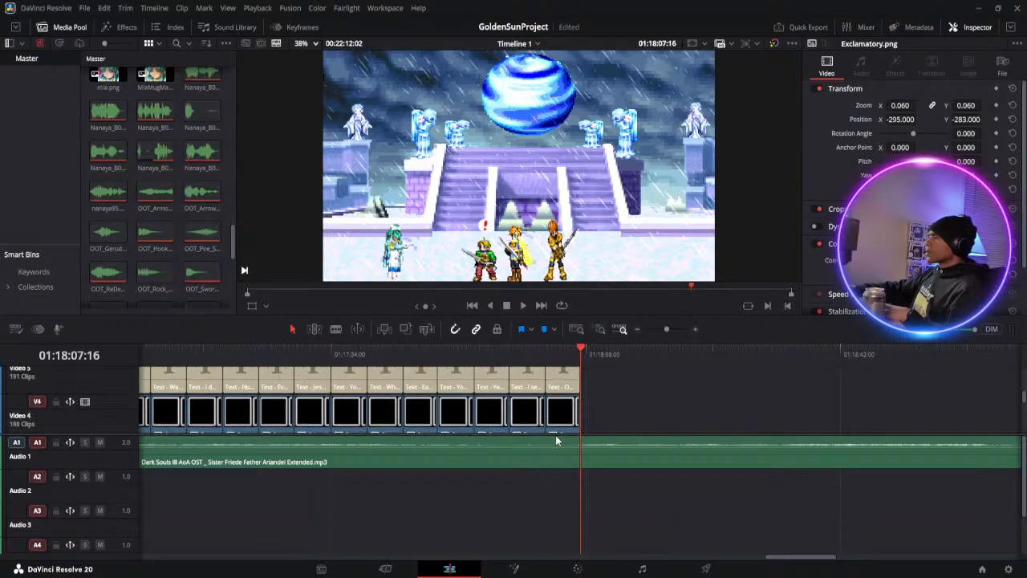
pyautogui.scroll(-1, 567, 425)
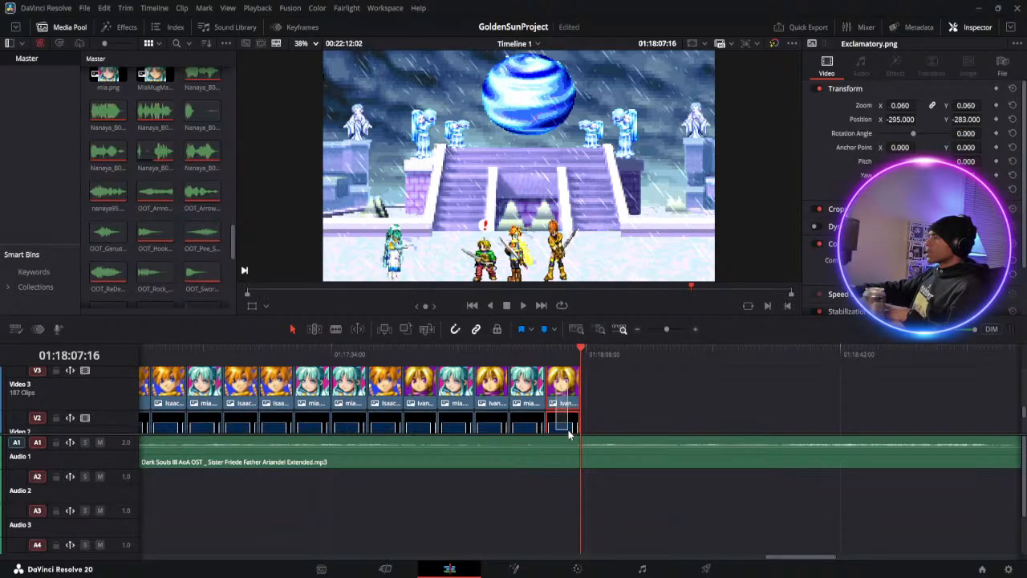
pyautogui.moveTo(568, 431); pyautogui.dragTo(575, 411)
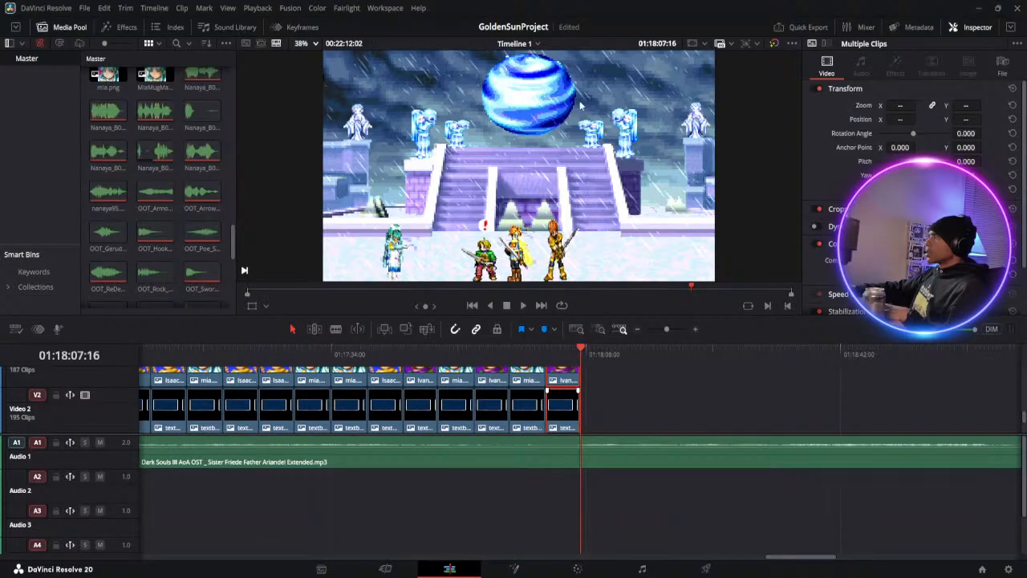
pyautogui.scroll(4, 610, 381)
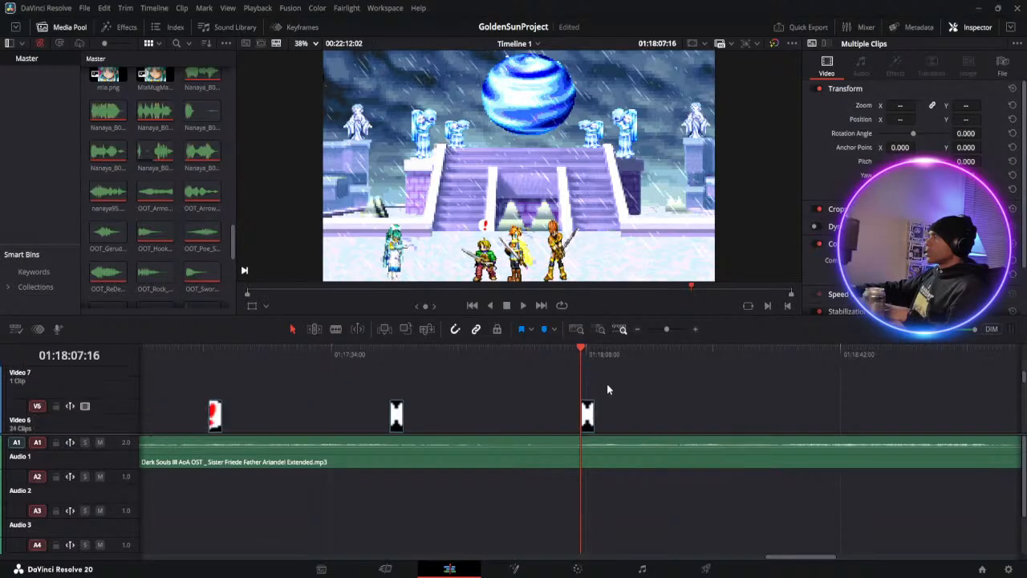
# Start trimming the end of the duplicated Exclamatory.png clip on Video 6 at about 01:18:09
pyautogui.click(593, 355)
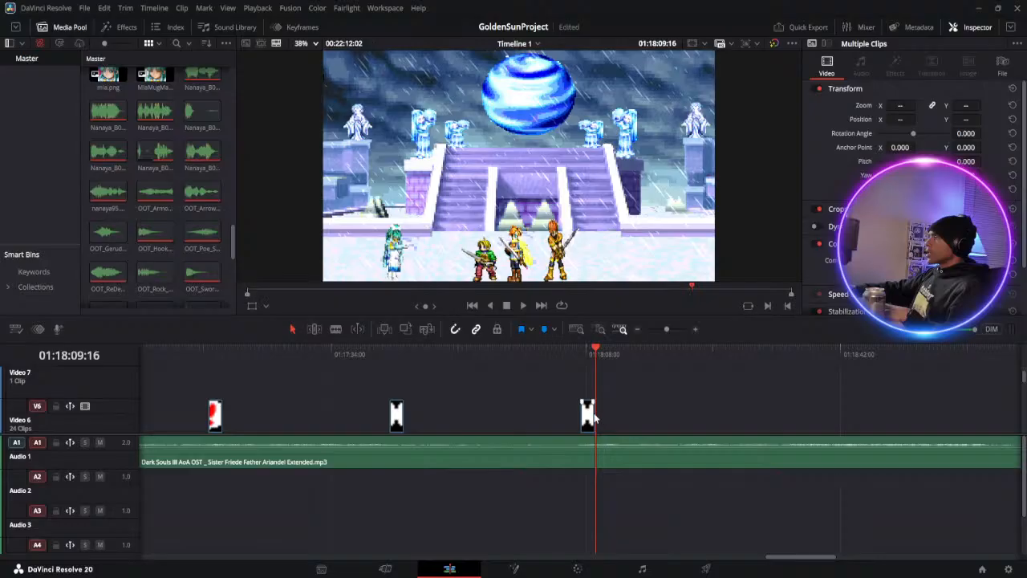
pyautogui.click(589, 409)
pyautogui.click(588, 354)
pyautogui.click(673, 329)
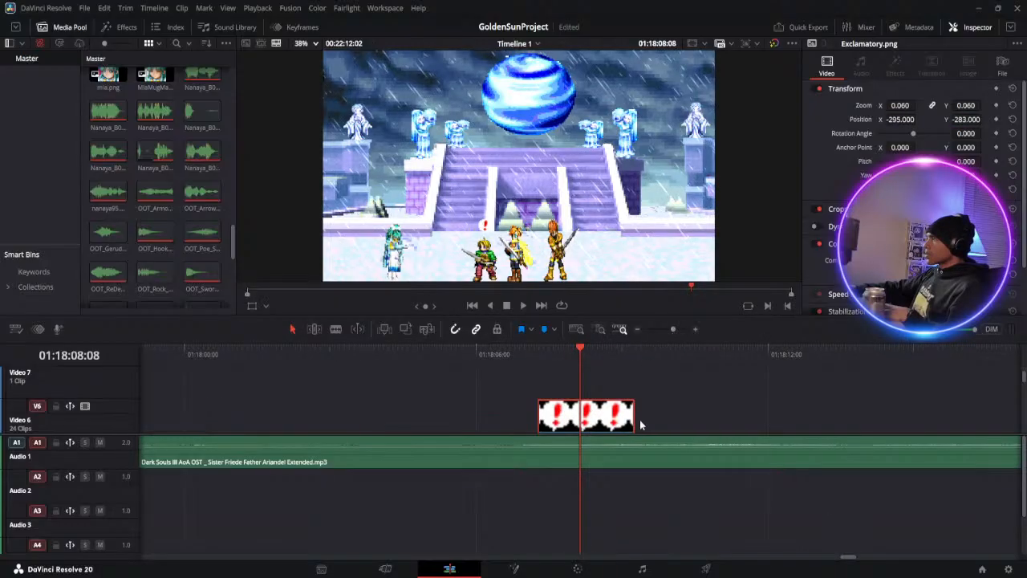
pyautogui.moveTo(636, 414); pyautogui.dragTo(636, 414)
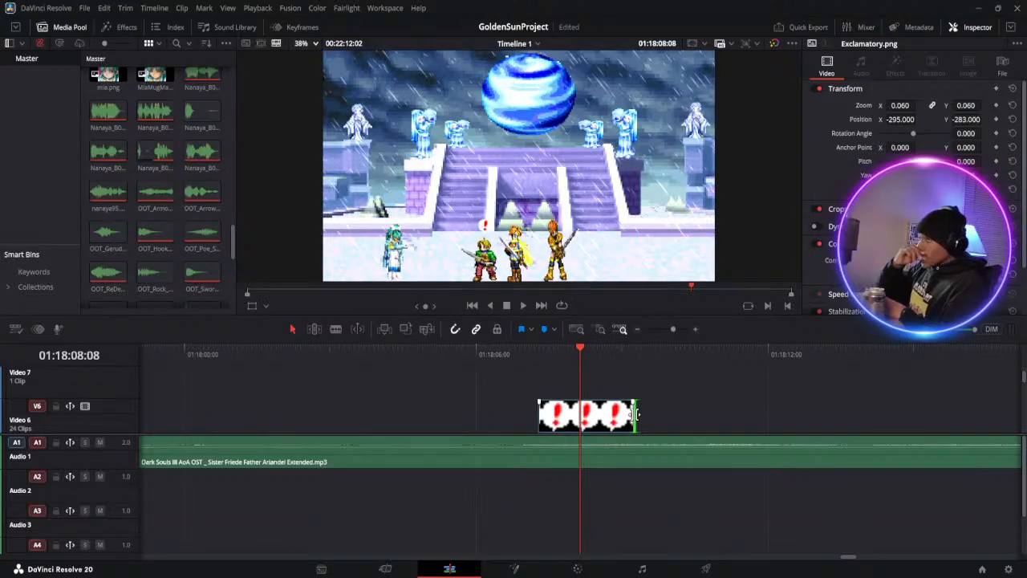
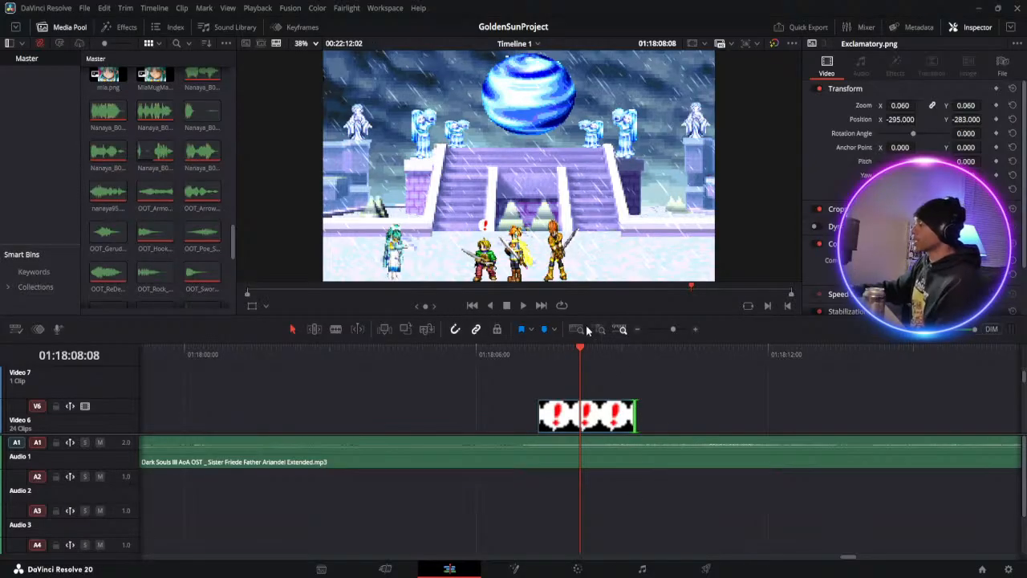
# Paste Ivan's copied dialogue set at 01:18:09:16, right where the duplicated Exclamatory.png clip on Video 6 ends
pyautogui.scroll(-3, 632, 405)
pyautogui.scroll(3, 632, 403)
pyautogui.click(631, 354)
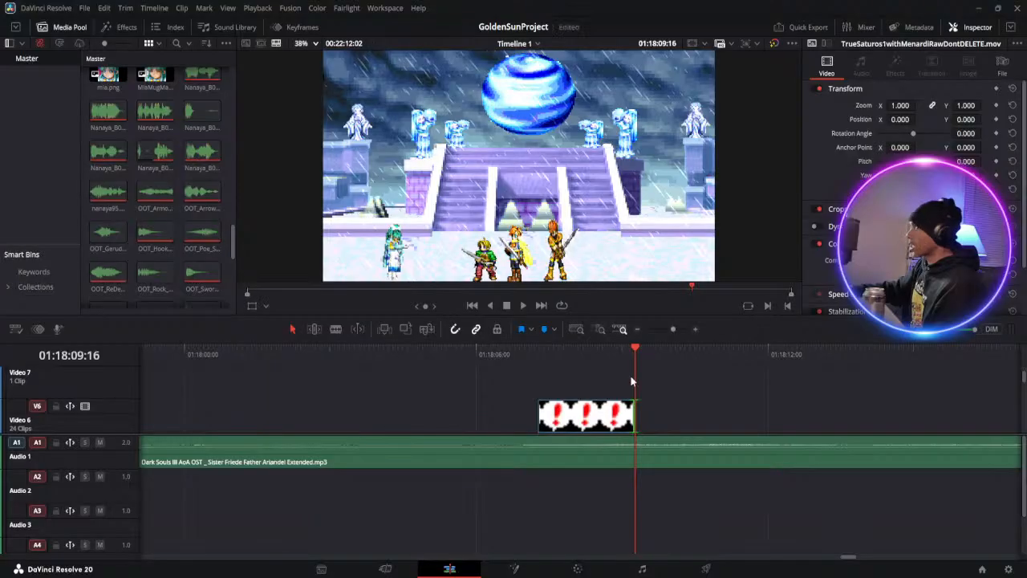
pyautogui.scroll(-6, 632, 377)
pyautogui.scroll(2, 632, 383)
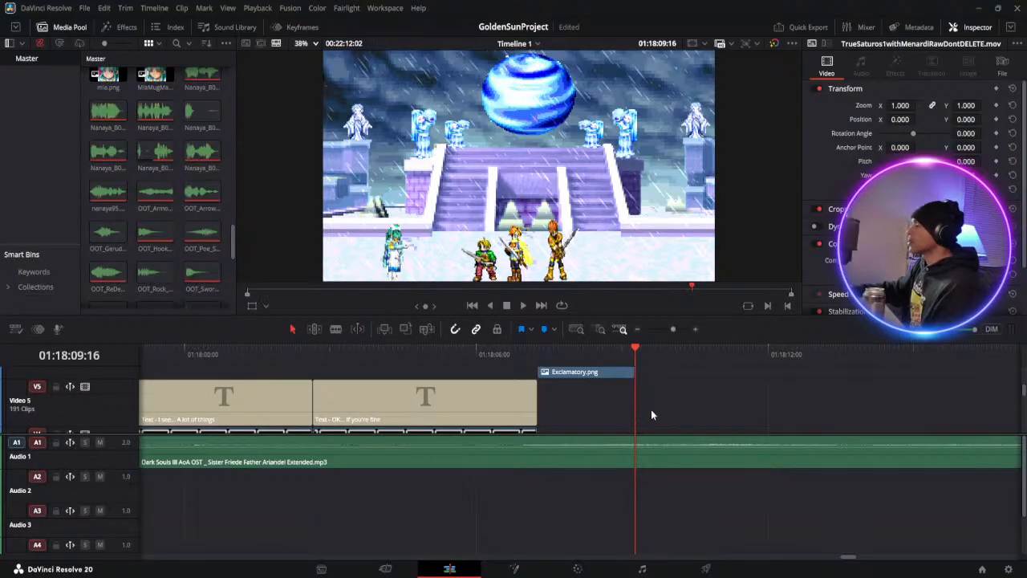
pyautogui.hotkey('ctrl', 'v')
pyautogui.click(664, 355)
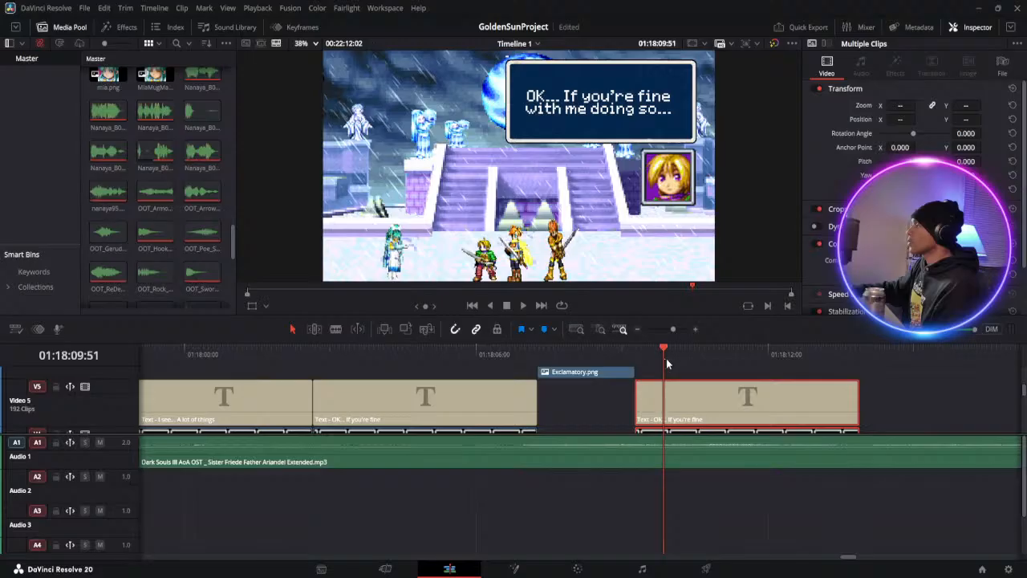
# Replace the text of the pasted Ivan title on Video 5 with "Impossible!"
pyautogui.click(744, 353)
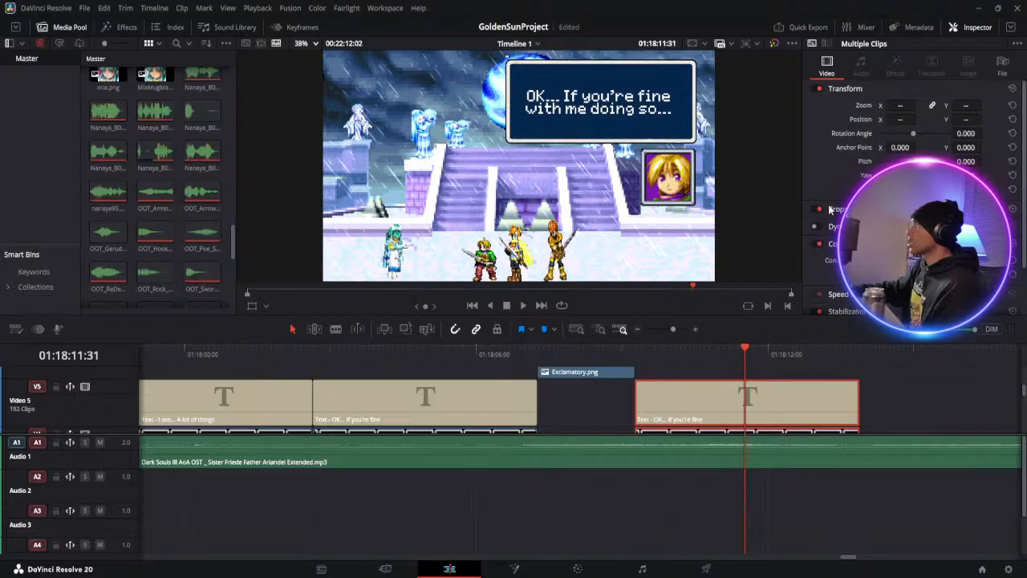
pyautogui.click(812, 398)
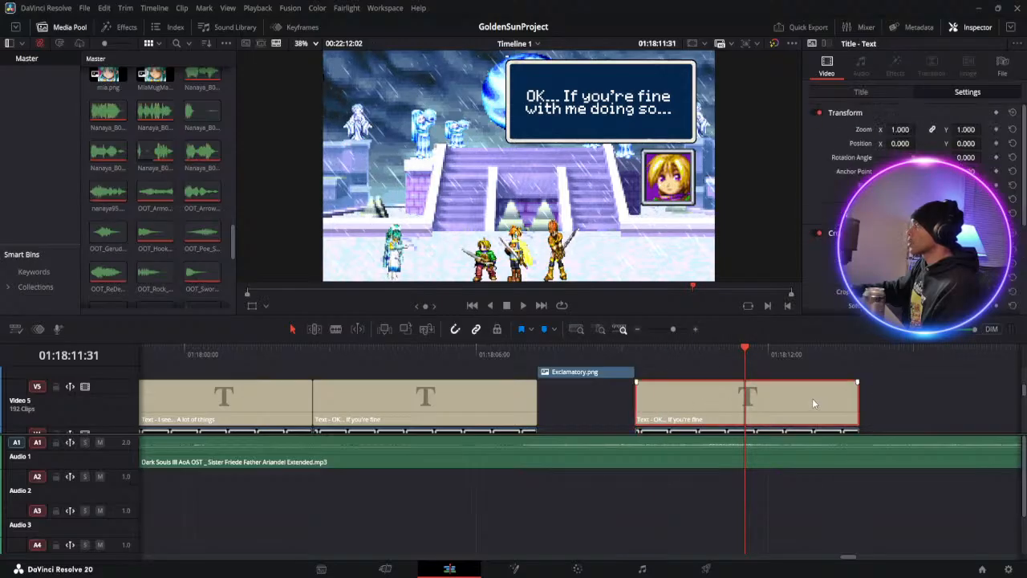
pyautogui.click(857, 91)
pyautogui.moveTo(917, 152); pyautogui.dragTo(719, 120)
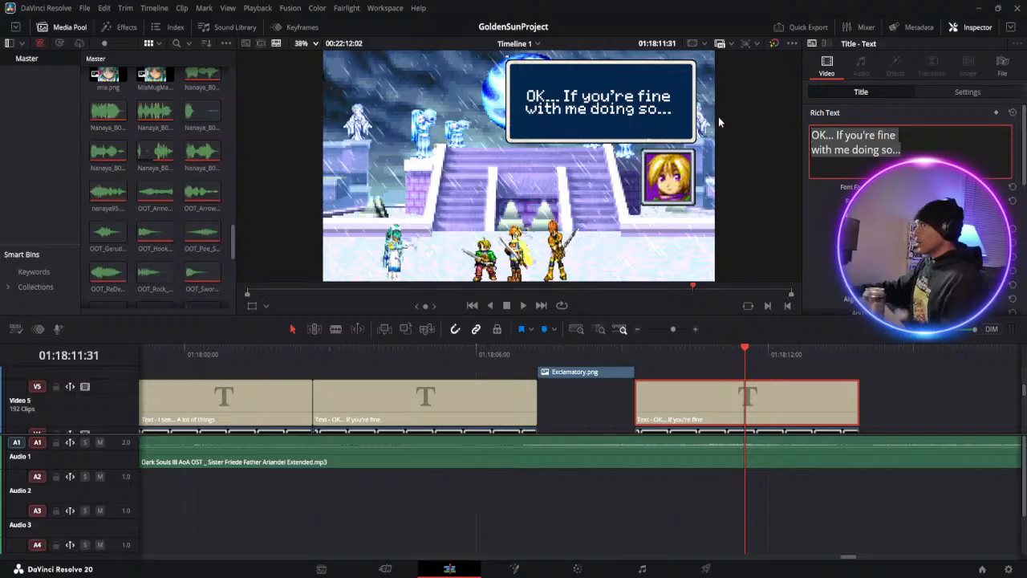
pyautogui.write('Imp')
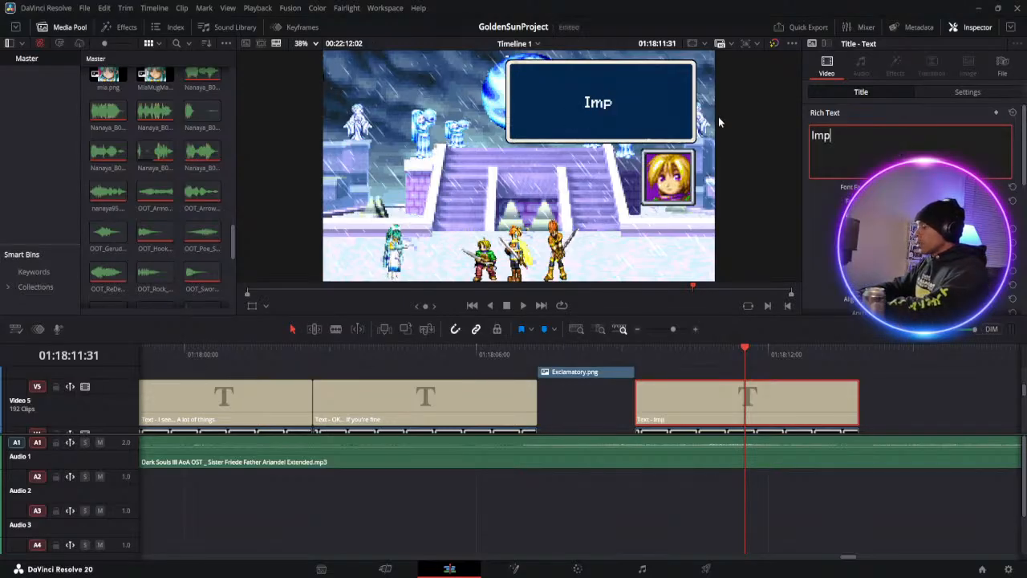
pyautogui.write('ossible!')
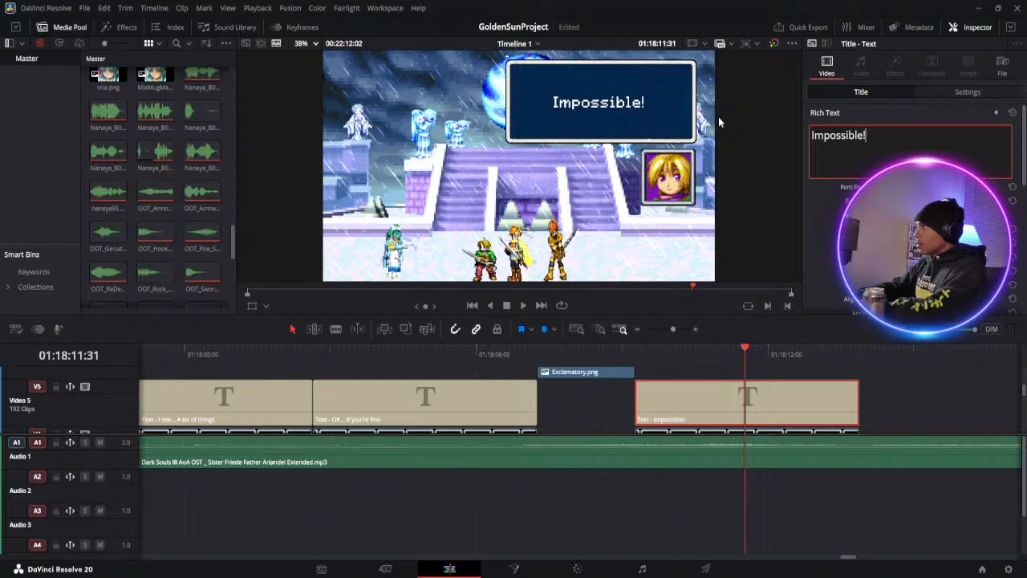
# Copy Isaac's "What is even going on now?" dialogue set from Video 5 to Video 2 and paste it at 01:18:13:53, after Ivan's "Impossible!" set
pyautogui.scroll(-3, 449, 379)
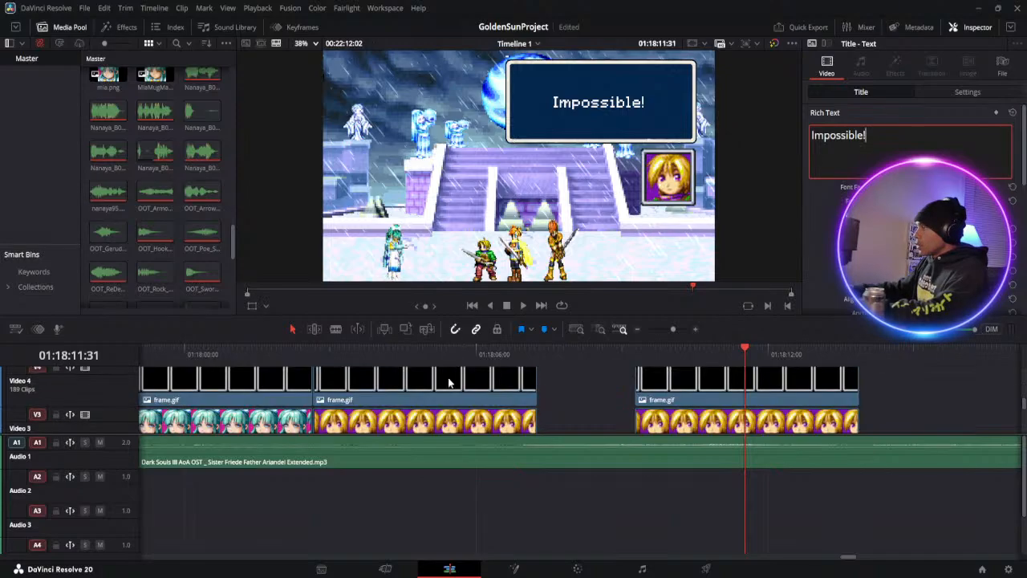
pyautogui.click(664, 329)
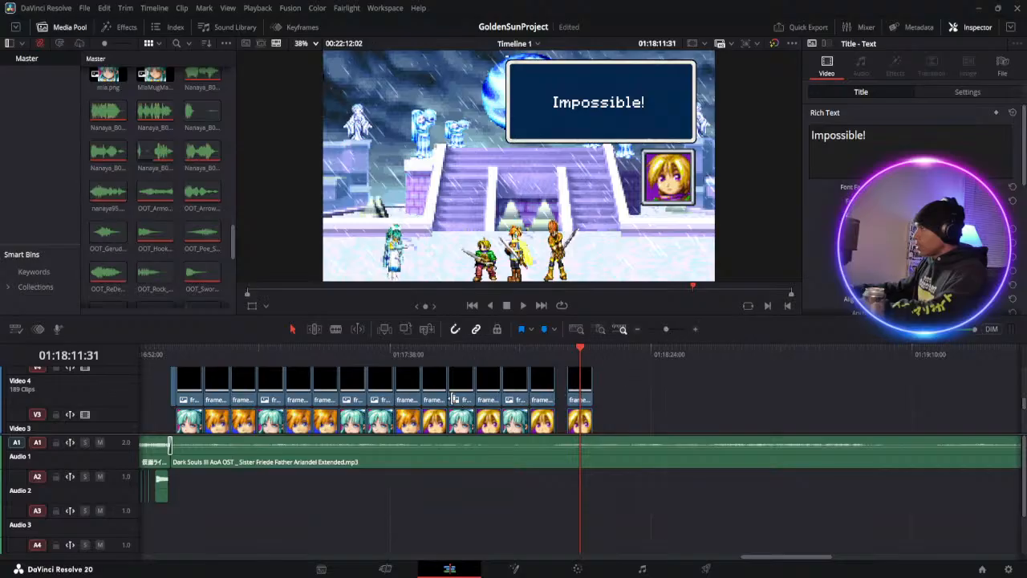
pyautogui.scroll(2, 452, 399)
pyautogui.click(405, 414)
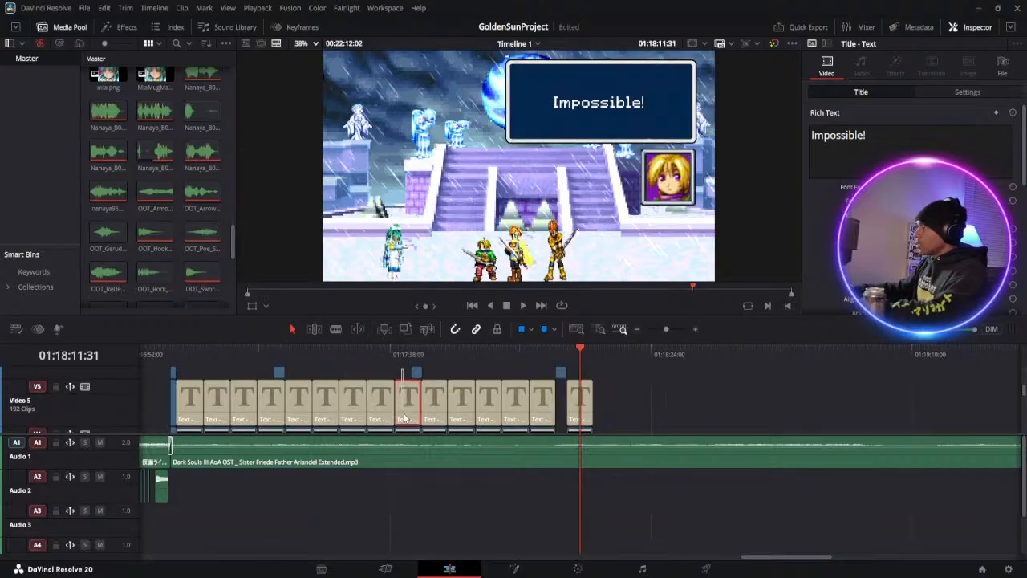
pyautogui.scroll(-2, 408, 411)
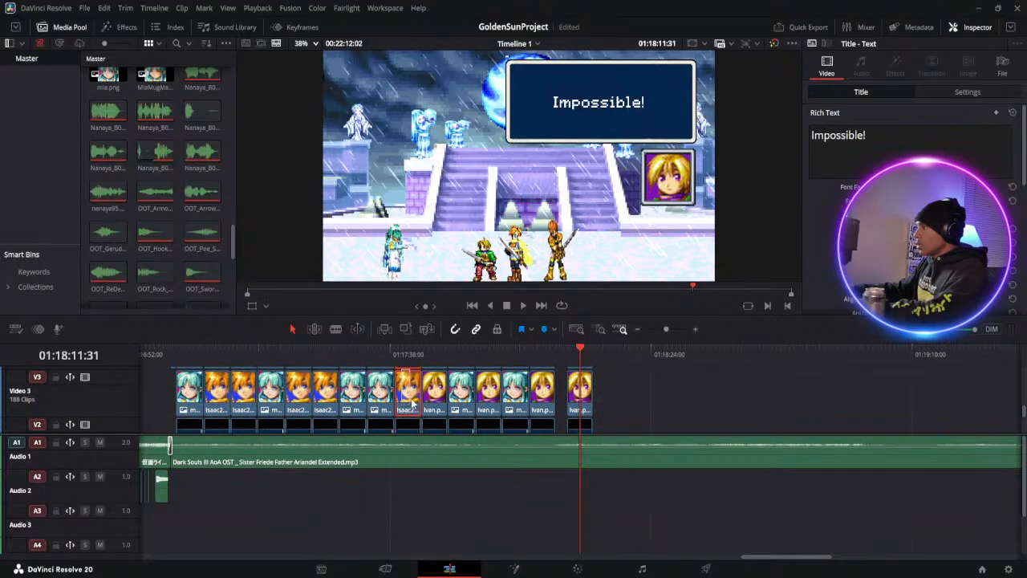
pyautogui.click(417, 427)
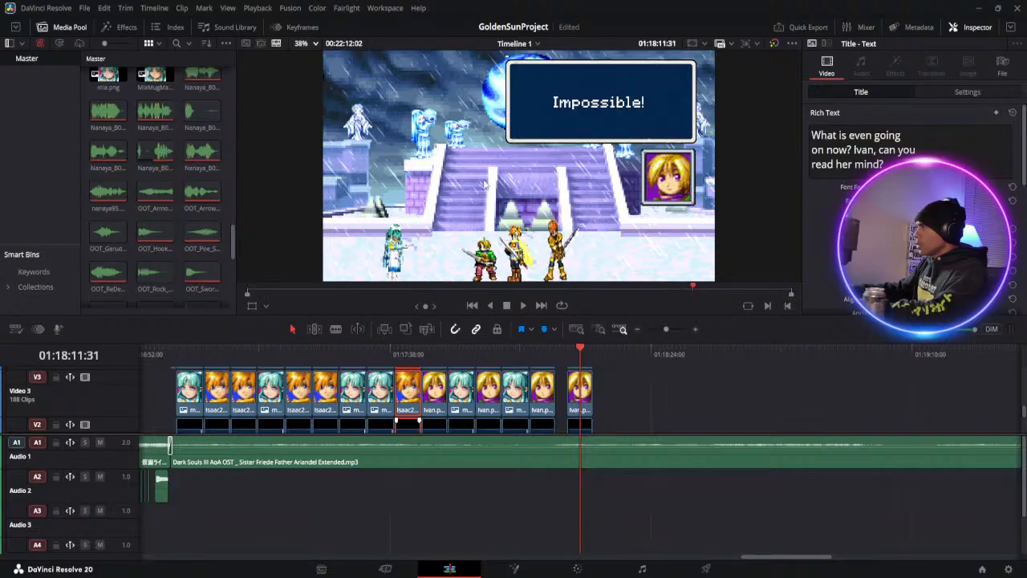
pyautogui.click(595, 351)
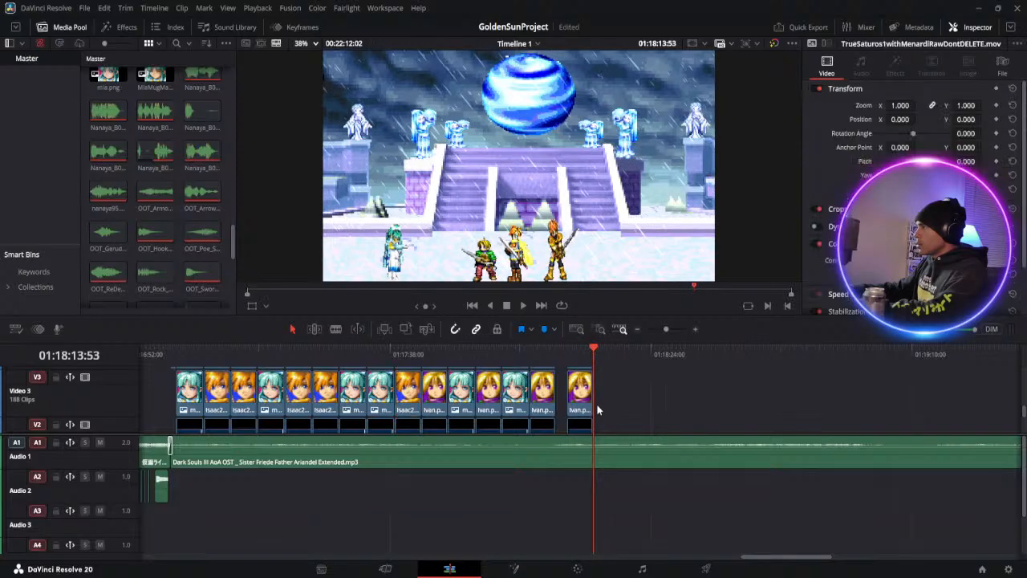
pyautogui.hotkey('ctrl', 'v')
# Delete the Exclamatory.png clip on Video 6 that was pasted above Isaac's new dialogue set
pyautogui.click(609, 350)
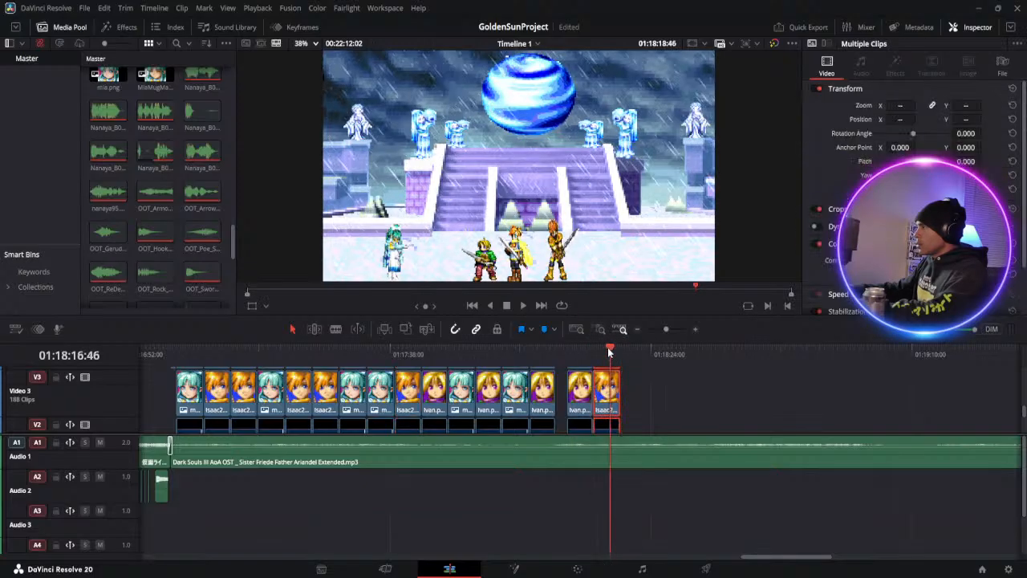
pyautogui.click(632, 401)
pyautogui.scroll(3, 632, 401)
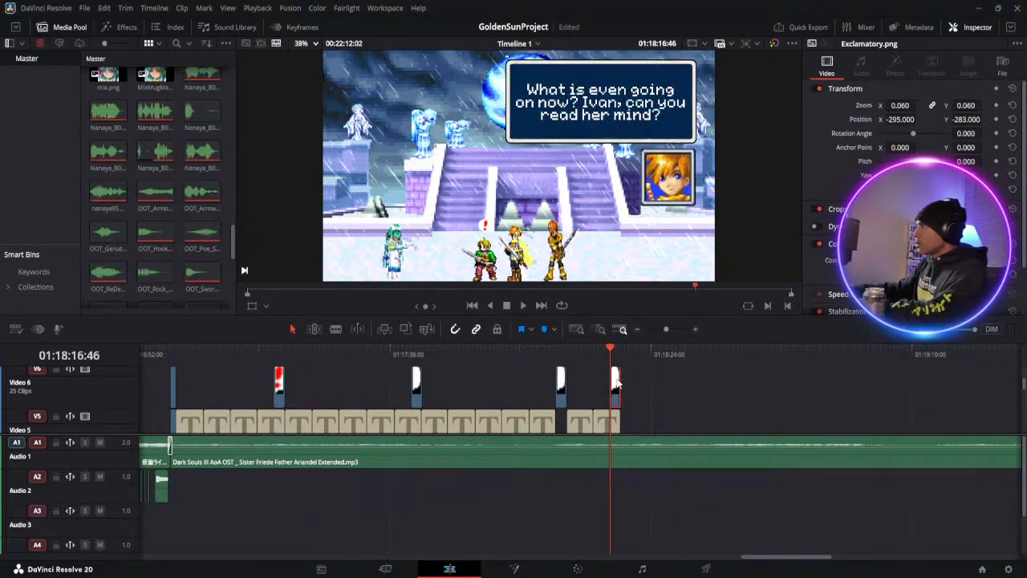
pyautogui.press('Delete')
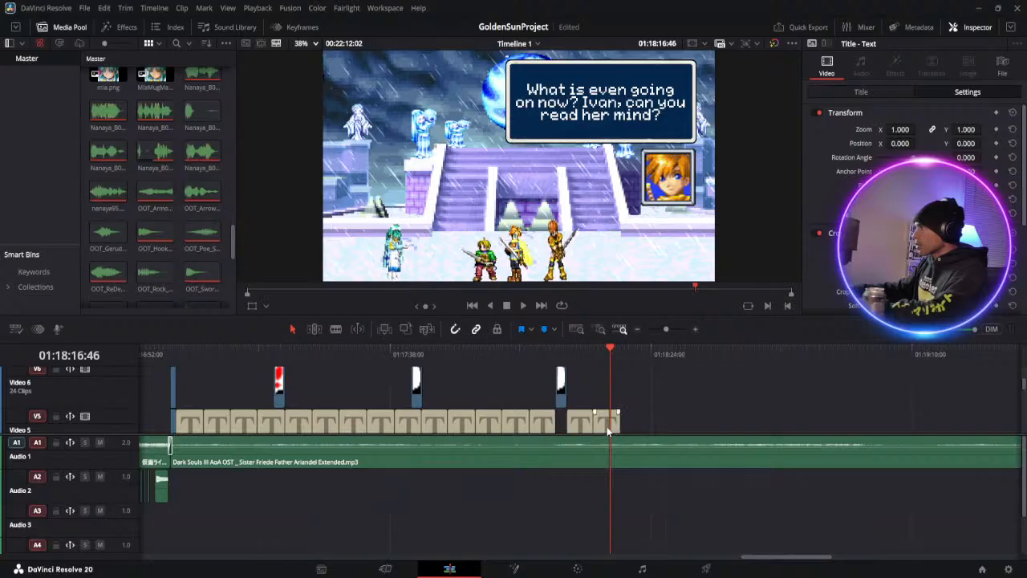
# Replace the pasted Isaac title's text with "Impossible? Ivan" and "what happened?" on two lines, and save the project
pyautogui.click(607, 427)
pyautogui.click(867, 94)
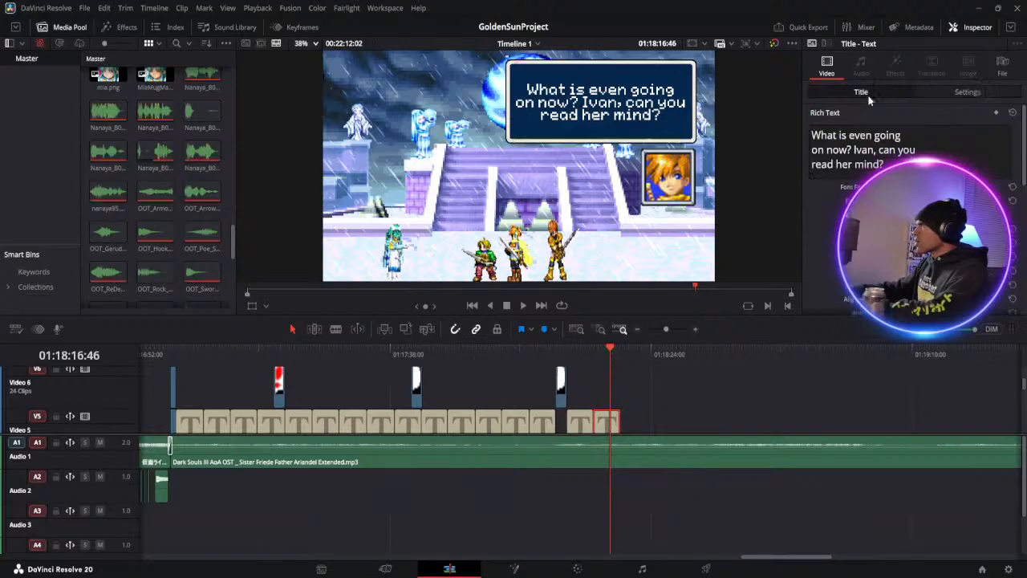
pyautogui.click(882, 162)
pyautogui.hotkey('ctrl', 'a')
pyautogui.press('BackSpace')
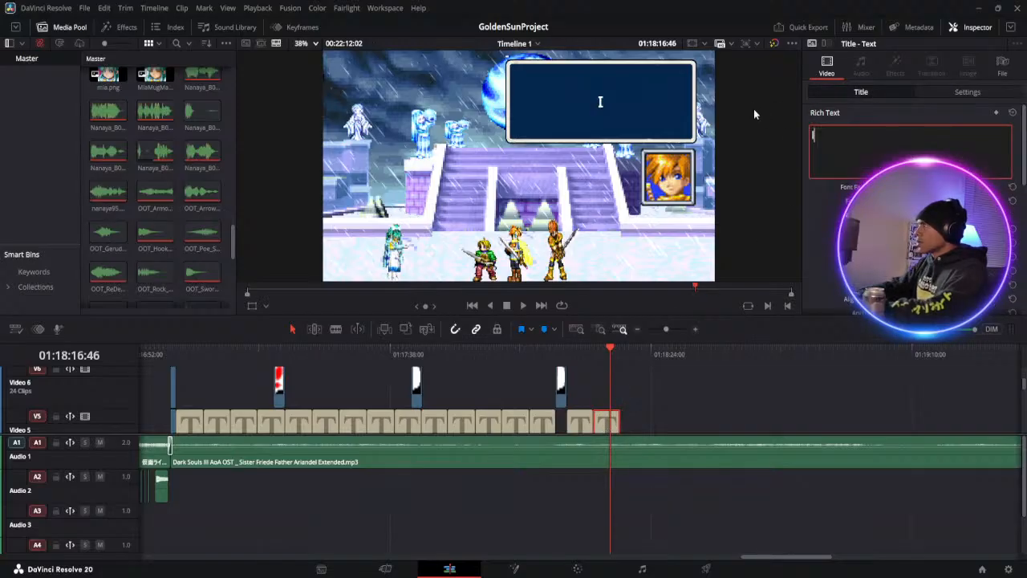
pyautogui.write('Impos')
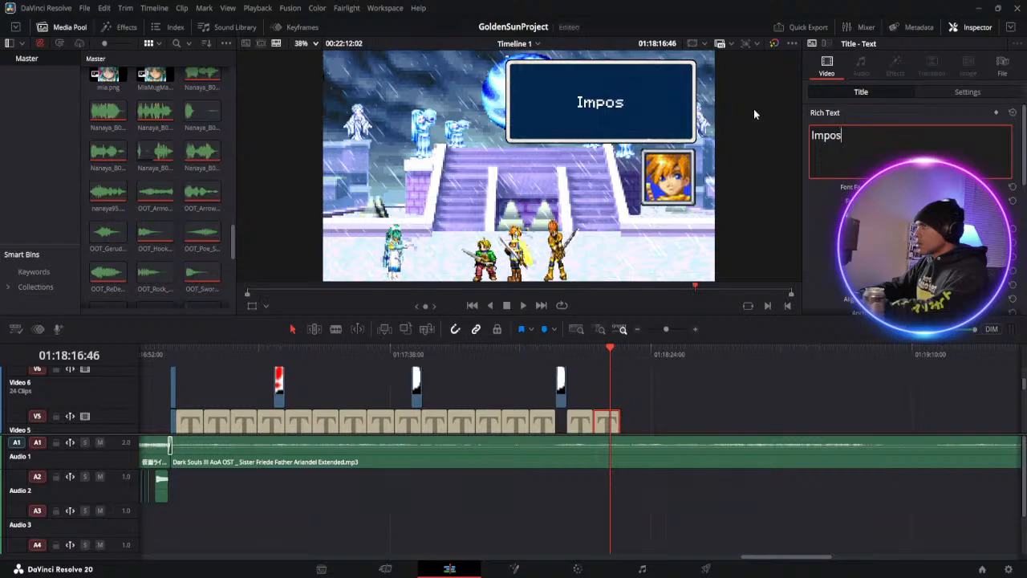
pyautogui.write('sibl')
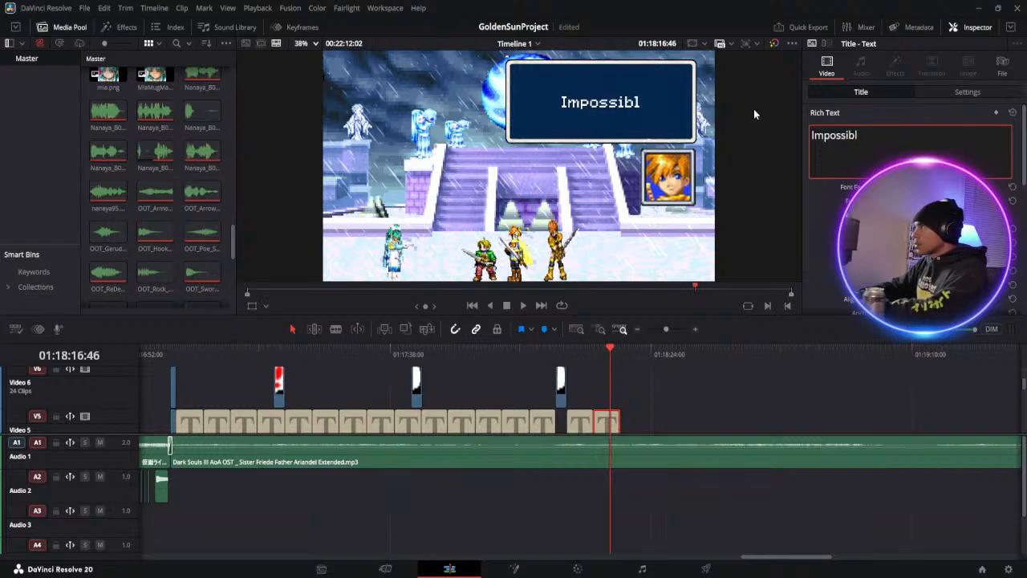
pyautogui.write('e? Ivan')
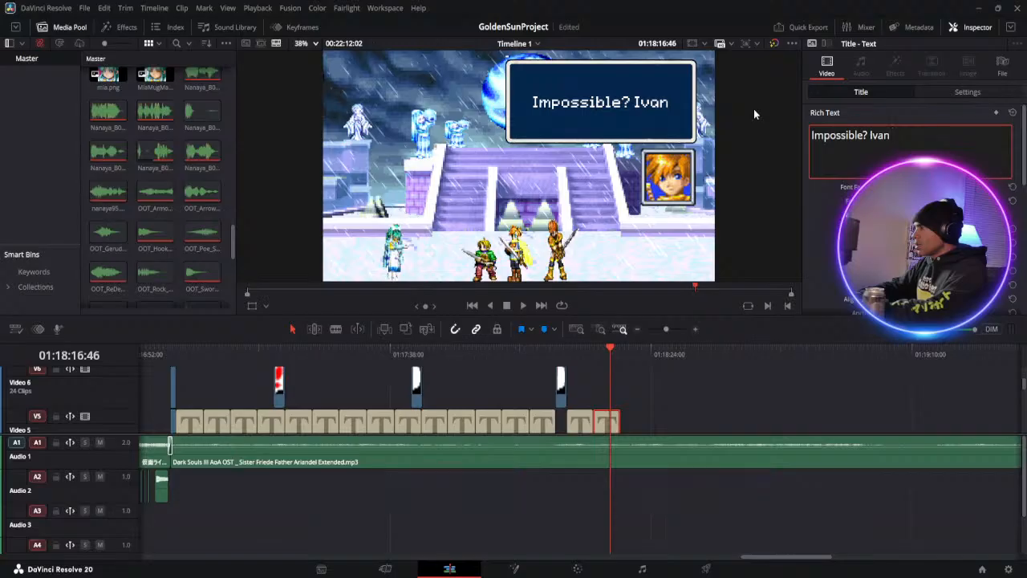
pyautogui.press('Return')
pyautogui.write('what happened')
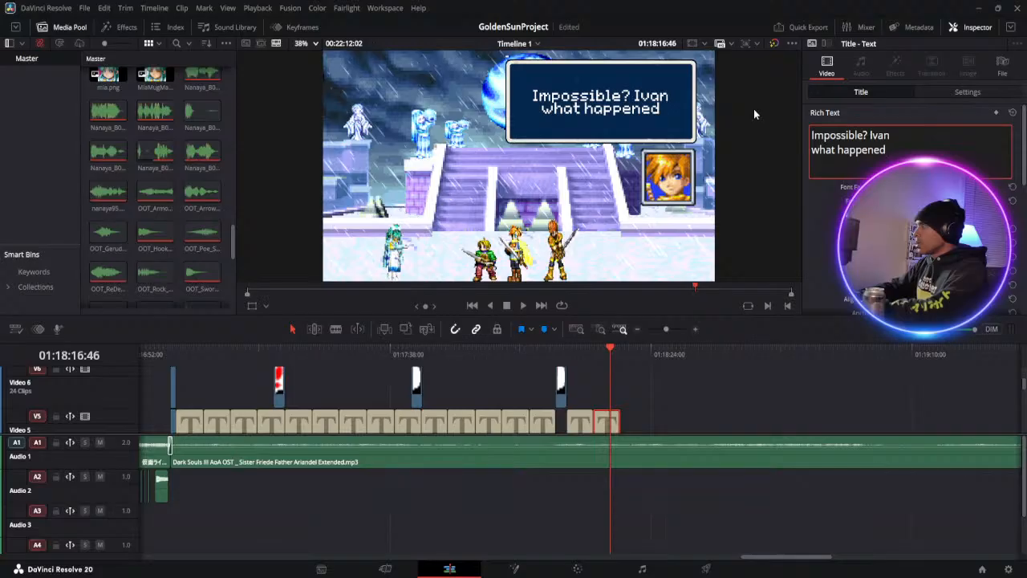
pyautogui.write('?')
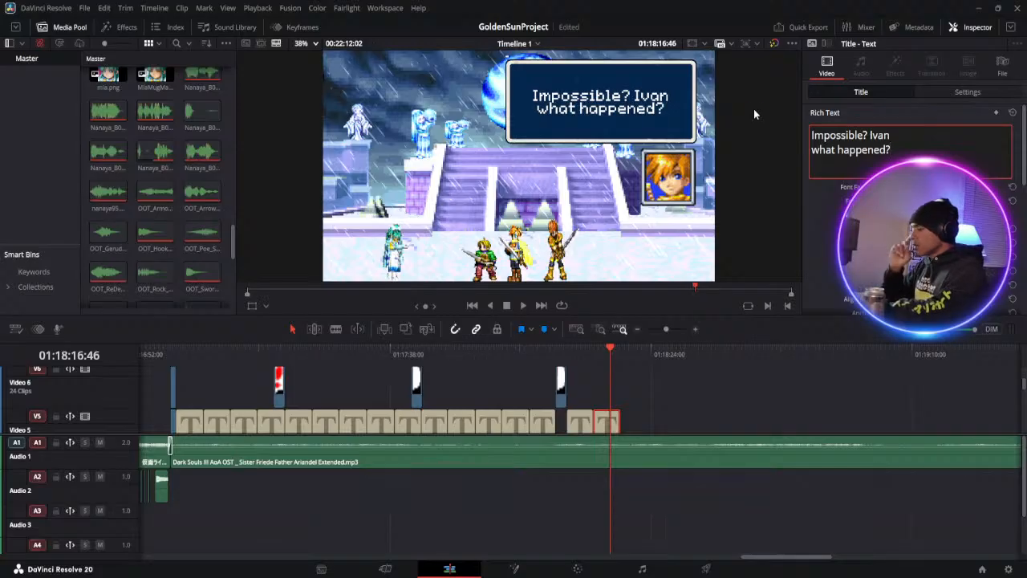
pyautogui.hotkey('ctrl', 's')
# Copy Ivan's "Impossible!" dialogue set from Video 5 to Video 2 and paste it at 01:18:18:38, after Isaac's last set
pyautogui.scroll(-2, 592, 401)
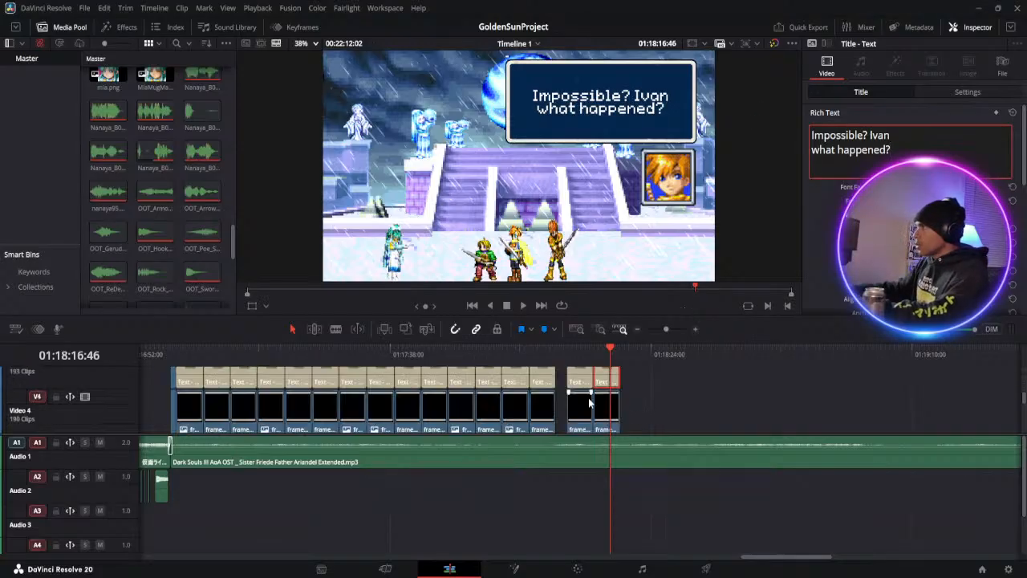
pyautogui.scroll(1, 583, 401)
pyautogui.scroll(1, 588, 385)
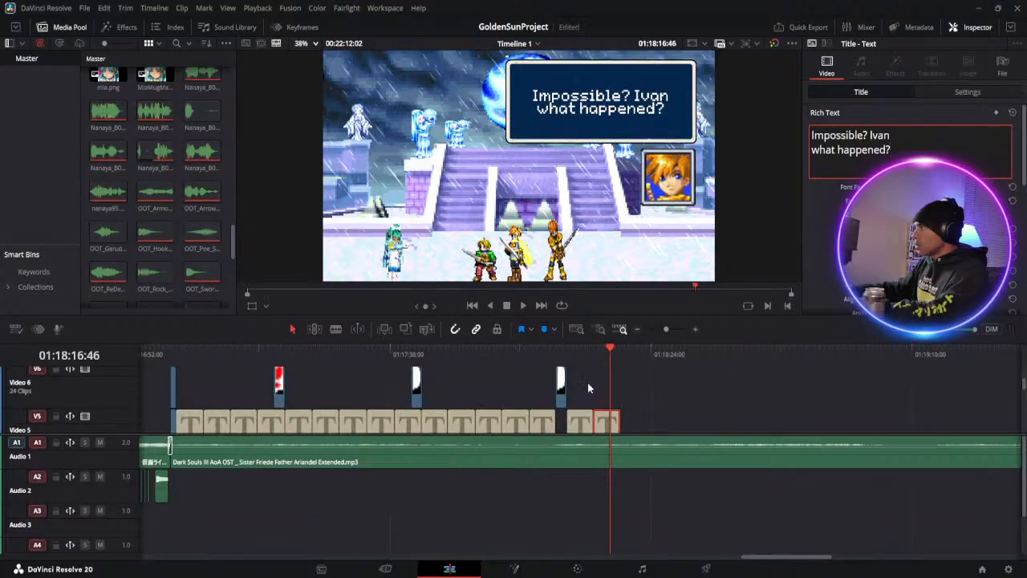
pyautogui.scroll(-3, 589, 418)
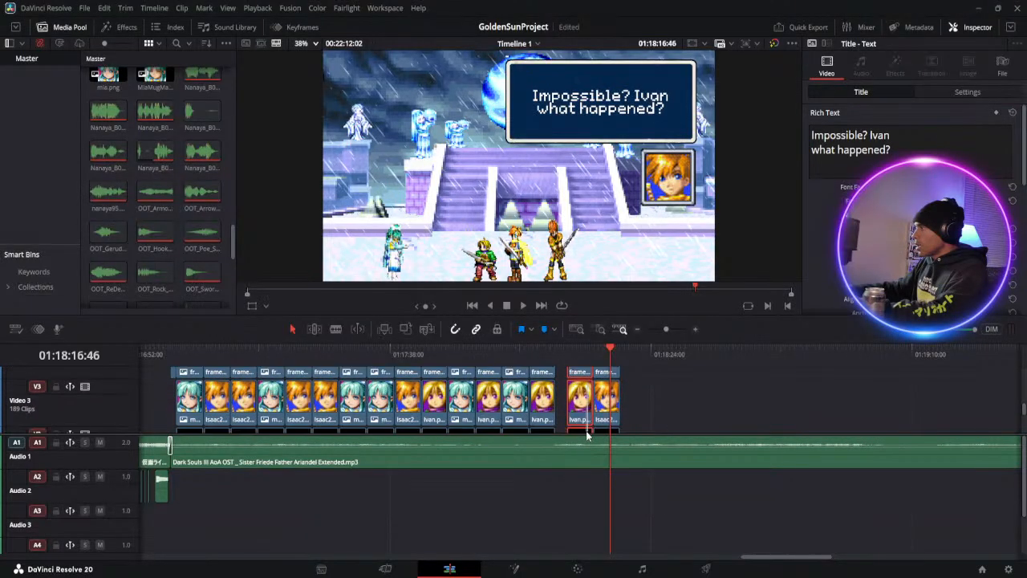
pyautogui.scroll(-2, 586, 434)
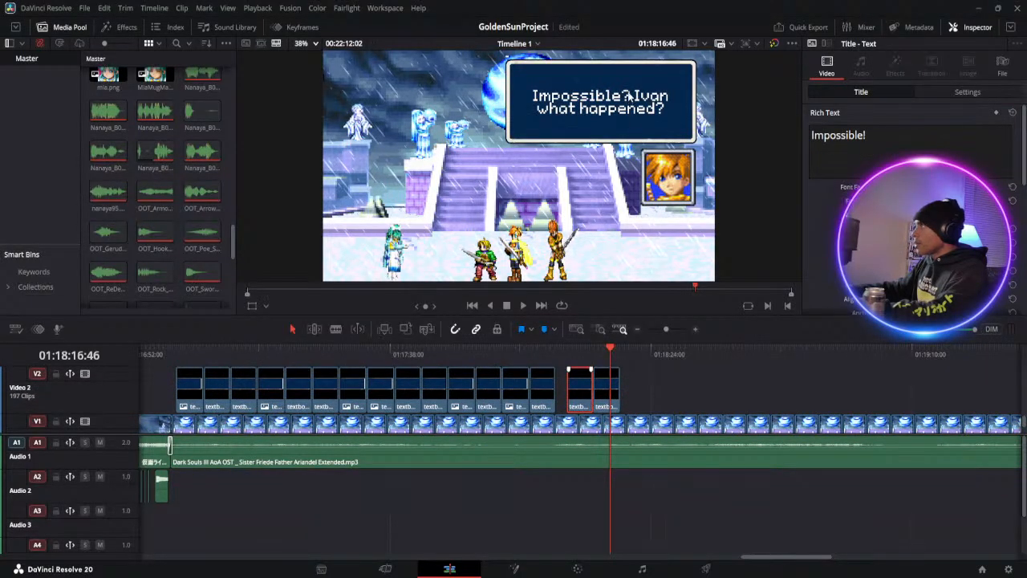
pyautogui.click(623, 349)
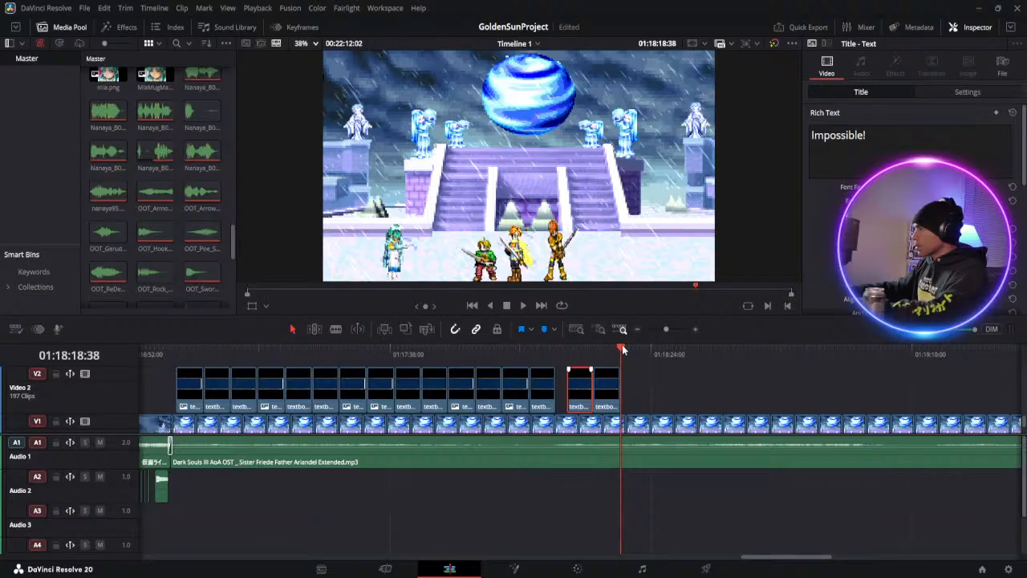
pyautogui.click(649, 407)
pyautogui.hotkey('ctrl', 'v')
# Replace the text of the last pasted Ivan title on Video 5 with "I... I don't know...."
pyautogui.scroll(3, 653, 404)
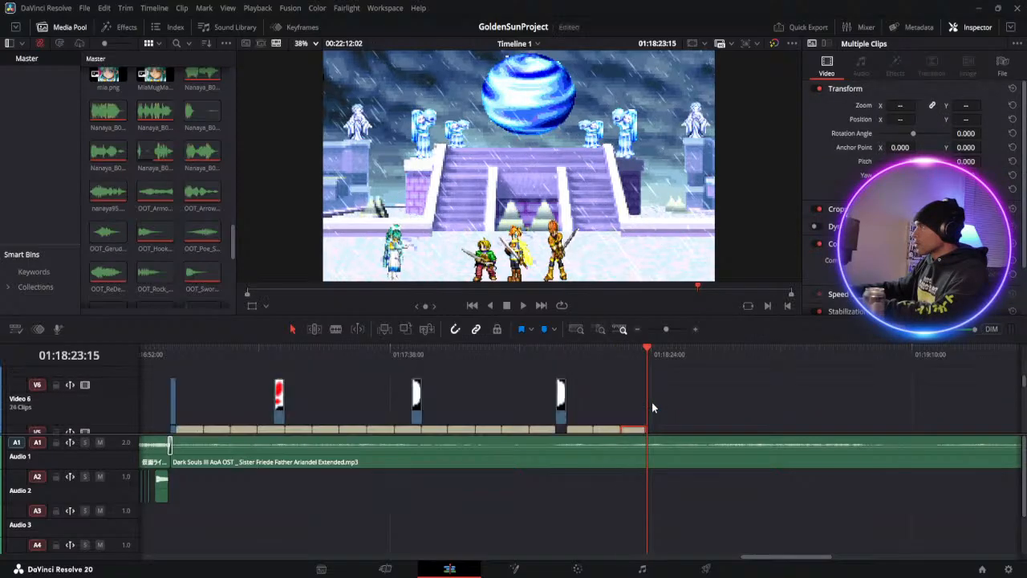
pyautogui.scroll(-2, 651, 402)
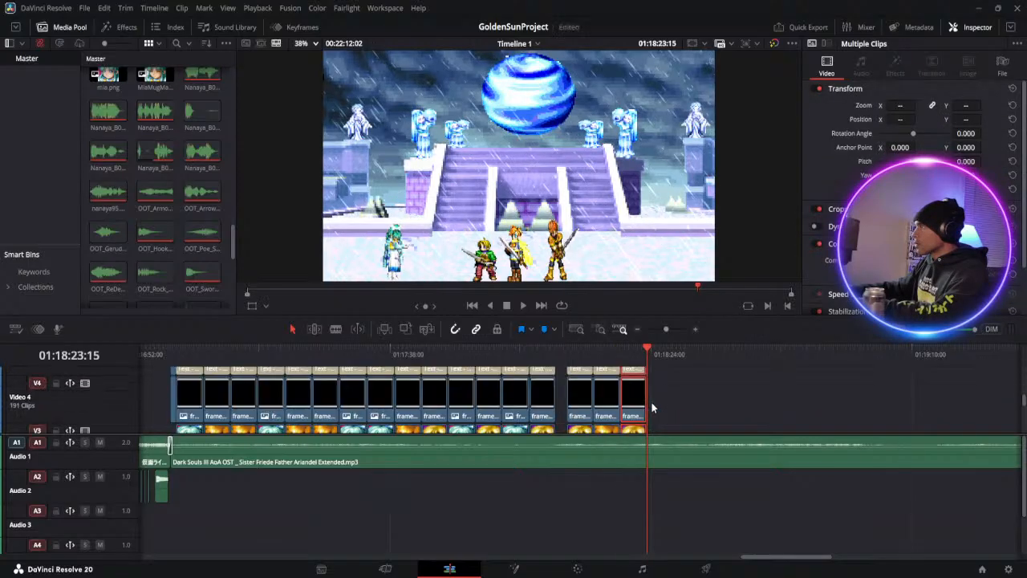
pyautogui.click(627, 354)
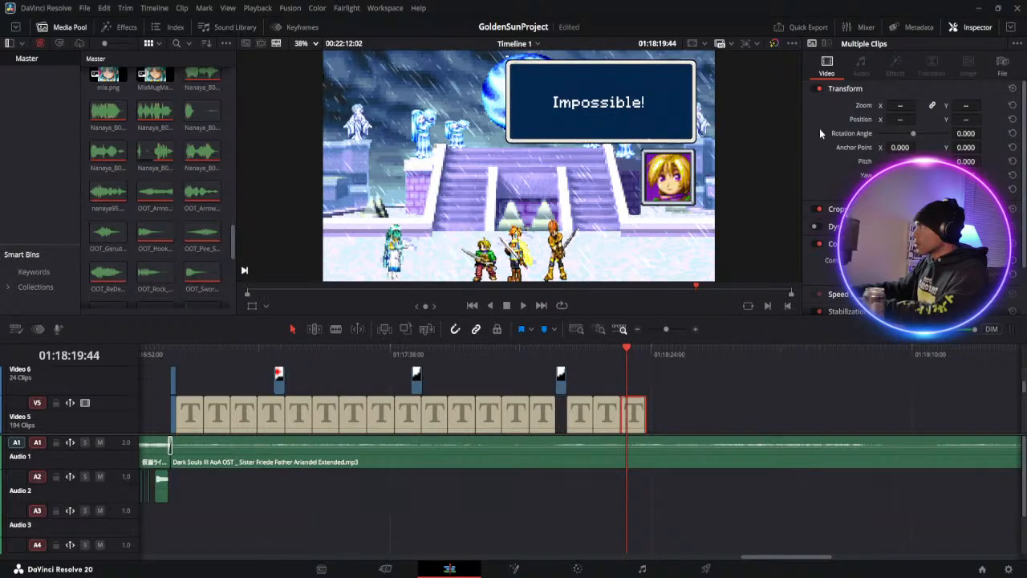
pyautogui.click(634, 414)
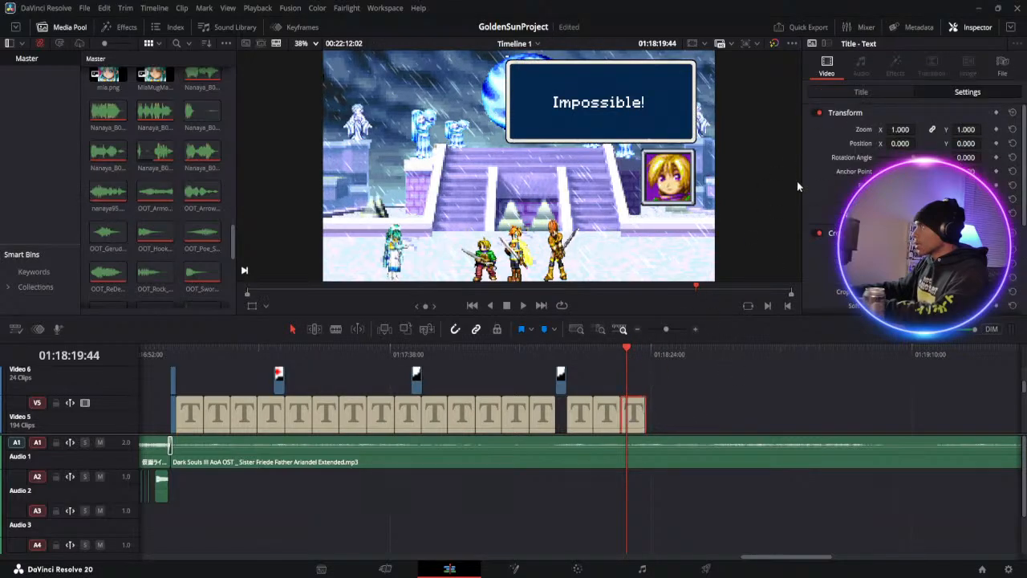
pyautogui.tripleClick(839, 136)
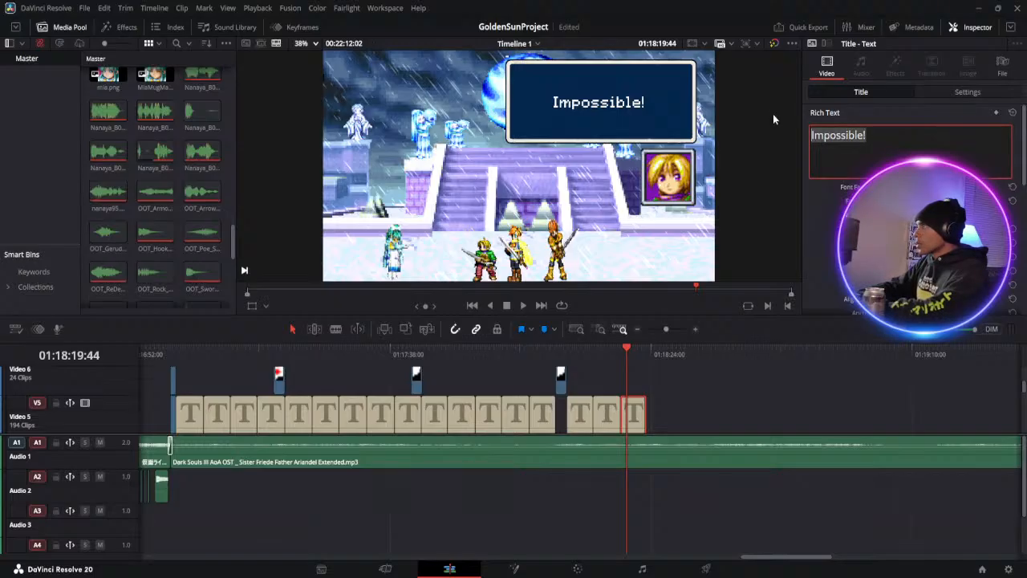
pyautogui.press('BackSpace')
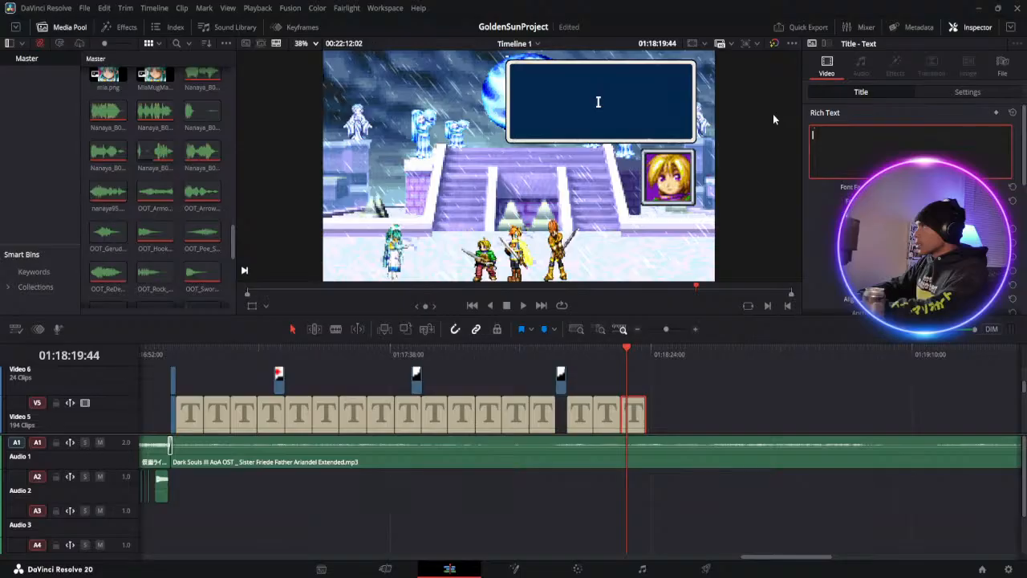
pyautogui.write('I...')
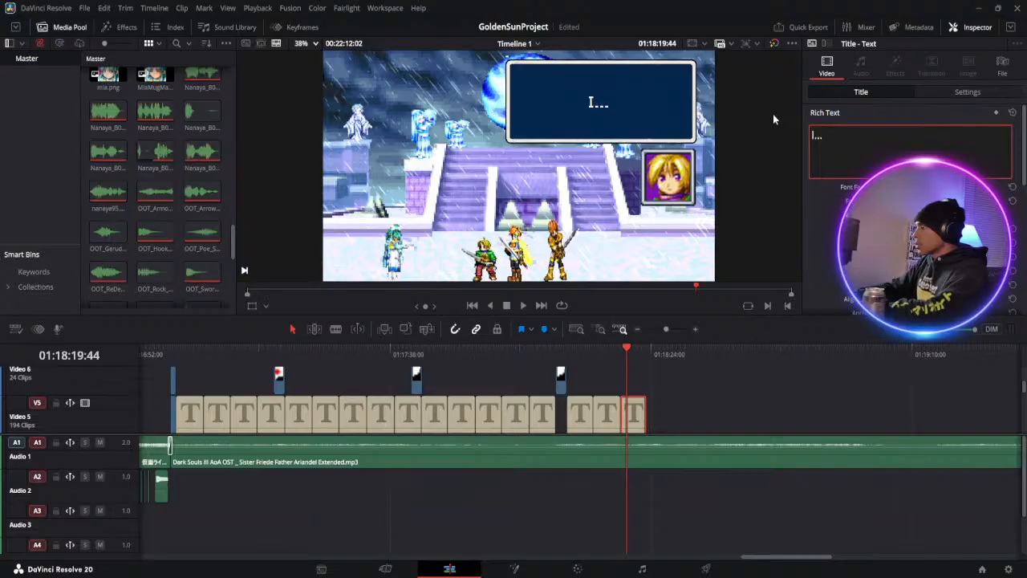
pyautogui.write('You')
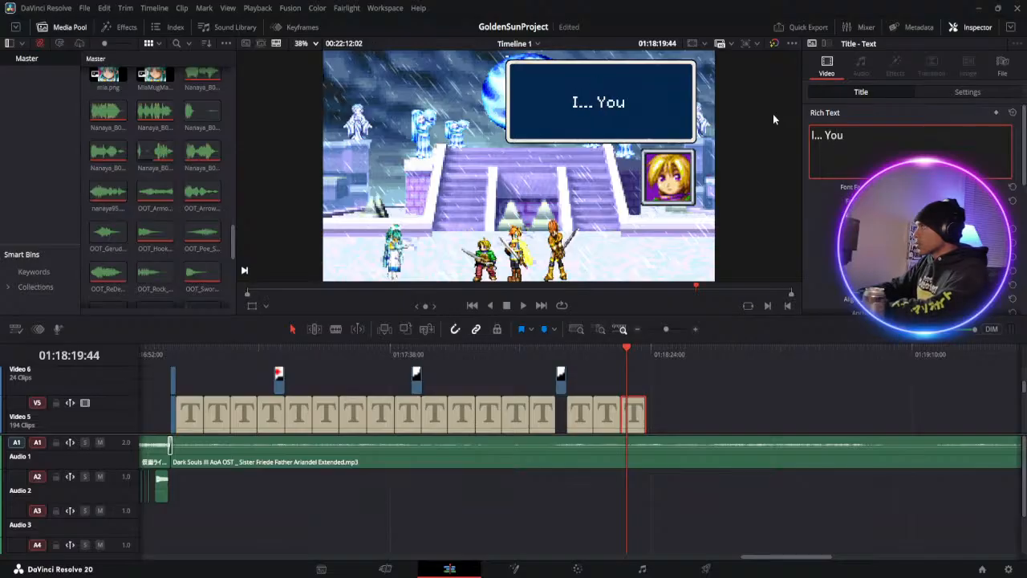
pyautogui.press('BackSpace')
pyautogui.press('BackSpace')
pyautogui.press('BackSpace')
pyautogui.press('BackSpace')
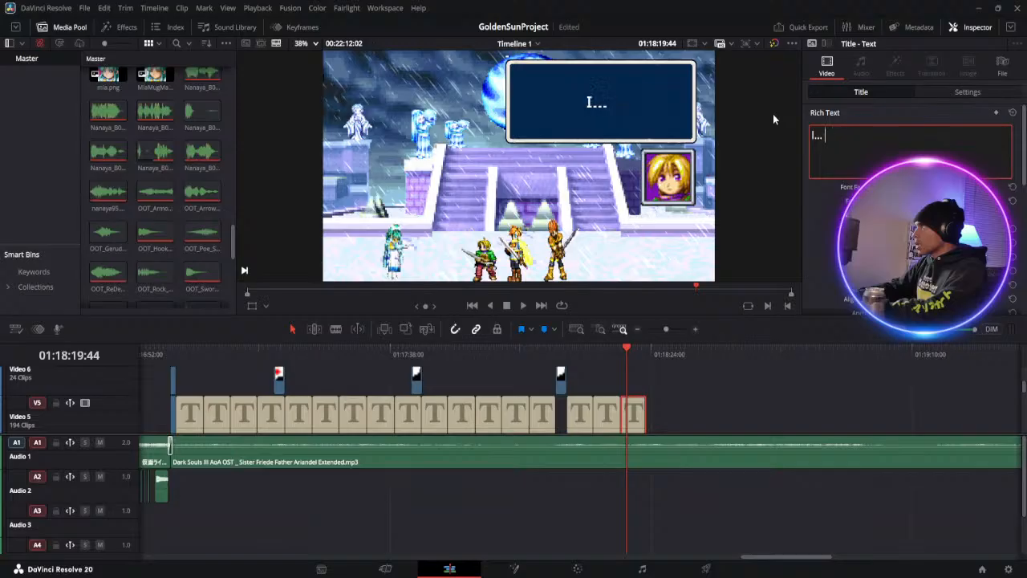
pyautogui.write('I')
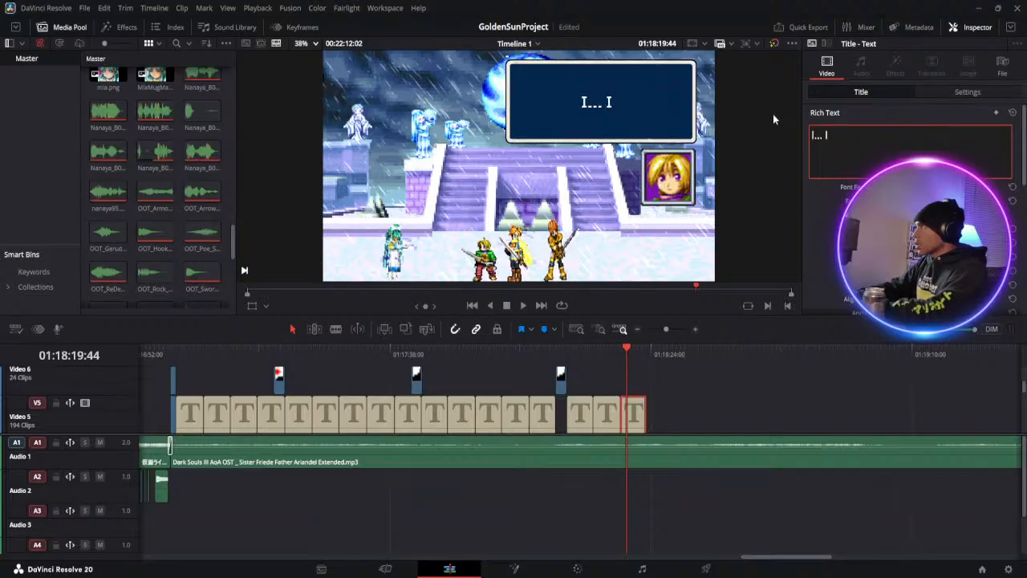
pyautogui.write(" don't")
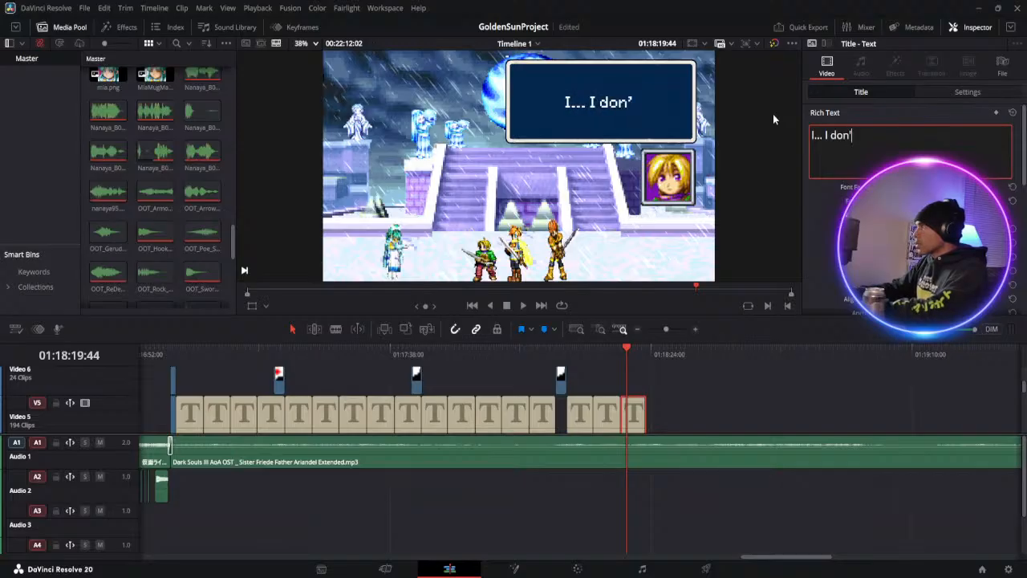
pyautogui.write(' know')
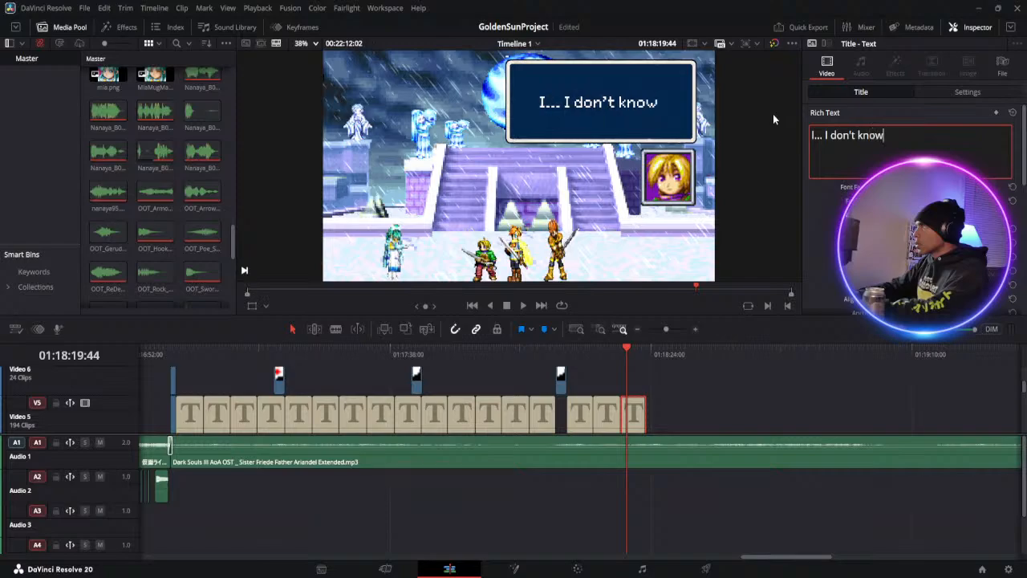
pyautogui.write('....')
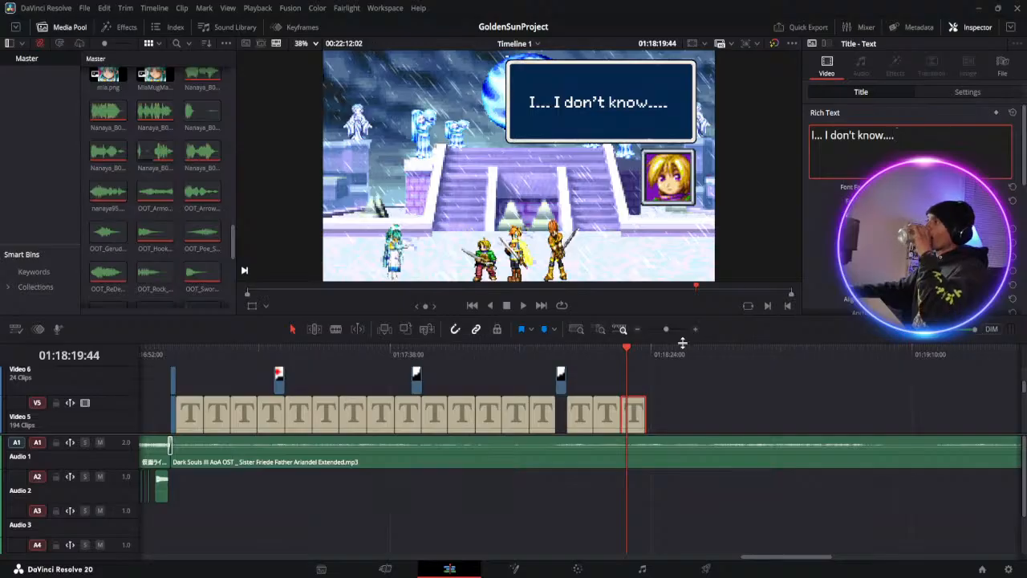
# Copy Isaac's "Impossible? Ivan what happened?" dialogue set from Video 5 to Video 2 and paste it at 01:18:23:15, after Ivan's last set
pyautogui.scroll(-2, 716, 399)
pyautogui.scroll(-1, 715, 398)
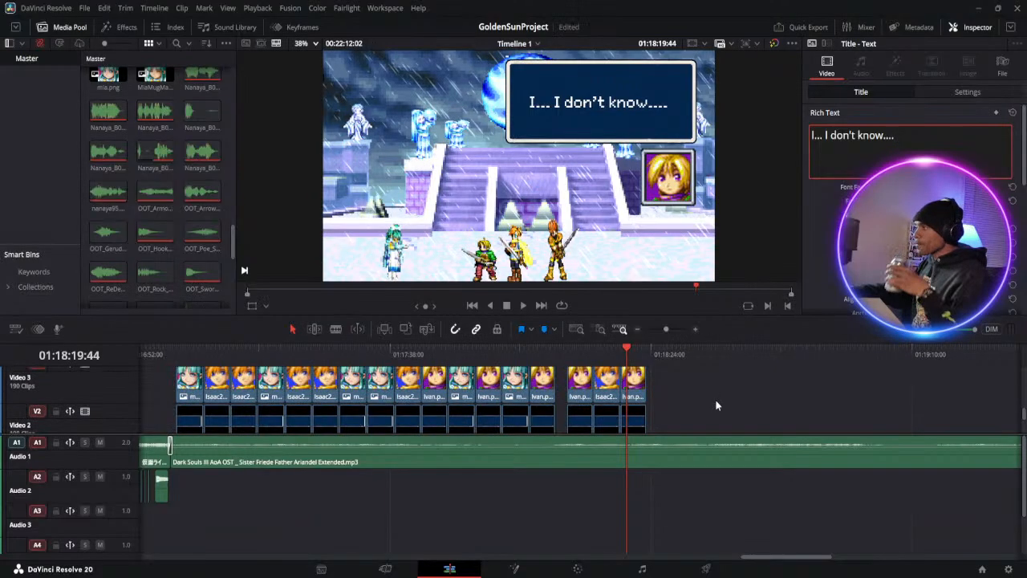
pyautogui.scroll(-3, 715, 399)
pyautogui.scroll(3, 715, 400)
pyautogui.scroll(3, 715, 400)
pyautogui.click(618, 384)
pyautogui.scroll(-3, 611, 410)
pyautogui.click(617, 424)
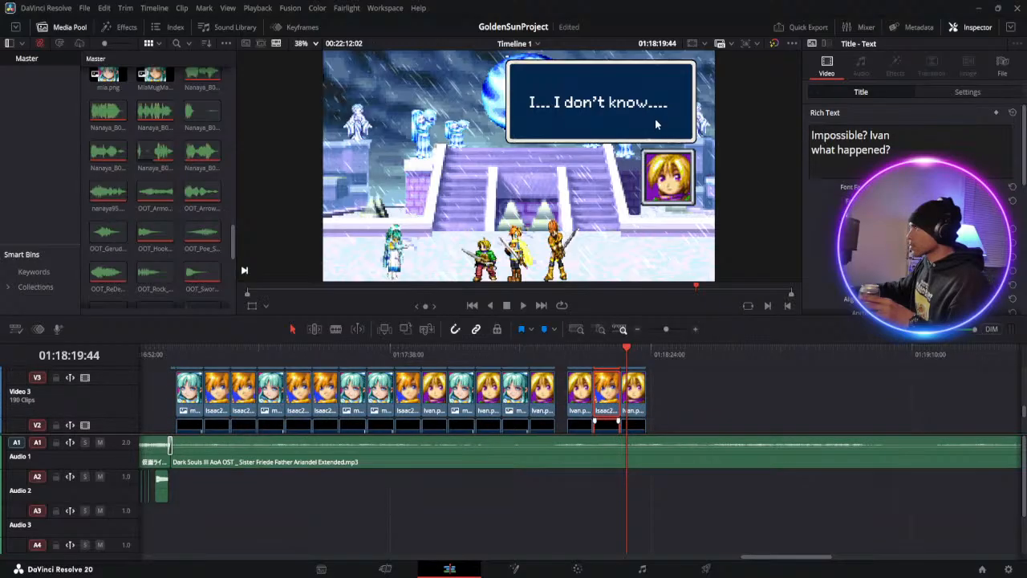
pyautogui.click(649, 351)
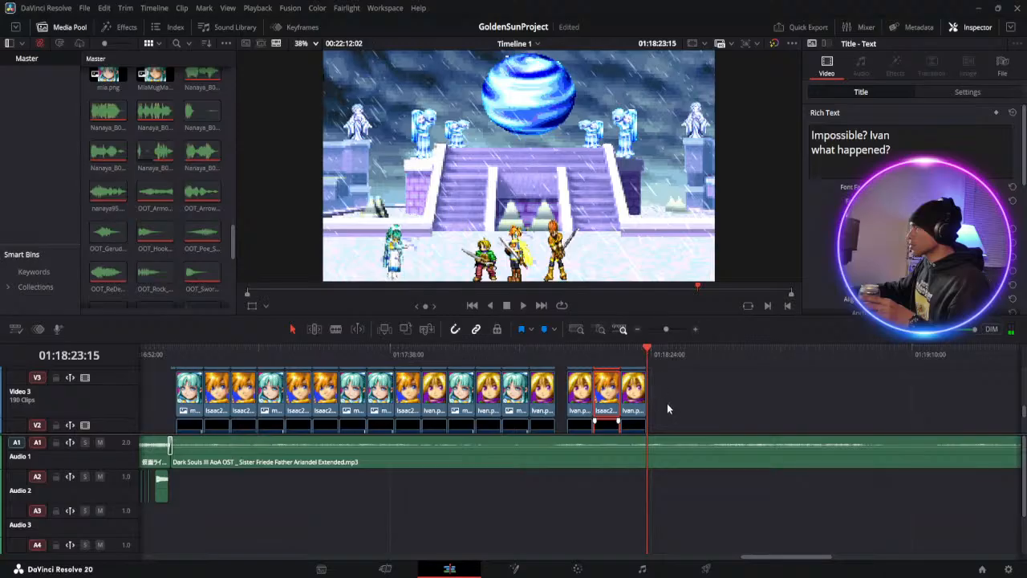
pyautogui.click(657, 398)
pyautogui.hotkey('ctrl', 'v')
# Replace the text of the newly pasted Isaac title on Video 5 with "Ivan! What's going on?"
pyautogui.scroll(3, 672, 404)
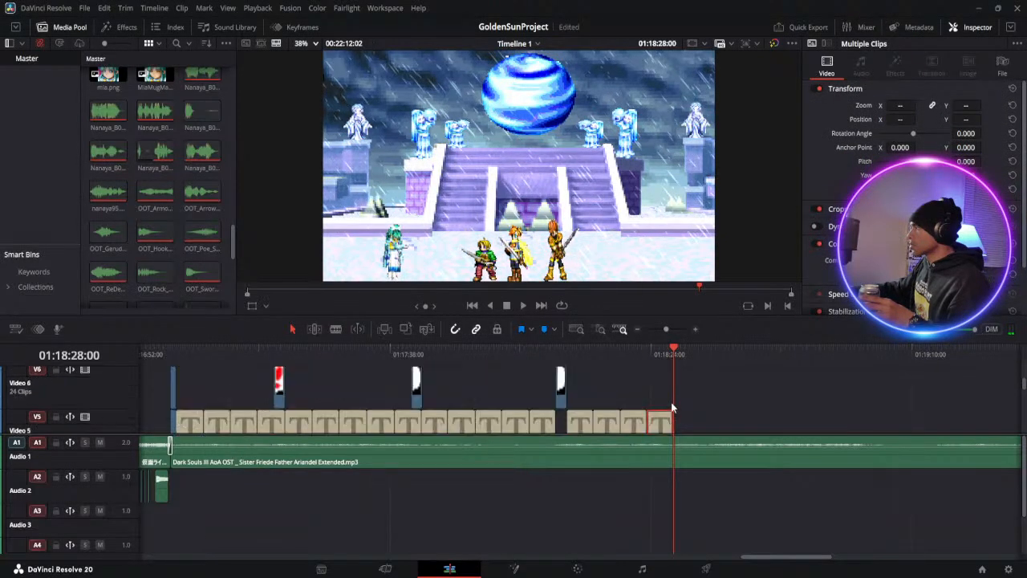
pyautogui.click(660, 353)
pyautogui.click(668, 422)
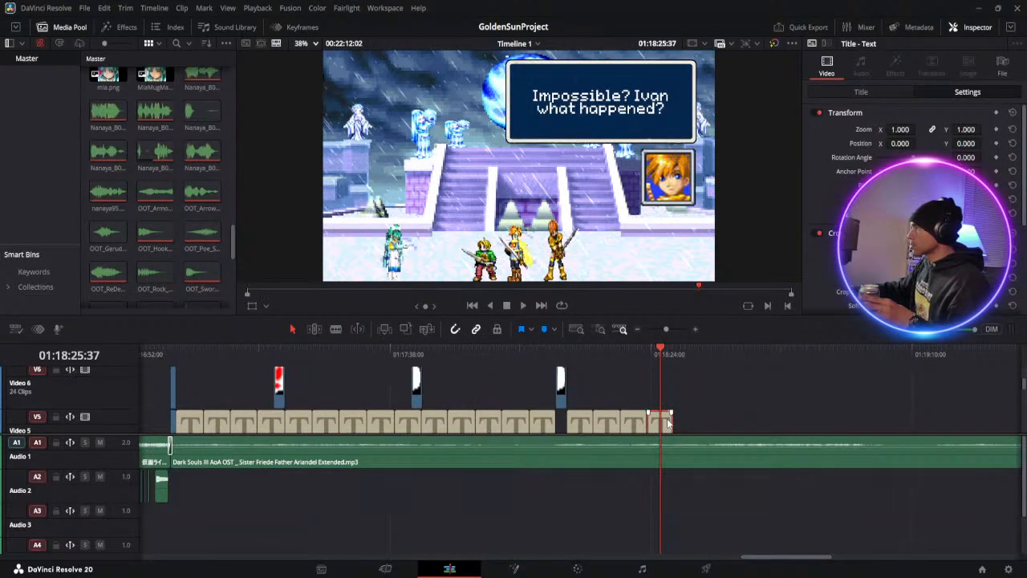
pyautogui.click(877, 91)
pyautogui.moveTo(813, 134); pyautogui.dragTo(891, 151)
pyautogui.press('BackSpace')
pyautogui.write('Iv')
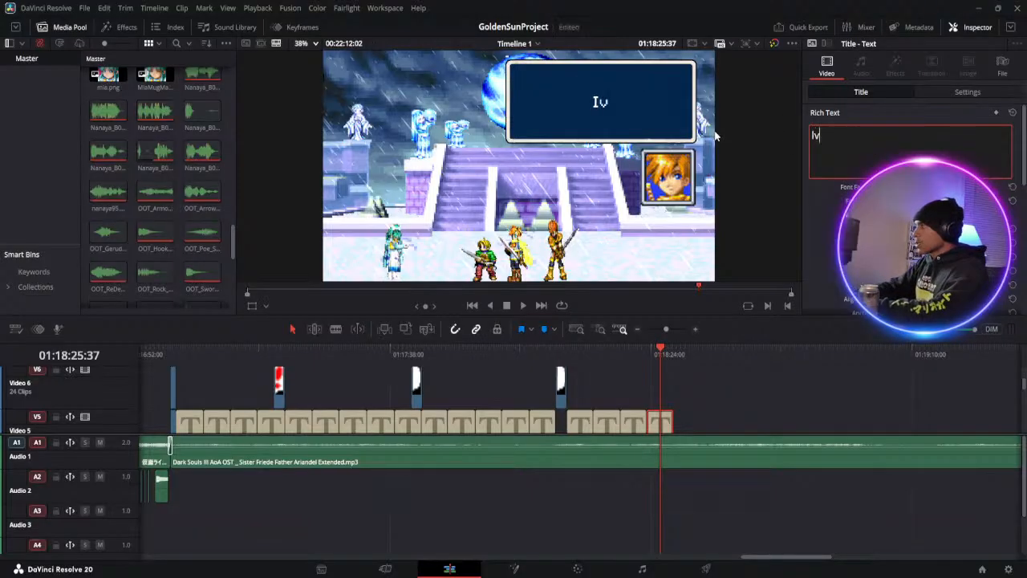
pyautogui.write('an@')
pyautogui.press('BackSpace')
pyautogui.write('!')
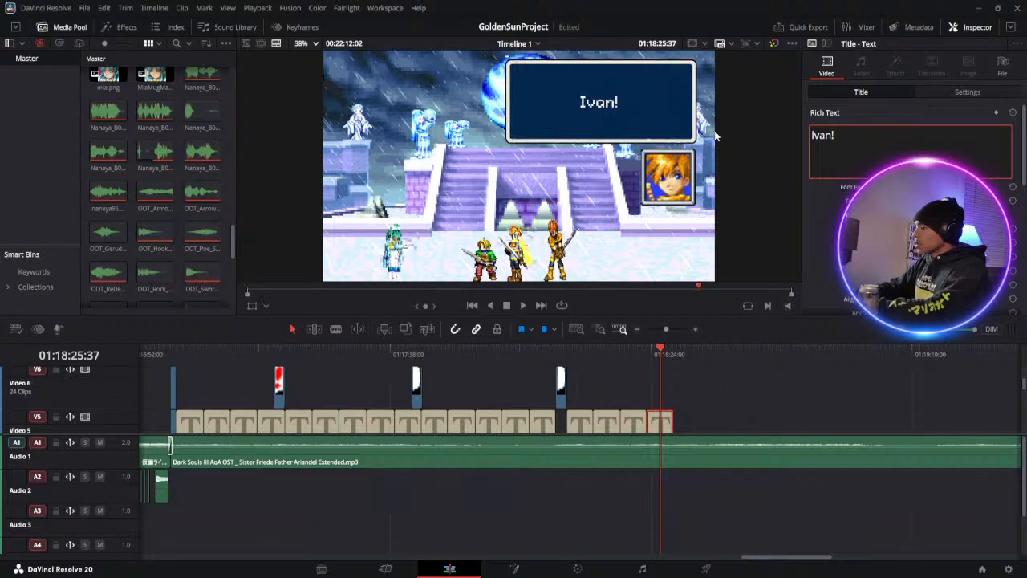
pyautogui.write(' What')
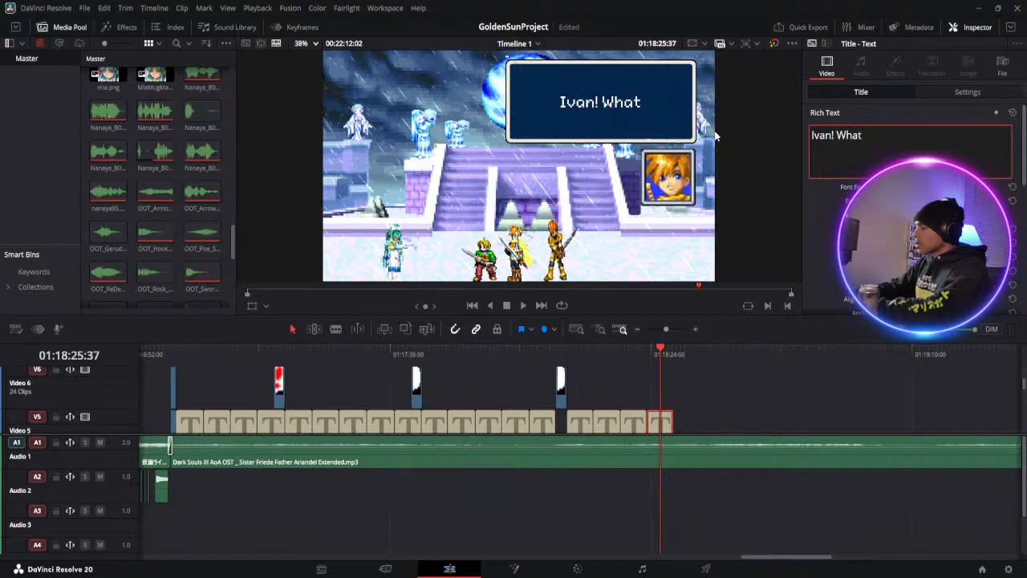
pyautogui.write("'s going on?")
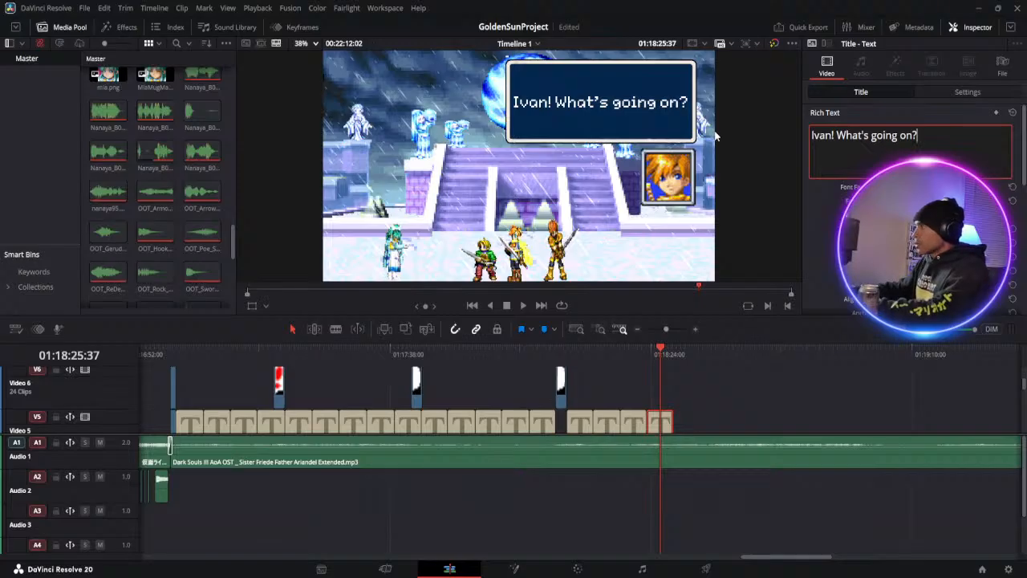
# Copy Ivan's "I... I don't know...." dialogue set from Video 5 to Video 2 and paste it at 01:18:28:00, after Isaac's last set
pyautogui.scroll(-2, 611, 370)
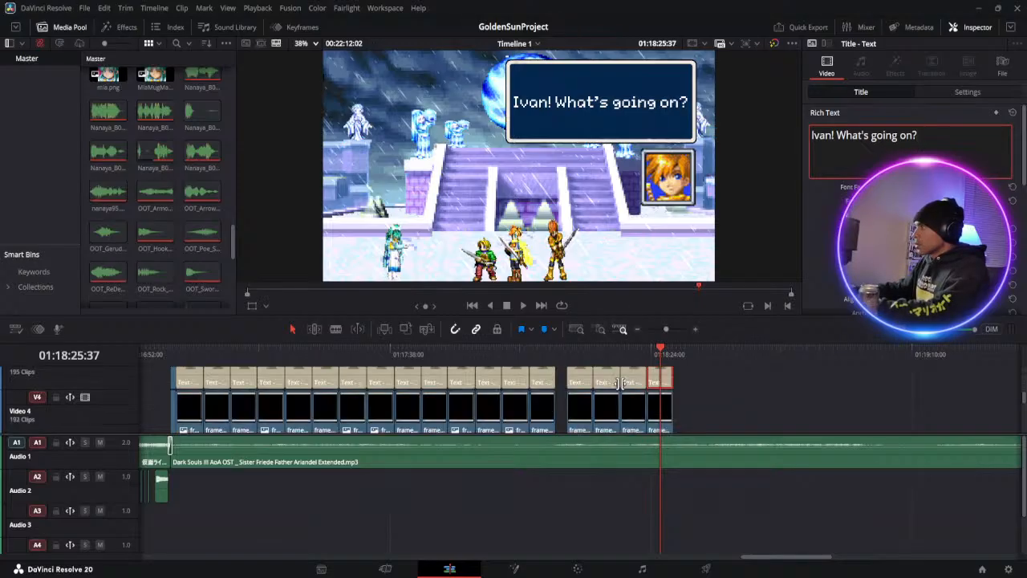
pyautogui.scroll(-1, 620, 383)
pyautogui.scroll(3, 620, 383)
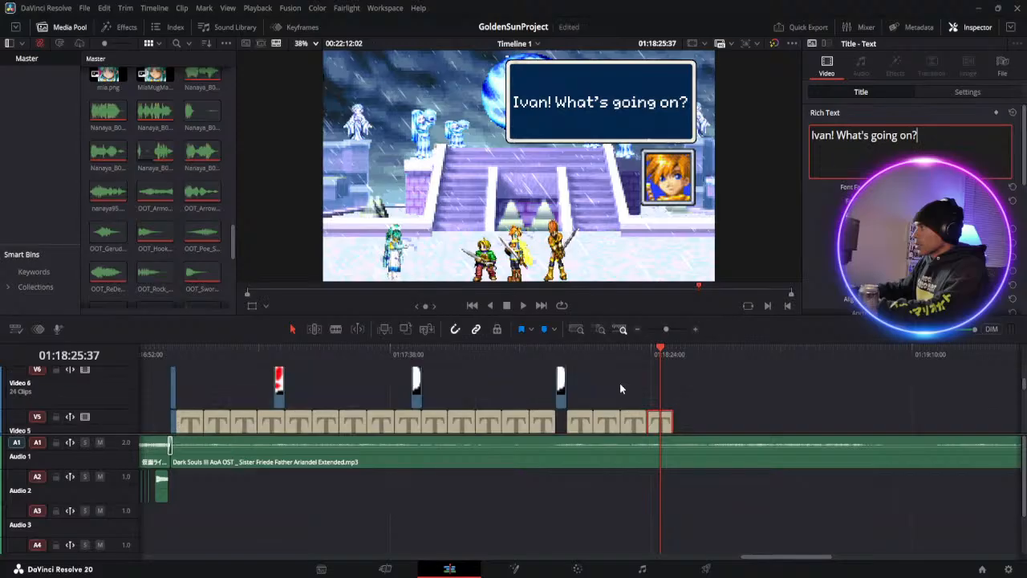
pyautogui.click(634, 425)
pyautogui.scroll(-3, 634, 434)
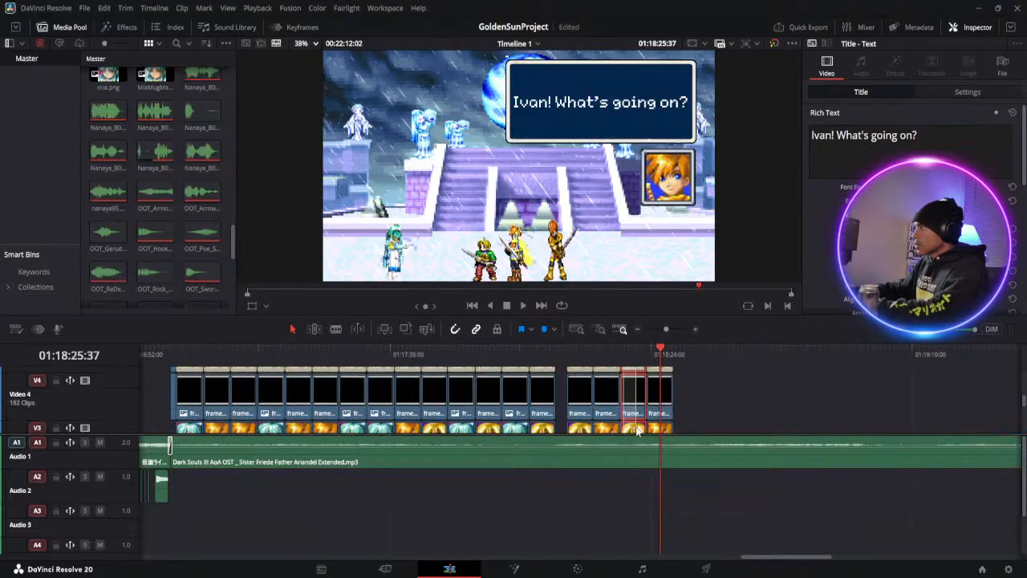
pyautogui.scroll(-2, 635, 424)
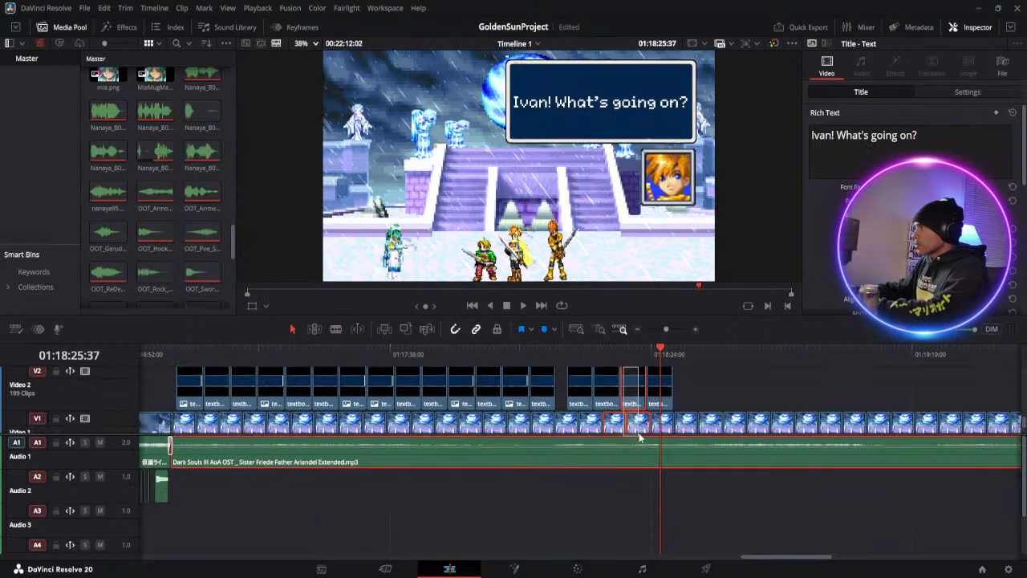
pyautogui.click(640, 384)
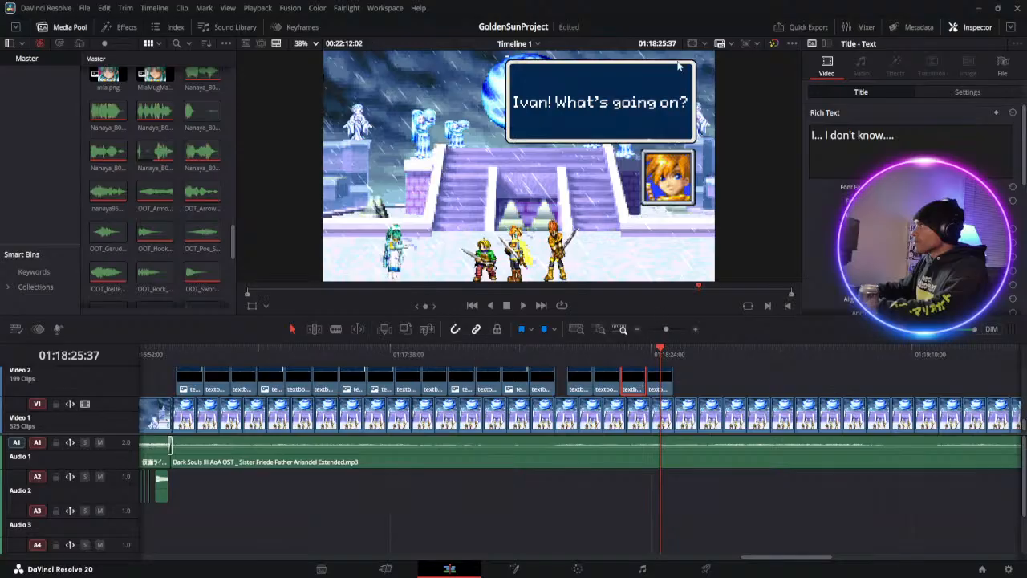
pyautogui.click(674, 352)
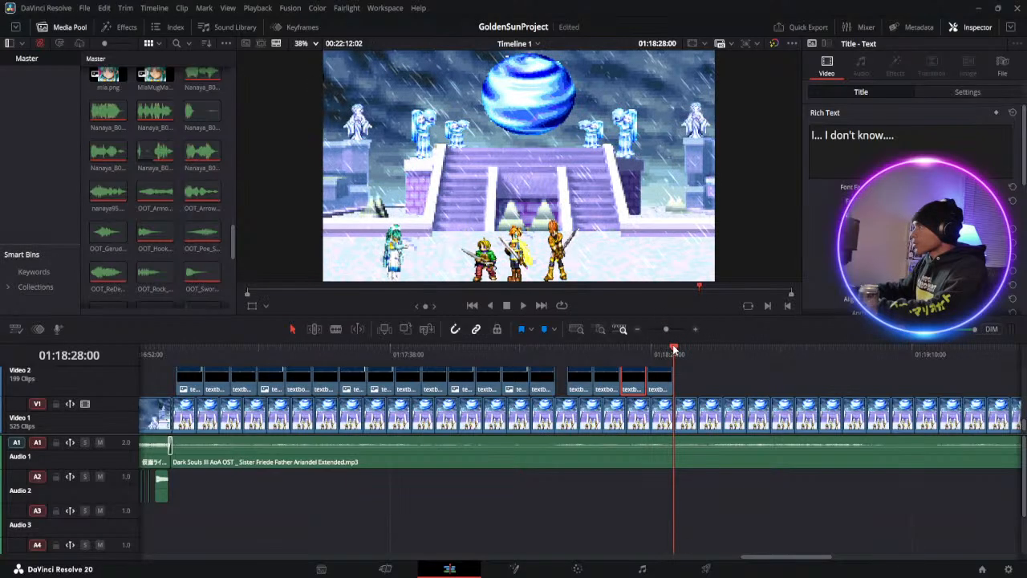
pyautogui.scroll(3, 678, 376)
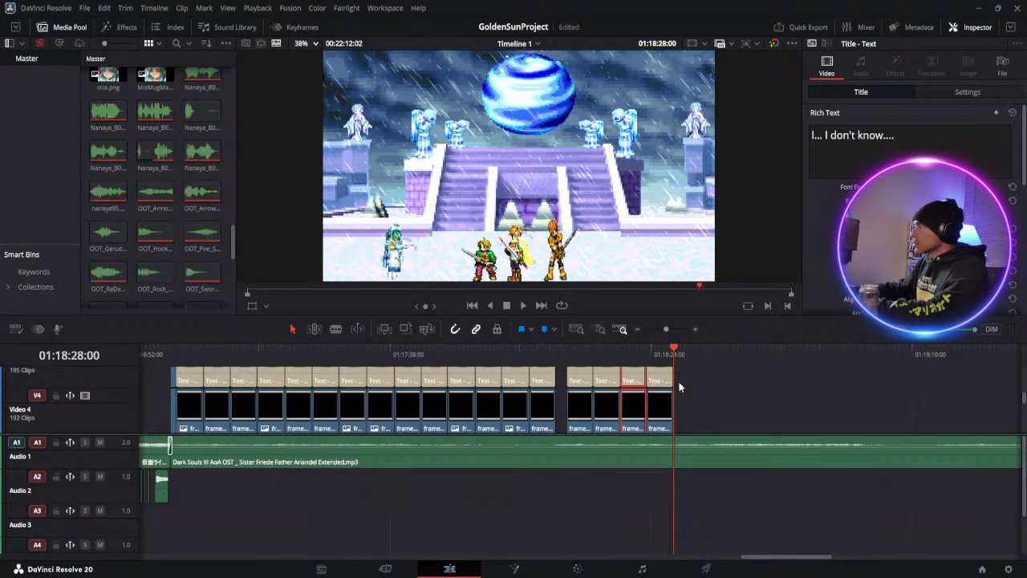
pyautogui.hotkey('ctrl', 'v')
# Replace the text of the newly pasted Ivan title on Video 5 with "Excuse me... Miss." and "You are Mia? Right?" on two lines
pyautogui.click(674, 352)
pyautogui.click(695, 373)
pyautogui.click(690, 354)
pyautogui.click(843, 91)
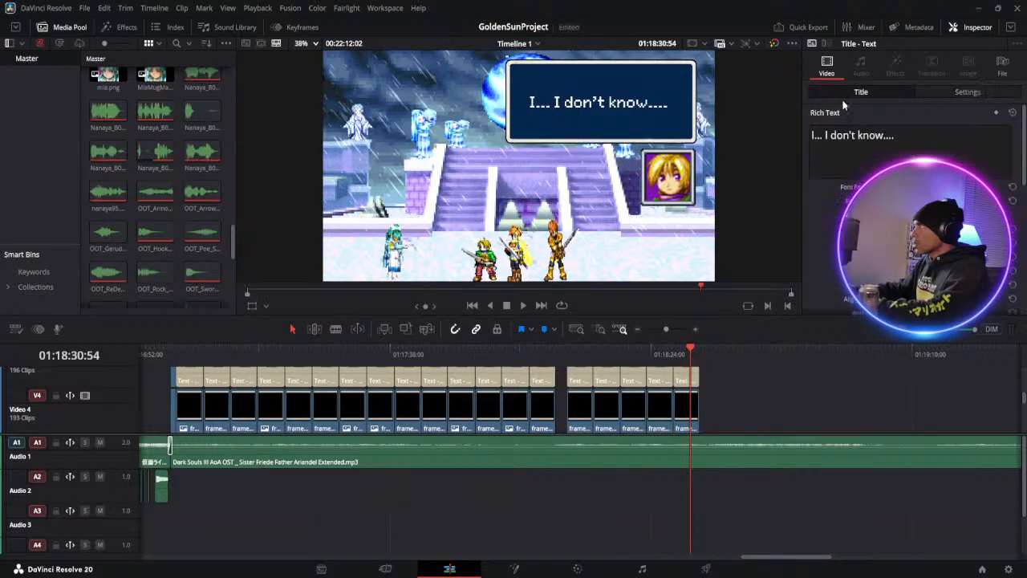
pyautogui.click(897, 138)
pyautogui.hotkey('ctrl', 'a')
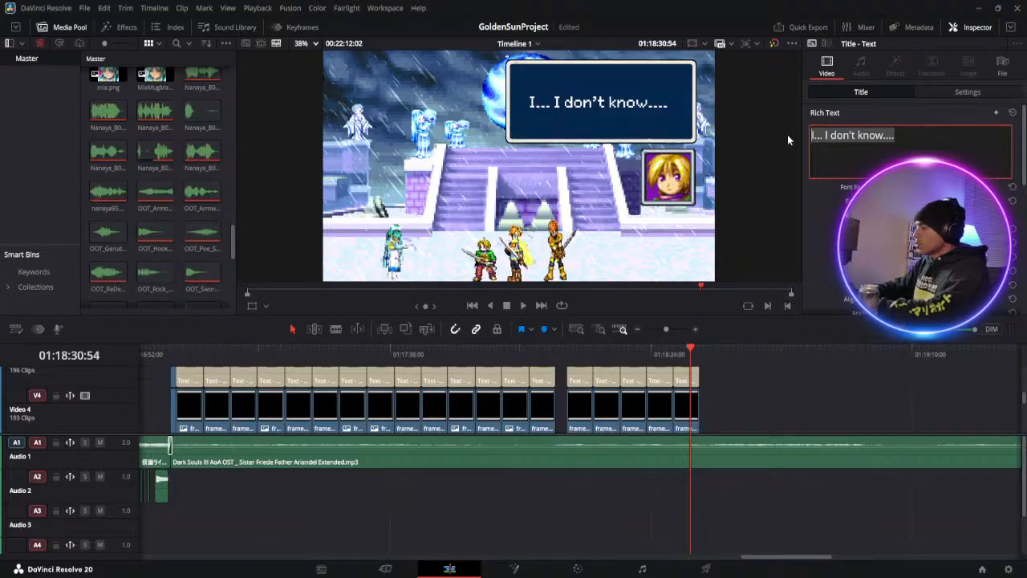
pyautogui.write('Excus')
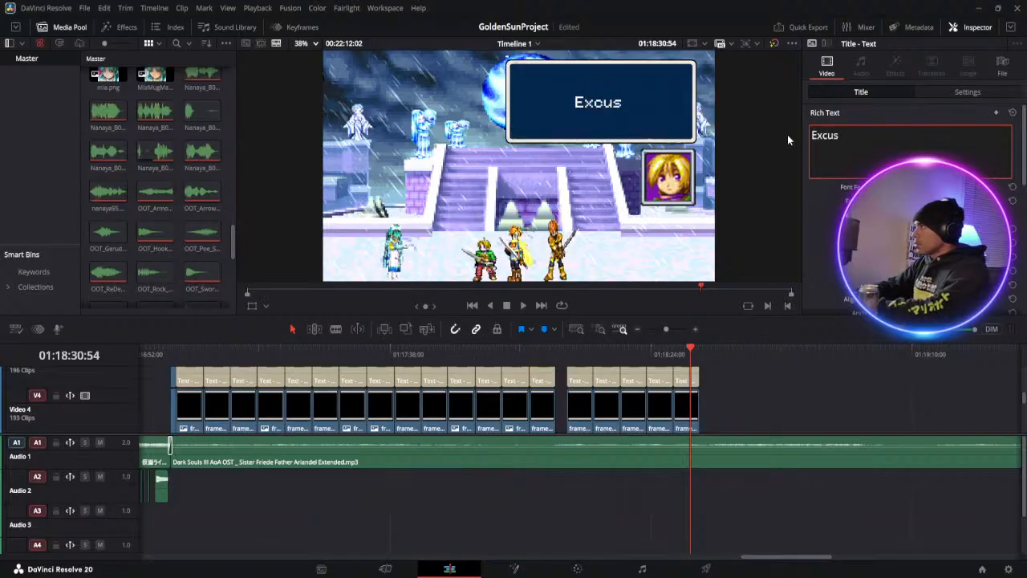
pyautogui.write('e')
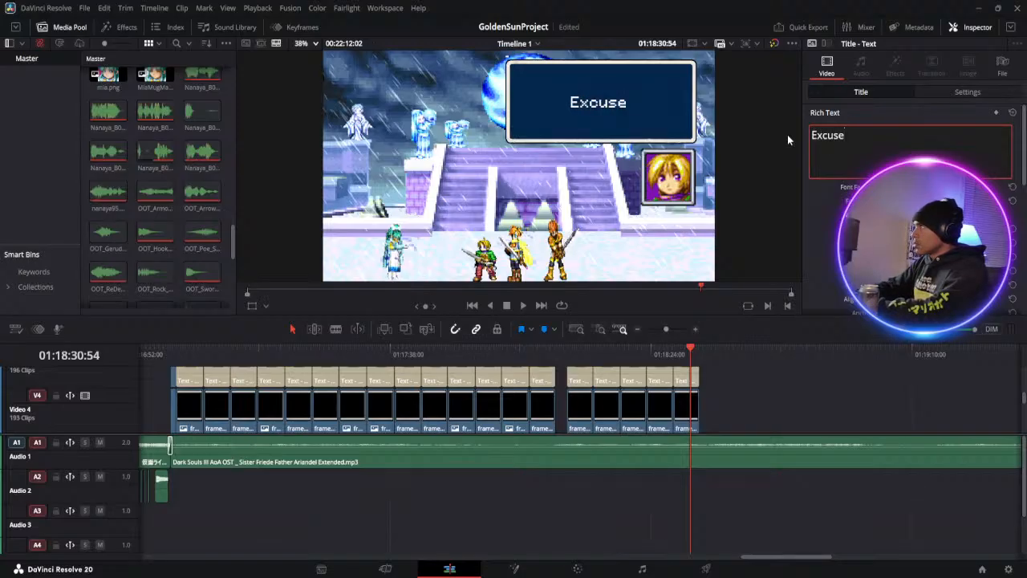
pyautogui.write(' me')
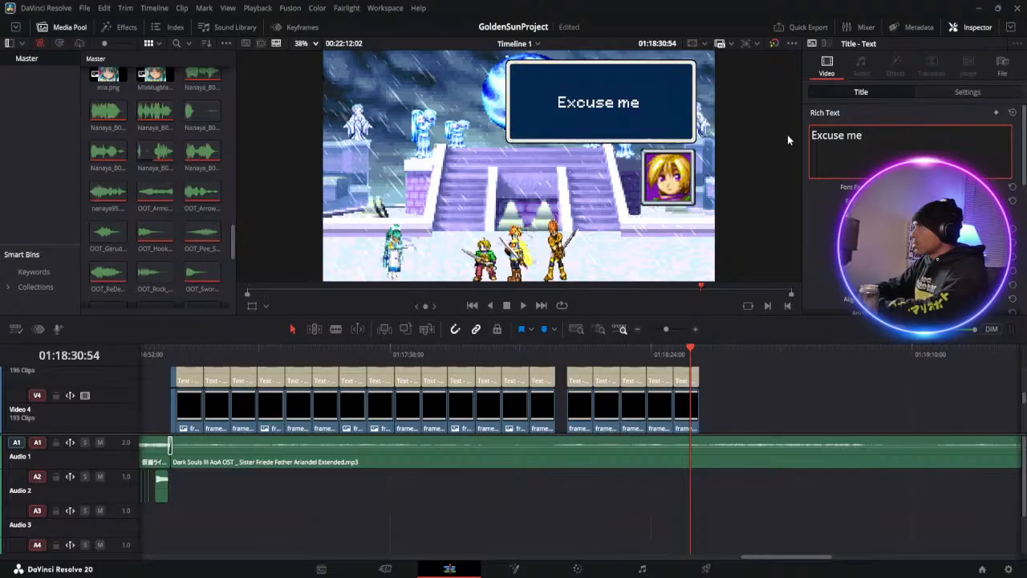
pyautogui.write('...')
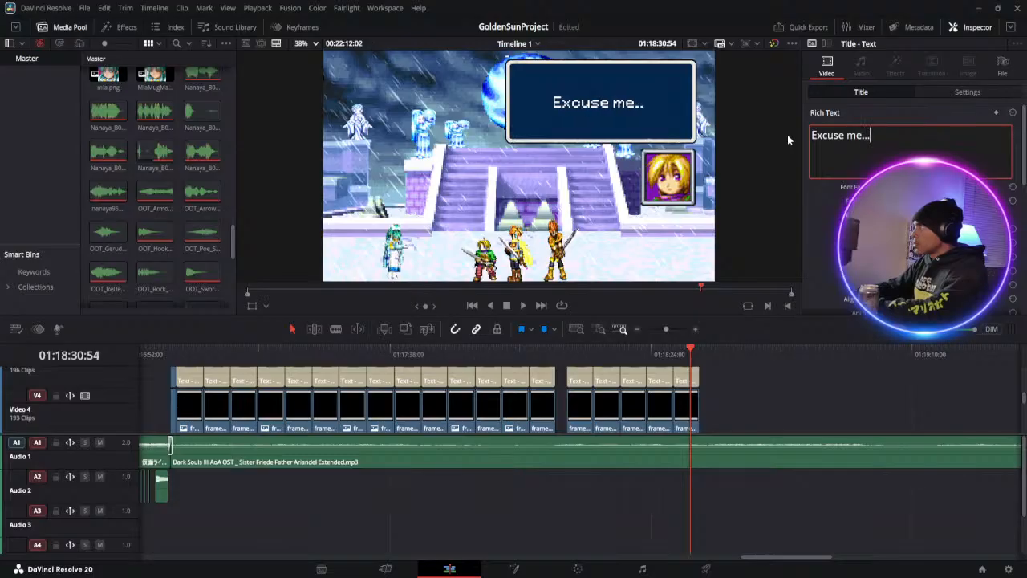
pyautogui.write(' Miss')
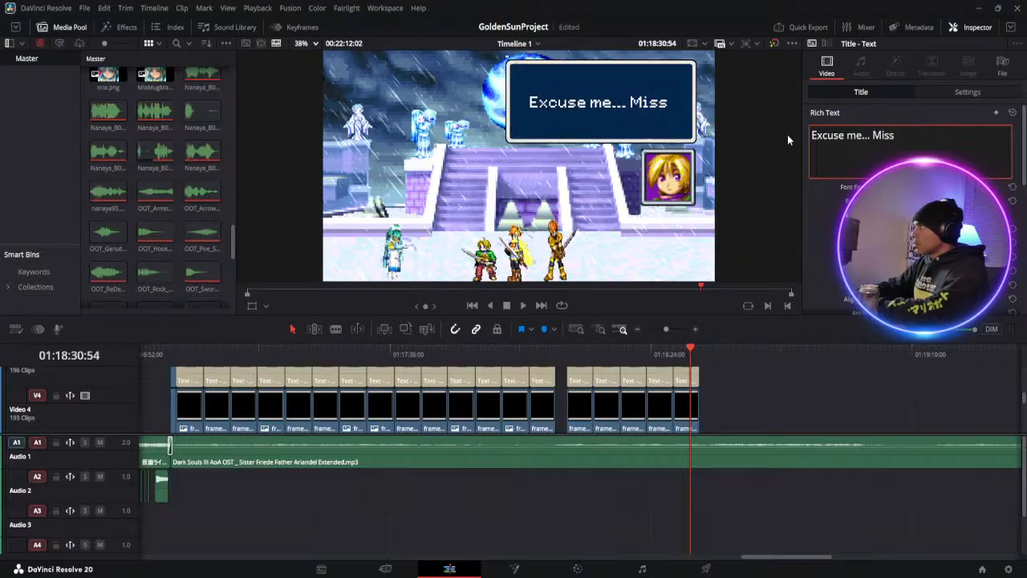
pyautogui.write('.')
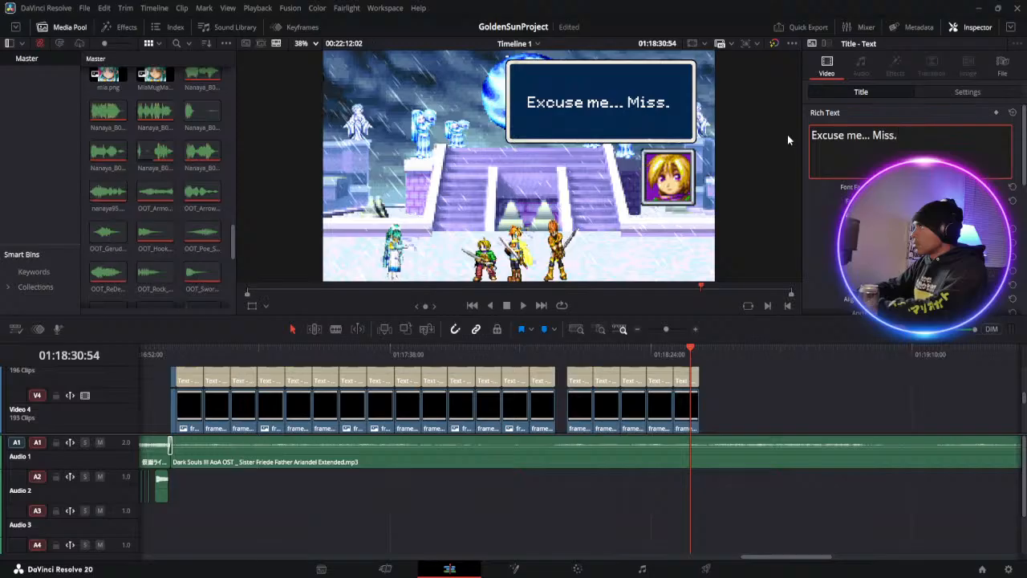
pyautogui.press('Return')
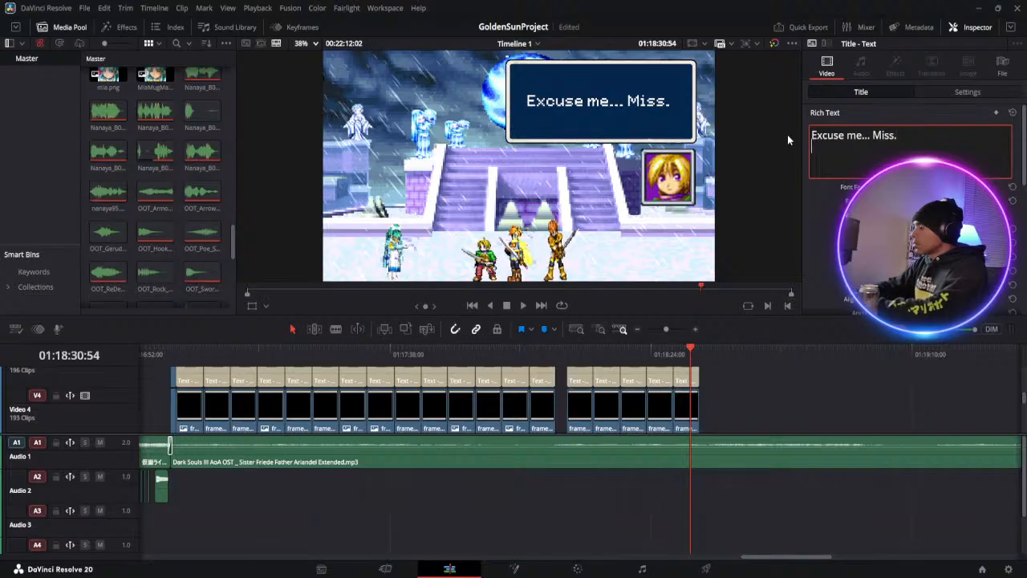
pyautogui.write('You ')
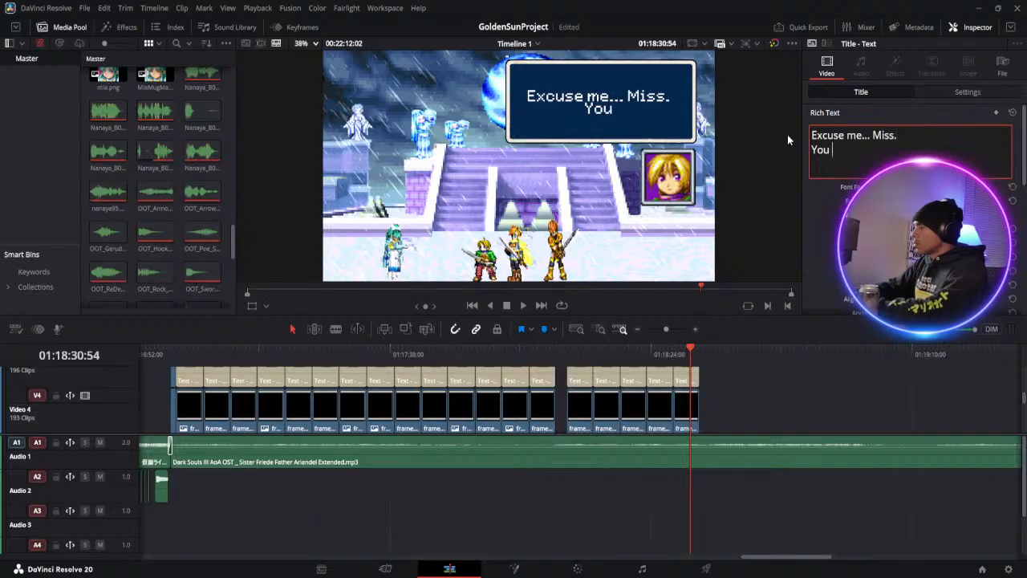
pyautogui.write('are Mia')
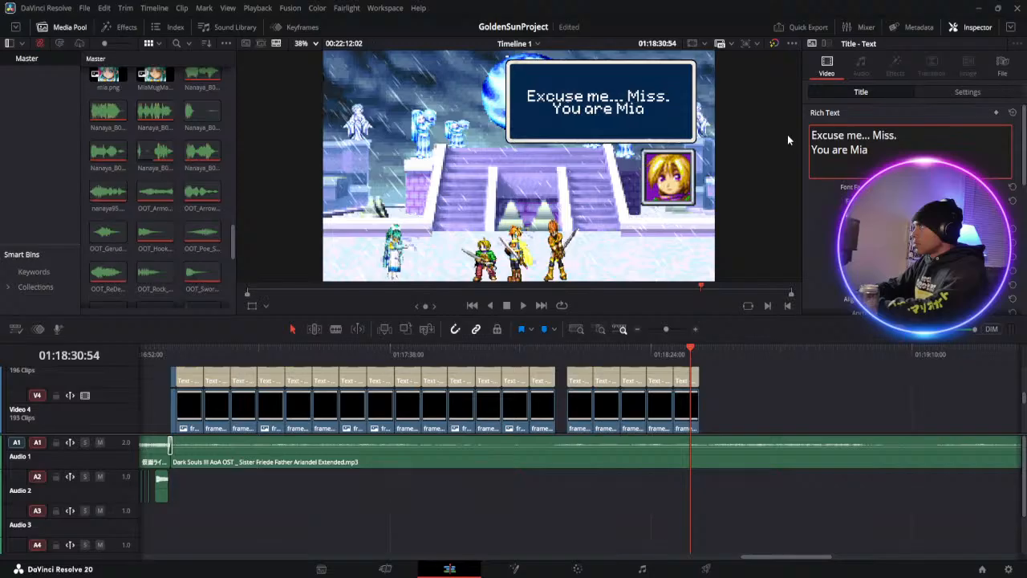
pyautogui.write('? R')
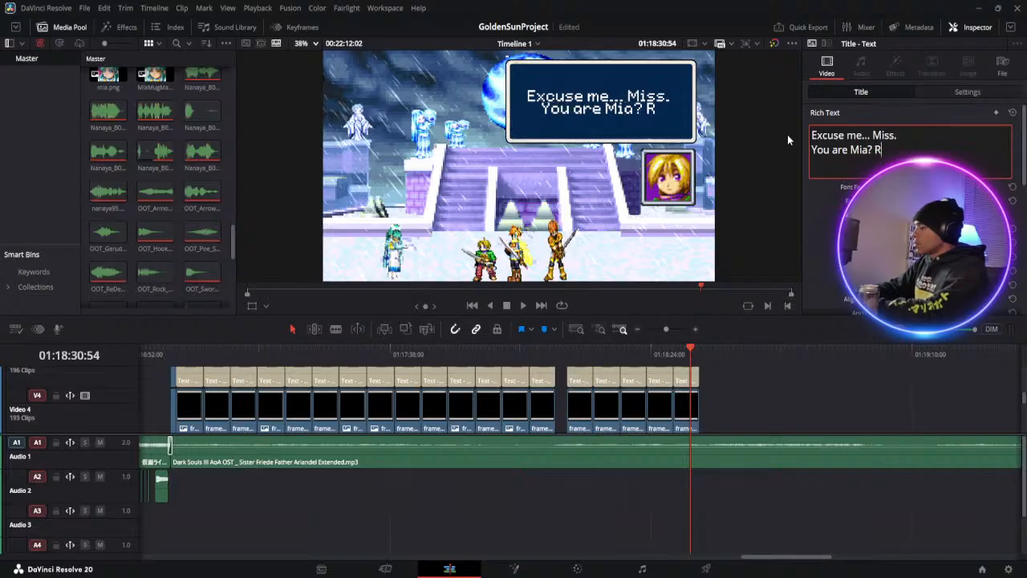
pyautogui.write('ight?')
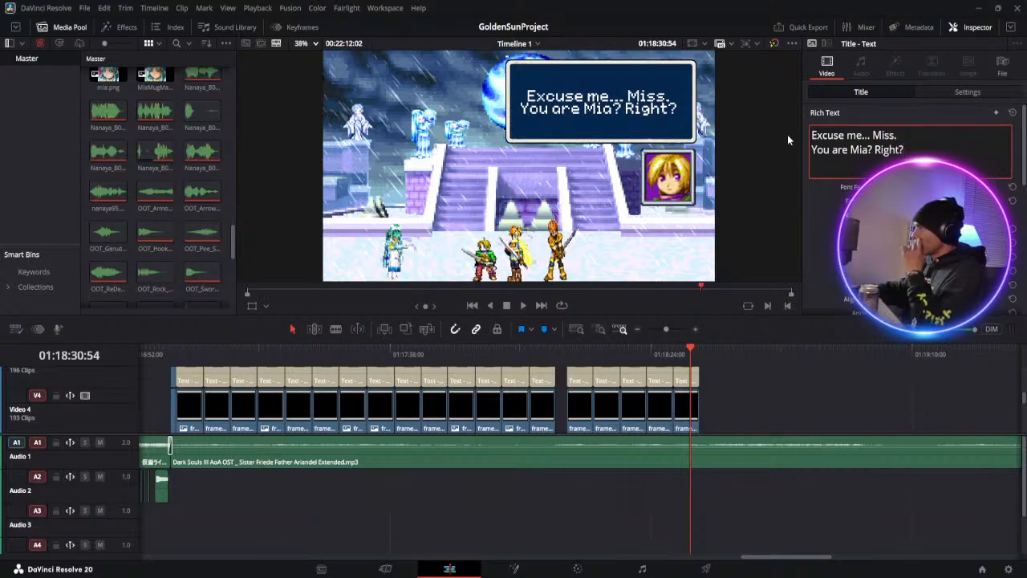
# Copy the Exclamatory.png clip at 01:17:17:34 on Video 6 and paste it at 01:18:32:37, right after Ivan's last dialogue set
pyautogui.scroll(2, 599, 386)
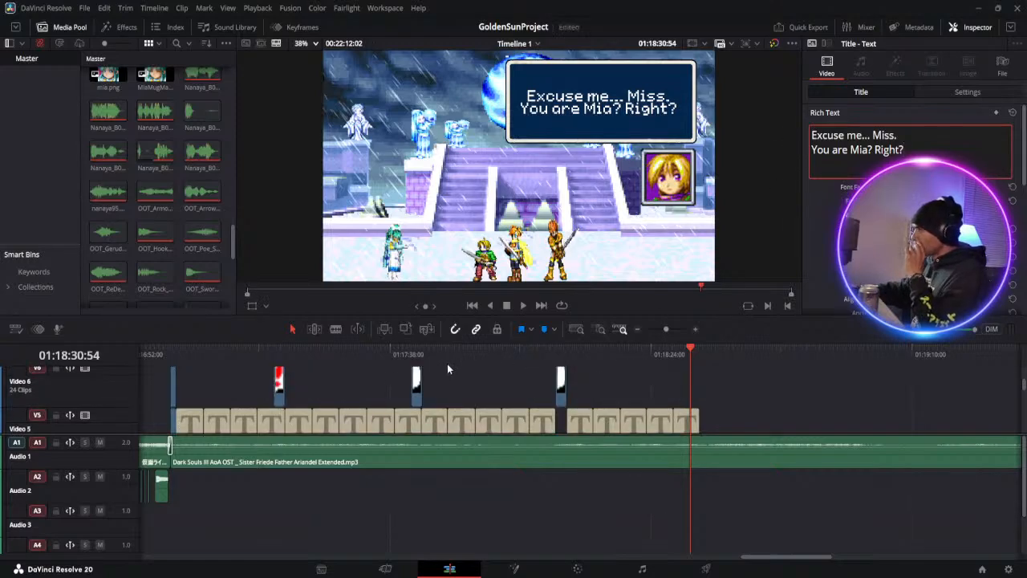
pyautogui.click(284, 348)
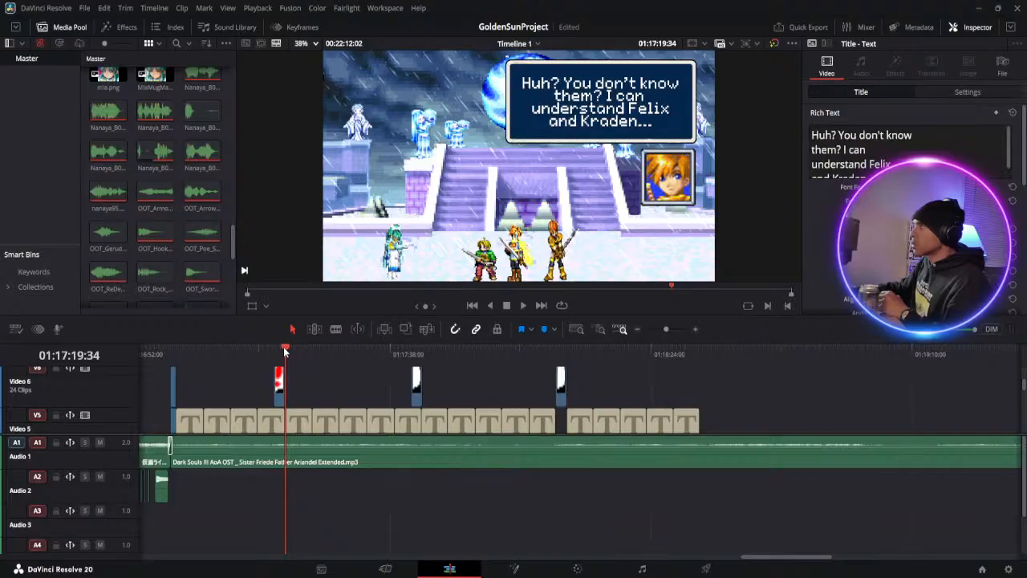
pyautogui.moveTo(280, 350); pyautogui.dragTo(279, 350)
pyautogui.click(281, 386)
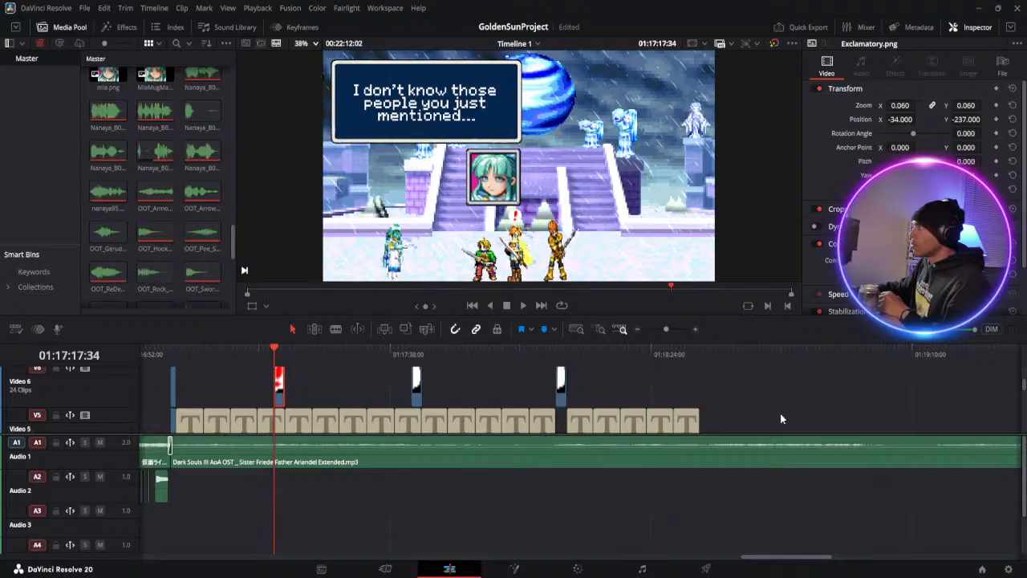
pyautogui.click(700, 382)
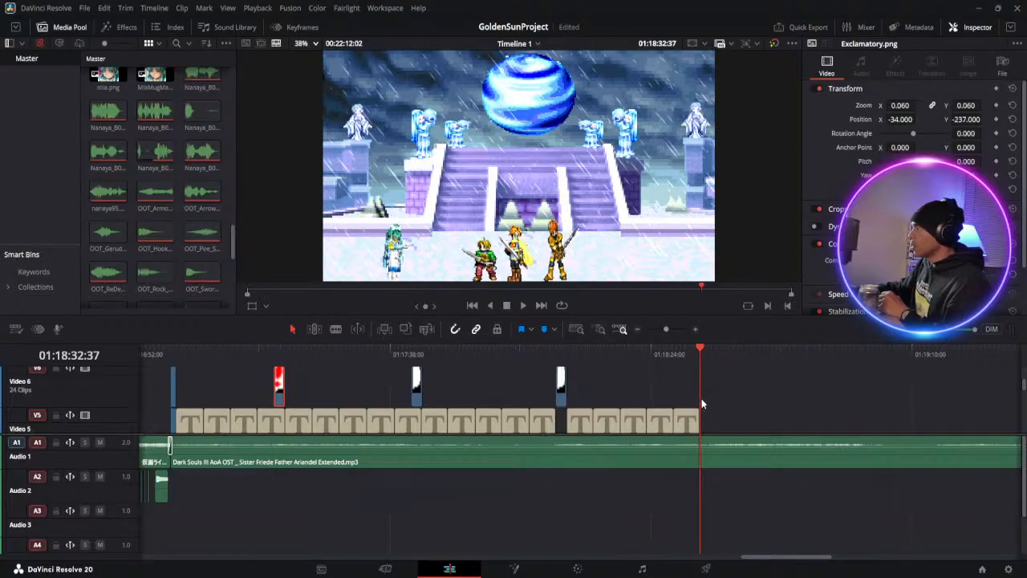
pyautogui.hotkey('ctrl', 'v')
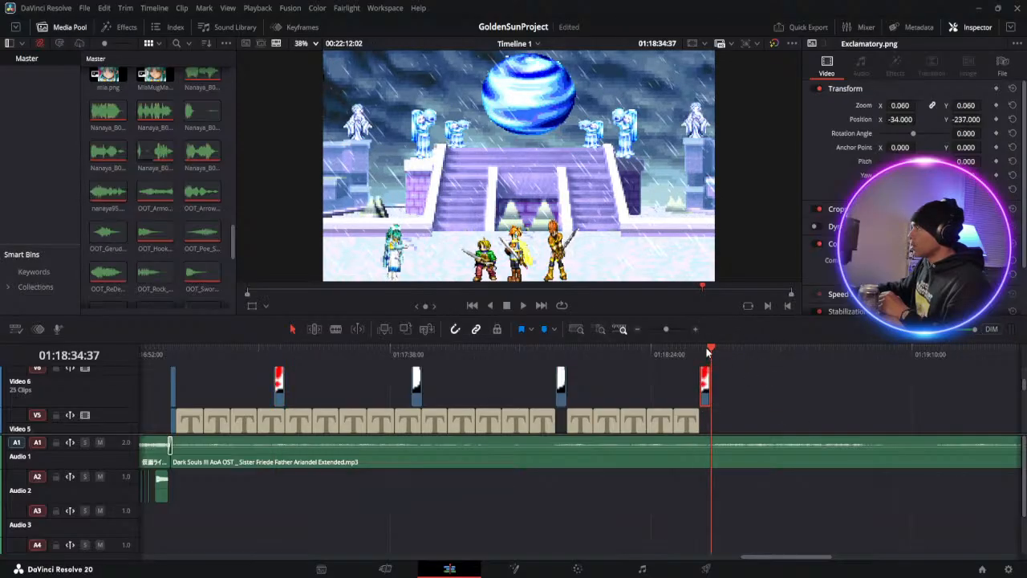
pyautogui.click(704, 351)
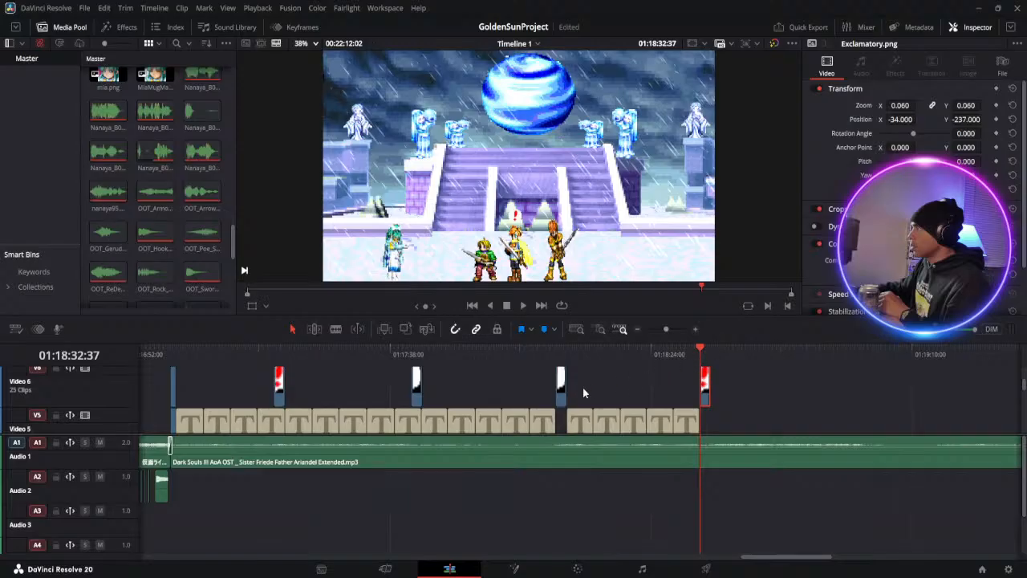
# Copy Mia's "I see... A lot of things have happened" dialogue set from Video 5 to Video 2 and paste it at 01:18:34:37, after the exclamation mark
pyautogui.scroll(-3, 584, 393)
pyautogui.scroll(3, 583, 392)
pyautogui.moveTo(516, 395)
pyautogui.mouseDown()
pyautogui.moveTo(519, 447)
pyautogui.moveTo(523, 383)
pyautogui.mouseUp()
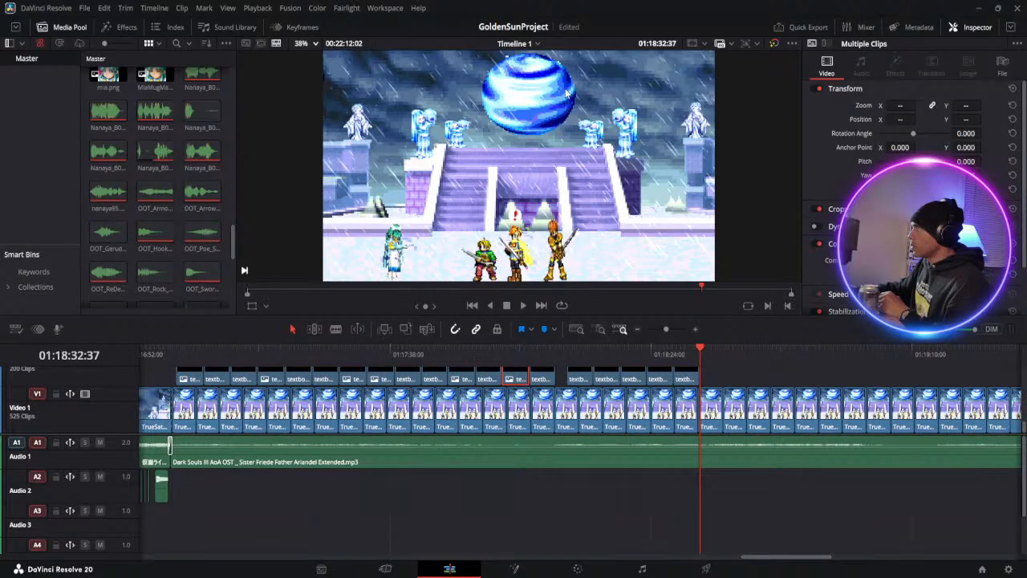
pyautogui.scroll(5, 712, 391)
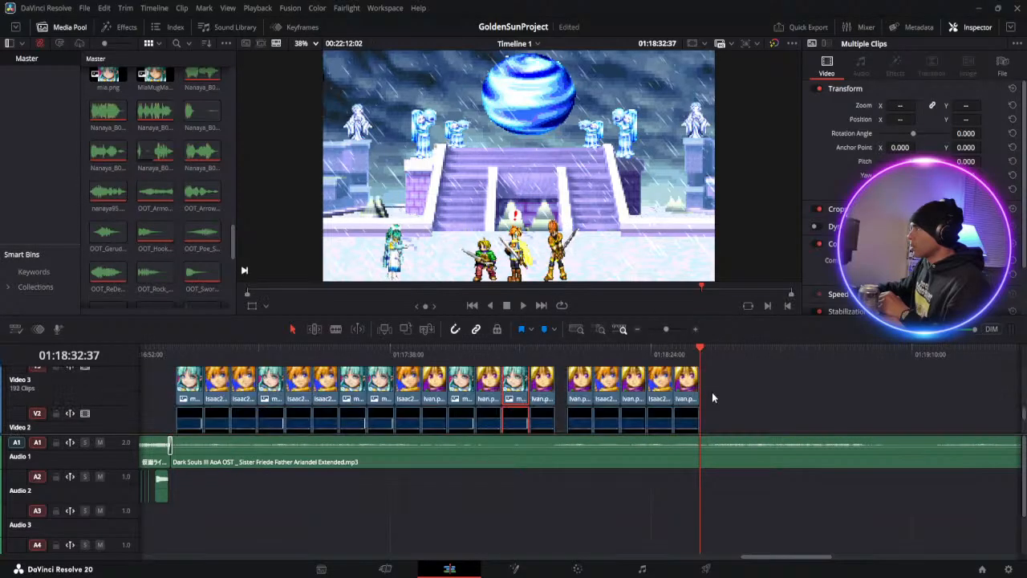
pyautogui.click(710, 352)
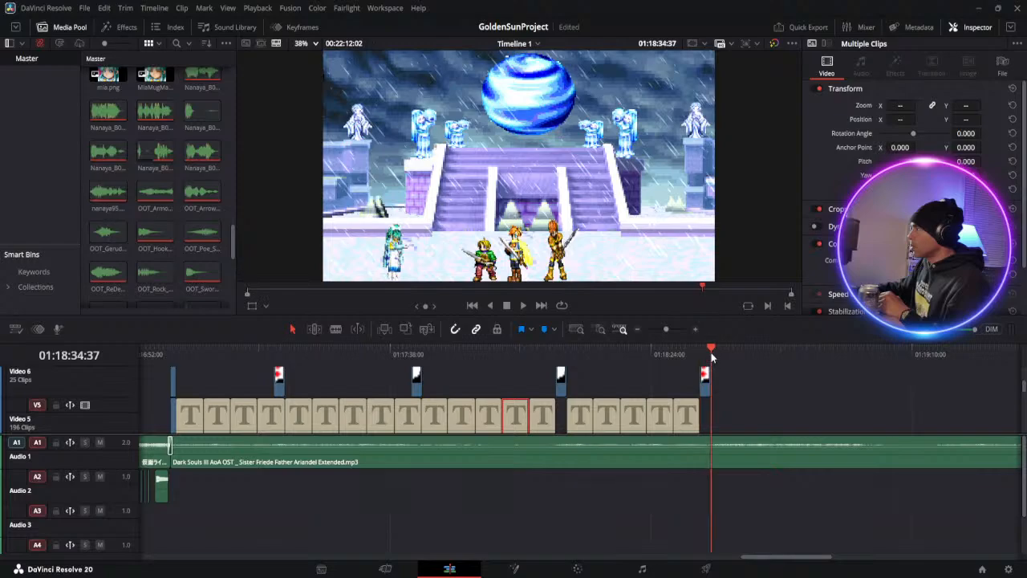
pyautogui.click(712, 383)
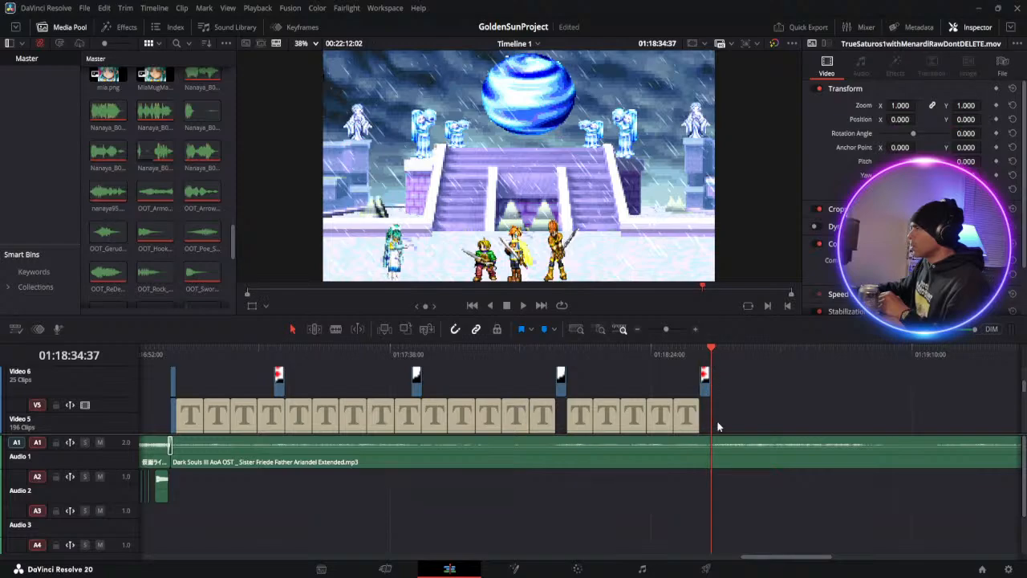
pyautogui.hotkey('ctrl', 'v')
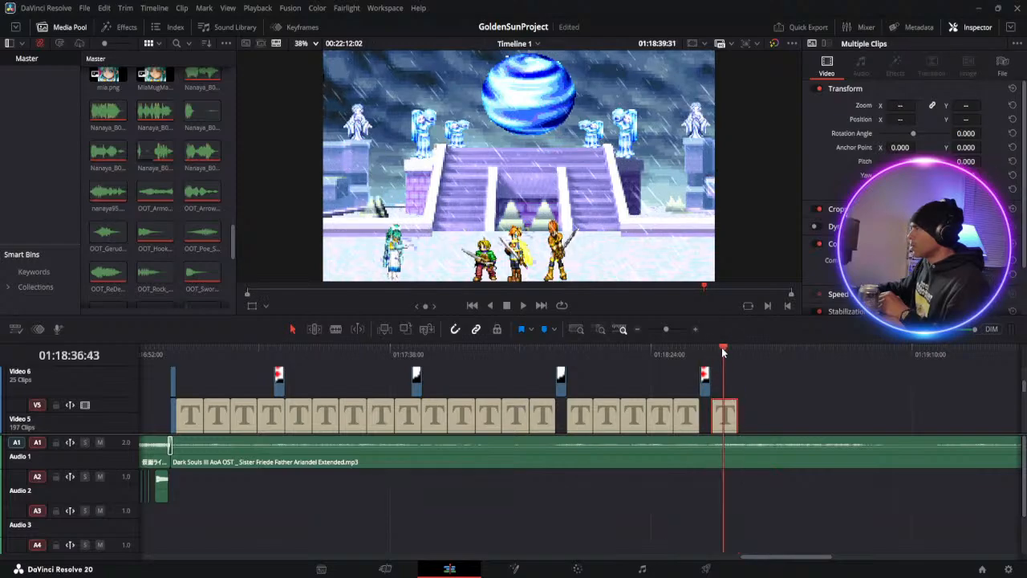
# Replace the text of the last Mia title on Video 5 with "Yes... That is my name." and "Why do you ask?" on two lines
pyautogui.click(722, 347)
pyautogui.click(757, 418)
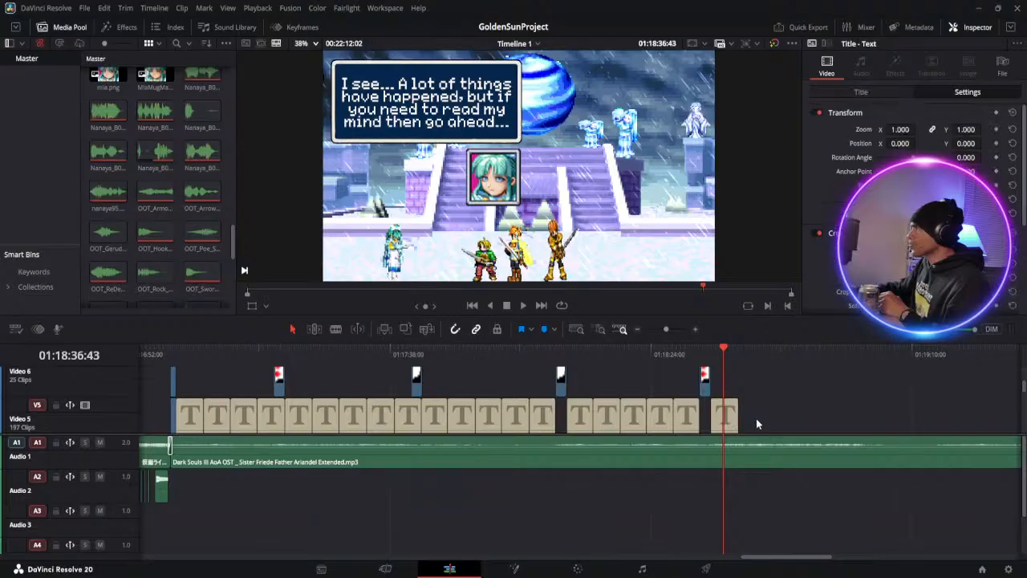
pyautogui.click(876, 90)
pyautogui.scroll(-1, 909, 156)
pyautogui.moveTo(931, 171); pyautogui.dragTo(811, 114)
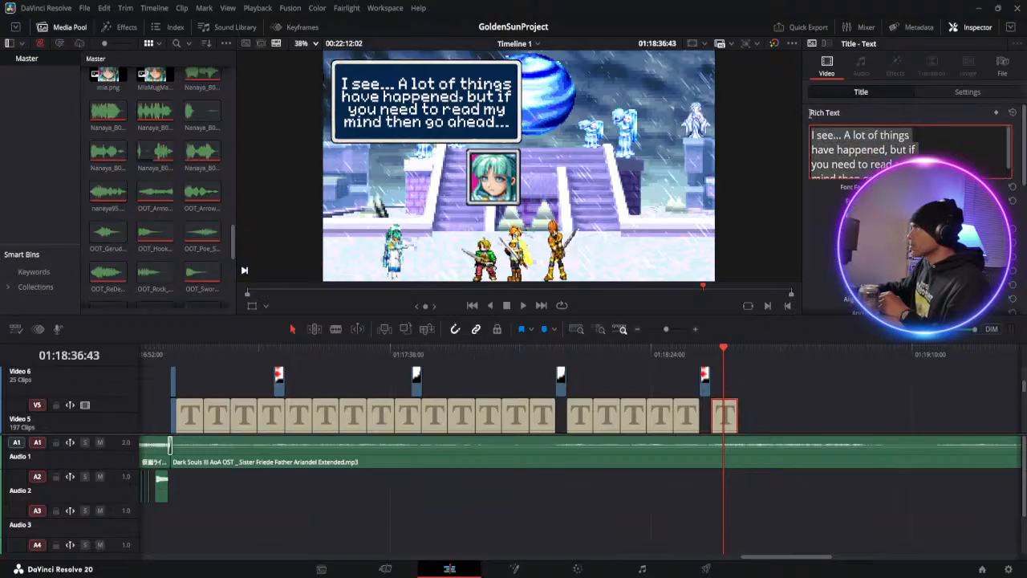
pyautogui.write('Y')
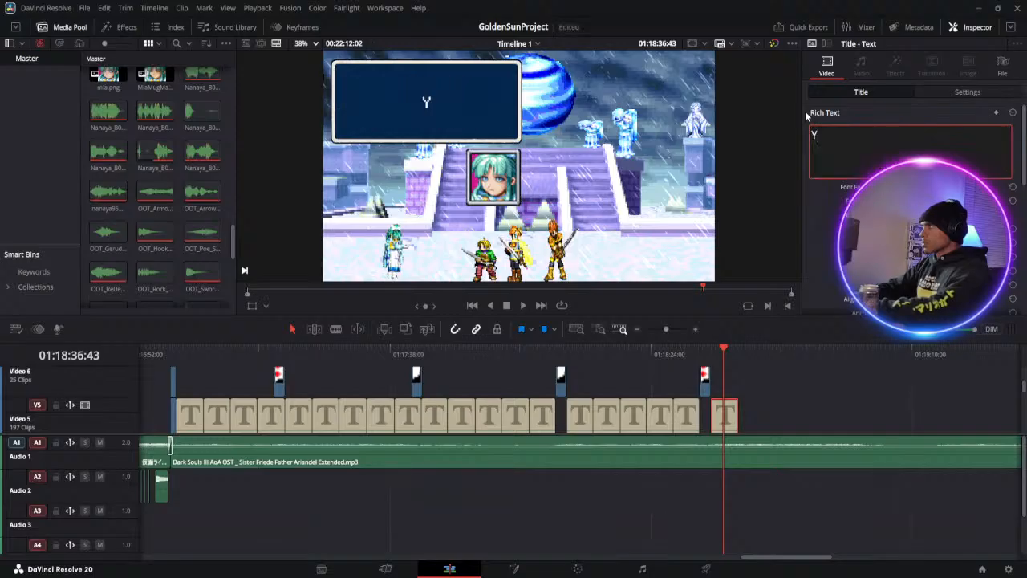
pyautogui.write('es/')
pyautogui.press('BackSpace')
pyautogui.write('.')
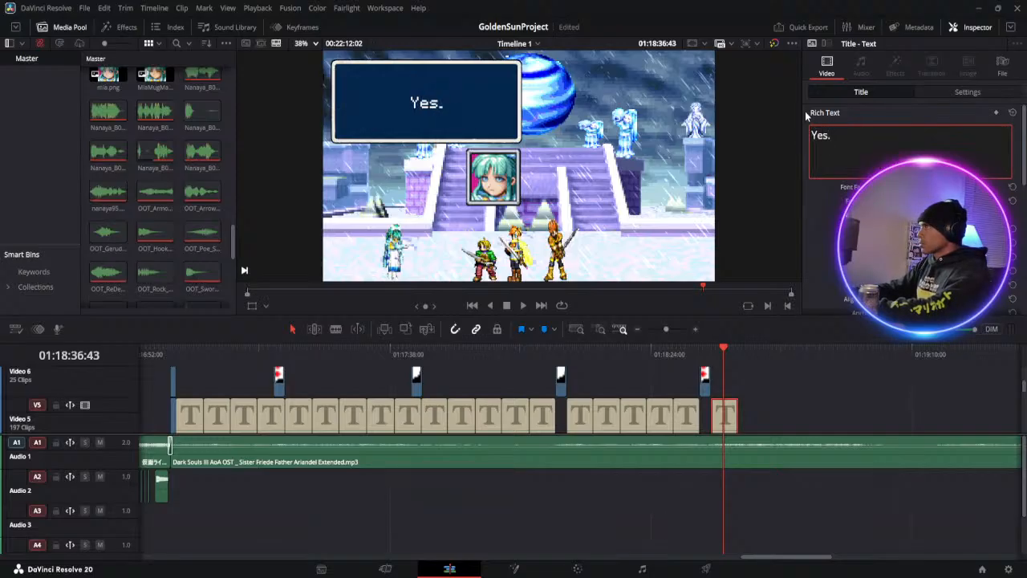
pyautogui.write('.. Ths')
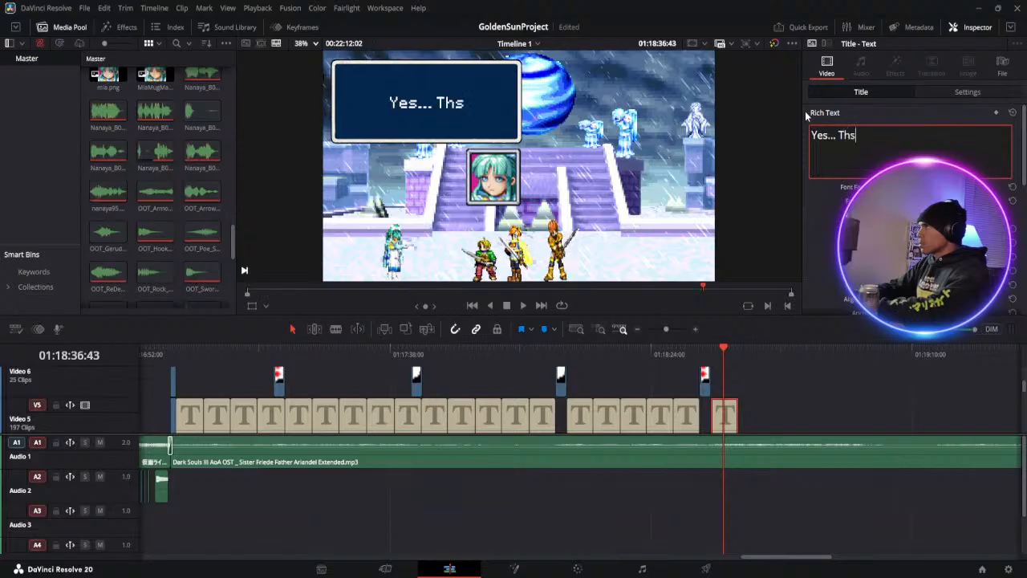
pyautogui.press('BackSpace')
pyautogui.write("at'")
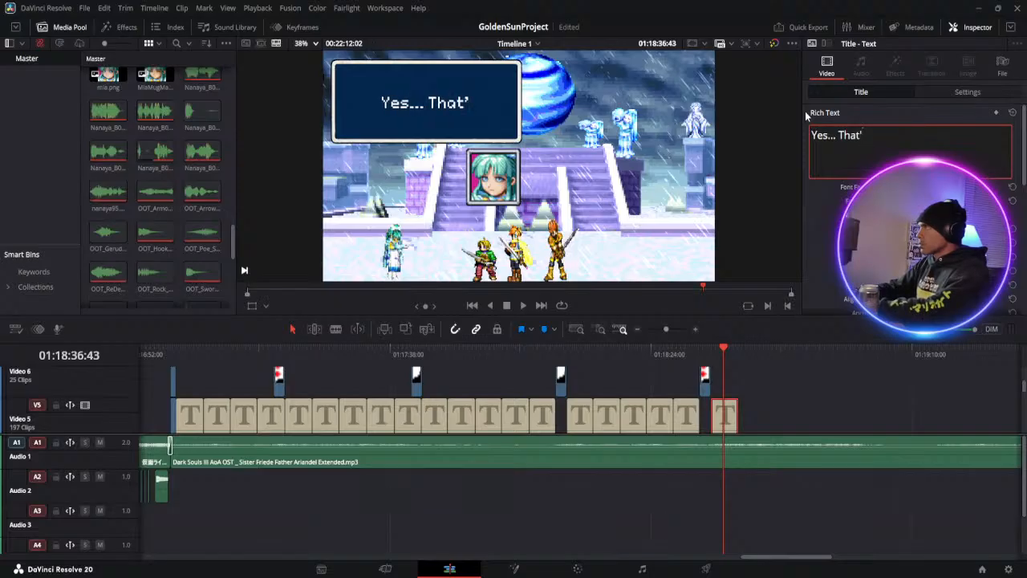
pyautogui.press('BackSpace')
pyautogui.write('is my')
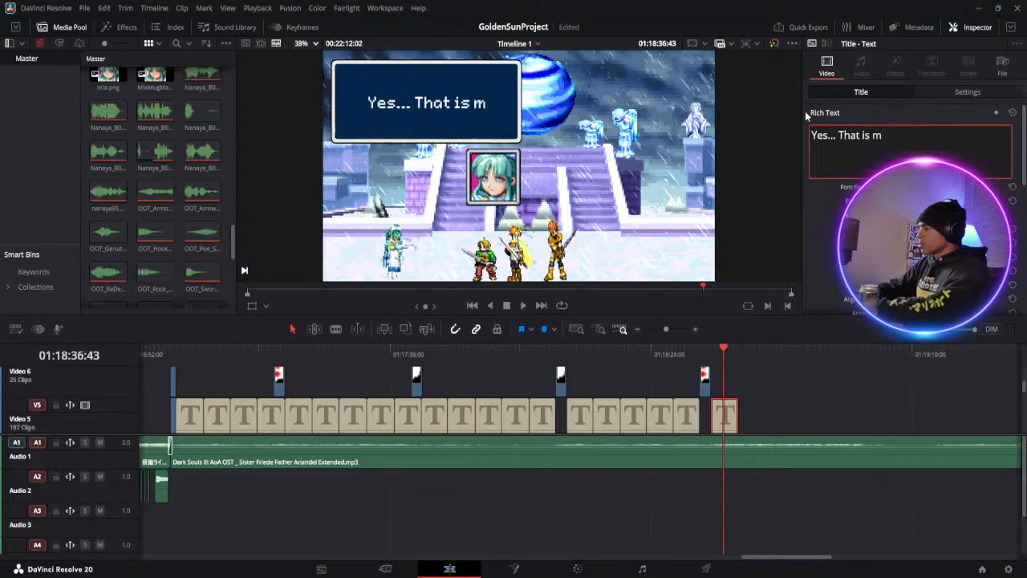
pyautogui.write('e')
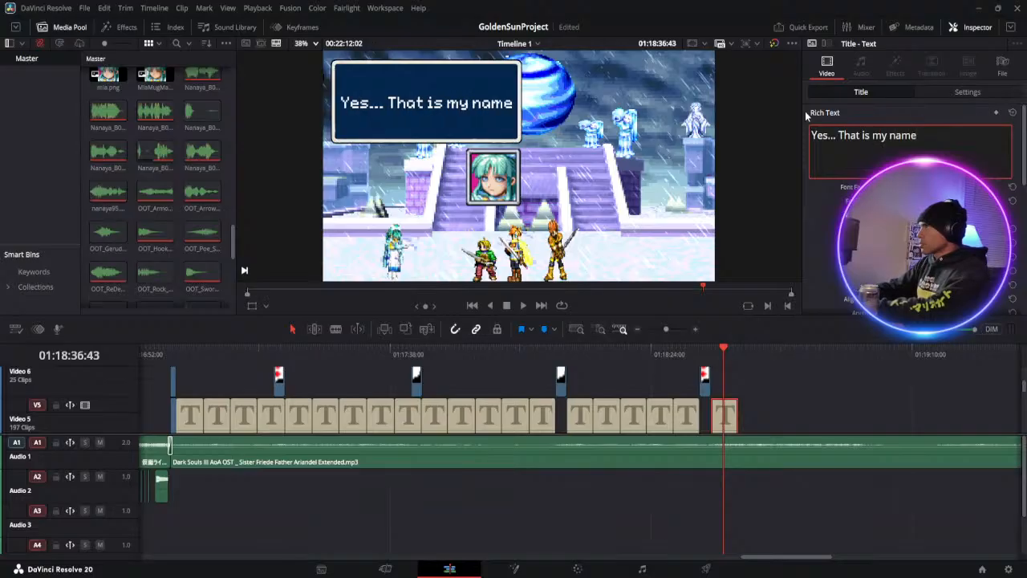
pyautogui.write('.')
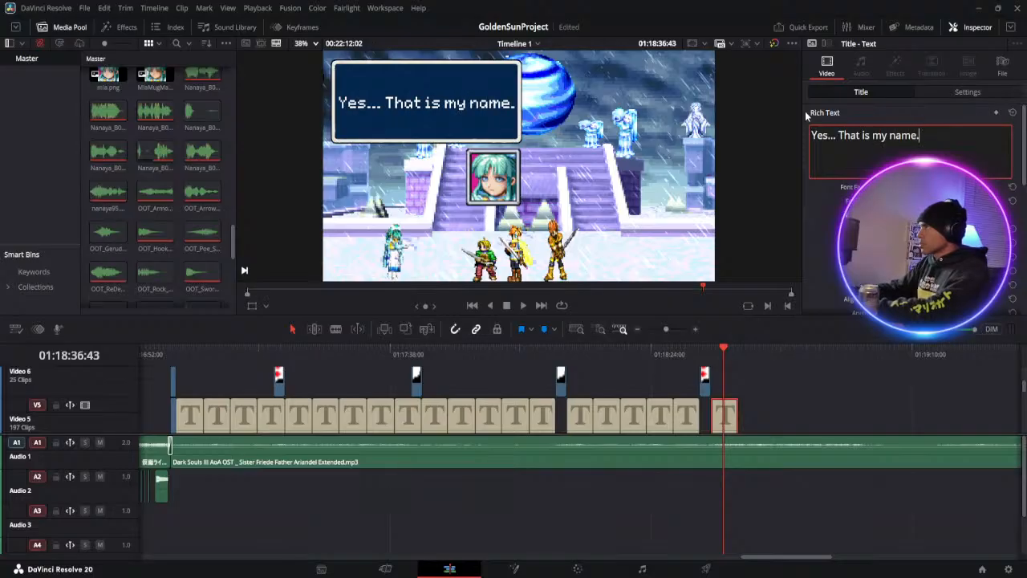
pyautogui.press('Return')
pyautogui.write('Wh')
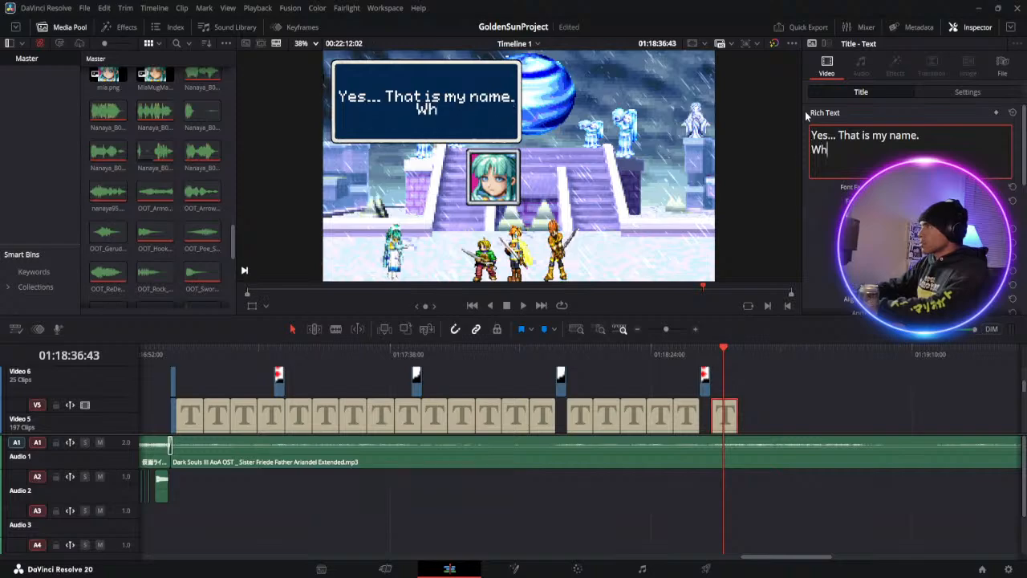
pyautogui.write('y do ')
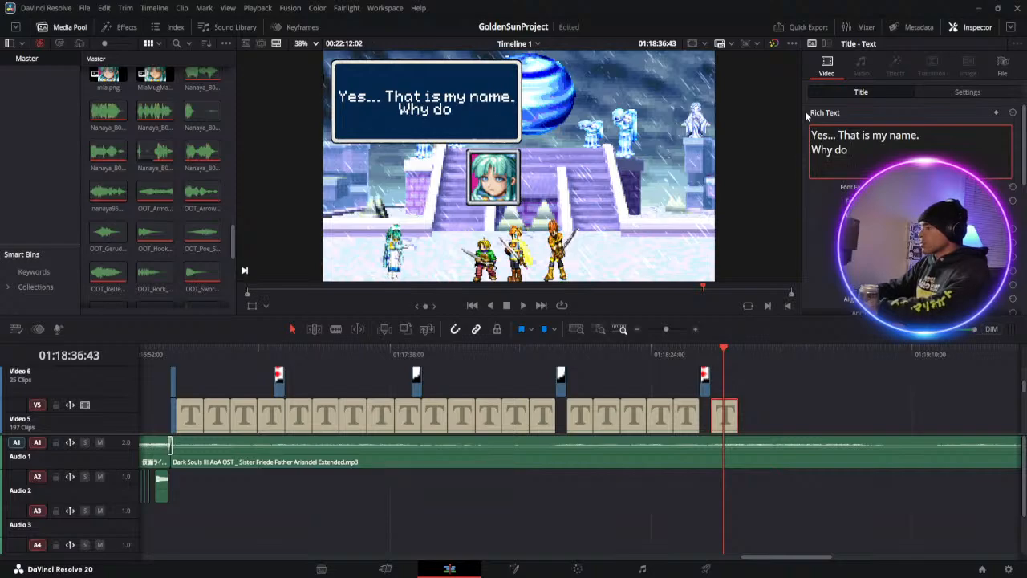
pyautogui.write('you a')
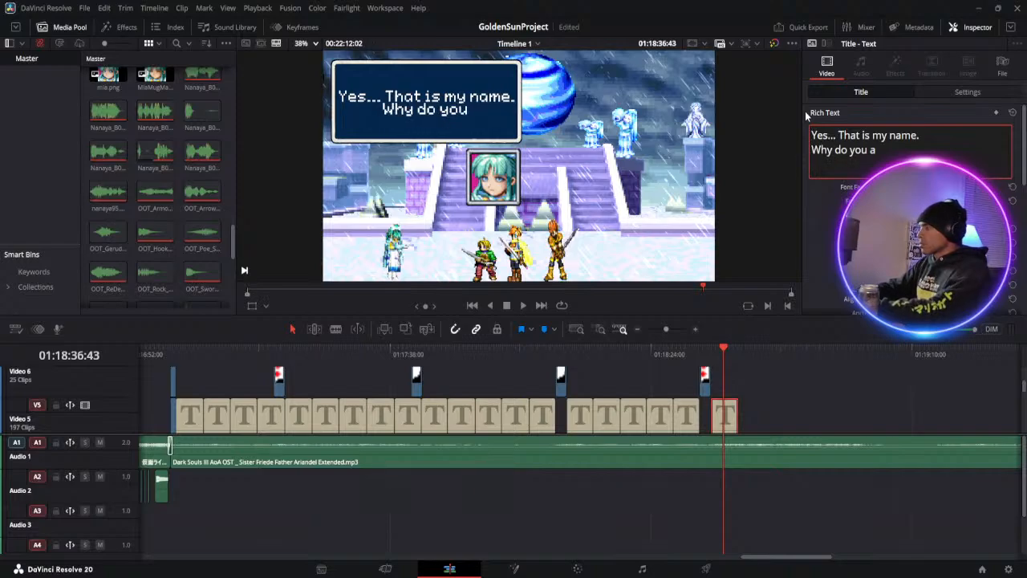
pyautogui.write('sk?')
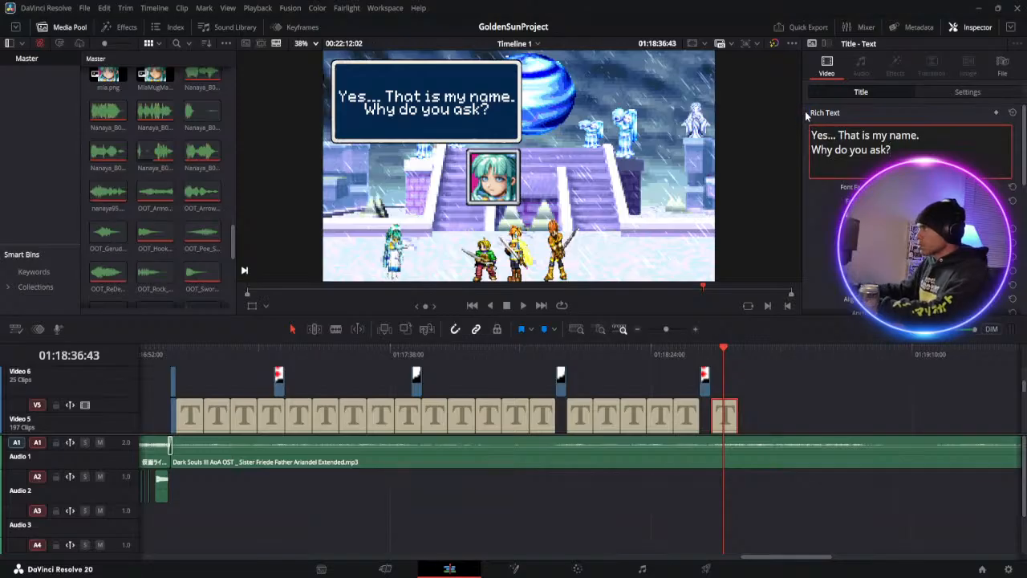
# Copy Ivan's "Excuse me... Miss." dialogue set from Video 5 to Video 2 and paste it at 01:18:39:31, after Mia's last set
pyautogui.scroll(-3, 696, 387)
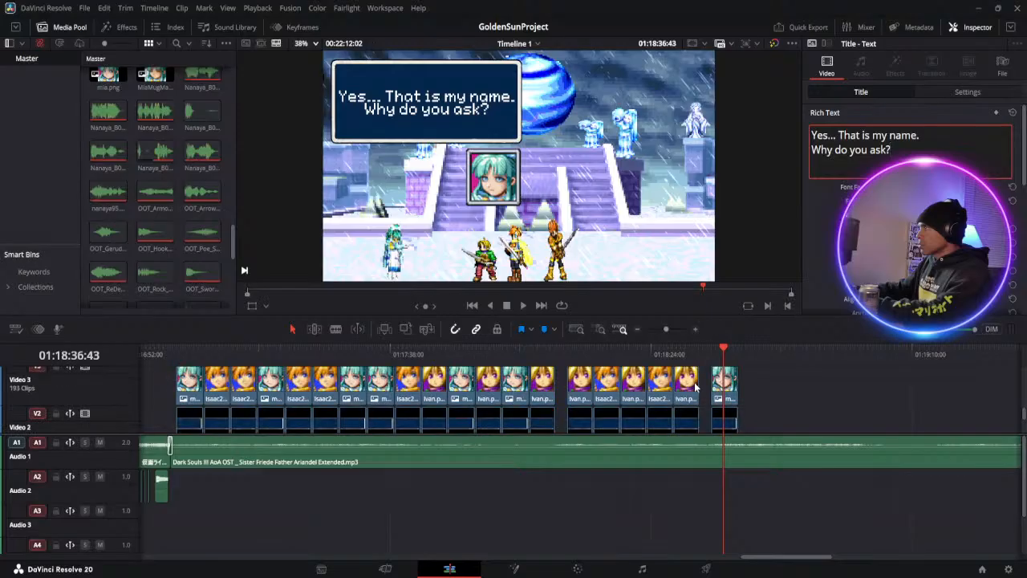
pyautogui.scroll(5, 696, 387)
pyautogui.scroll(-2, 695, 386)
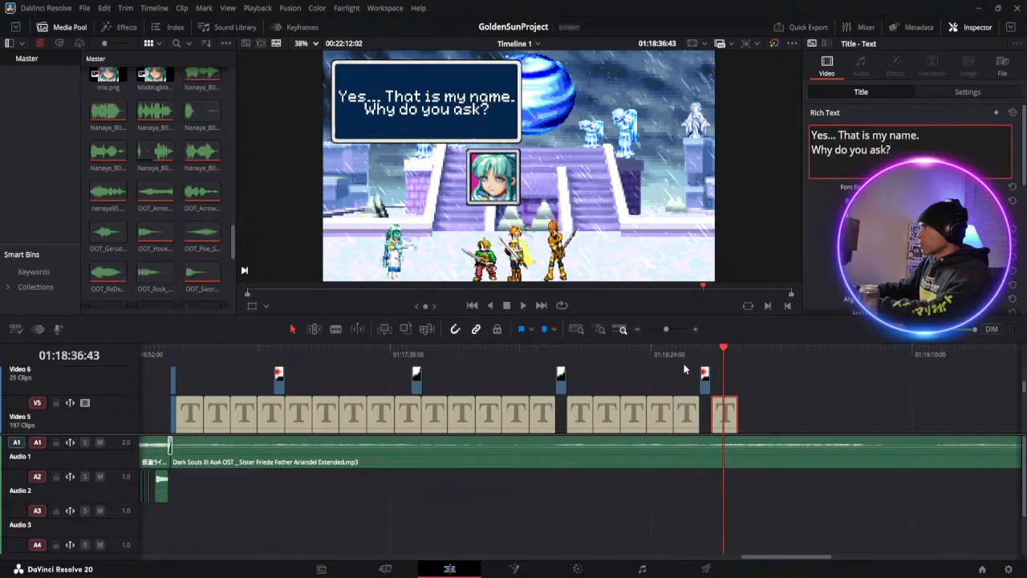
pyautogui.moveTo(688, 355); pyautogui.dragTo(698, 427)
pyautogui.scroll(-3, 686, 433)
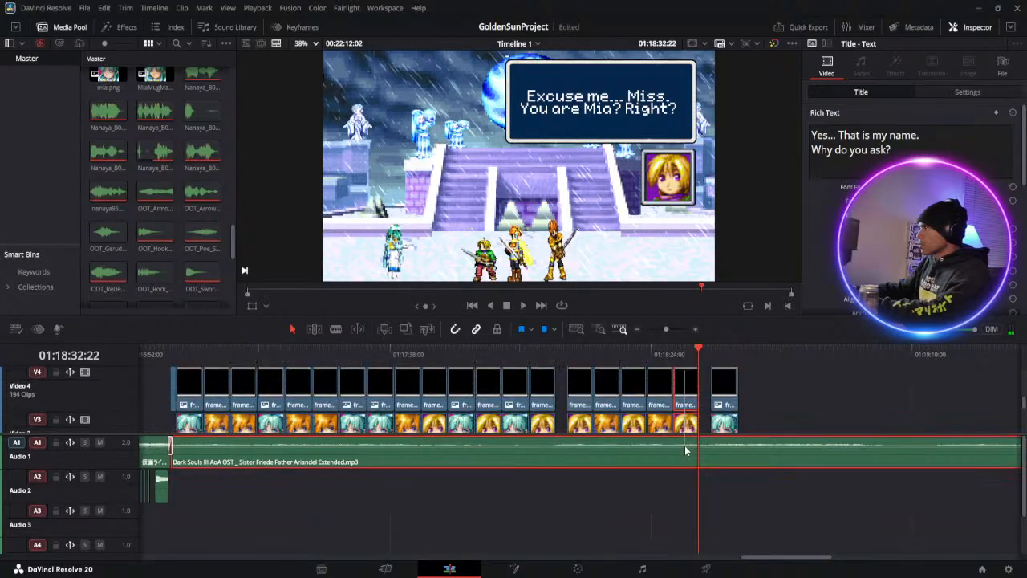
pyautogui.click(692, 423)
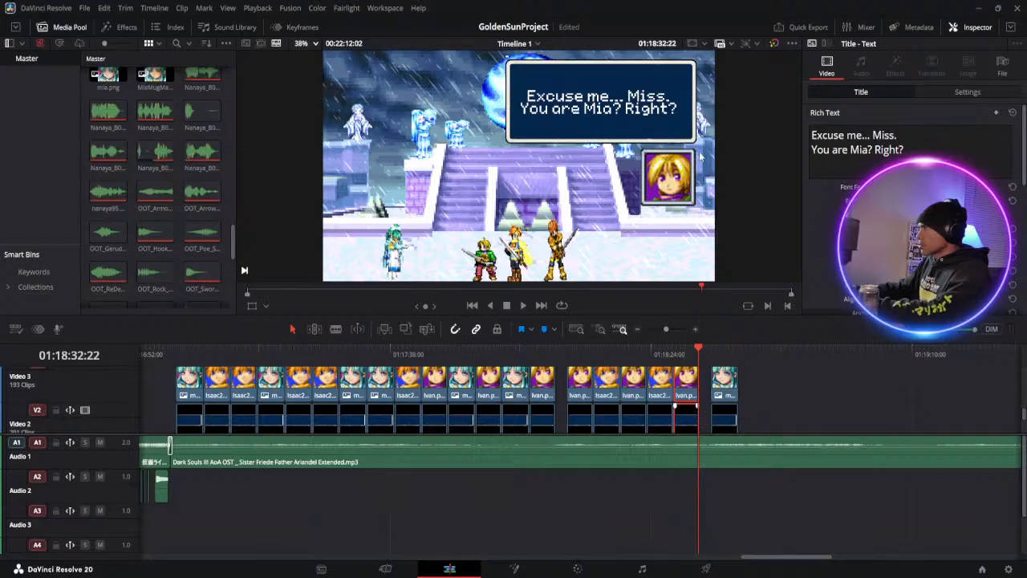
pyautogui.click(741, 350)
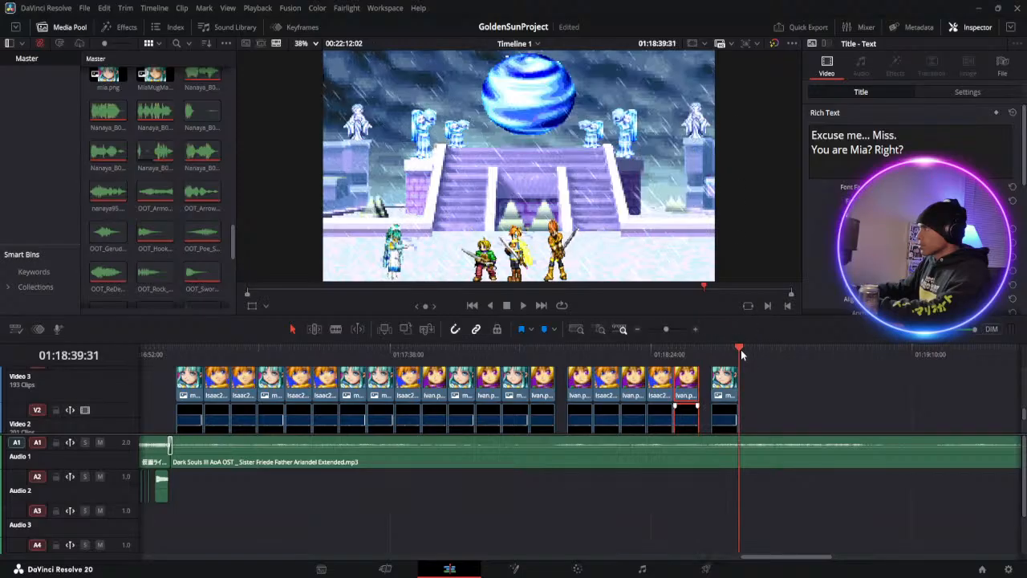
pyautogui.hotkey('ctrl', 'v')
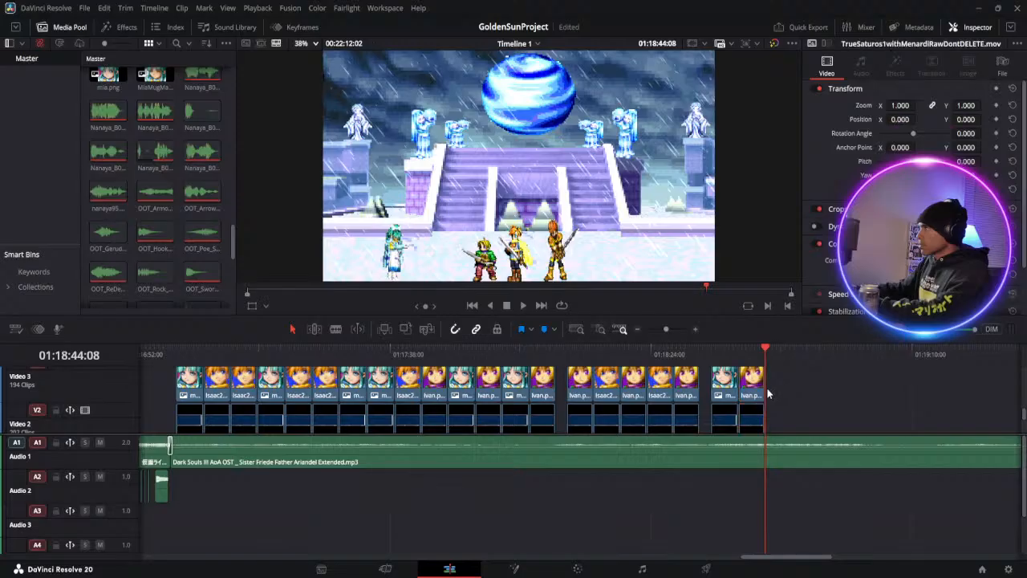
# Replace the text of the newly pasted Ivan title on Video 5 with "Earlier. I read your" and "mind and..." on two lines
pyautogui.scroll(2, 766, 387)
pyautogui.click(755, 370)
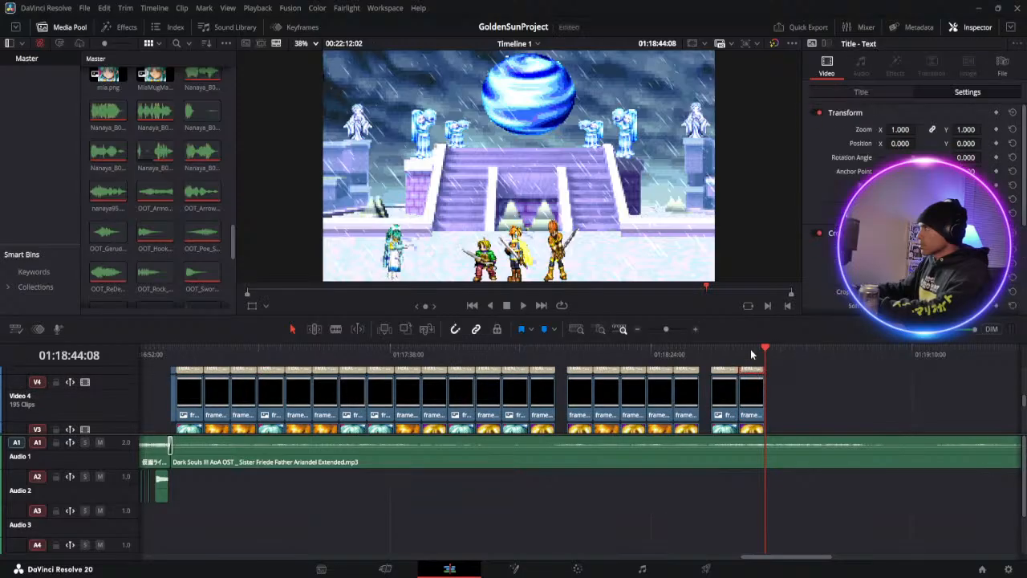
pyautogui.click(750, 349)
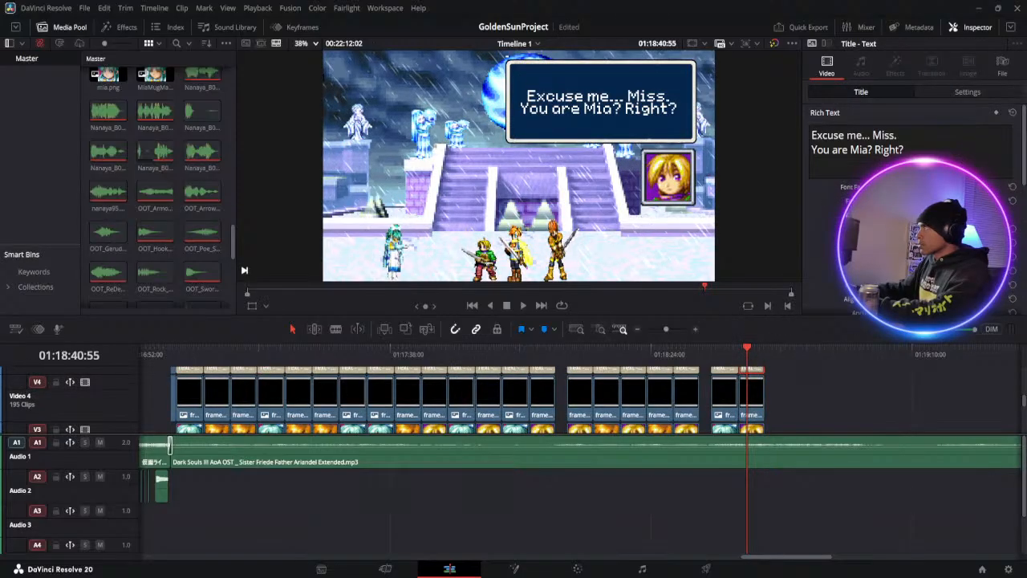
pyautogui.click(912, 153)
pyautogui.moveTo(913, 152); pyautogui.dragTo(803, 129)
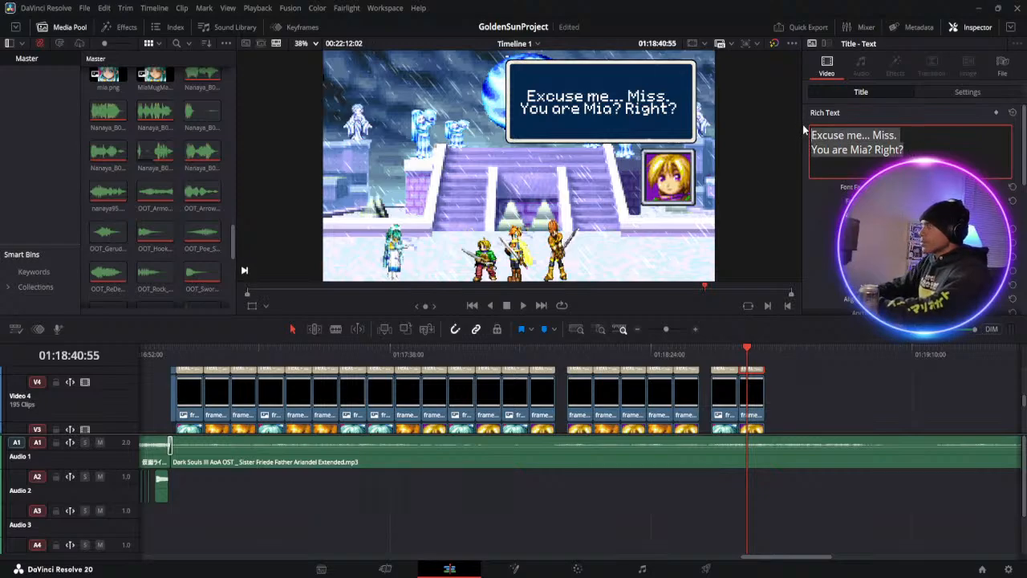
pyautogui.press('BackSpace')
pyautogui.write('Ear')
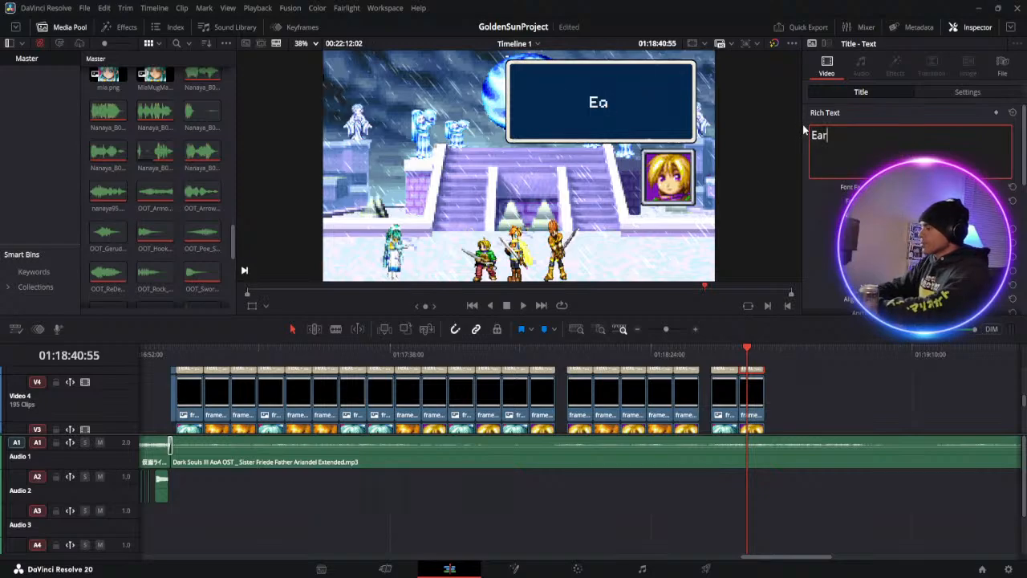
pyautogui.write('lier. I read your')
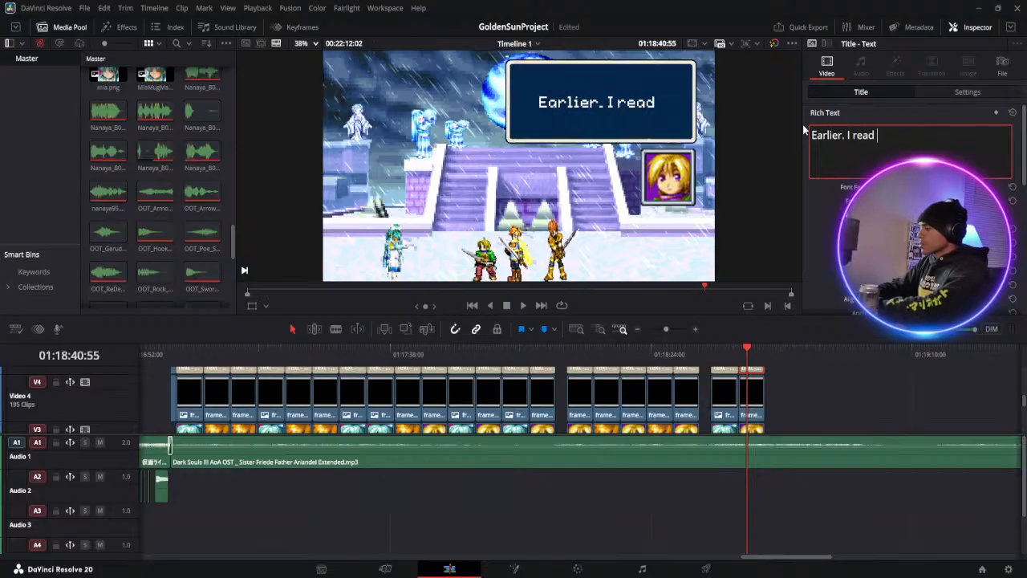
pyautogui.write(' min')
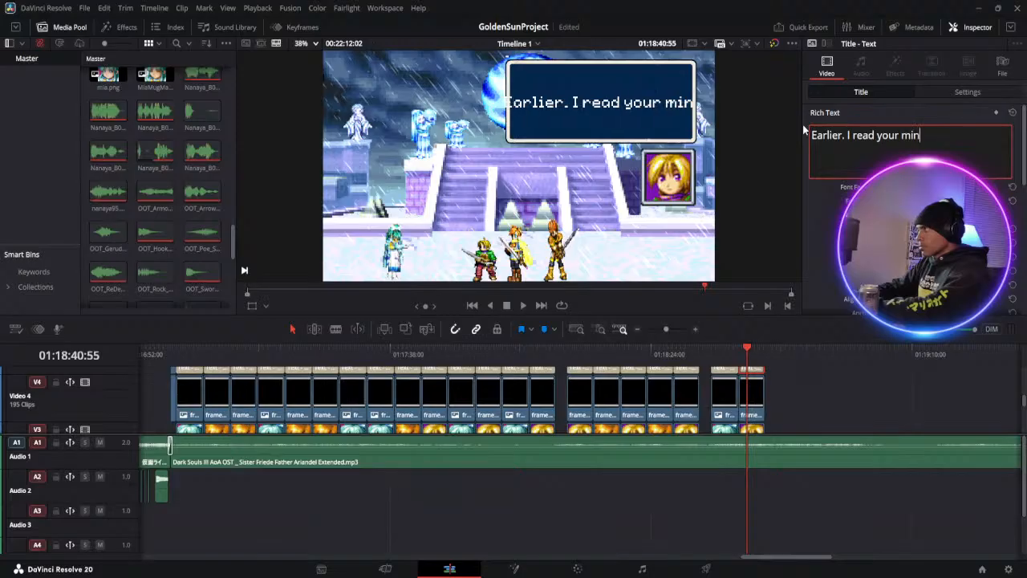
pyautogui.press('BackSpace')
pyautogui.press('BackSpace')
pyautogui.press('BackSpace')
pyautogui.press('BackSpace')
pyautogui.press('Return')
pyautogui.write('mind')
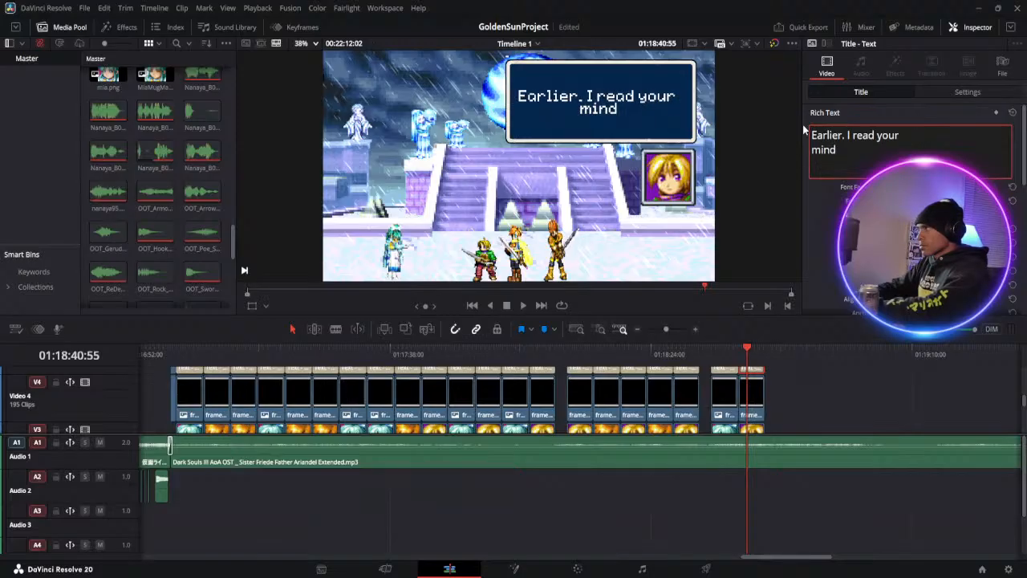
pyautogui.write(' and...')
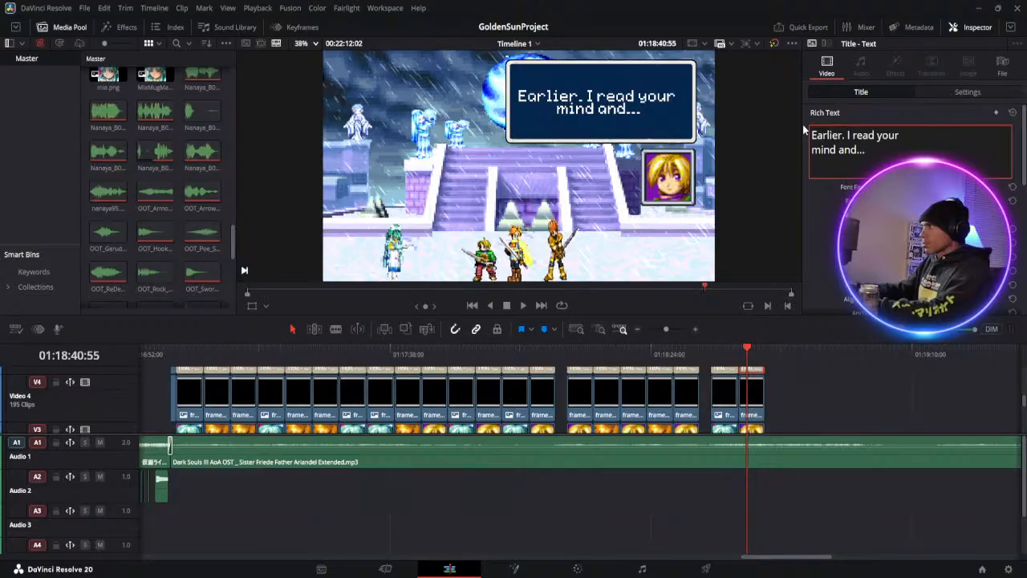
# Copy Mia's "Yes... That is my name." dialogue set from Video 5 to Video 2 and paste it at 01:18:44:08, after Ivan's last set
pyautogui.scroll(2, 735, 418)
pyautogui.click(726, 393)
pyautogui.scroll(-2, 730, 443)
pyautogui.click(726, 411)
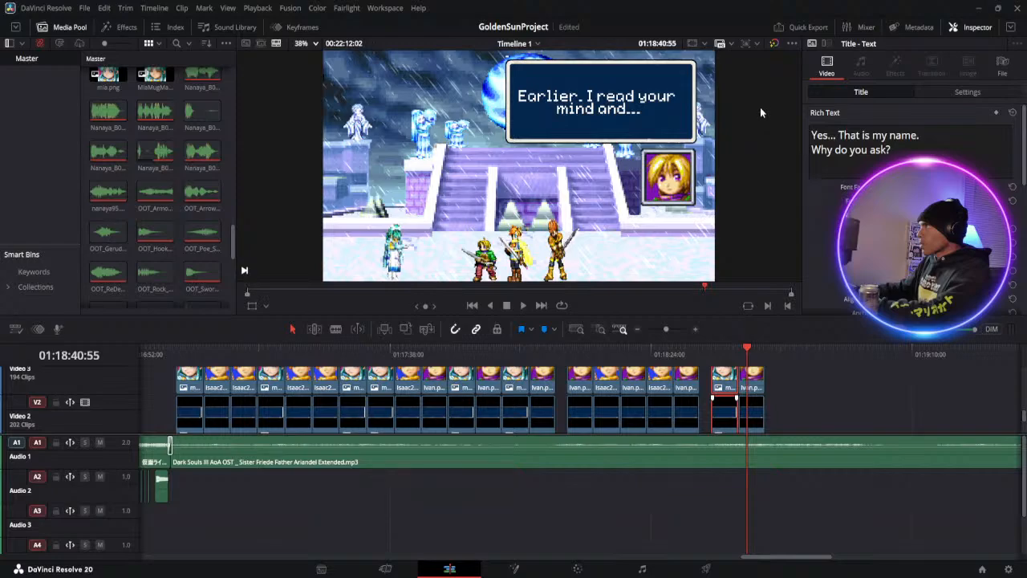
pyautogui.click(767, 351)
pyautogui.press('Down')
pyautogui.click(766, 351)
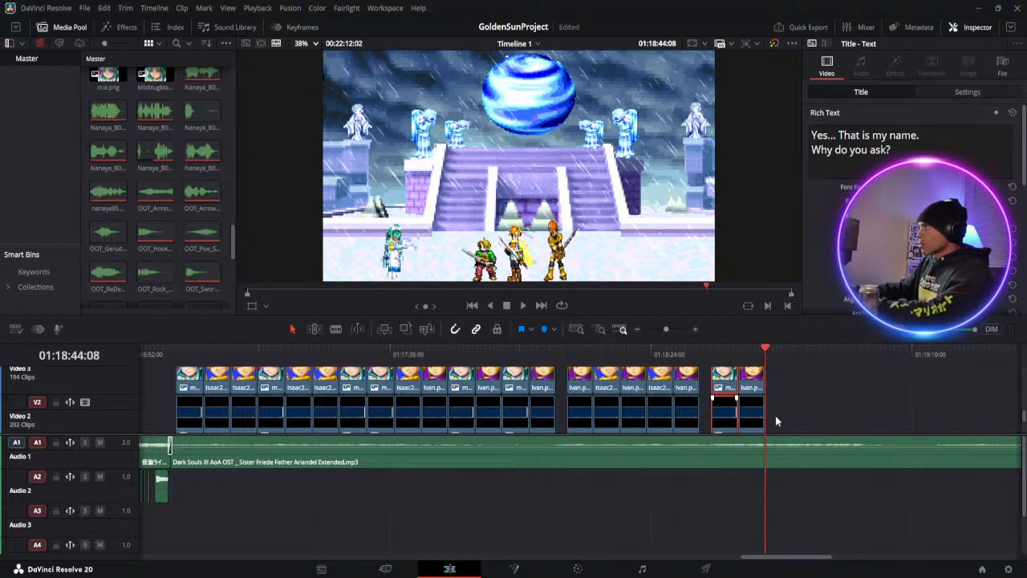
pyautogui.click(776, 416)
pyautogui.press('Down')
pyautogui.click(766, 351)
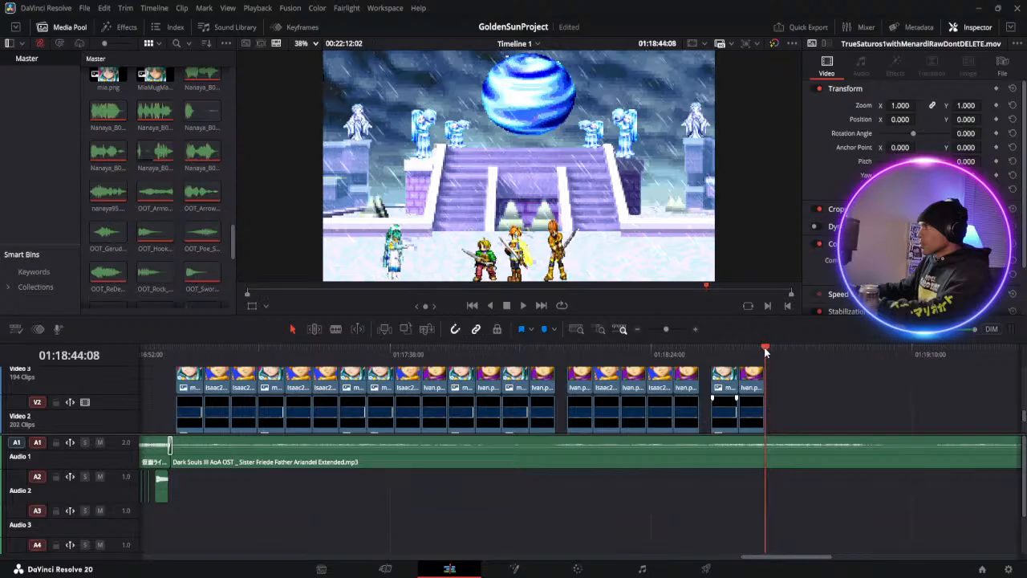
pyautogui.hotkey('ctrl', 'v')
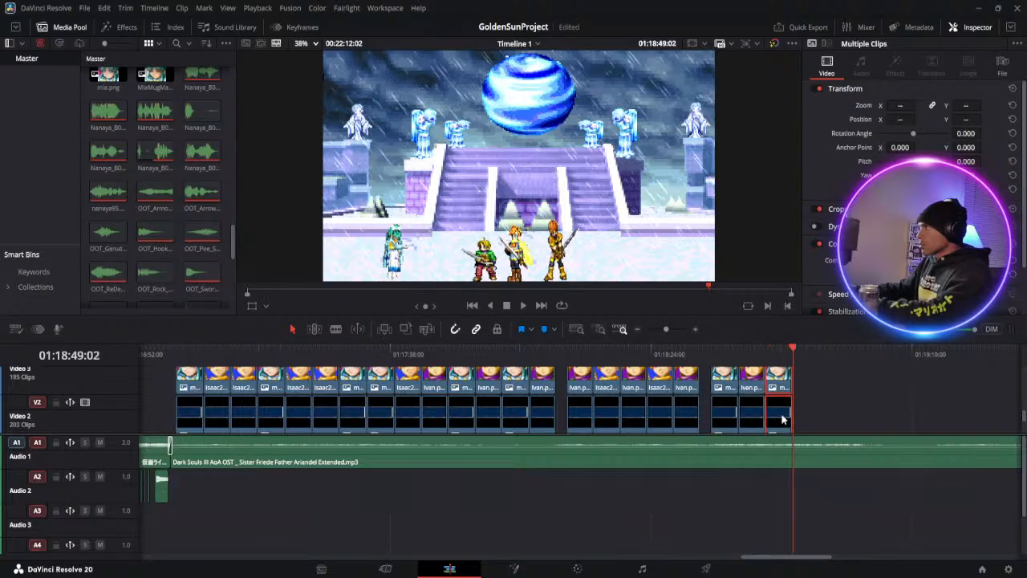
# Replace the newly pasted Mia title's text with "Boy... I told you", "earlier not to waste", "my time. I don't need", "suspense..." on four lines
pyautogui.scroll(2, 778, 417)
pyautogui.scroll(2, 818, 403)
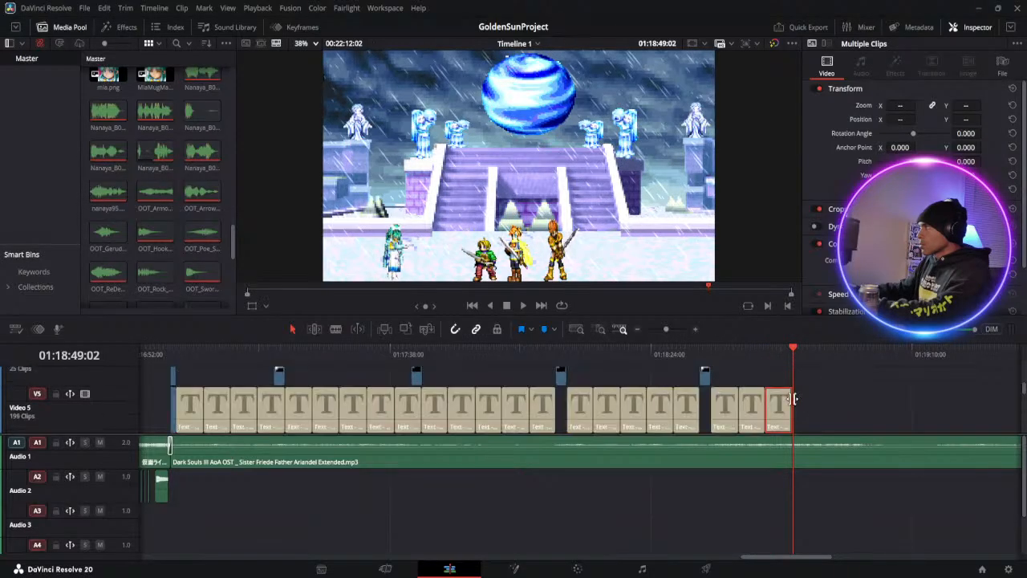
pyautogui.press('Up')
pyautogui.click(787, 405)
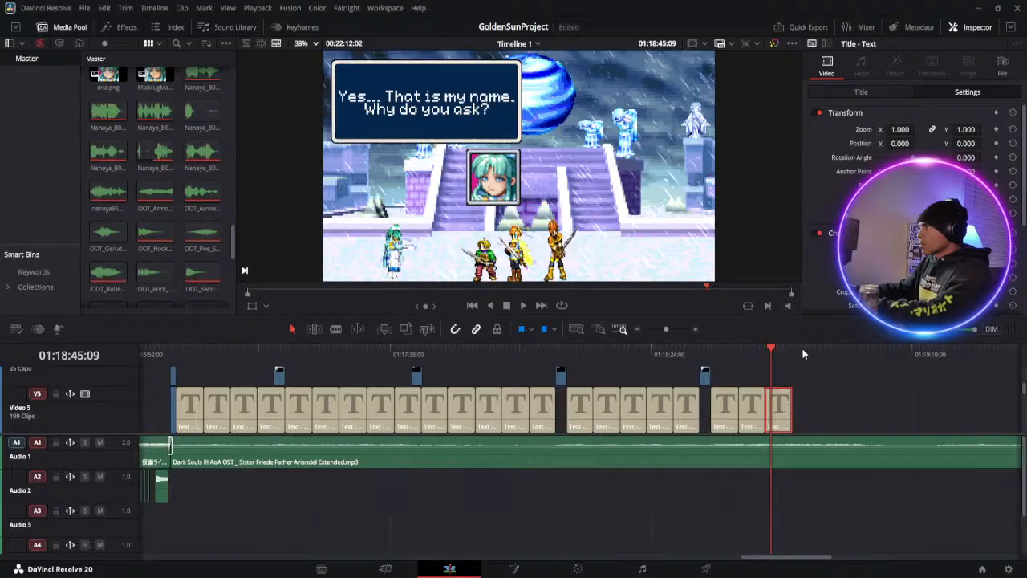
pyautogui.click(880, 92)
pyautogui.click(899, 148)
pyautogui.hotkey('ctrl', 'a')
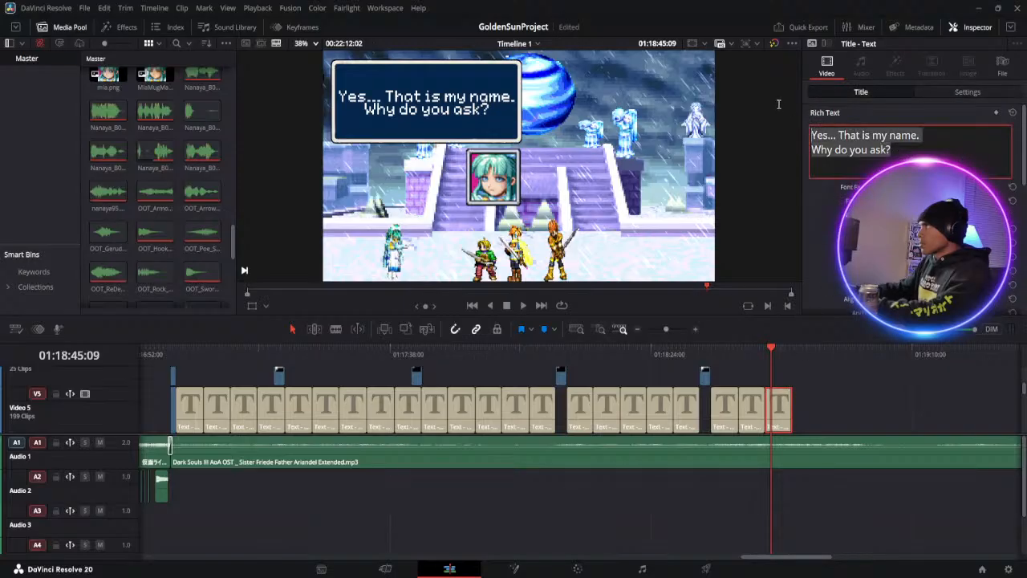
pyautogui.write('Bo')
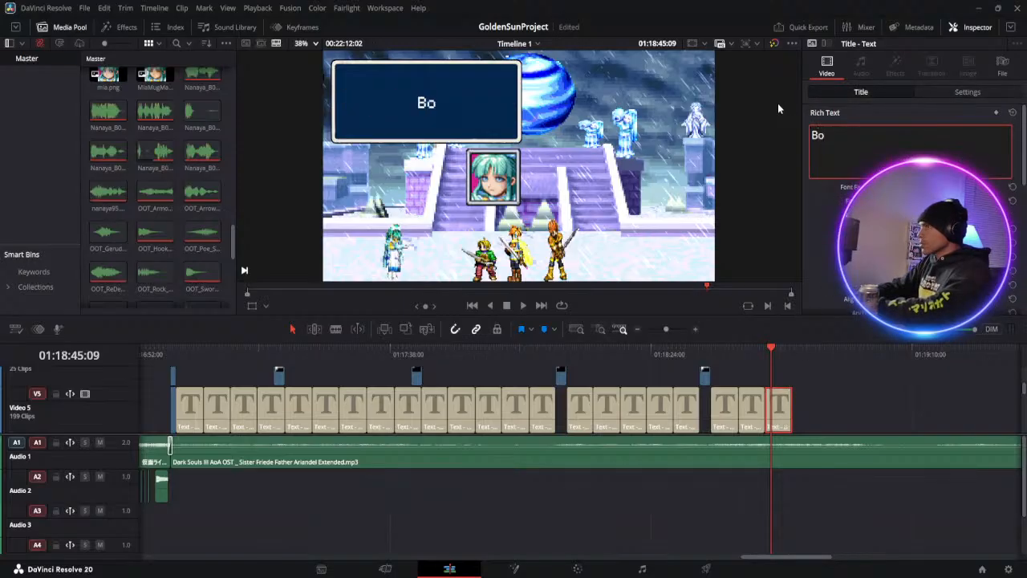
pyautogui.write('y... ')
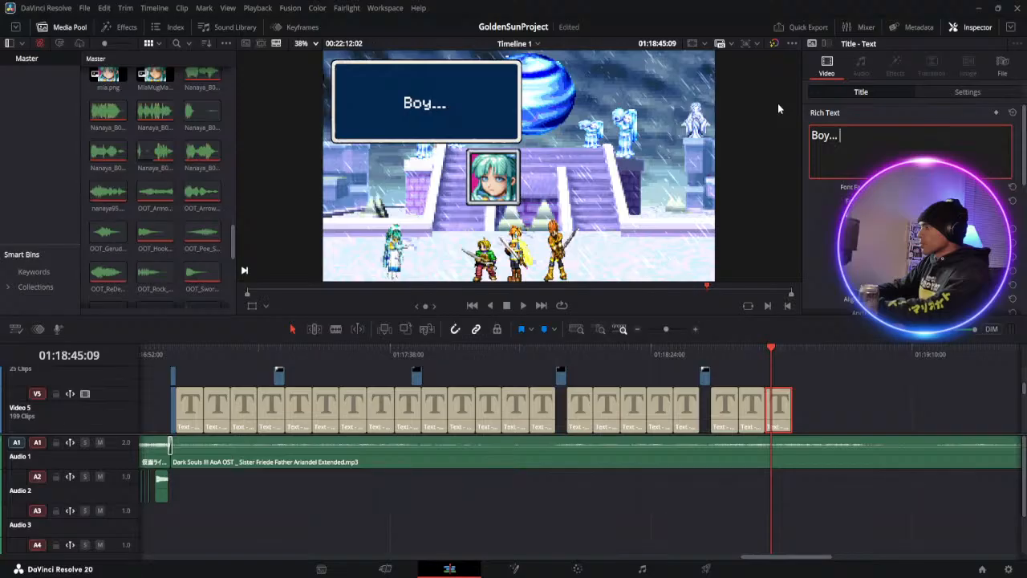
pyautogui.write("I don'")
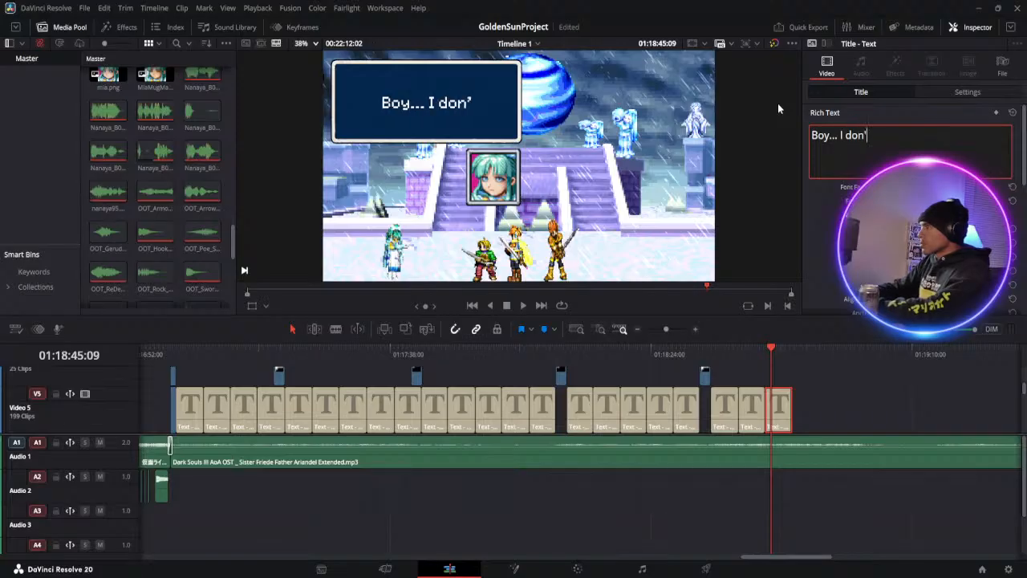
pyautogui.press('BackSpace')
pyautogui.press('BackSpace')
pyautogui.press('BackSpace')
pyautogui.press('BackSpace')
pyautogui.write('t')
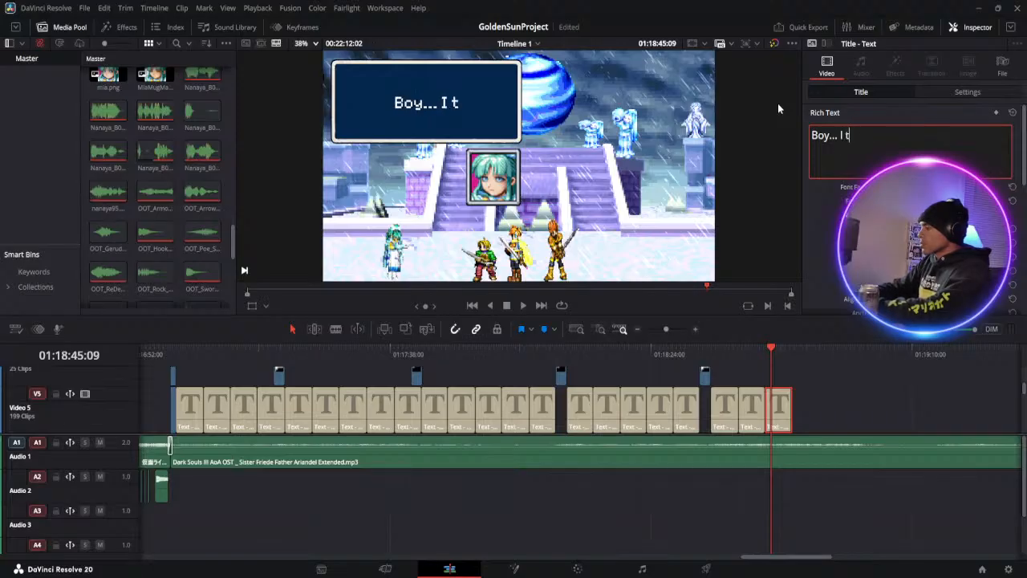
pyautogui.write('old you')
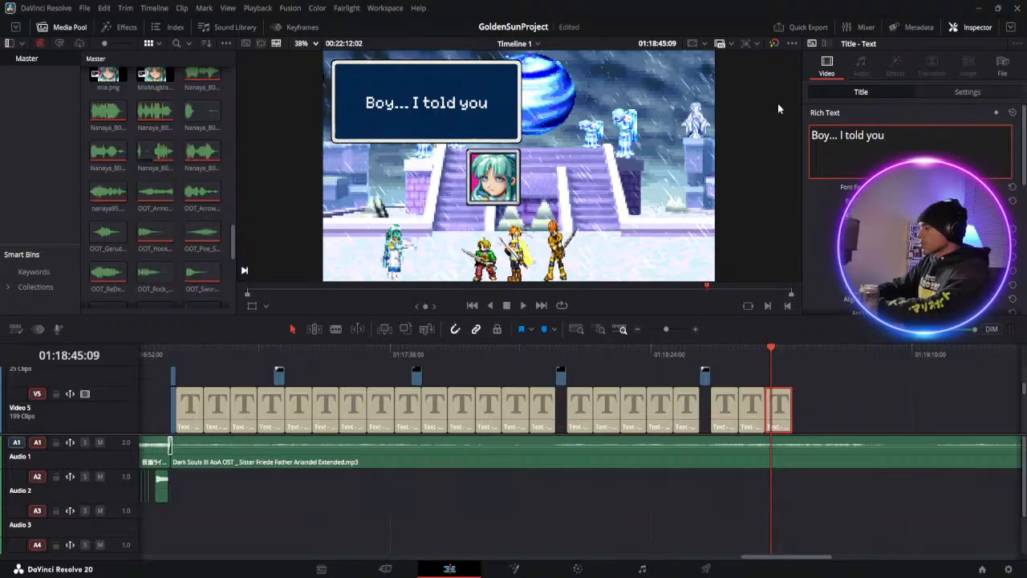
pyautogui.press('Return')
pyautogui.write('ea')
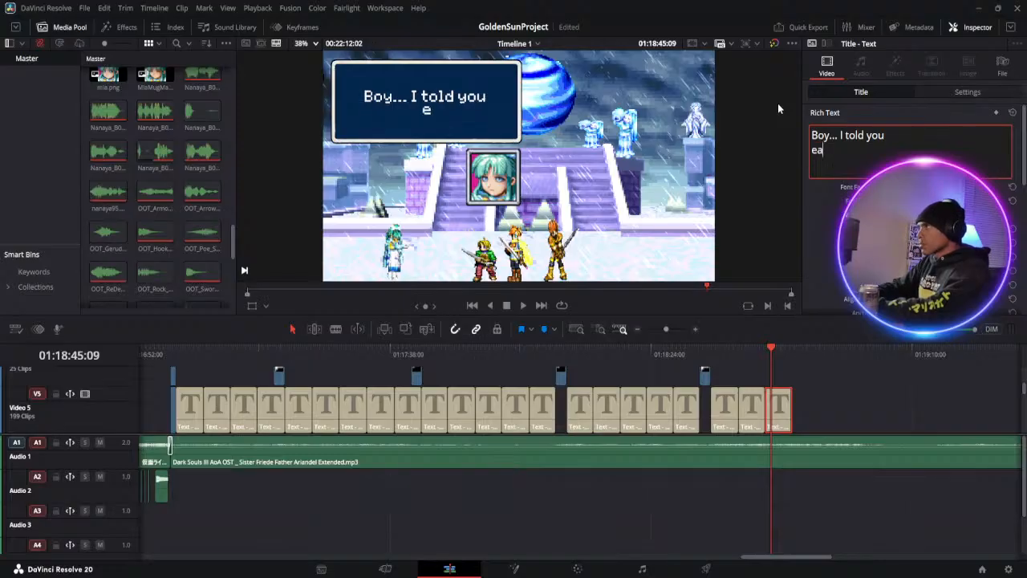
pyautogui.write('rlier not')
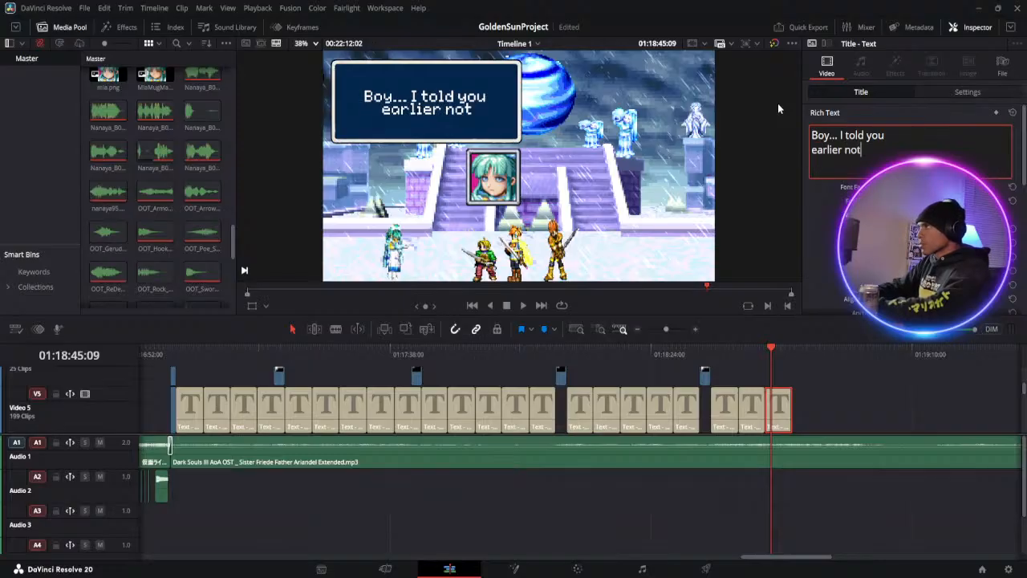
pyautogui.write(' to waste')
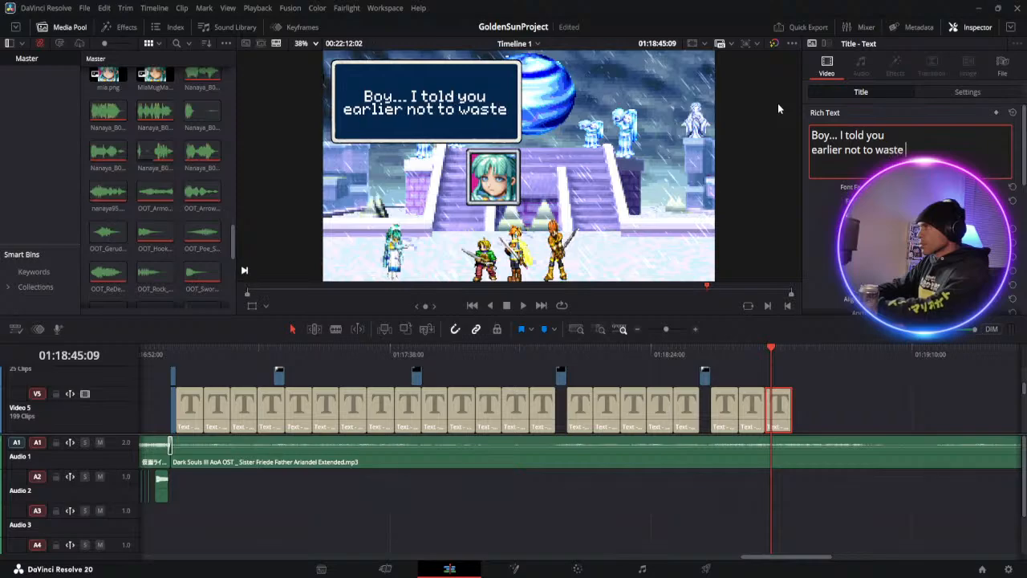
pyautogui.press('Return')
pyautogui.write('my')
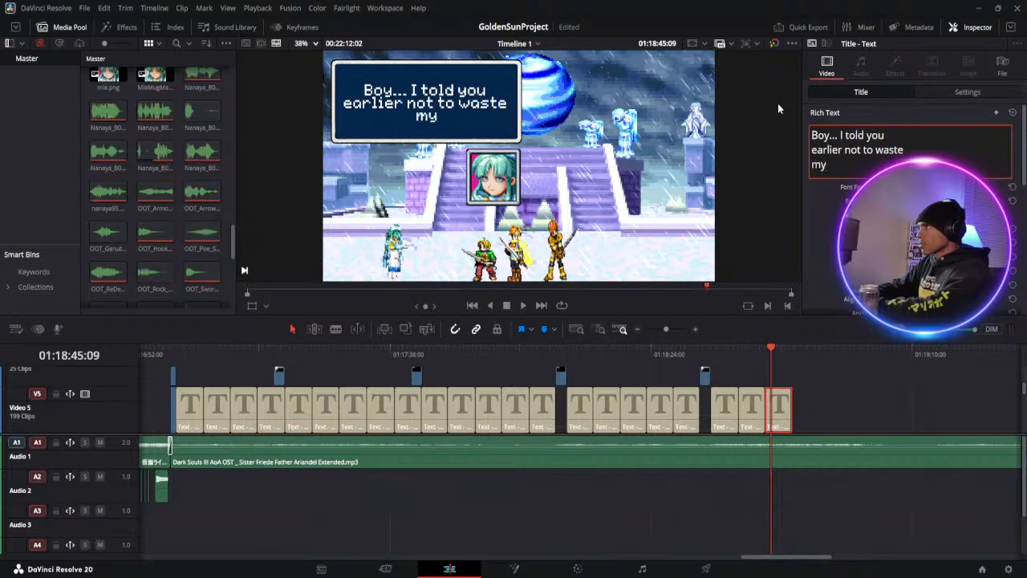
pyautogui.write(' time.')
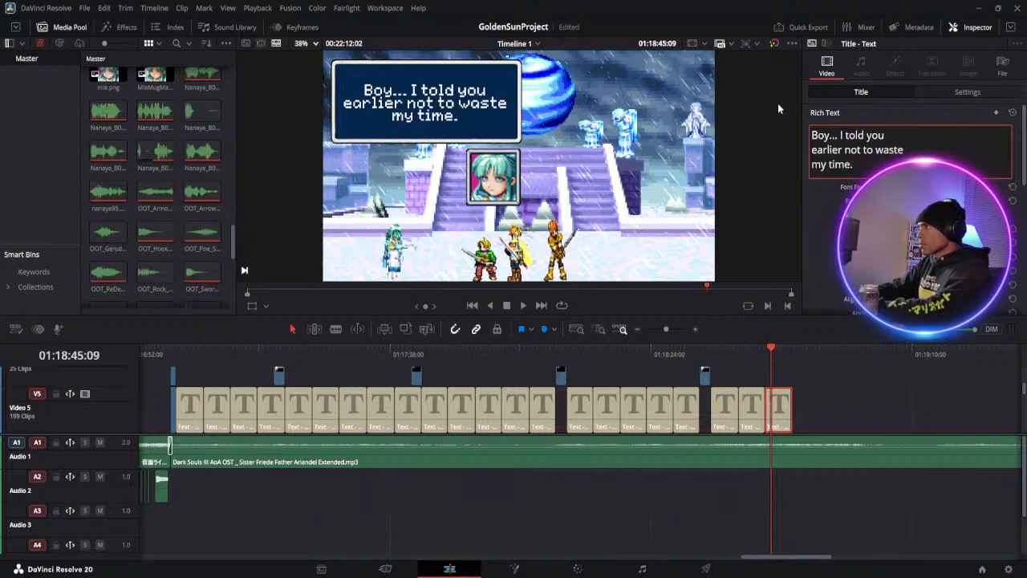
pyautogui.write(" I don't")
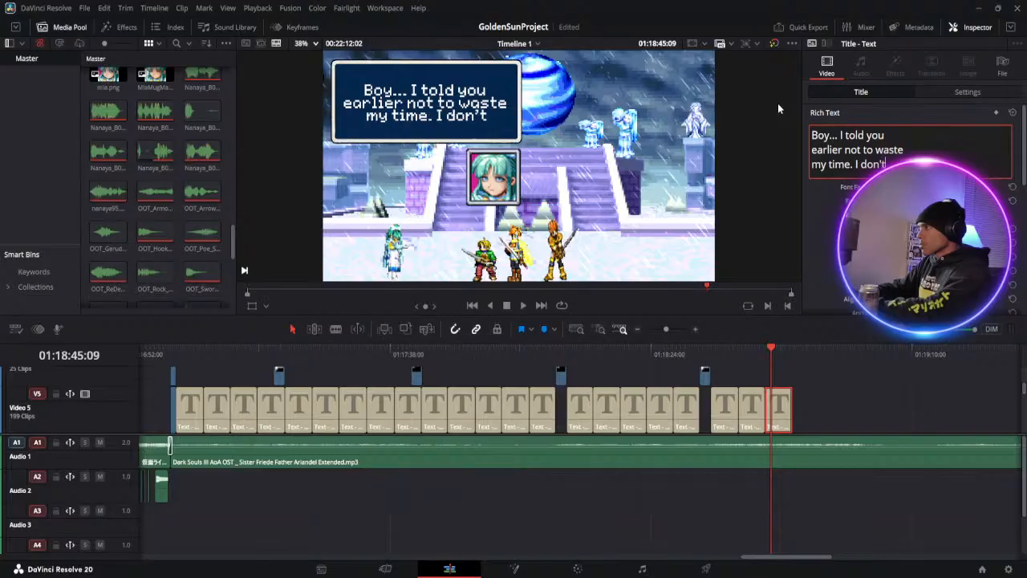
pyautogui.write(' need')
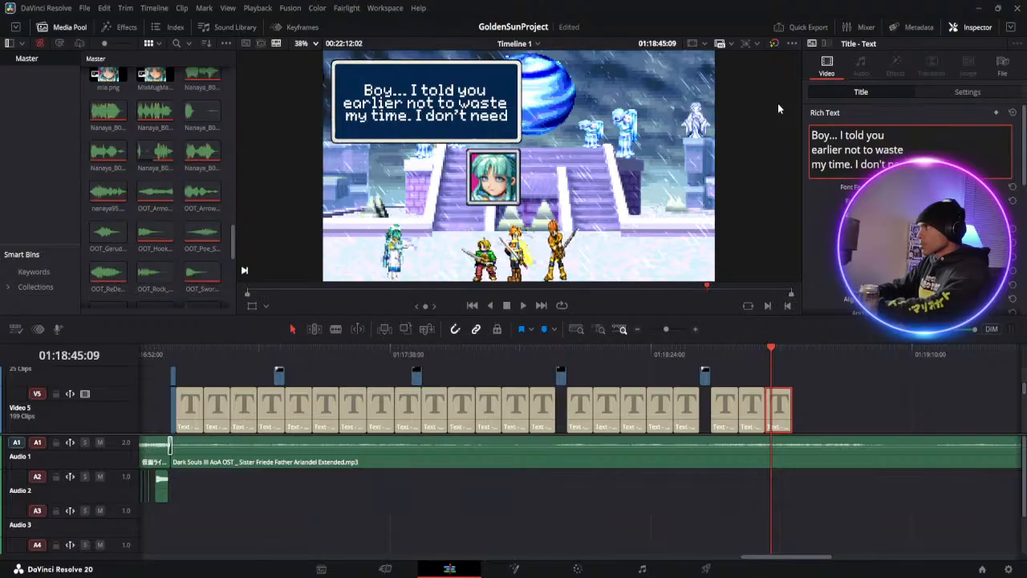
pyautogui.press('Return')
pyautogui.write('suspen')
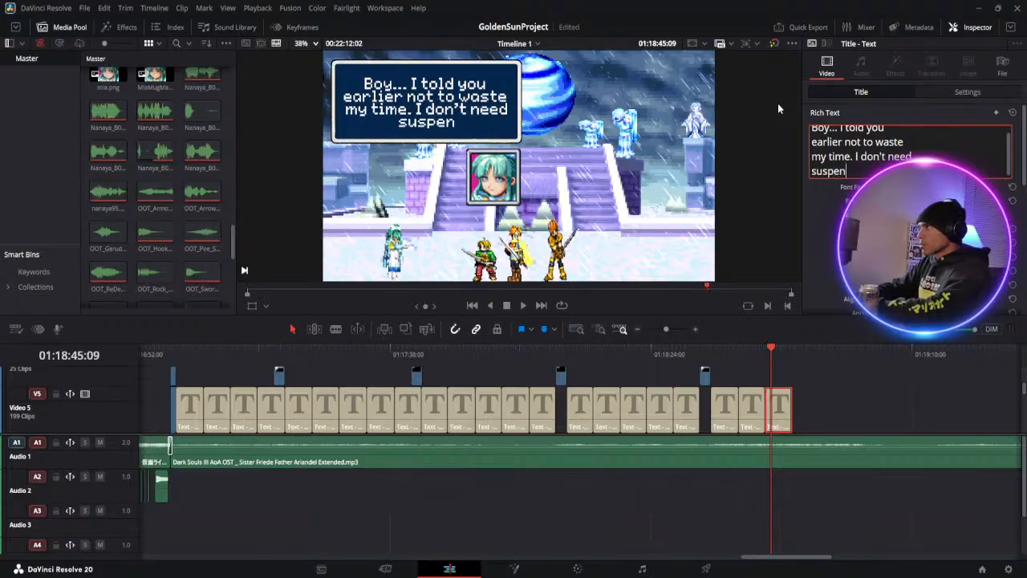
pyautogui.write('se...')
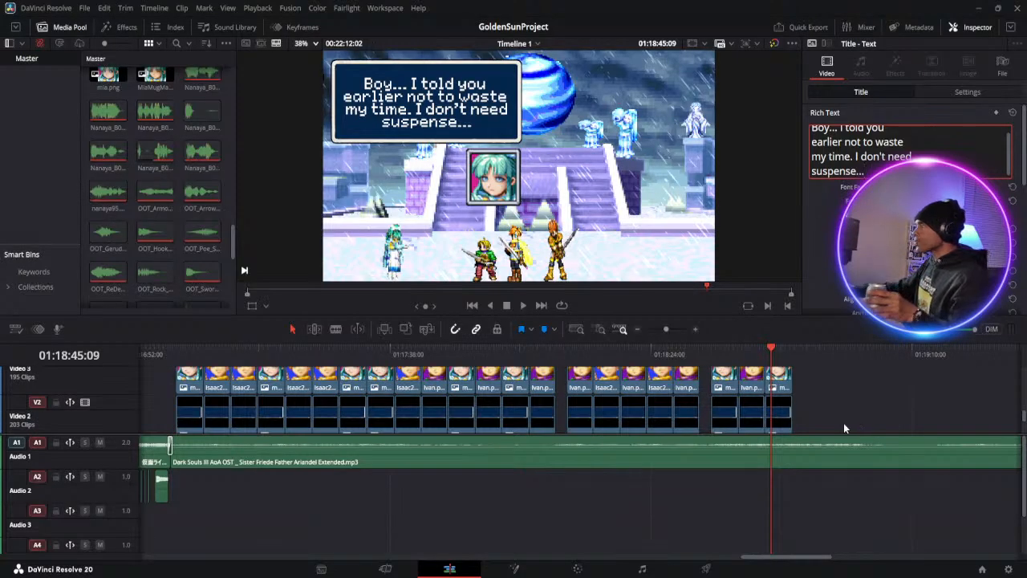
# Copy Ivan's "Earlier. I read your mind and..." dialogue set from Video 5 to Video 2 and paste it at 01:18:49:02, after Mia's last set
pyautogui.click(753, 386)
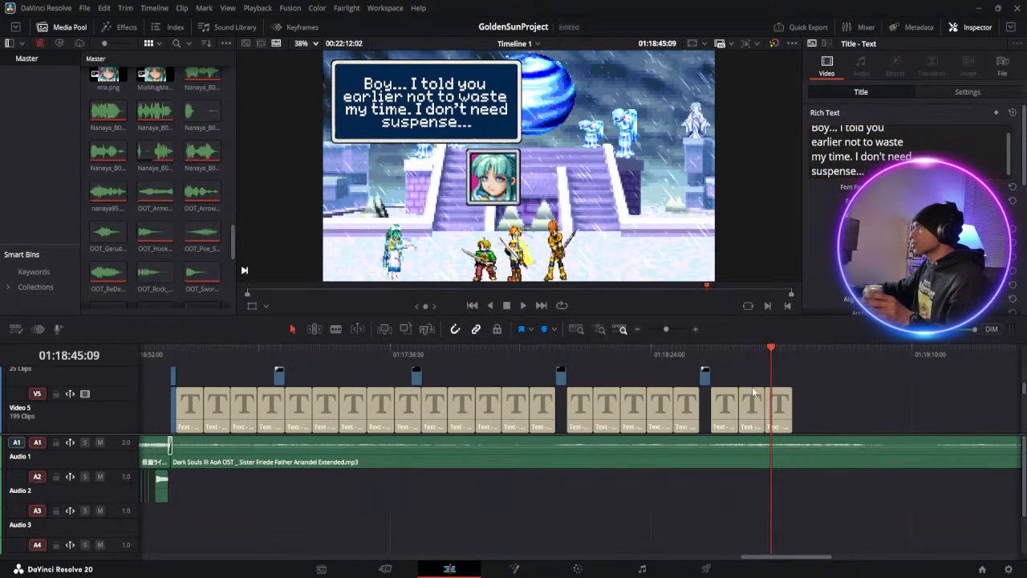
pyautogui.scroll(-4, 752, 426)
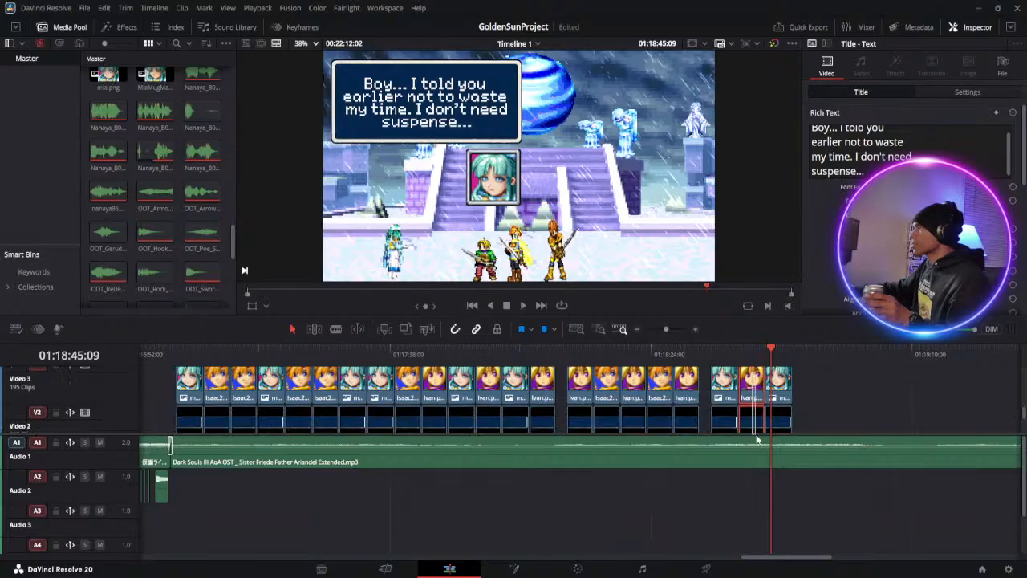
pyautogui.click(761, 418)
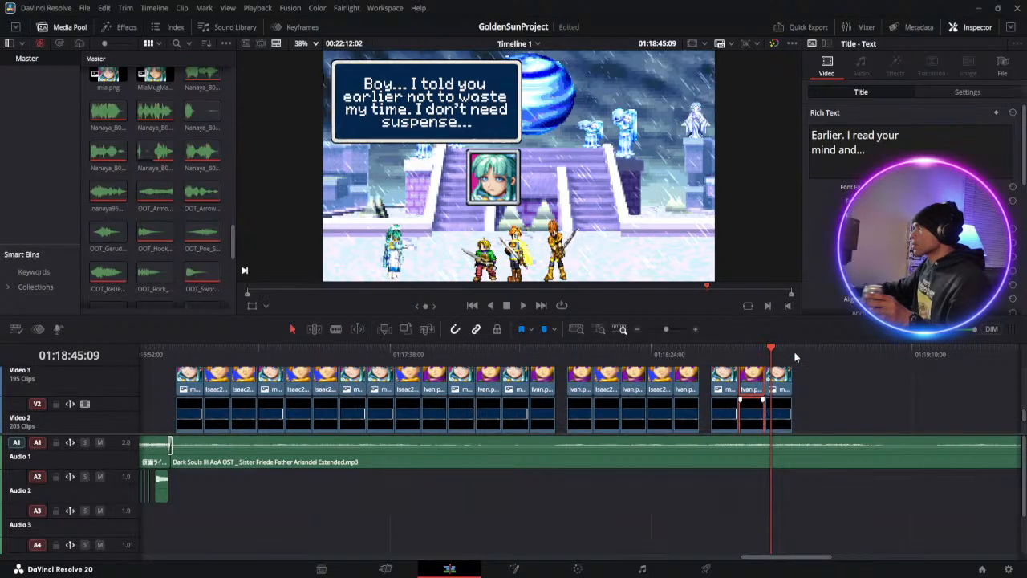
pyautogui.click(794, 350)
pyautogui.hotkey('ctrl', 'v')
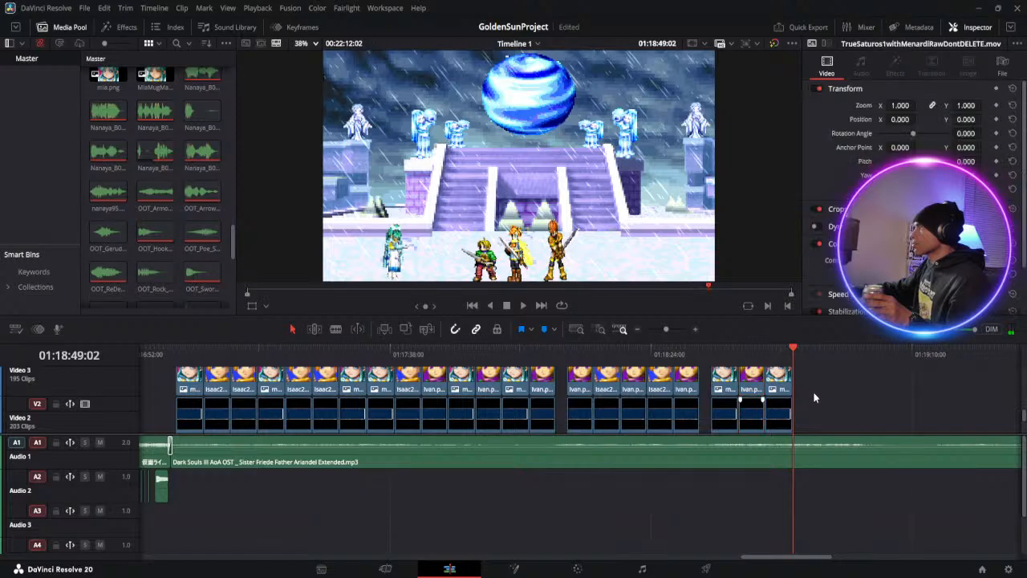
# Replace the newly pasted Ivan title's text with "OK. Um... This may", "sound crazy but this", "isn't the same mind", "I read earlier..." on four lines
pyautogui.scroll(4, 850, 415)
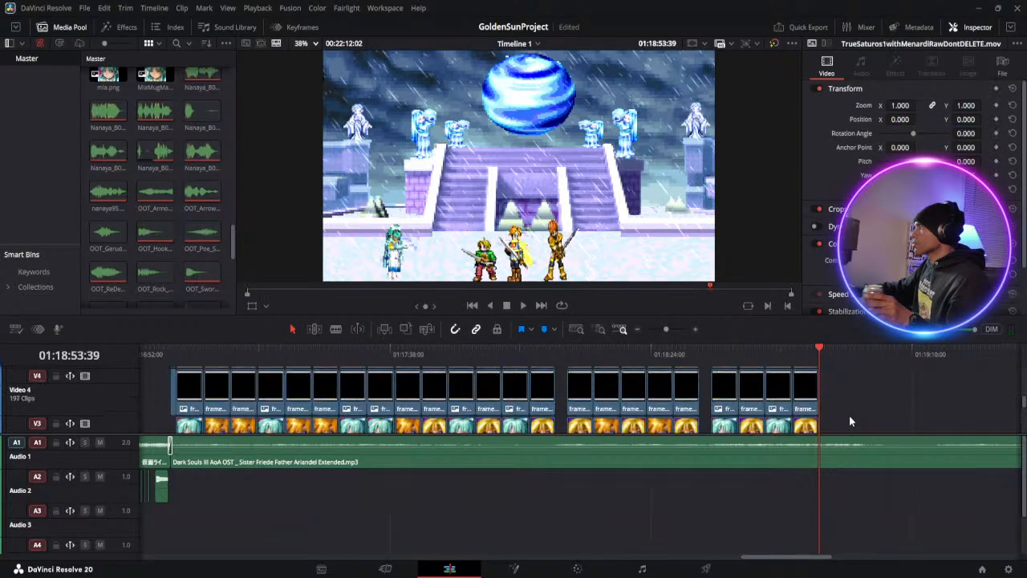
pyautogui.click(807, 409)
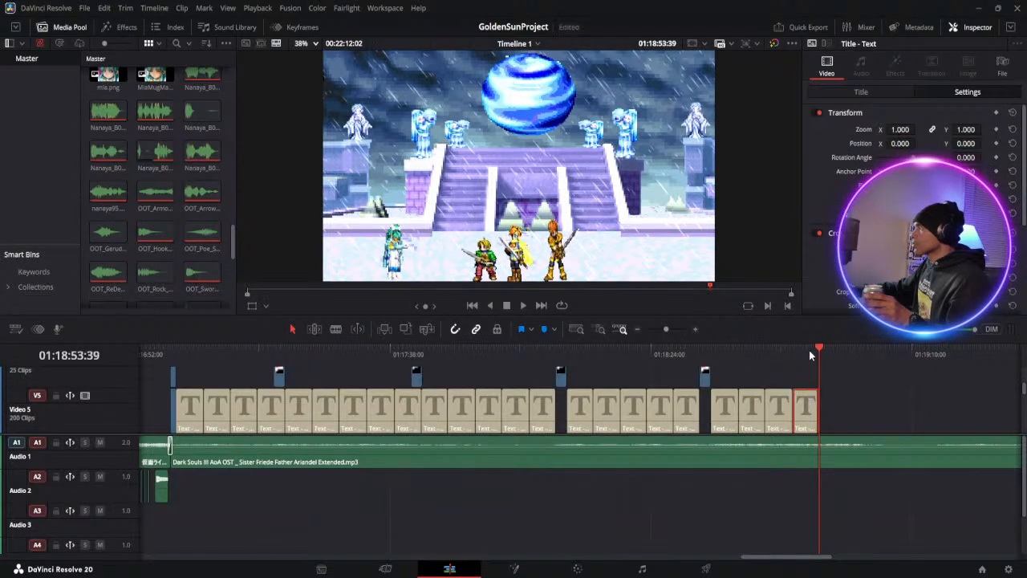
pyautogui.click(809, 350)
pyautogui.click(874, 92)
pyautogui.moveTo(871, 153); pyautogui.dragTo(752, 120)
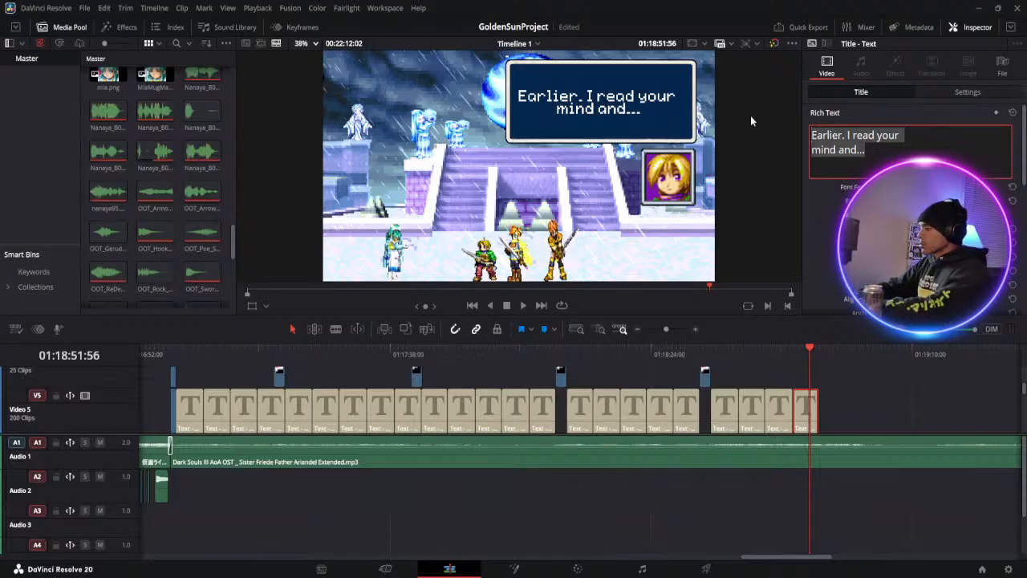
pyautogui.write('OK')
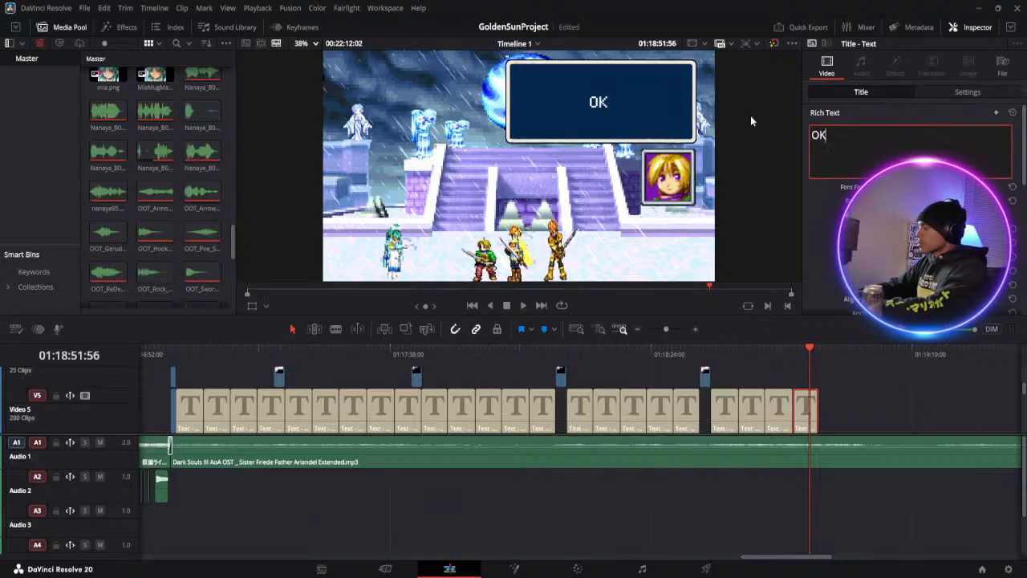
pyautogui.write('.')
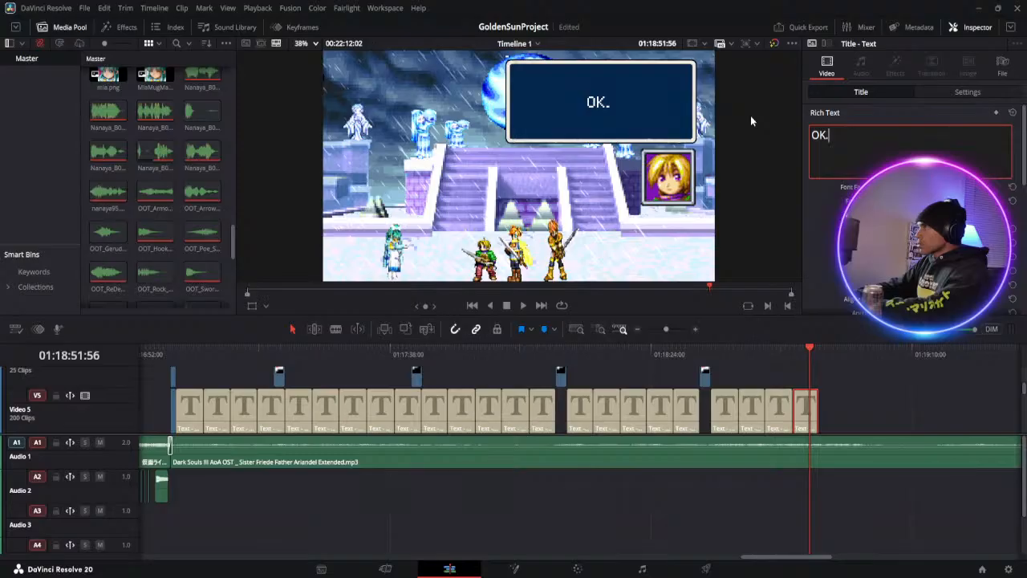
pyautogui.write(' Um')
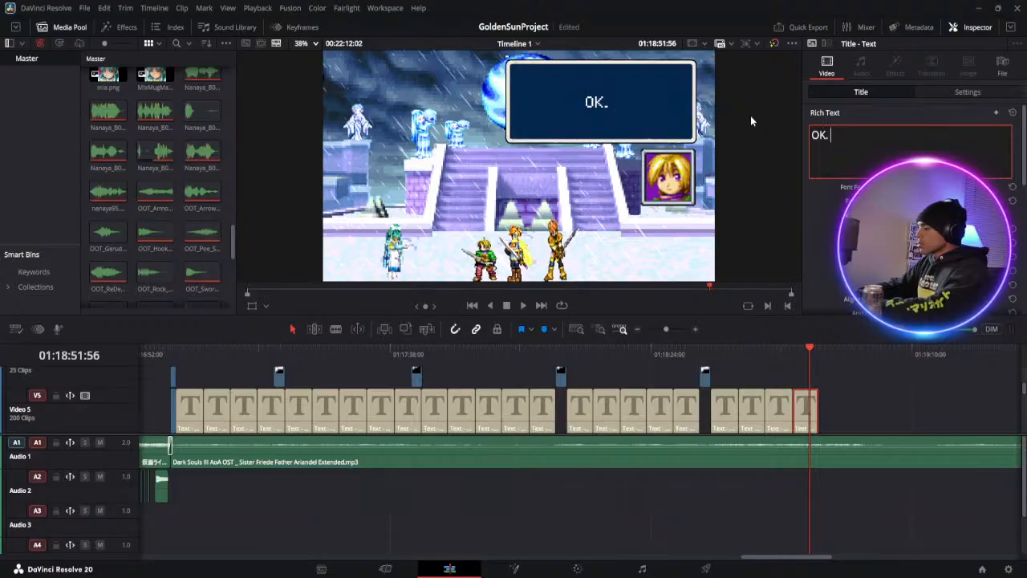
pyautogui.write(' this')
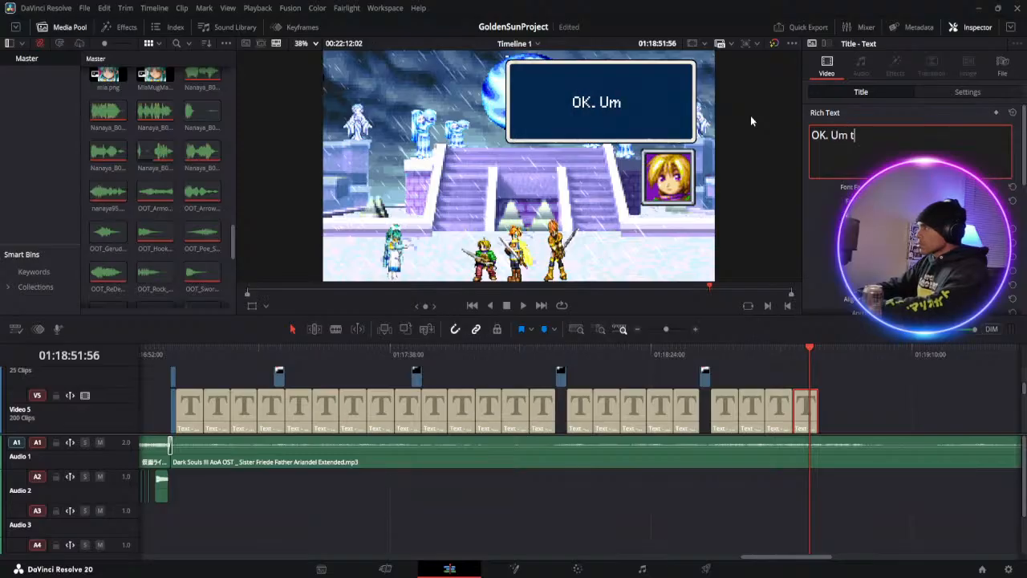
pyautogui.press('BackSpace')
pyautogui.press('BackSpace')
pyautogui.press('BackSpace')
pyautogui.press('BackSpace')
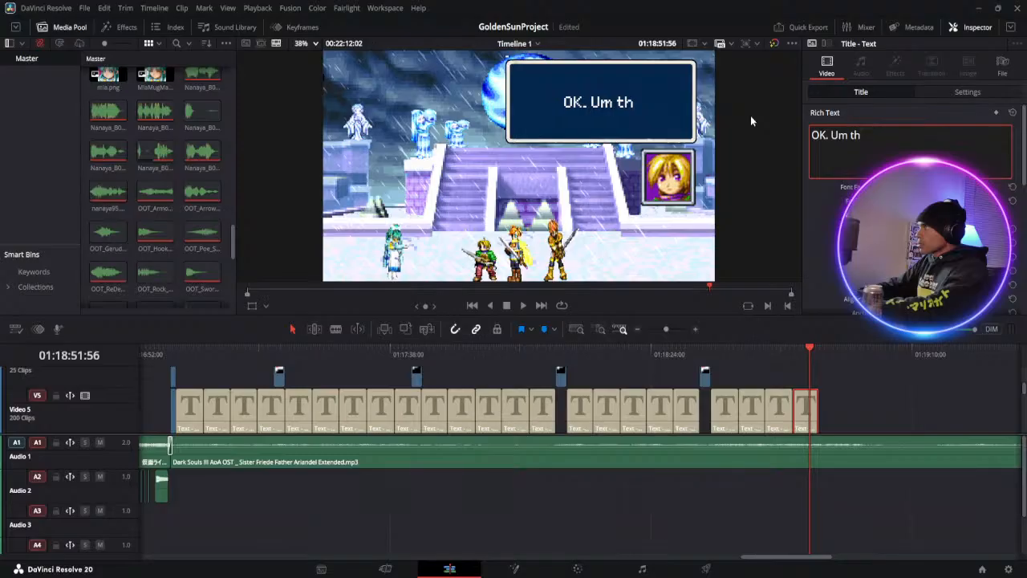
pyautogui.write('..')
pyautogui.press('BackSpace')
pyautogui.press('BackSpace')
pyautogui.press('BackSpace')
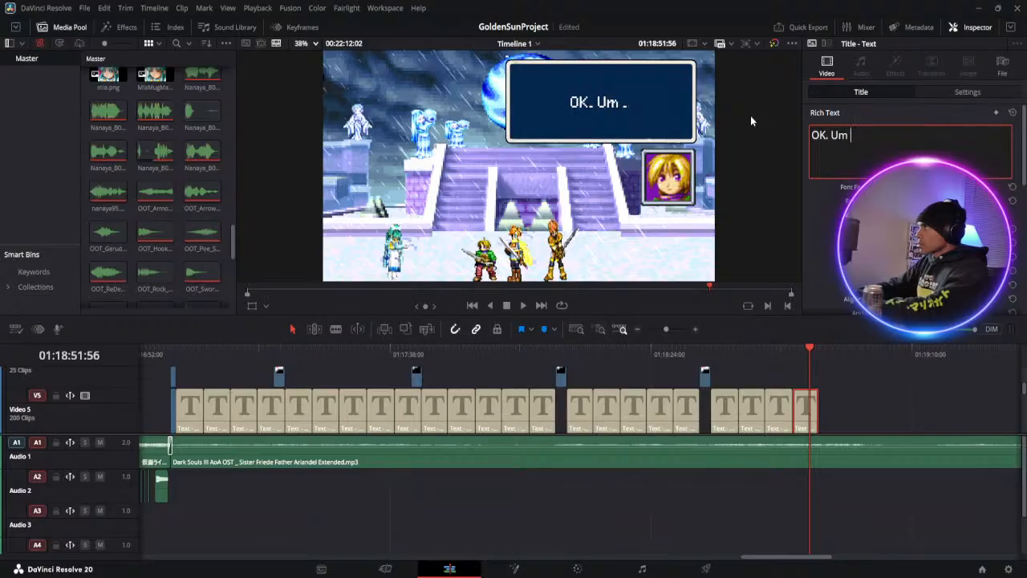
pyautogui.write('... This ma')
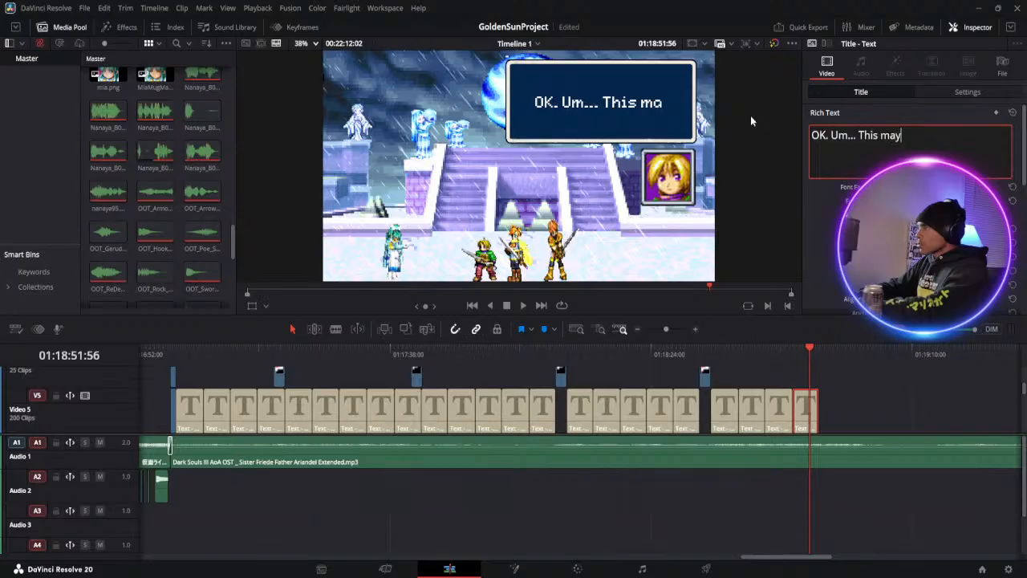
pyautogui.write('y')
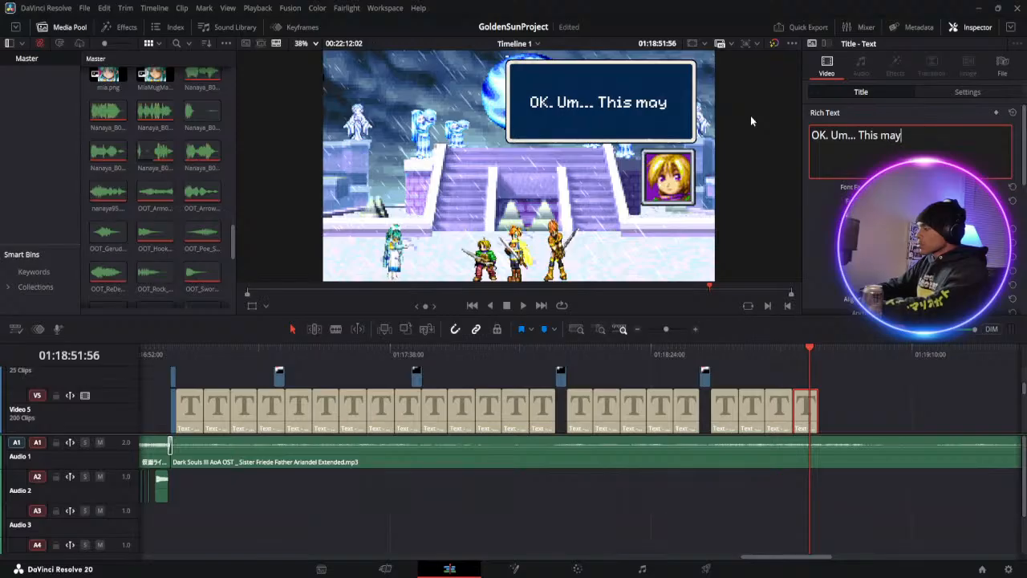
pyautogui.press('Return')
pyautogui.write('sound craz')
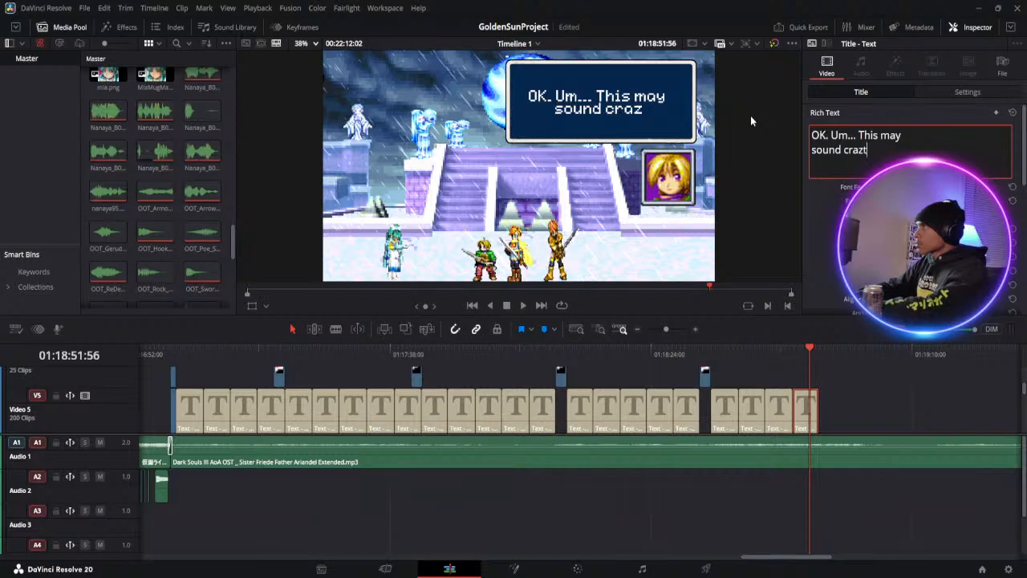
pyautogui.write('y')
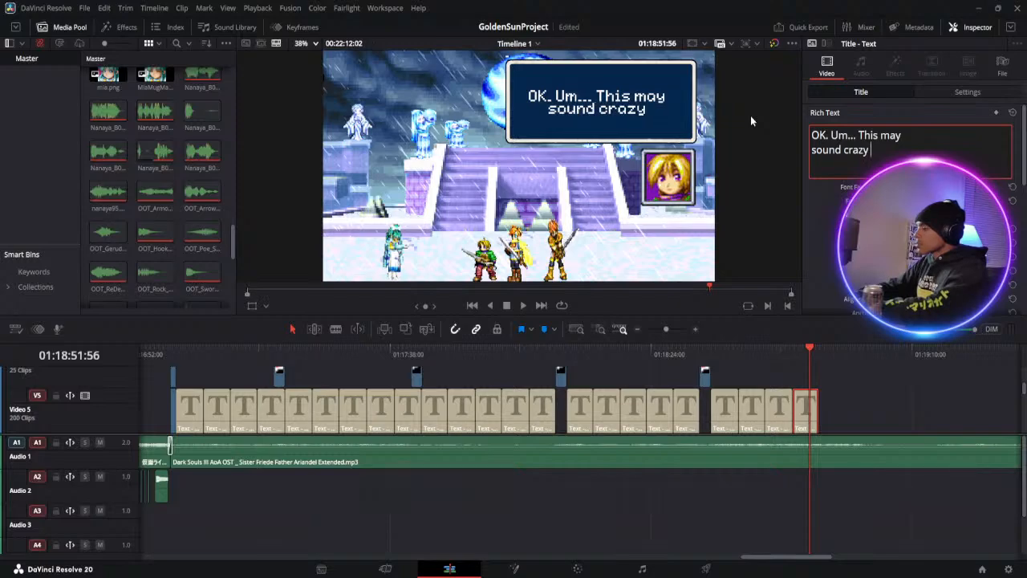
pyautogui.write(' bu')
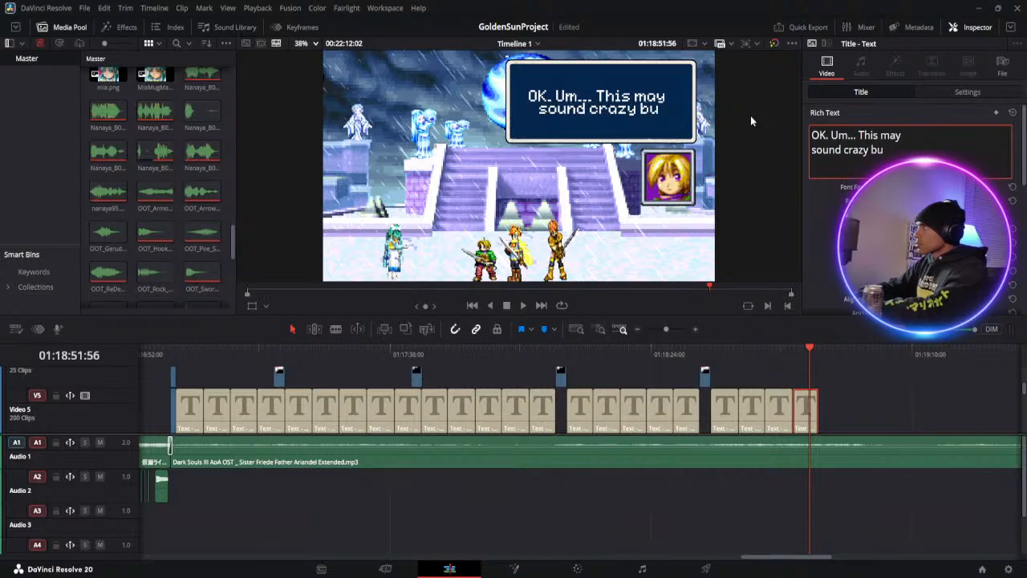
pyautogui.write('t this')
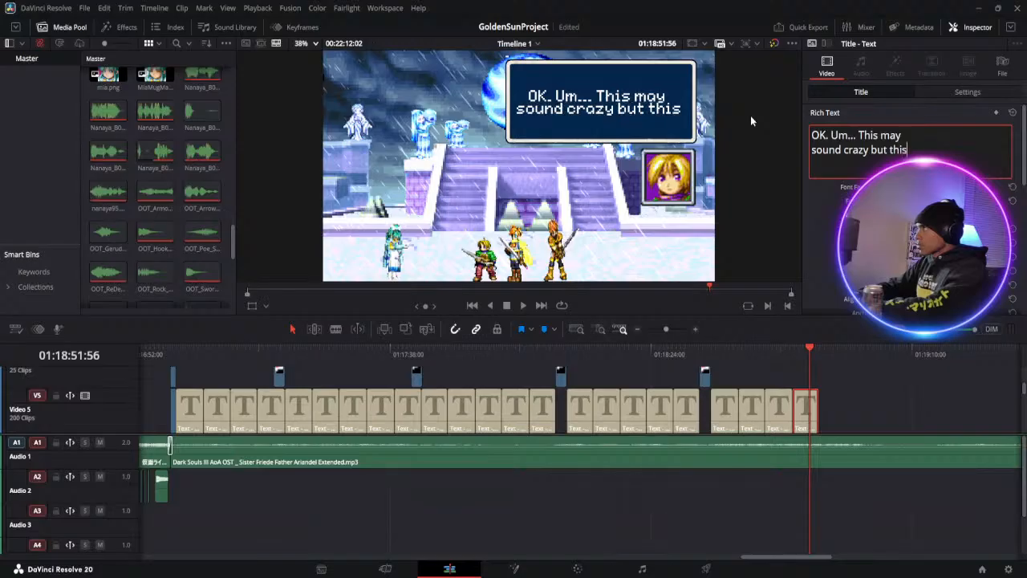
pyautogui.press('Return')
pyautogui.write("isn't")
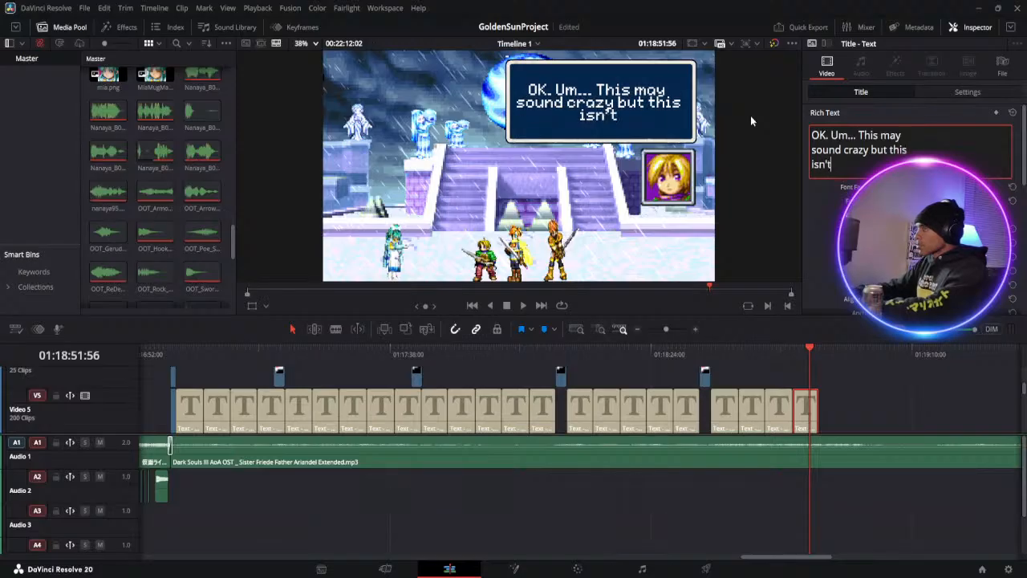
pyautogui.write(' the same')
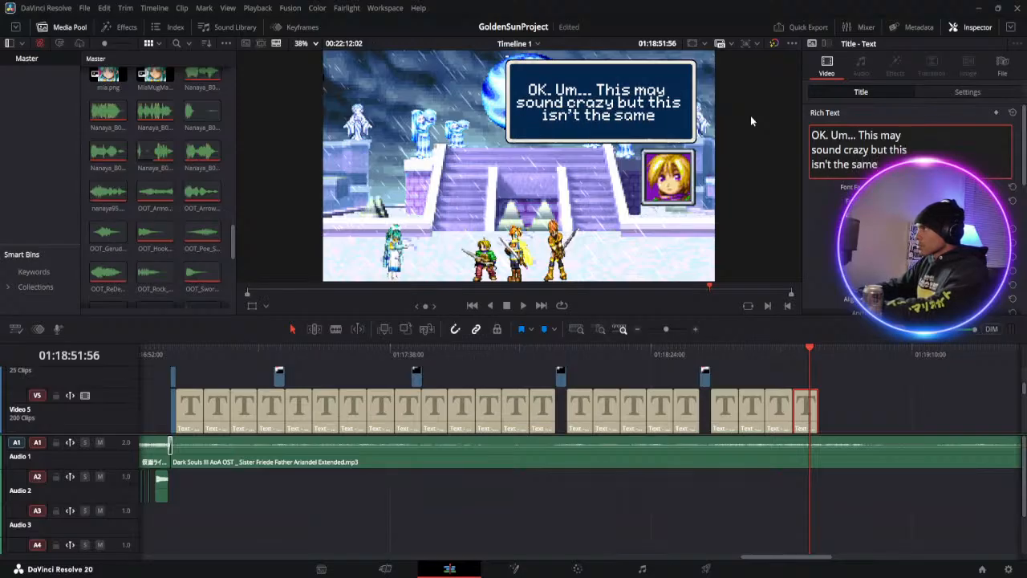
pyautogui.write(' mind')
pyautogui.press('Return')
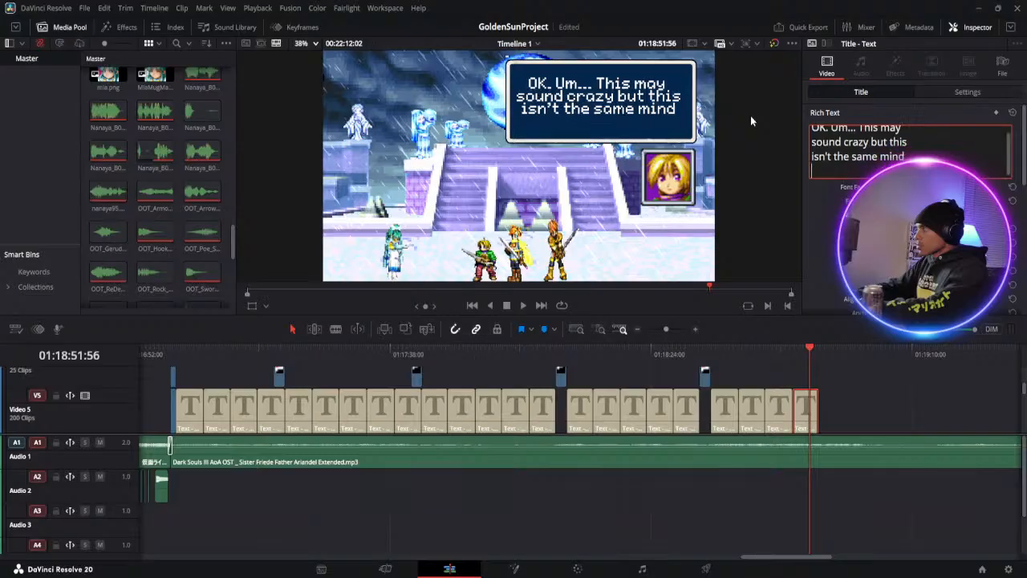
pyautogui.write('I read')
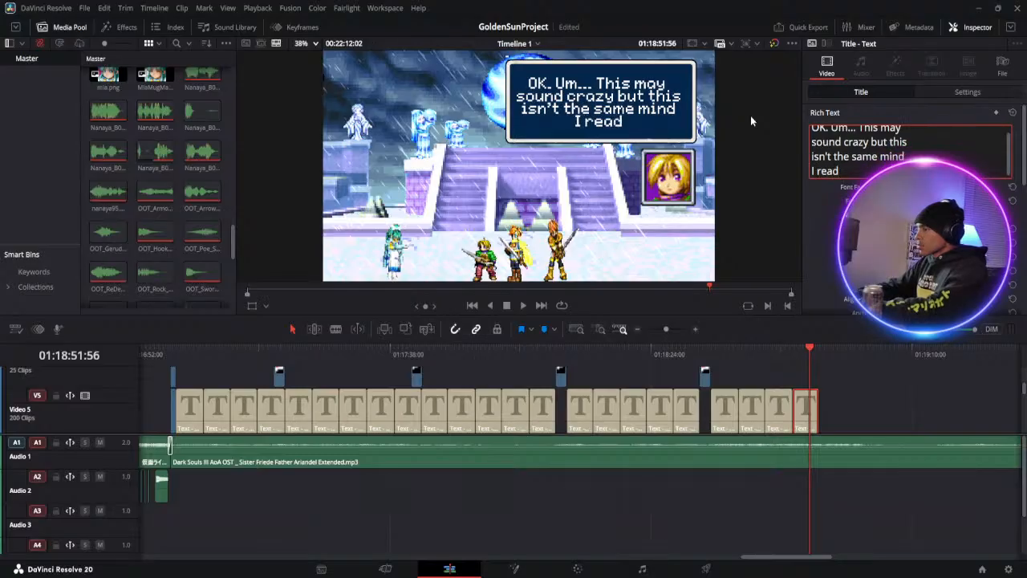
pyautogui.write(' earlier...')
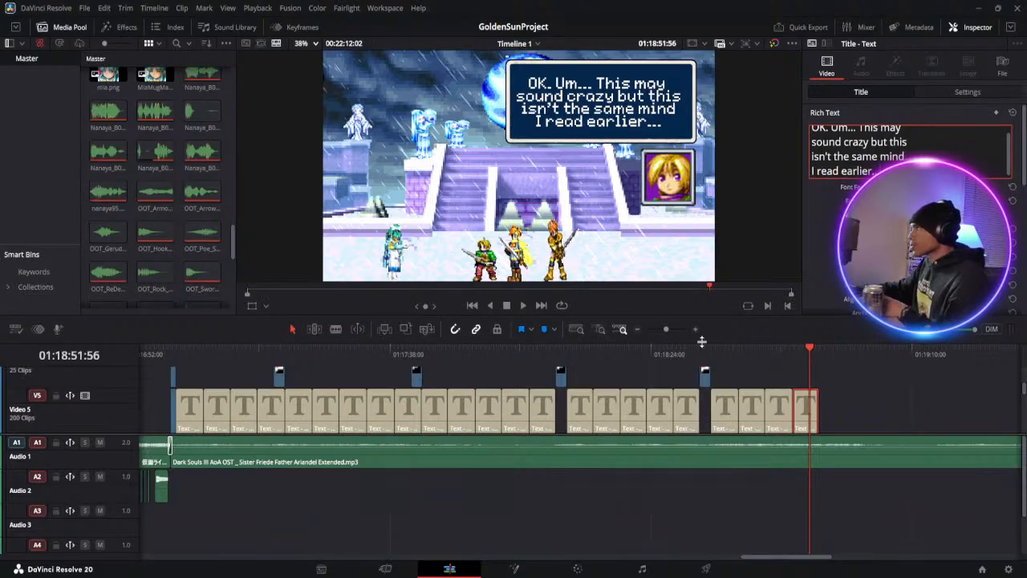
# Copy the three exclamation-mark icons on Video 4 to Video 6 near 01:16:59:50 and paste them at 01:18:53:39, after Ivan's last dialogue set
pyautogui.moveTo(665, 330); pyautogui.dragTo(664, 329)
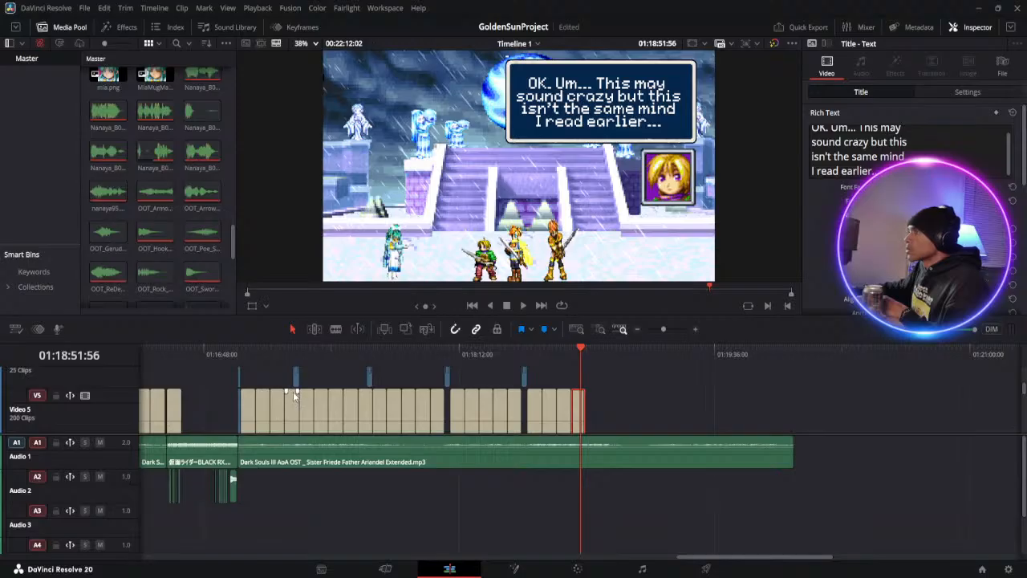
pyautogui.click(237, 358)
pyautogui.click(674, 329)
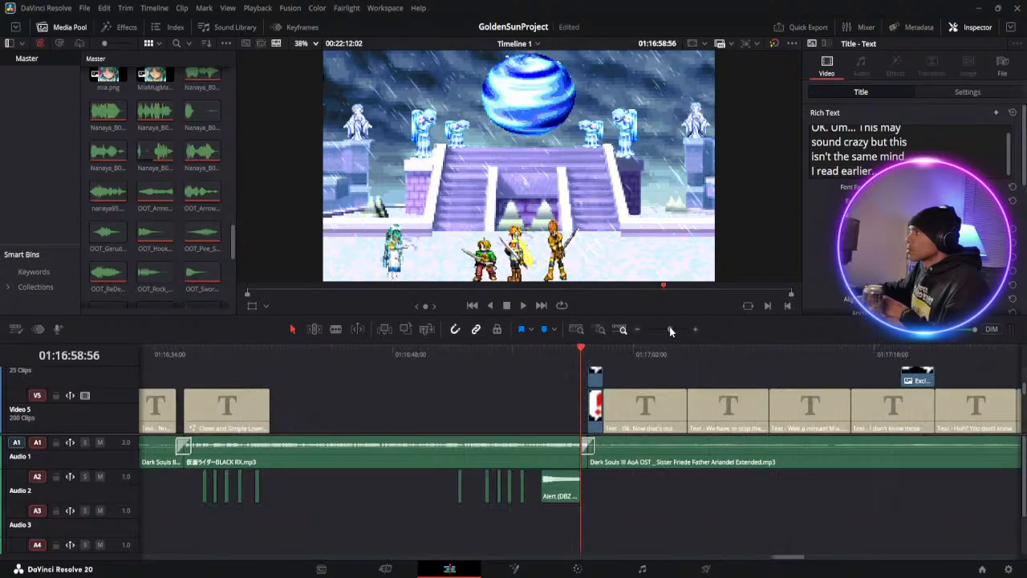
pyautogui.scroll(-3, 580, 402)
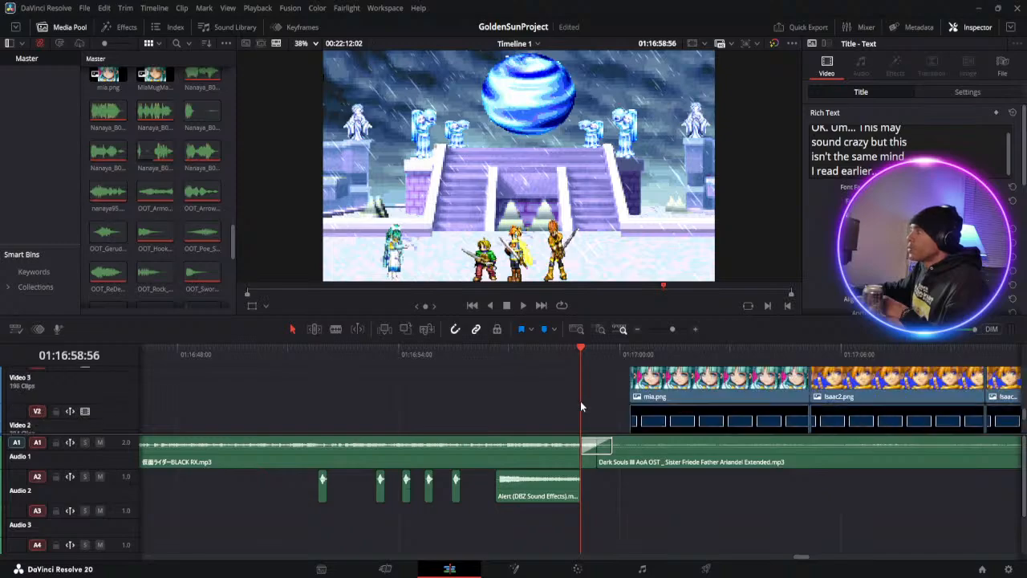
pyautogui.scroll(3, 580, 400)
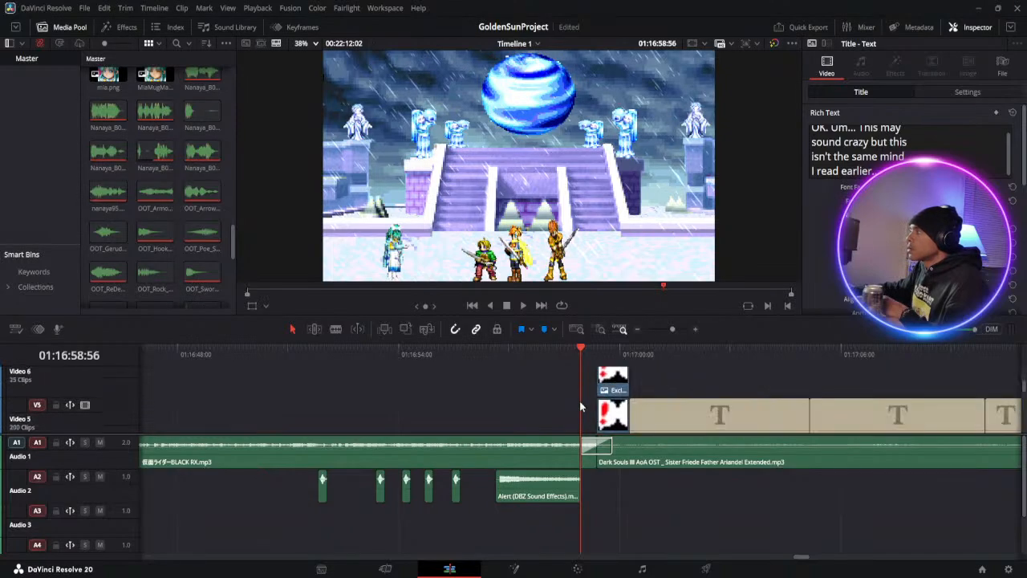
pyautogui.click(615, 354)
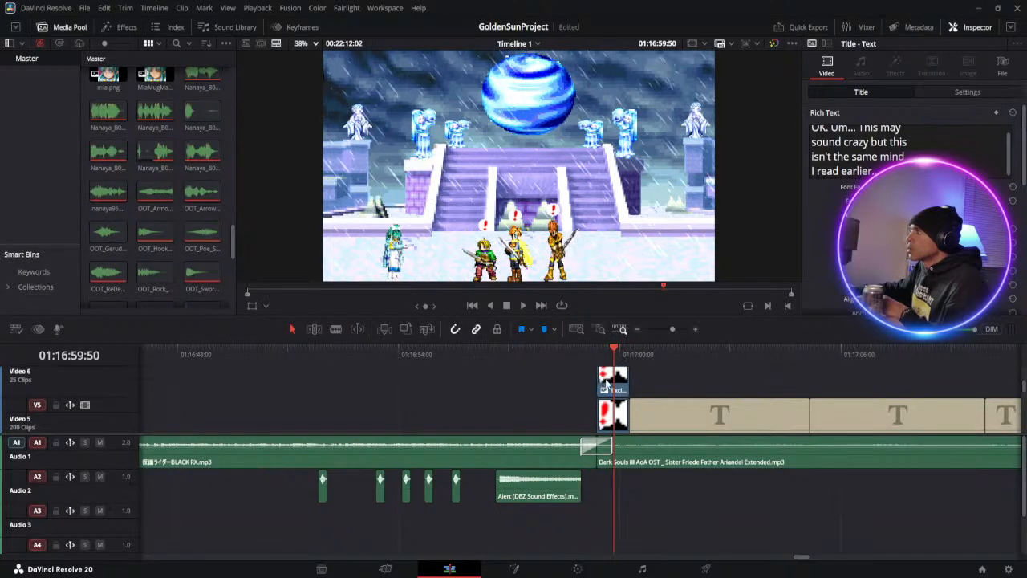
pyautogui.scroll(-3, 587, 410)
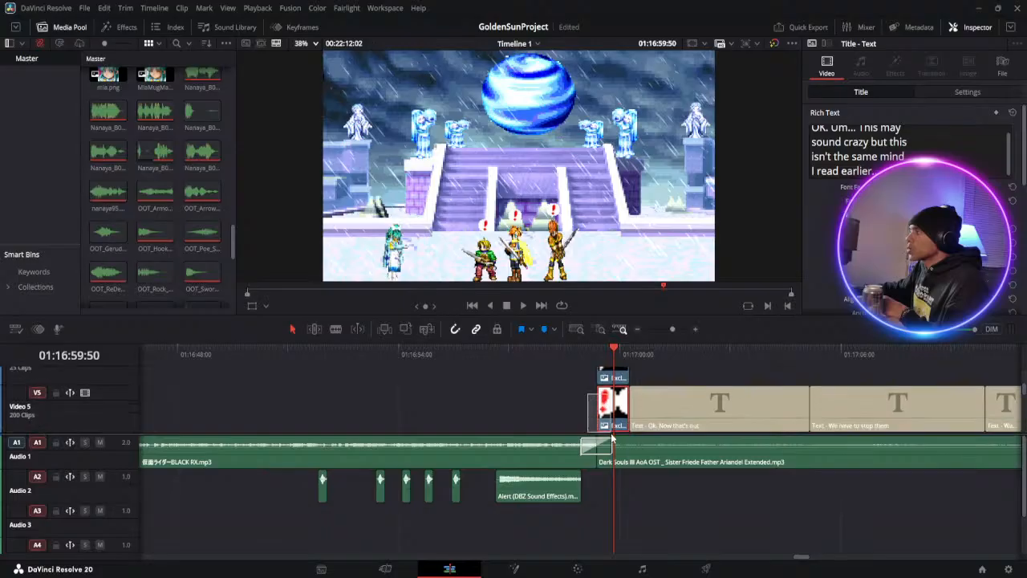
pyautogui.click(611, 387)
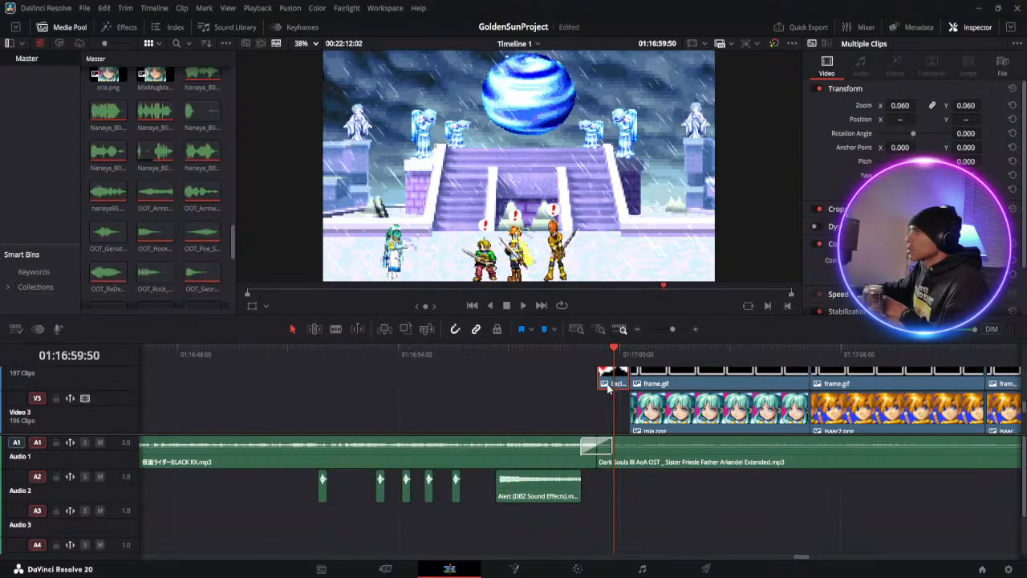
pyautogui.scroll(3, 609, 390)
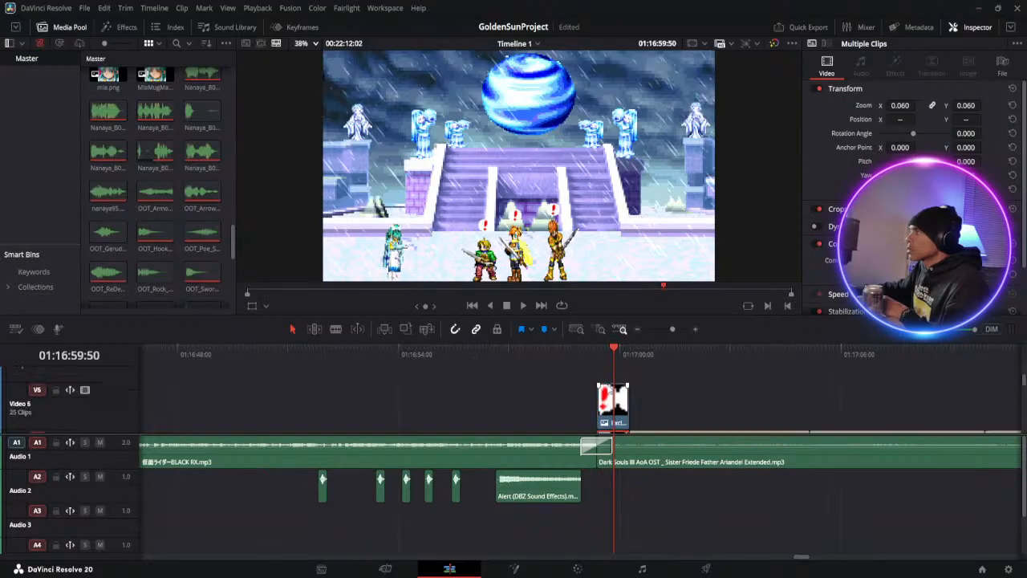
pyautogui.click(610, 397)
pyautogui.scroll(-2, 610, 402)
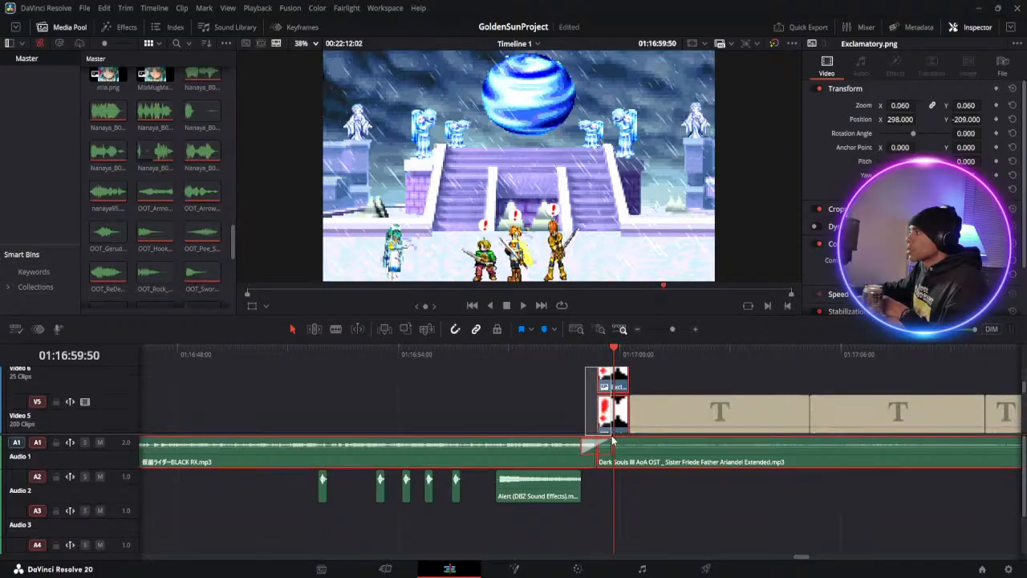
pyautogui.moveTo(623, 430); pyautogui.dragTo(622, 431)
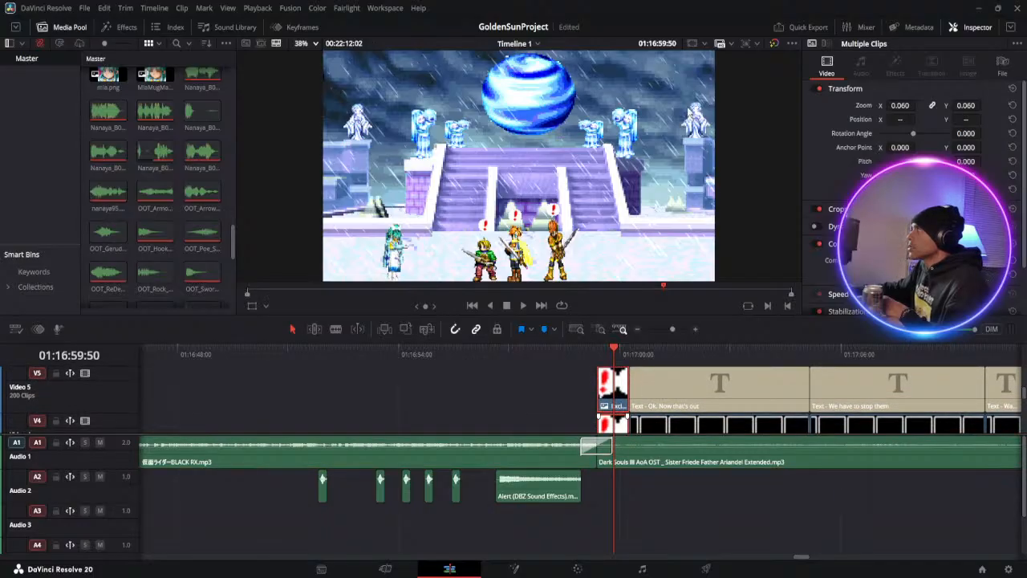
pyautogui.moveTo(667, 330); pyautogui.dragTo(664, 333)
pyautogui.click(926, 350)
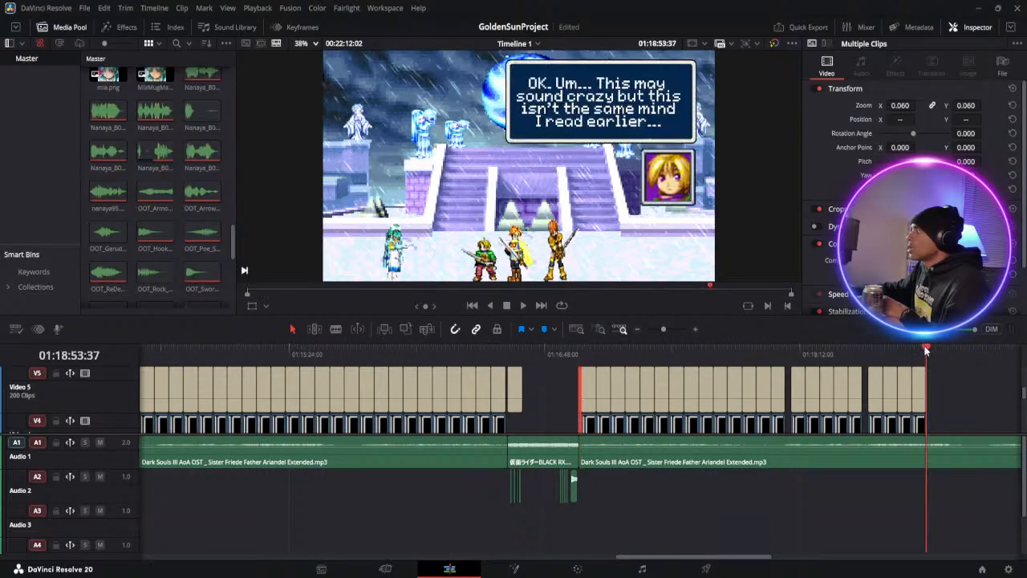
pyautogui.press('Right')
pyautogui.press('Right')
pyautogui.click(935, 387)
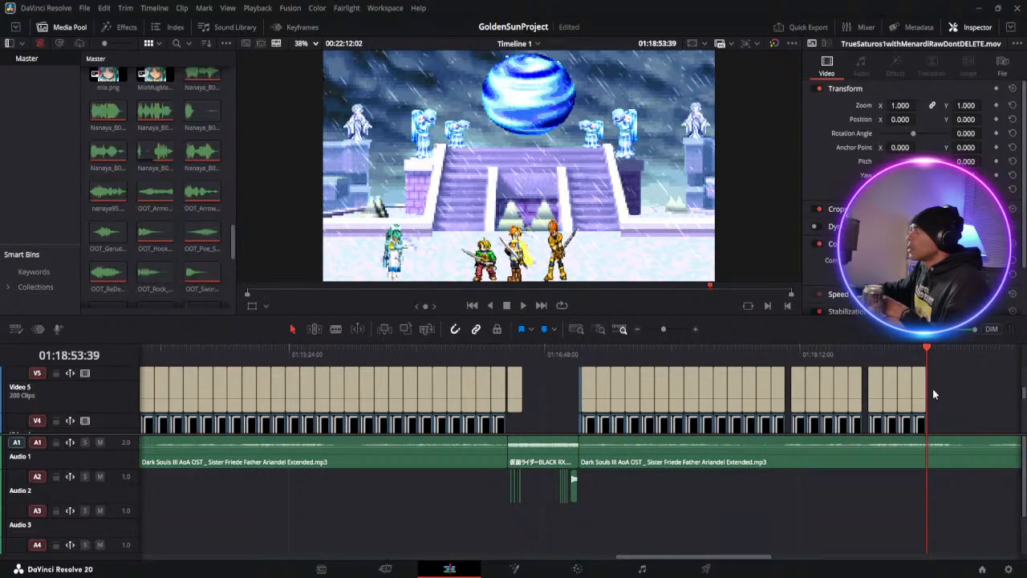
pyautogui.hotkey('ctrl', 'v')
pyautogui.click(926, 351)
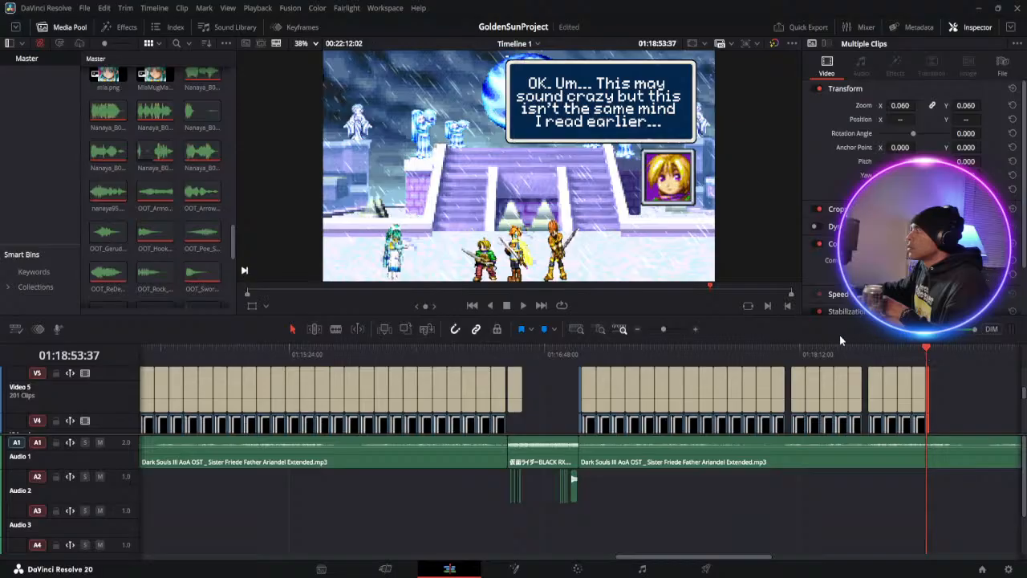
pyautogui.moveTo(664, 329); pyautogui.dragTo(681, 329)
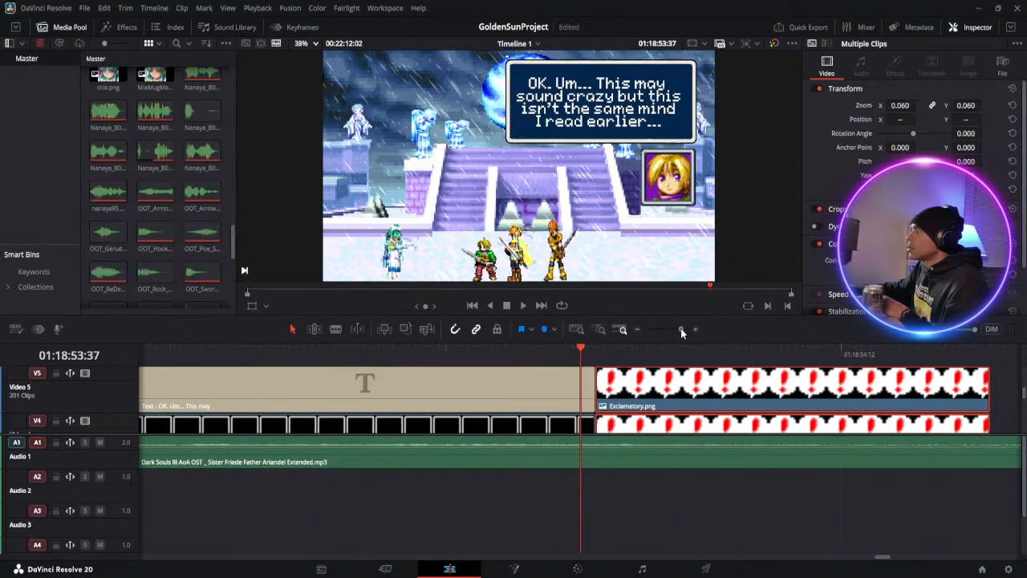
pyautogui.click(626, 350)
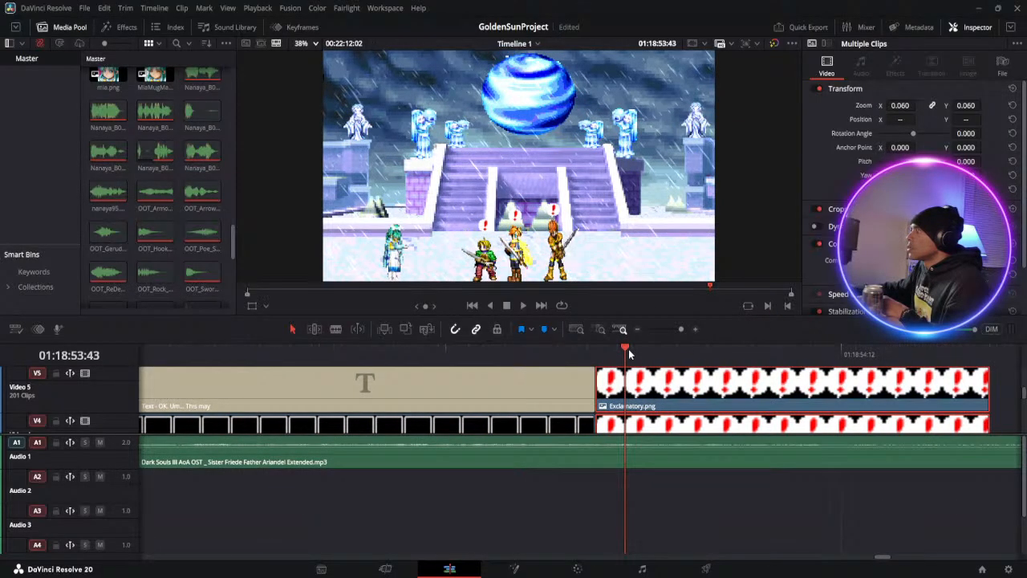
# Try deleting the newly pasted exclamation-mark icons on Video 5 and Video 6 one at a time, undoing each deletion
pyautogui.click(1003, 400)
pyautogui.click(955, 393)
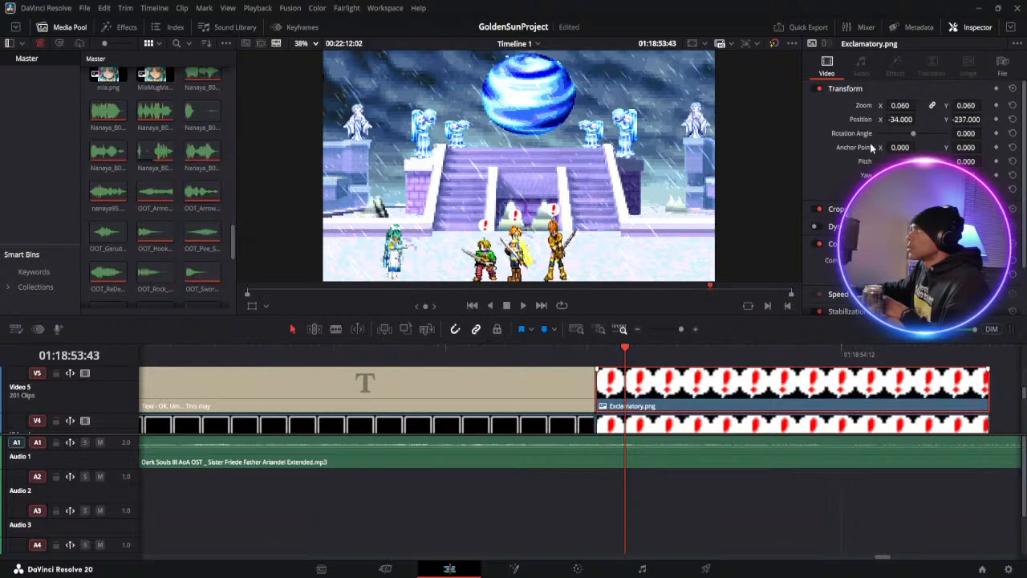
pyautogui.press('Delete')
pyautogui.hotkey('ctrl', 'z')
pyautogui.scroll(-2, 898, 392)
pyautogui.scroll(2, 897, 392)
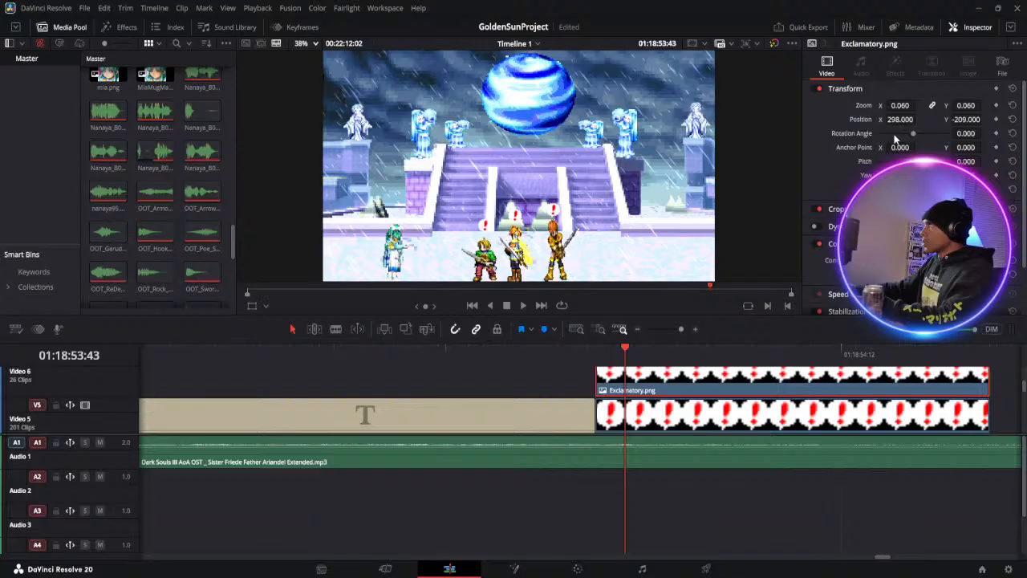
pyautogui.press('Delete')
pyautogui.hotkey('ctrl', 'z')
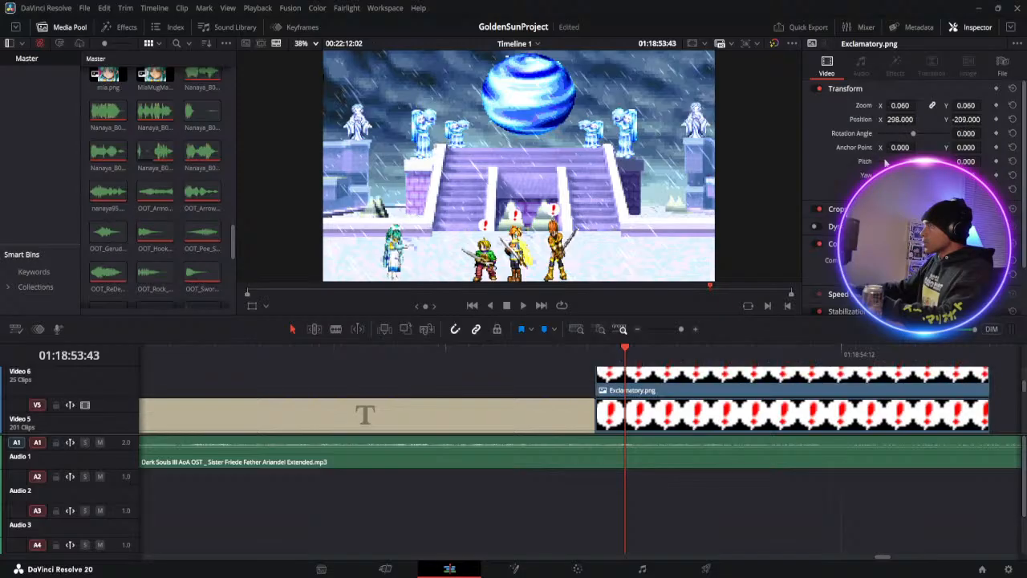
# Delete the newly pasted exclamation-mark icon on Video 4 that sits above the leftmost of the three grouped heroes
pyautogui.scroll(-2, 835, 400)
pyautogui.scroll(1, 835, 405)
pyautogui.click(802, 409)
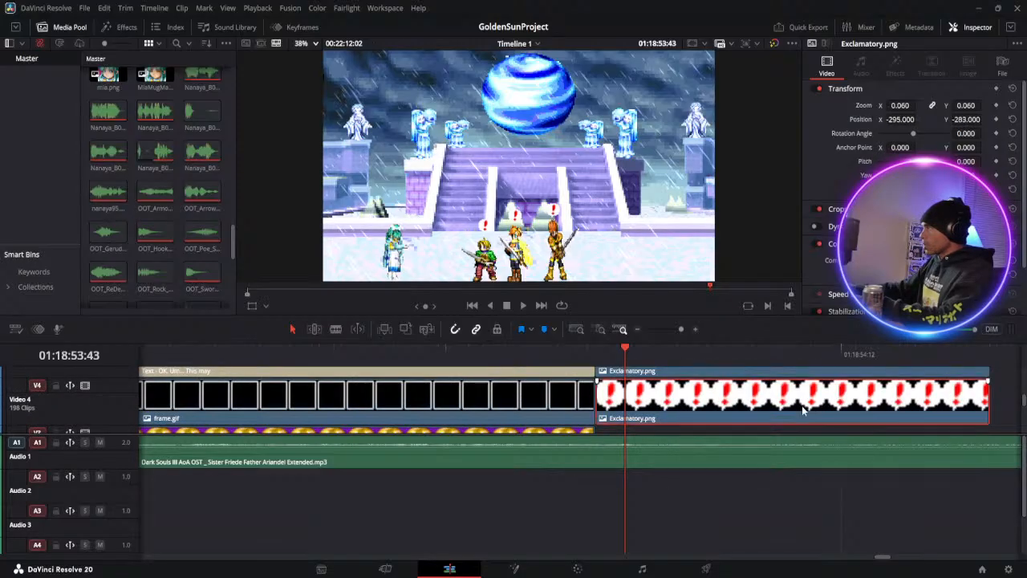
pyautogui.press('Delete')
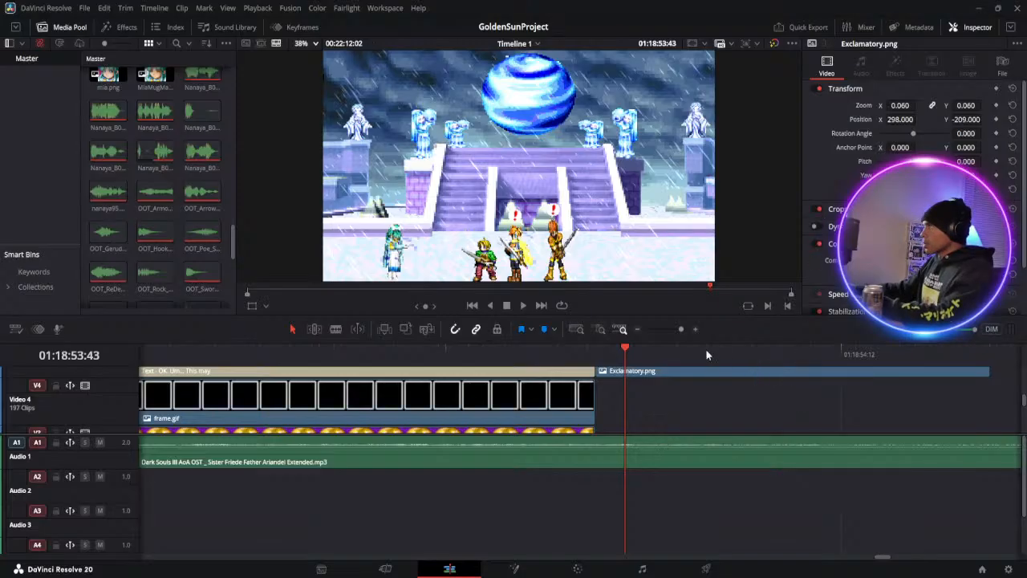
# Play back the recent dialogue scene from an earlier point through to the last exclamation-mark icons
pyautogui.moveTo(678, 330); pyautogui.dragTo(669, 329)
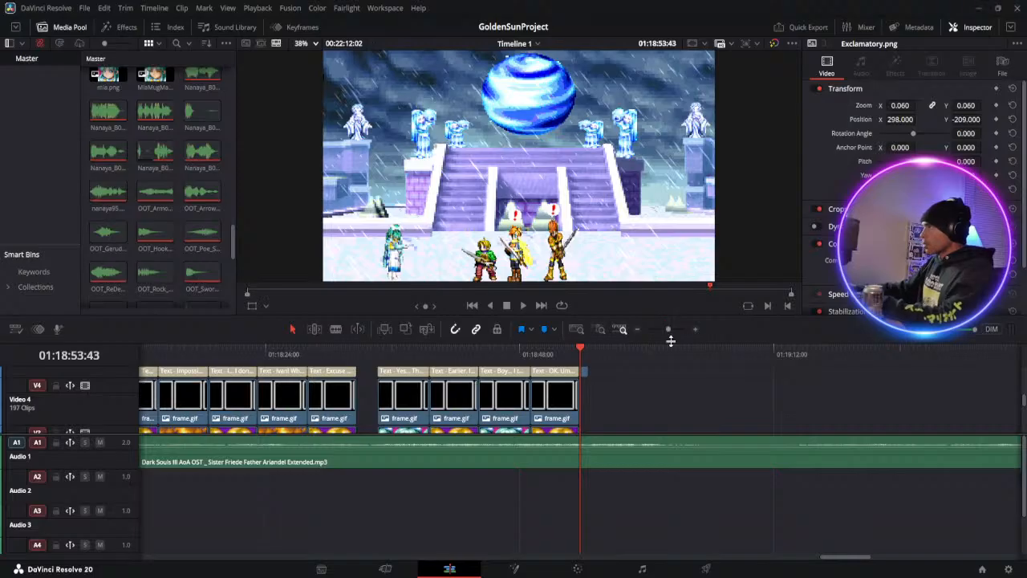
pyautogui.moveTo(858, 561); pyautogui.dragTo(745, 568)
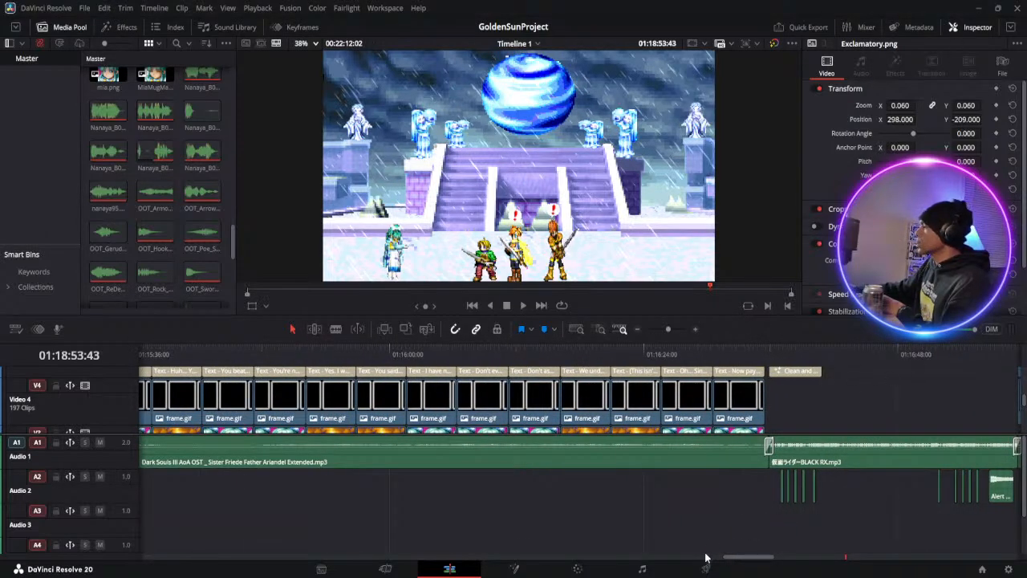
pyautogui.moveTo(724, 561); pyautogui.dragTo(755, 561)
pyautogui.click(495, 354)
pyautogui.click(523, 306)
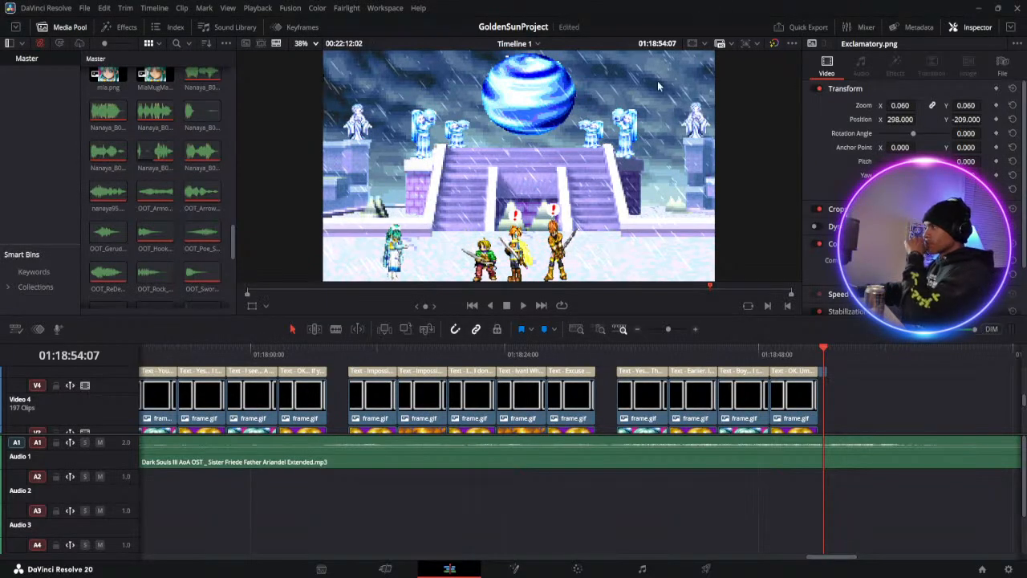
# Examine the video tracks around the "(Did it just get colder?)" dialogue at 01:14:01:28, and return to the timeline's start at 01:00:00:00
pyautogui.moveTo(668, 329); pyautogui.dragTo(661, 330)
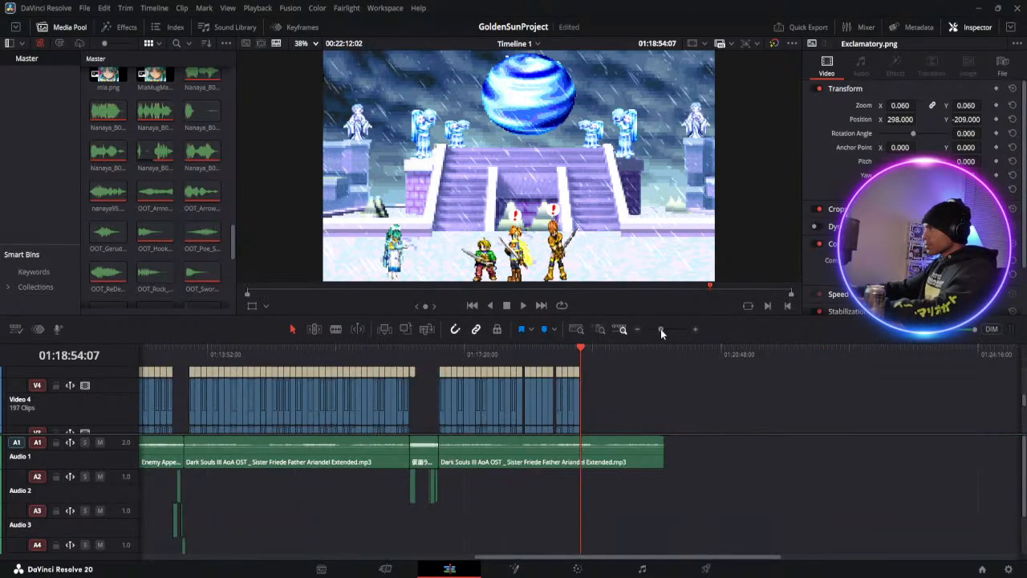
pyautogui.click(219, 348)
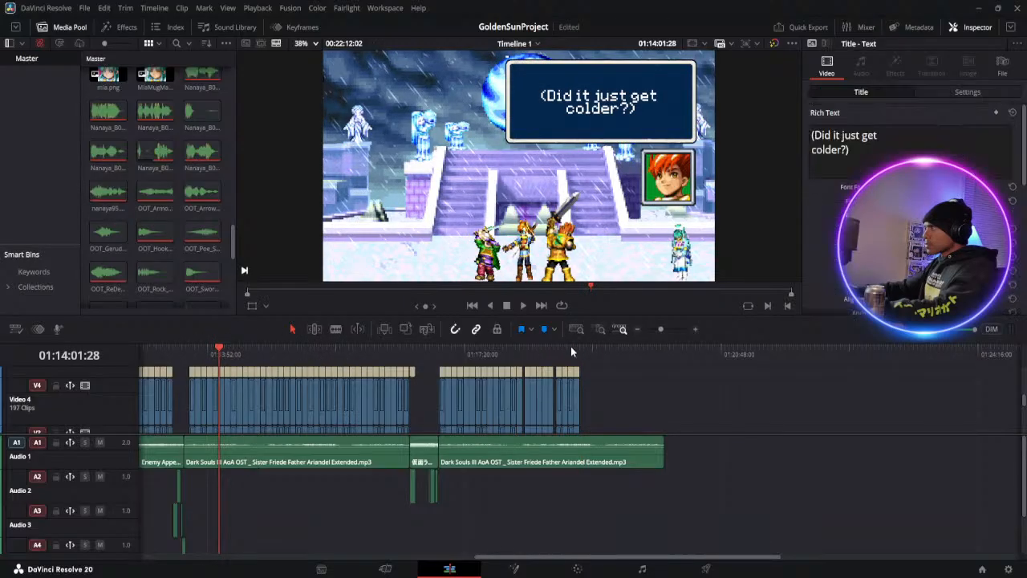
pyautogui.moveTo(663, 328); pyautogui.dragTo(666, 327)
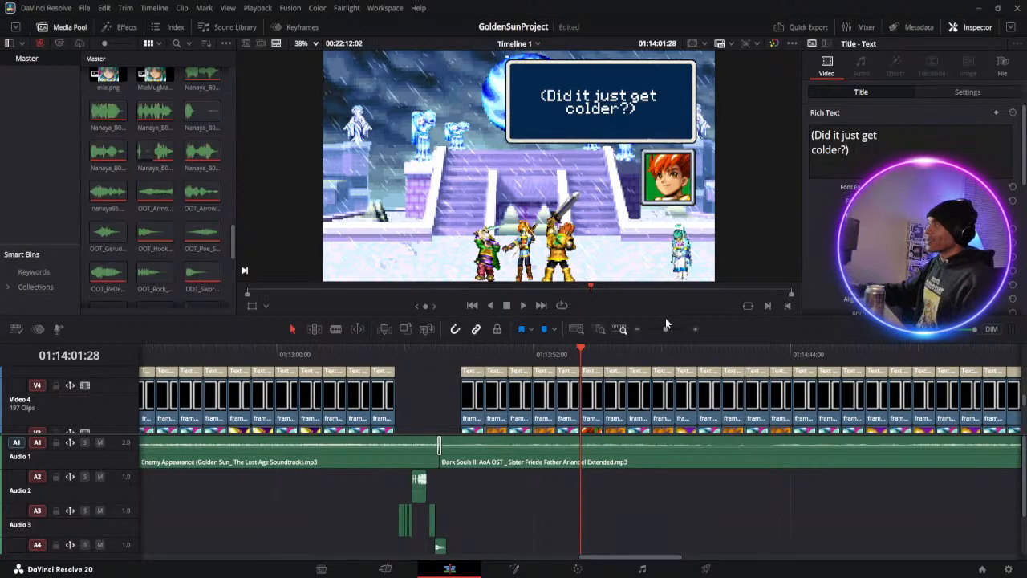
pyautogui.scroll(2, 589, 401)
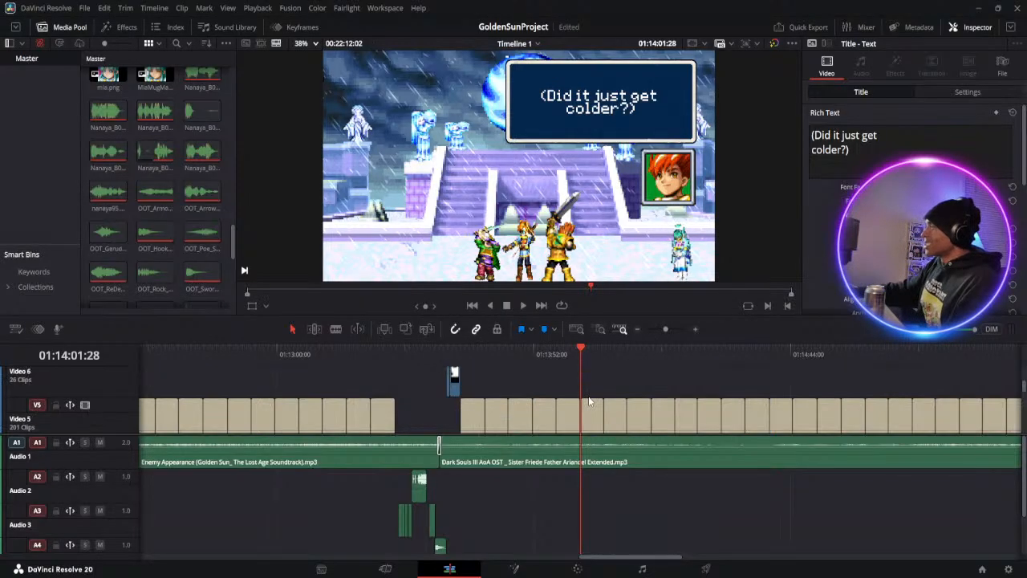
pyautogui.scroll(-3, 590, 398)
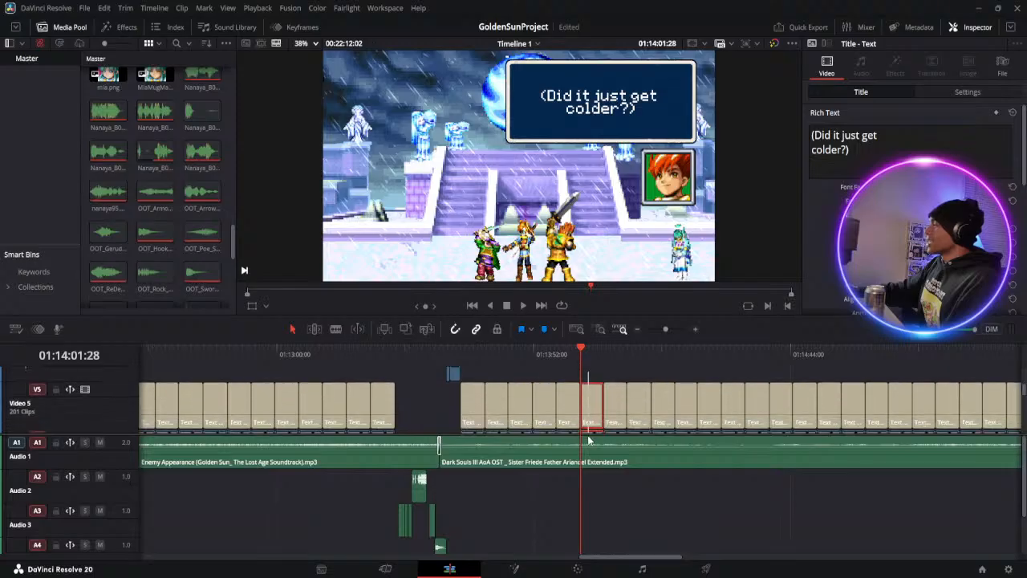
pyautogui.scroll(-1, 589, 430)
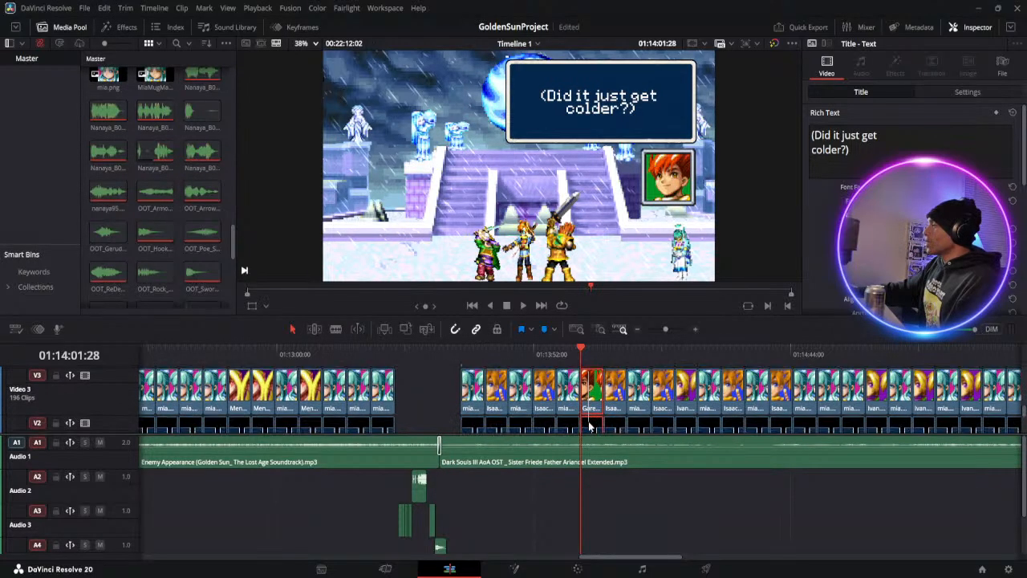
pyautogui.scroll(-2, 598, 443)
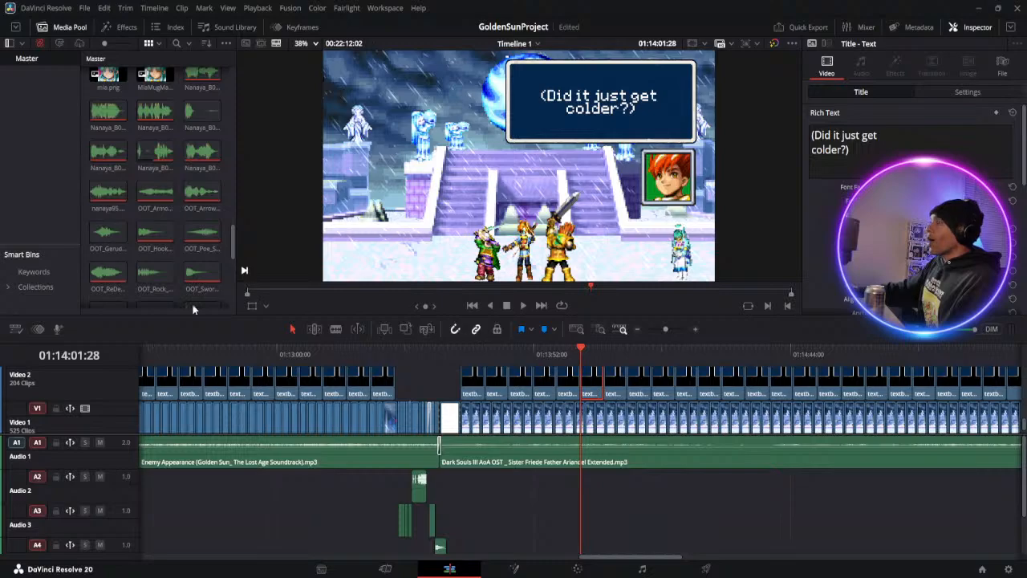
pyautogui.click(248, 293)
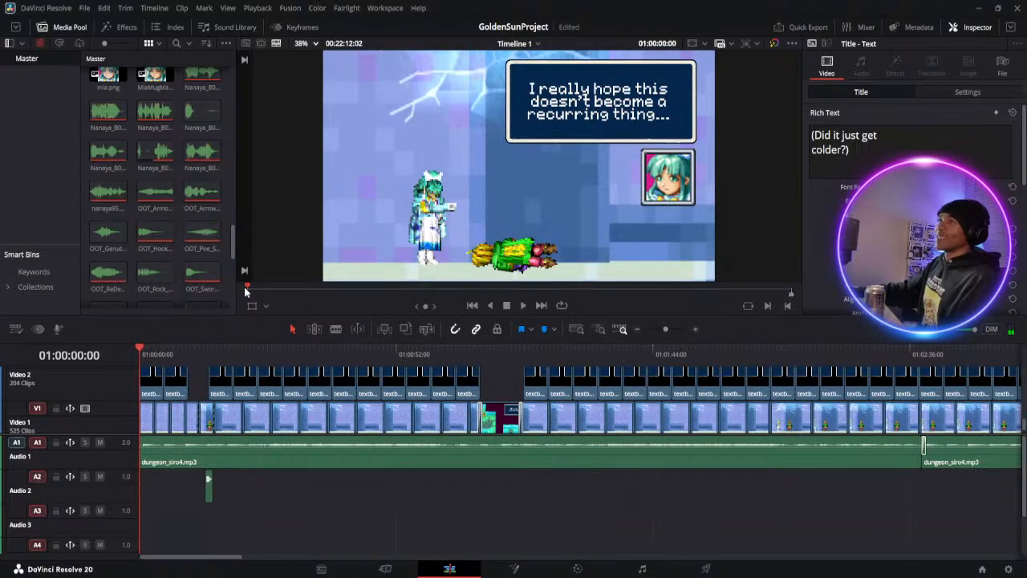
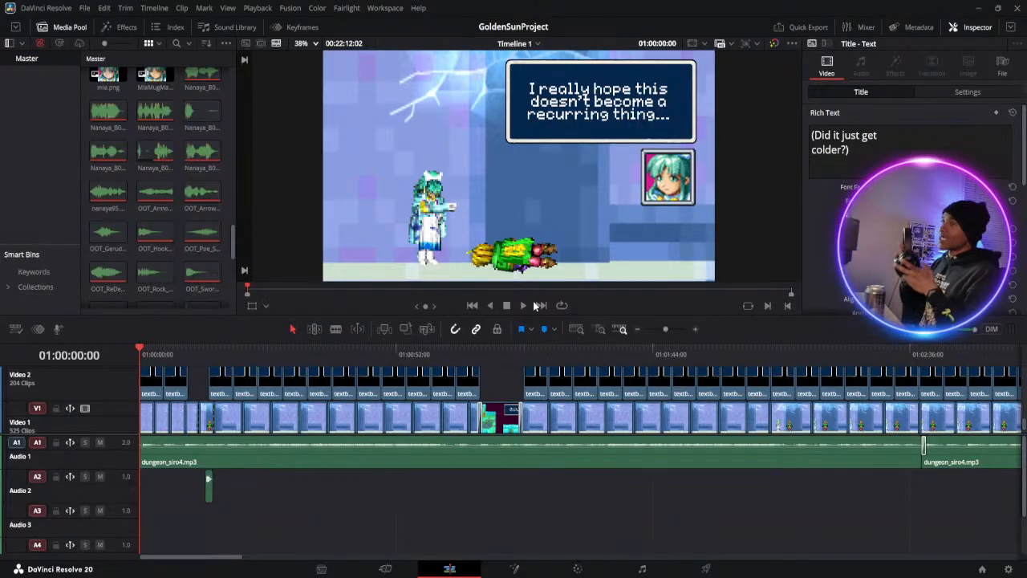
# Play back the timeline from its start through Mia and Ivan's dialogue and into the snow scene with Saturos
pyautogui.click(523, 305)
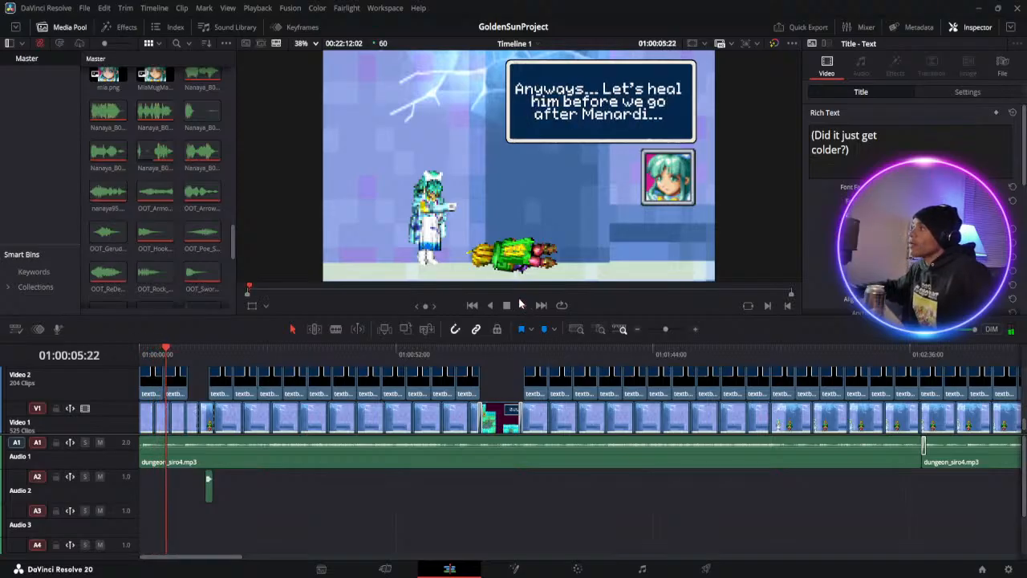
pyautogui.click(507, 306)
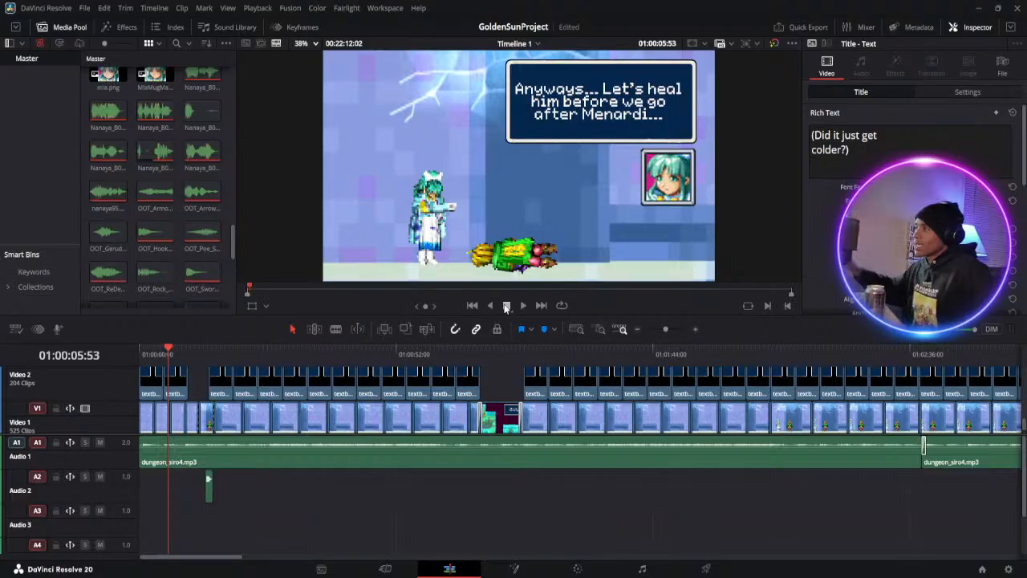
pyautogui.click(520, 305)
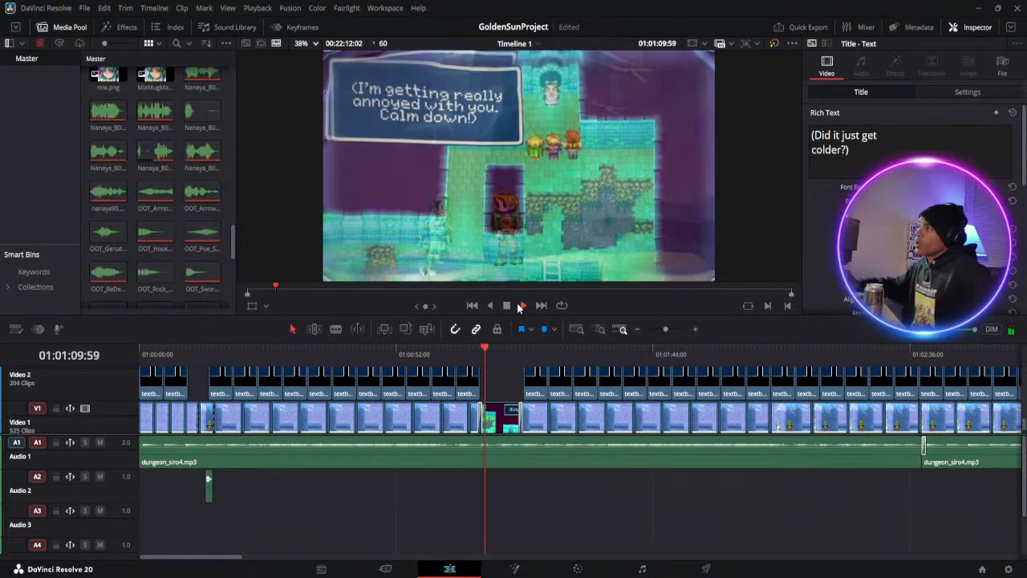
pyautogui.click(507, 306)
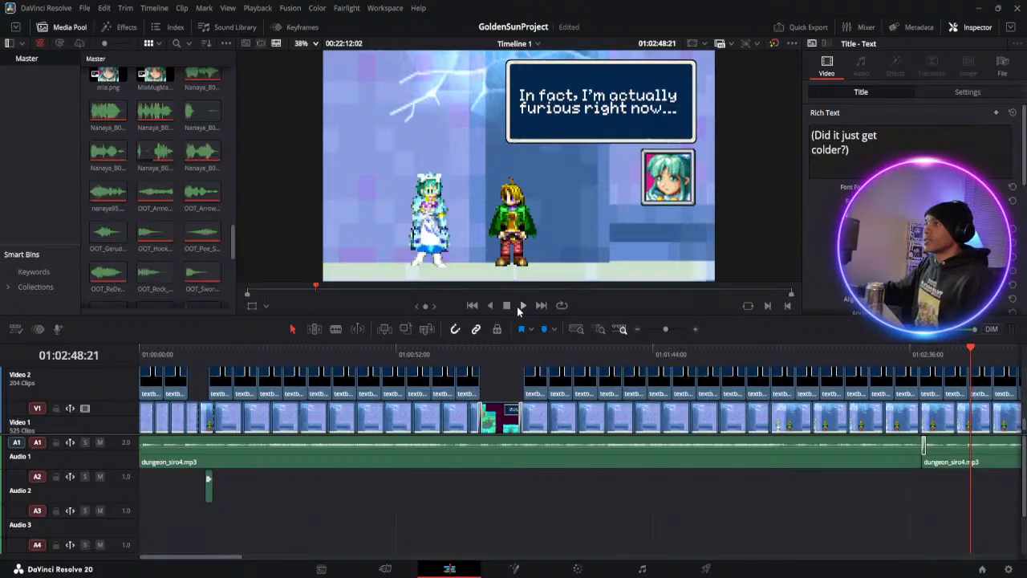
pyautogui.click(521, 305)
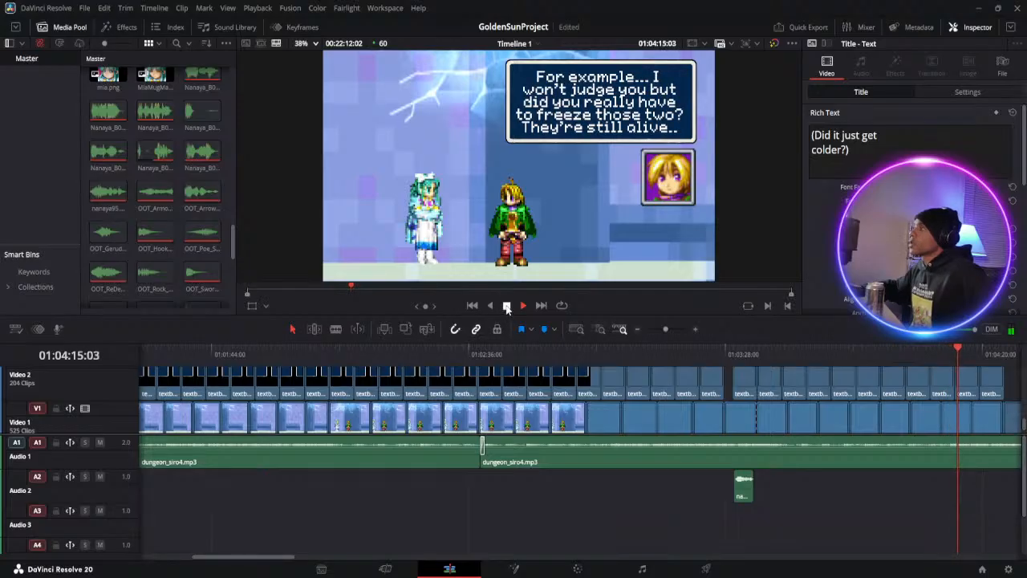
pyautogui.click(506, 306)
pyautogui.click(524, 306)
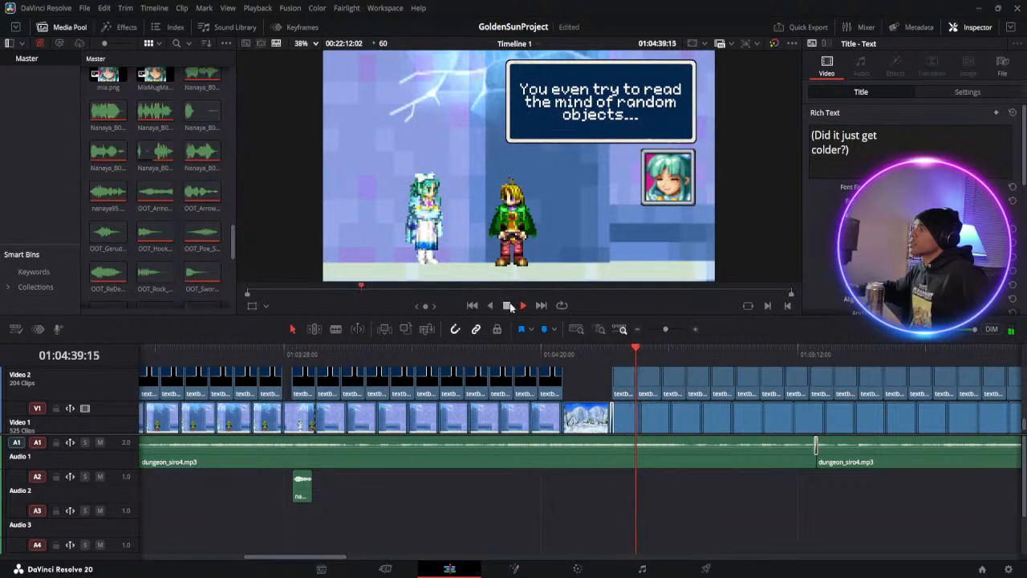
pyautogui.click(508, 306)
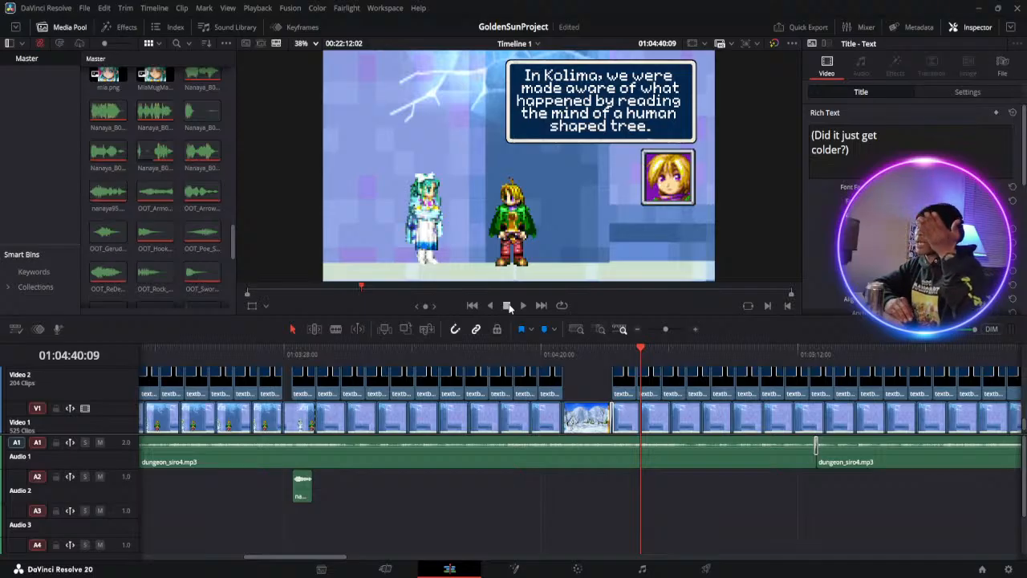
pyautogui.click(522, 305)
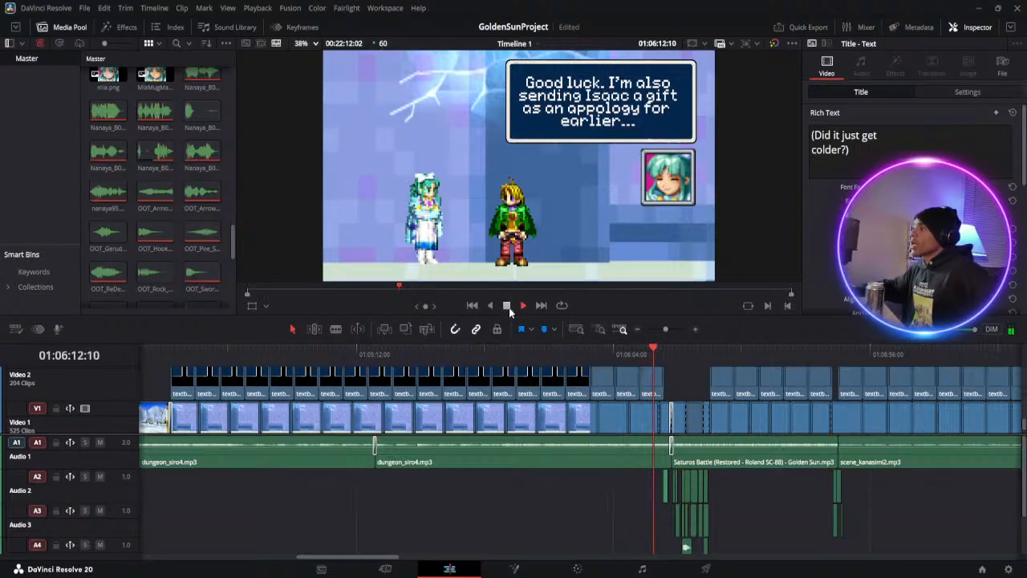
pyautogui.click(508, 306)
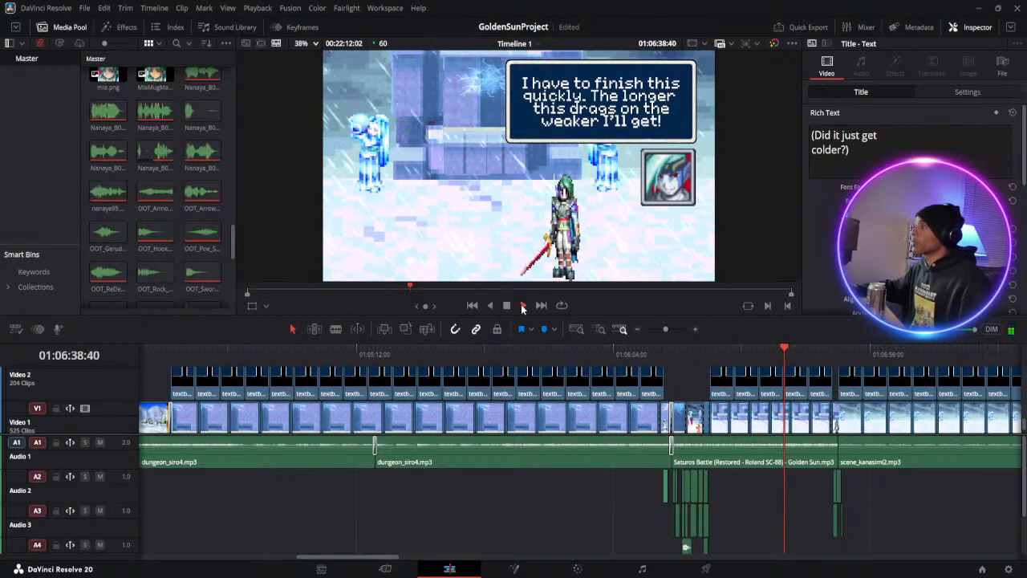
pyautogui.click(507, 306)
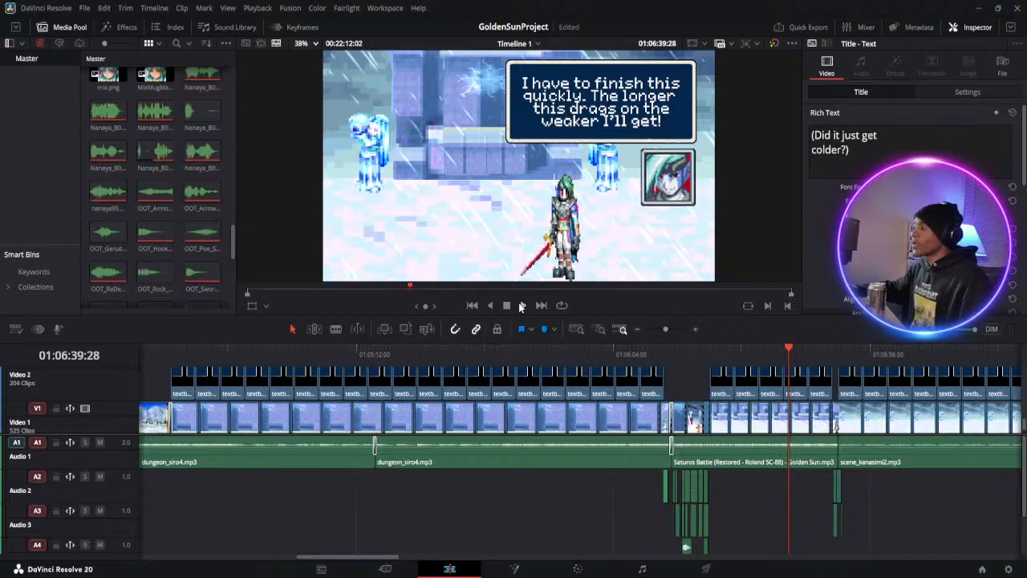
pyautogui.click(524, 305)
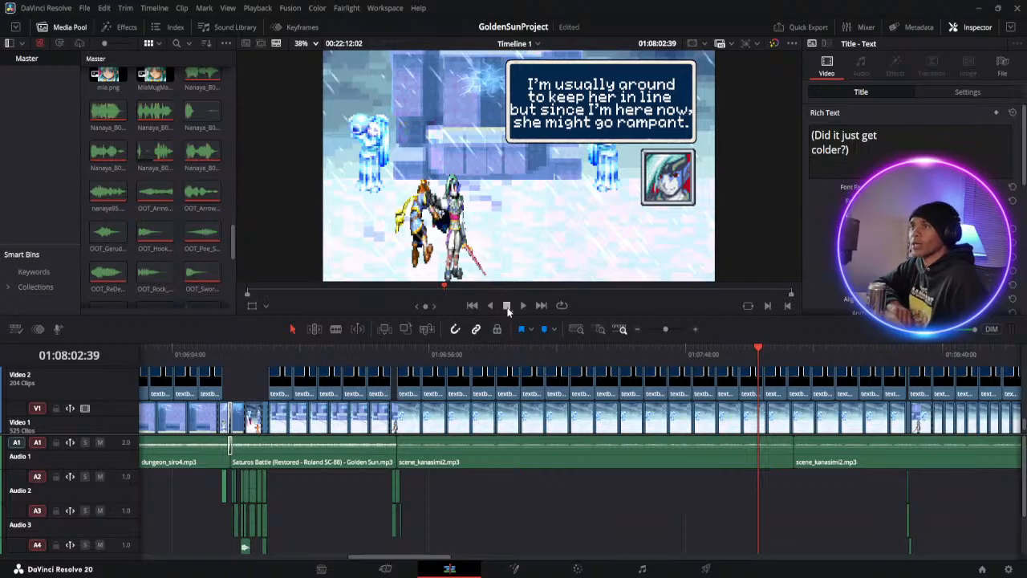
# Go back to Saturos's line about Menardi and correct its text to "Menardi is far more dangerous than I am..."
pyautogui.click(731, 353)
pyautogui.click(706, 354)
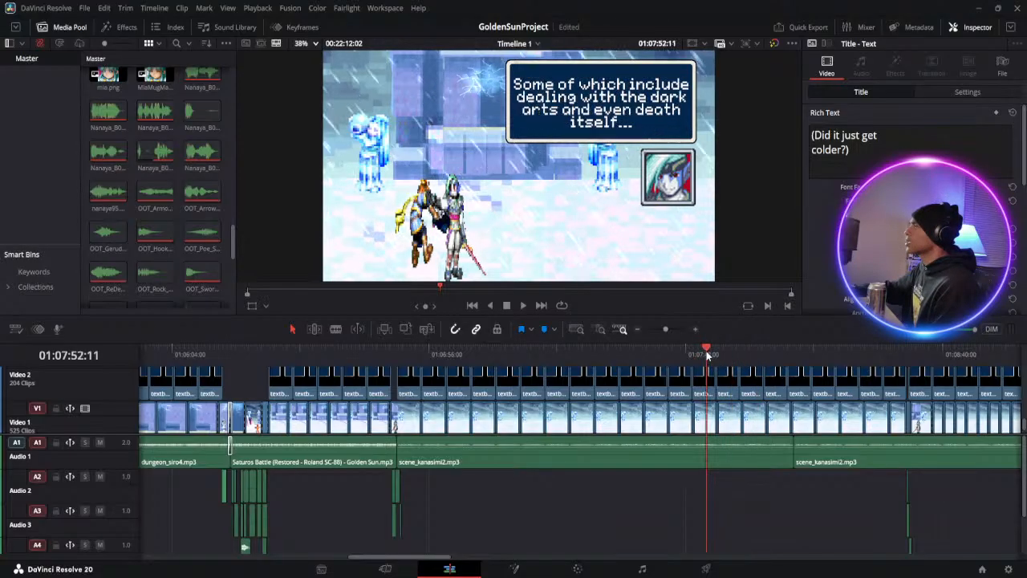
pyautogui.click(692, 350)
pyautogui.click(678, 350)
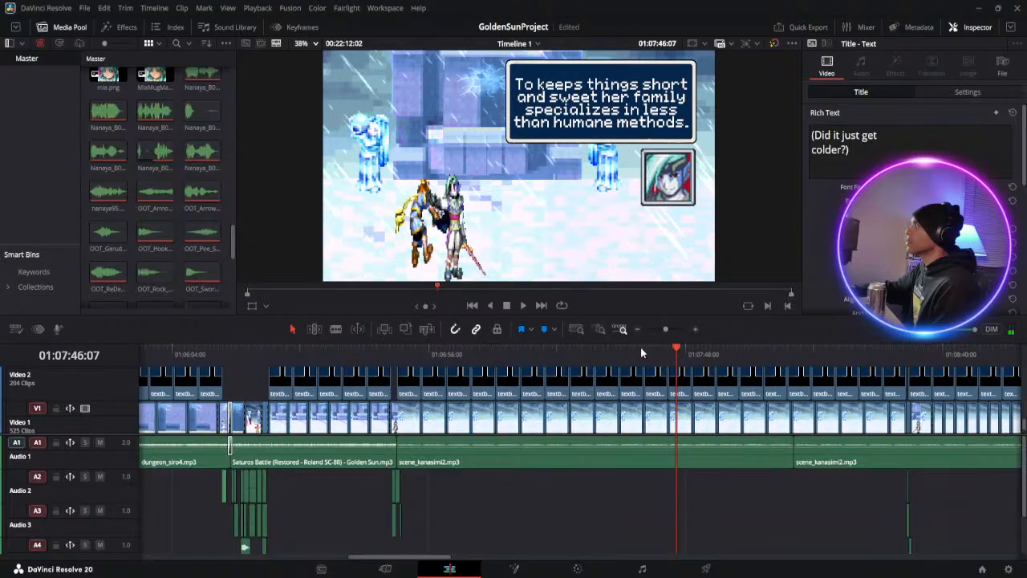
pyautogui.click(642, 350)
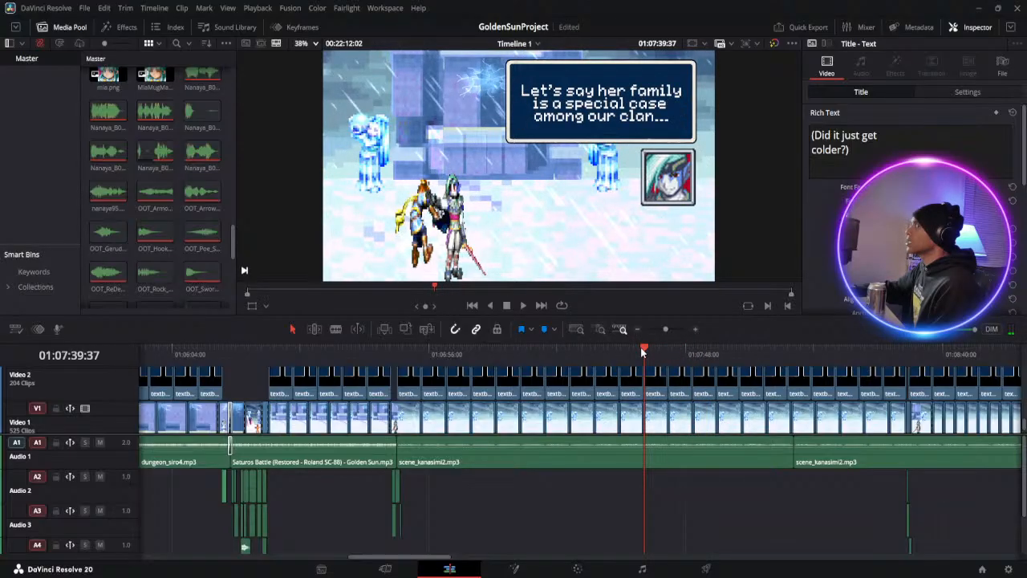
pyautogui.click(634, 350)
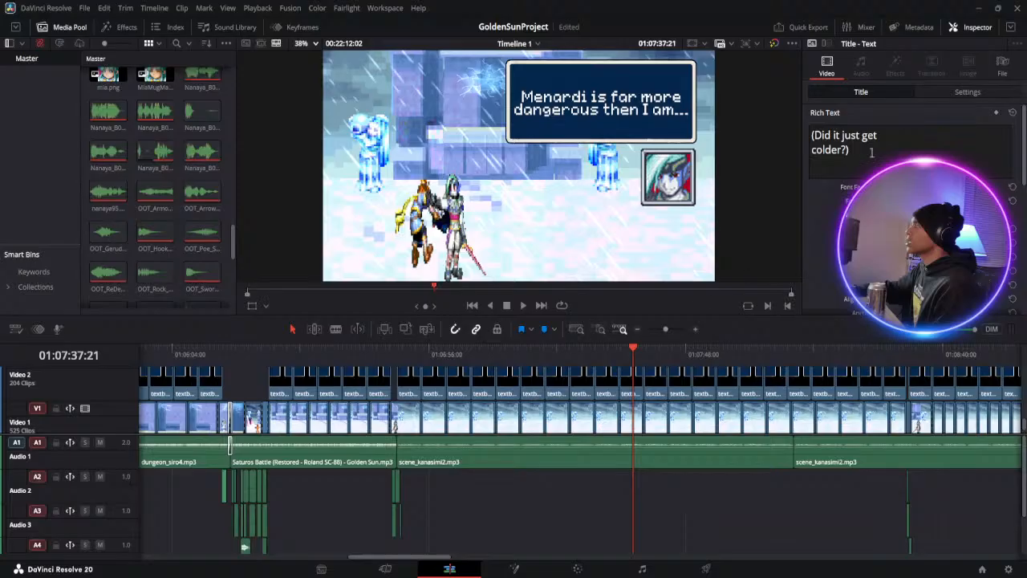
pyautogui.scroll(3, 630, 391)
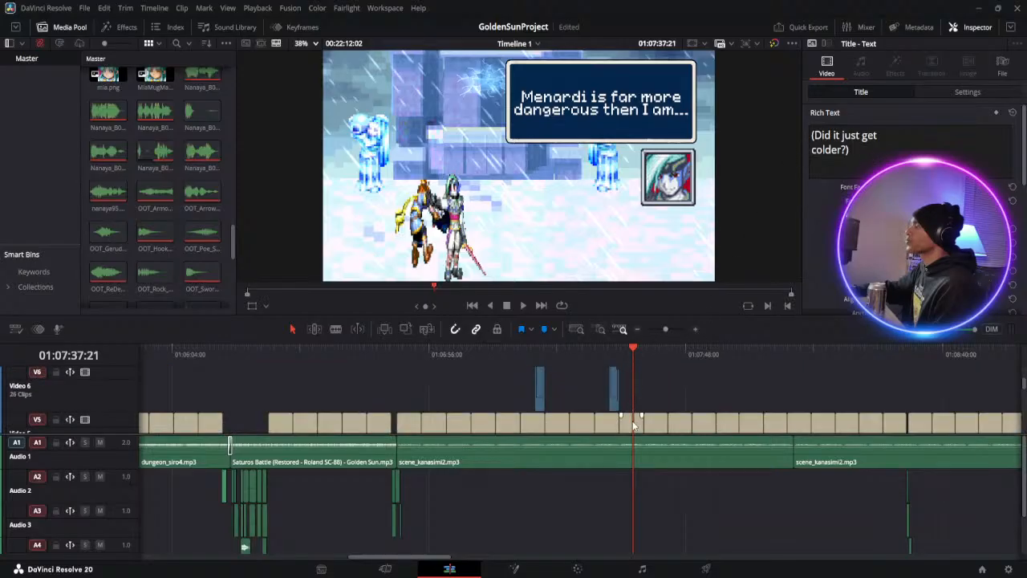
pyautogui.click(639, 416)
pyautogui.click(878, 150)
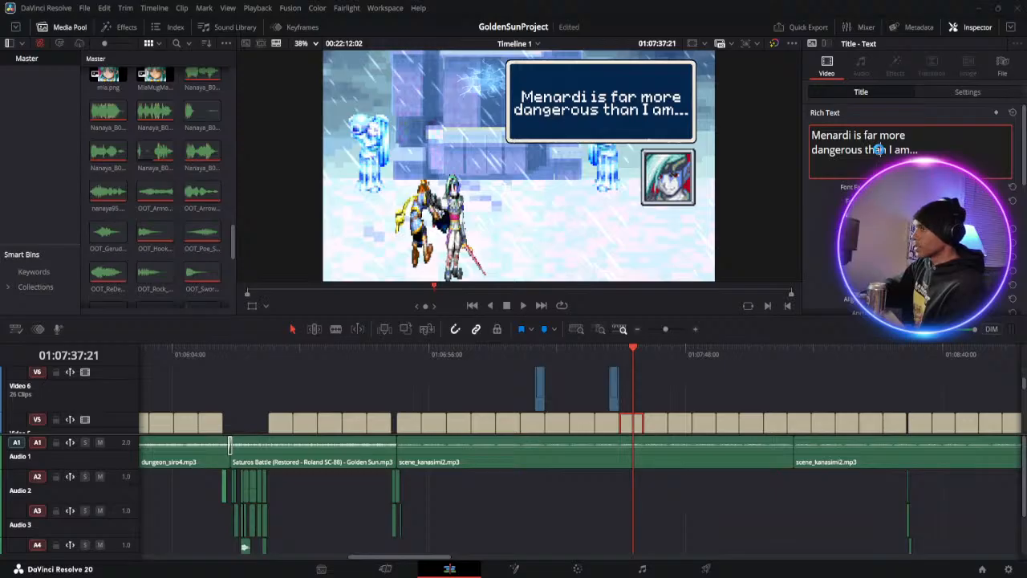
# Play back the snow scene from the corrected Menardi line through the dialogue with Ivan to the fire explosion
pyautogui.click(522, 305)
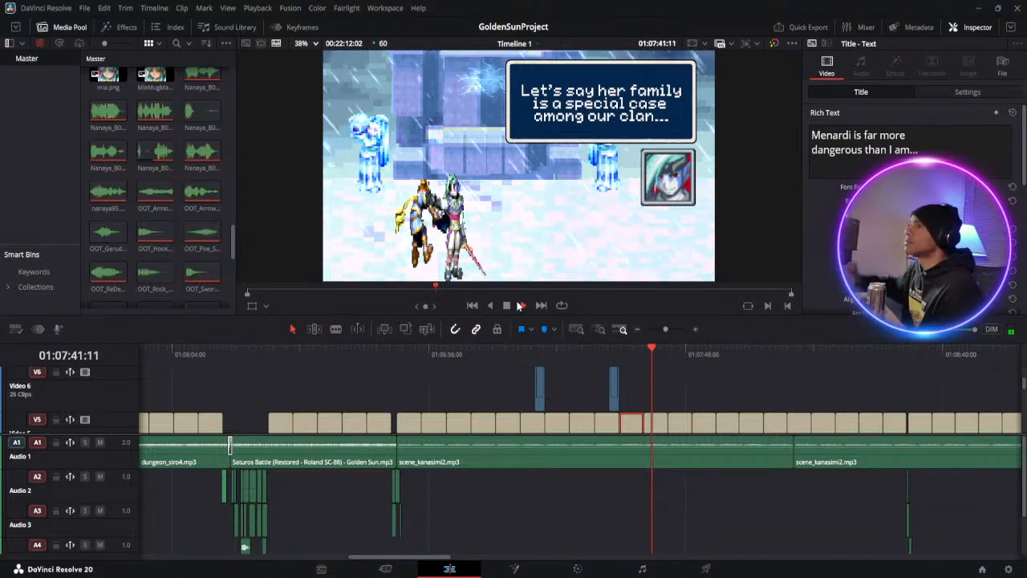
pyautogui.click(504, 307)
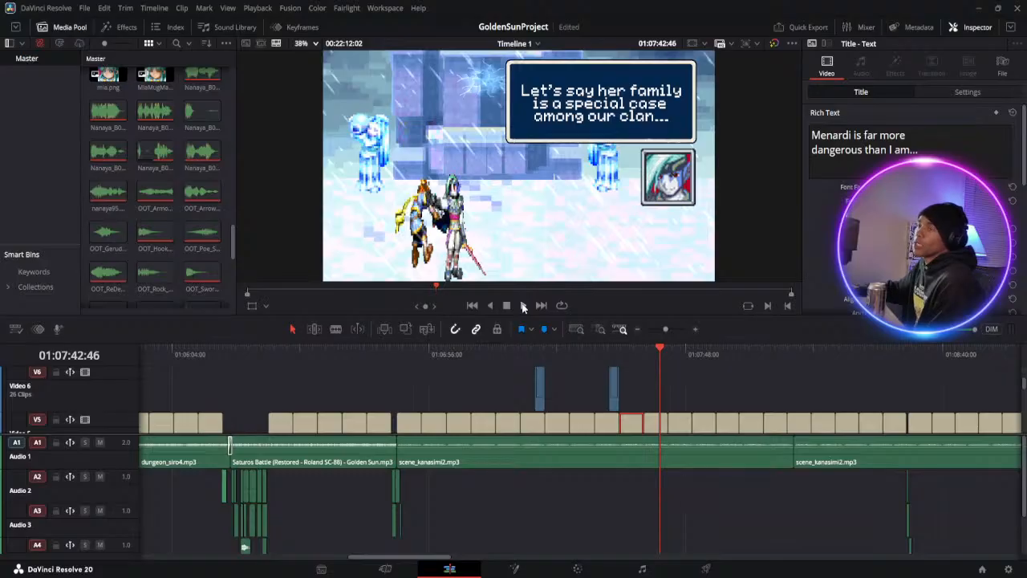
pyautogui.click(524, 306)
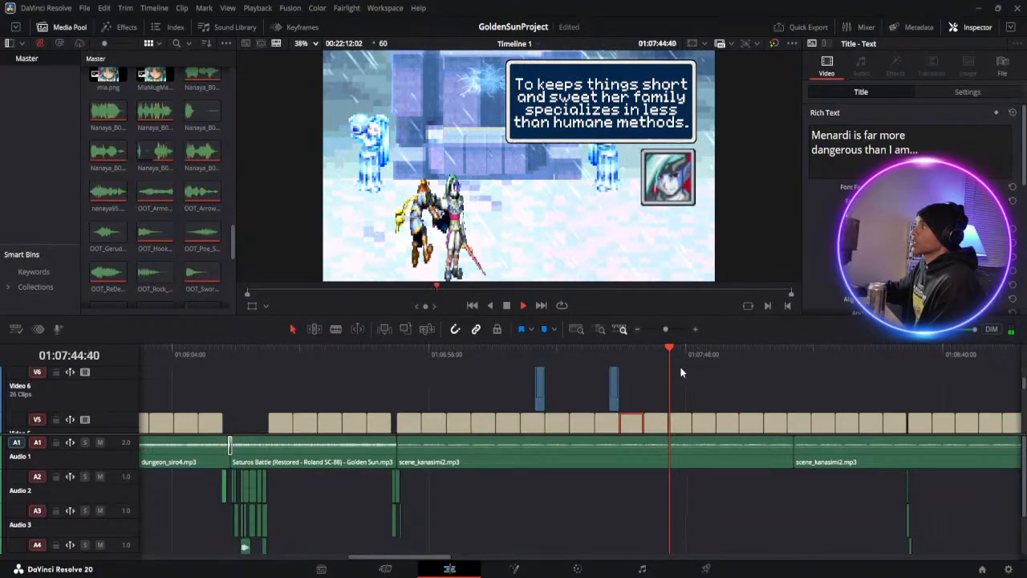
pyautogui.scroll(-2, 681, 366)
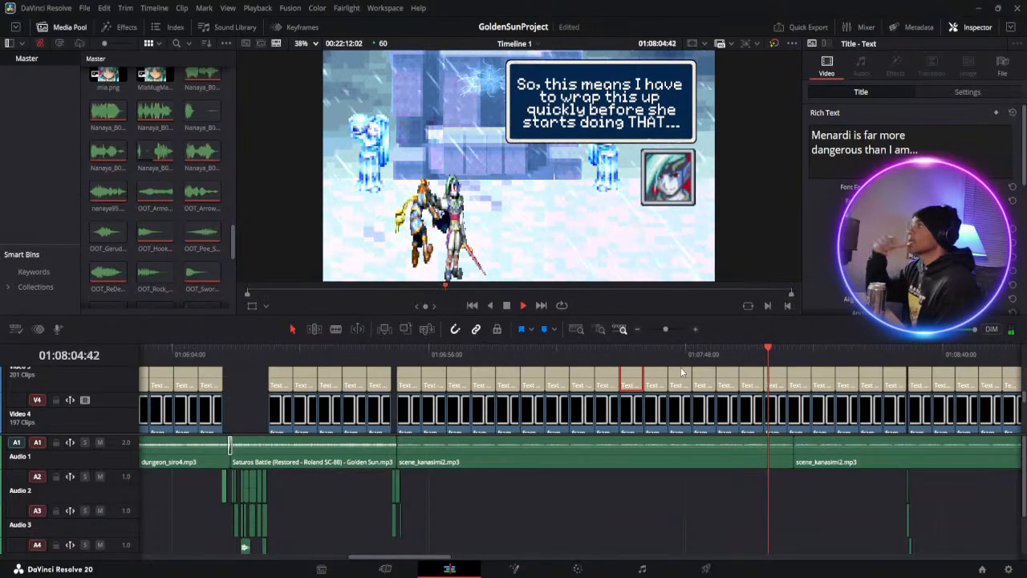
pyautogui.click(505, 308)
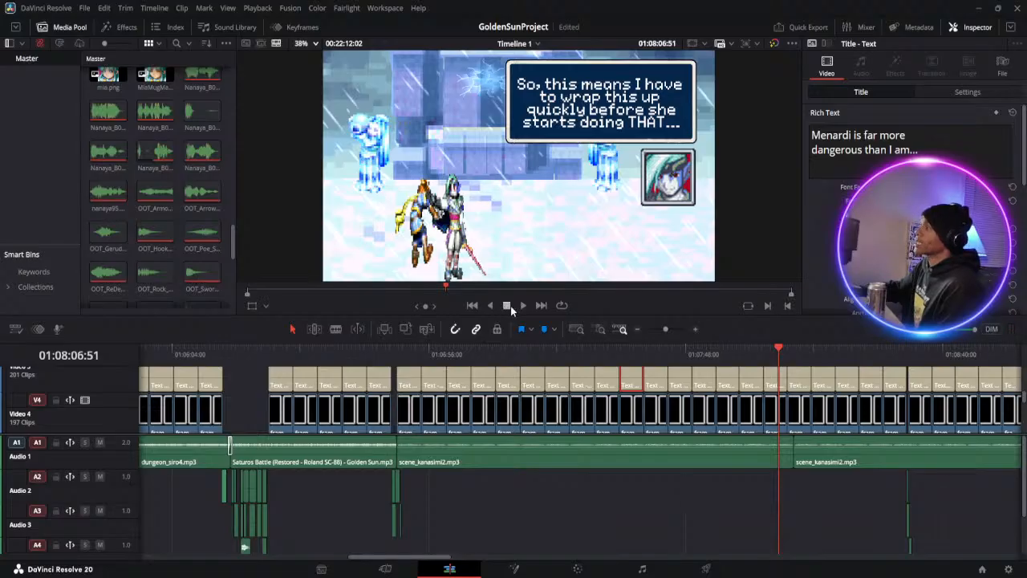
pyautogui.click(522, 305)
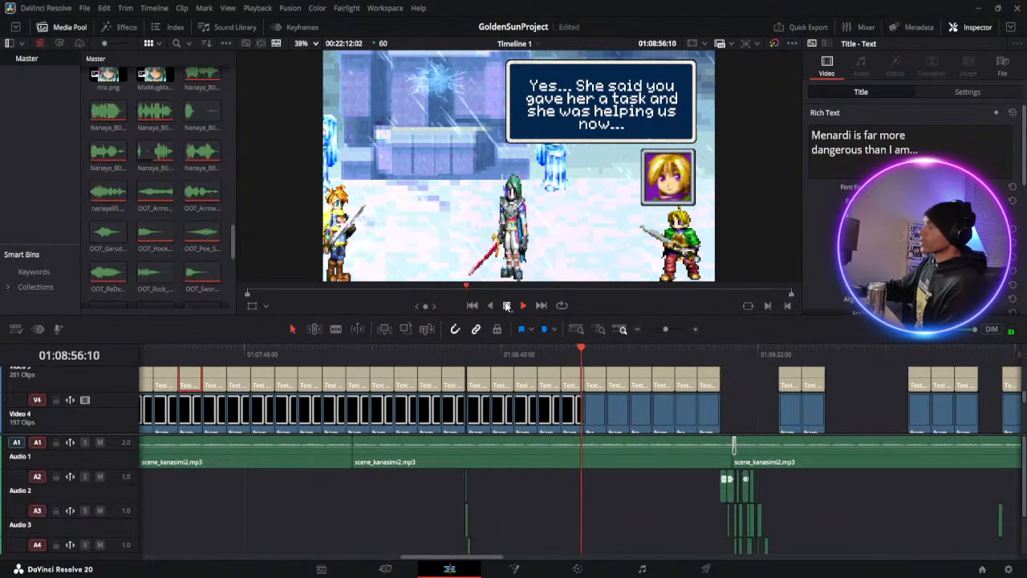
pyautogui.click(507, 306)
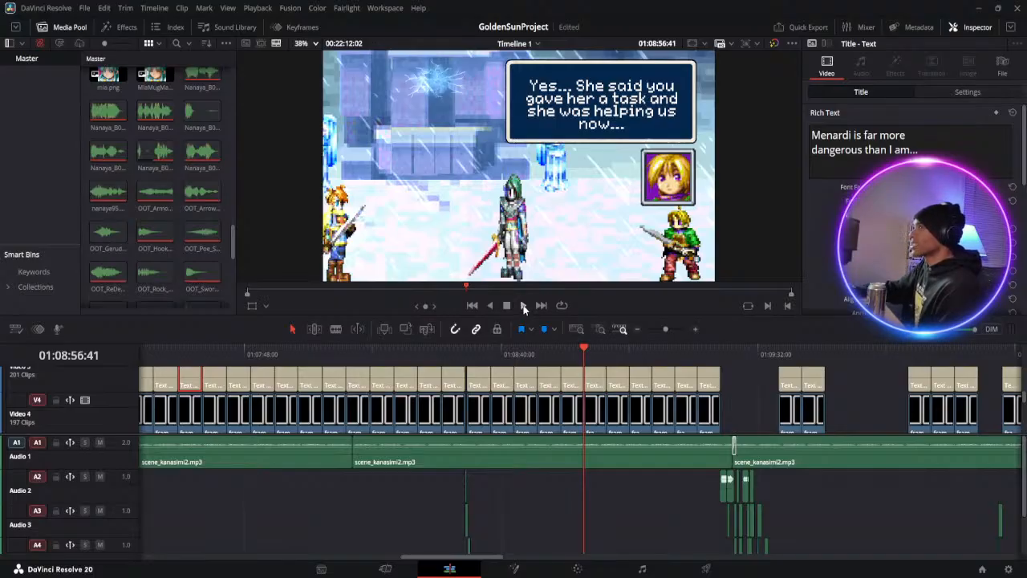
pyautogui.click(524, 306)
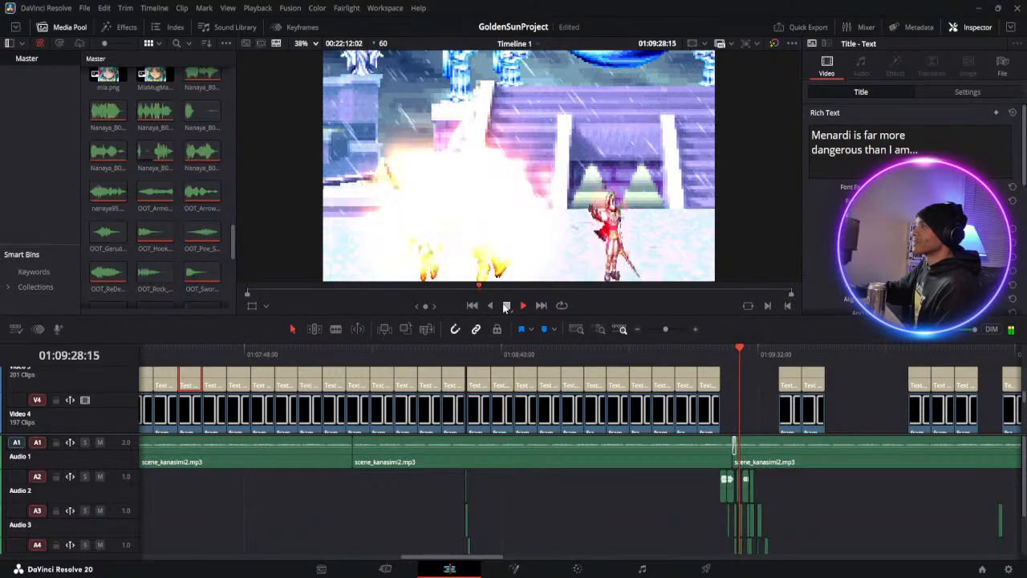
pyautogui.click(507, 305)
# Examine the cut from Saturos's "OK good..." line into the fire attack at a closer timeline zoom
pyautogui.click(713, 354)
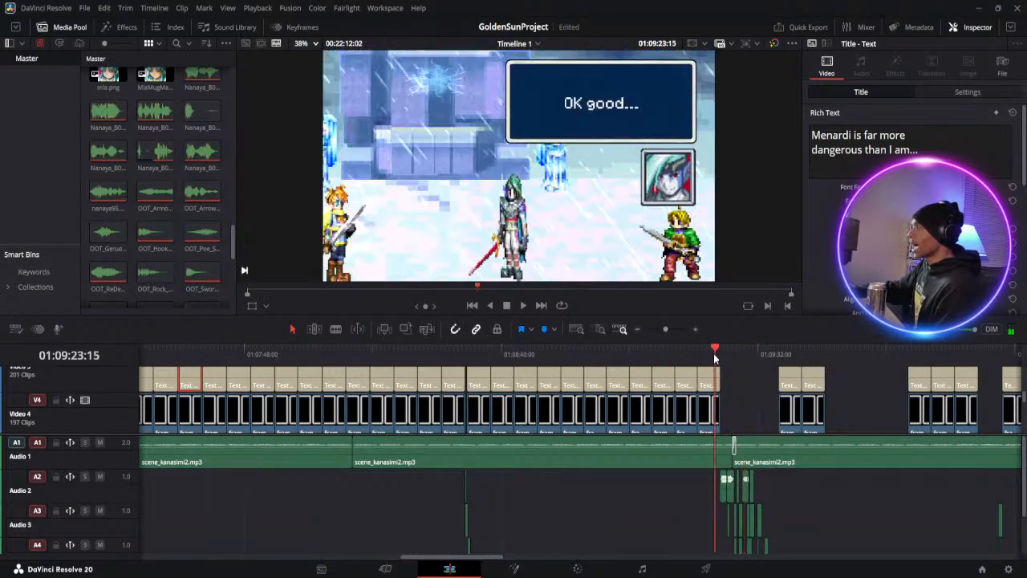
pyautogui.moveTo(663, 329); pyautogui.dragTo(666, 329)
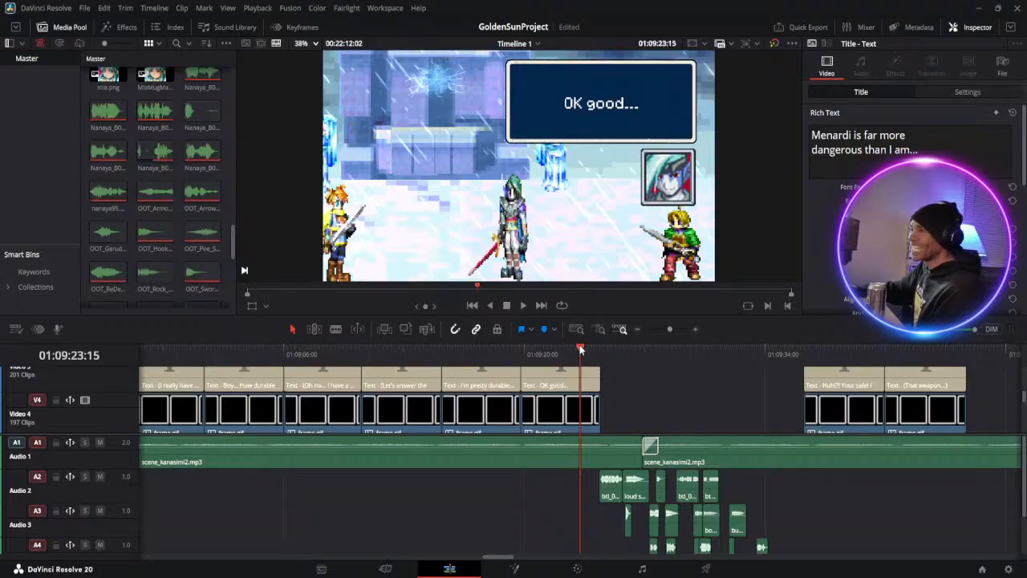
pyautogui.moveTo(502, 345); pyautogui.dragTo(606, 346)
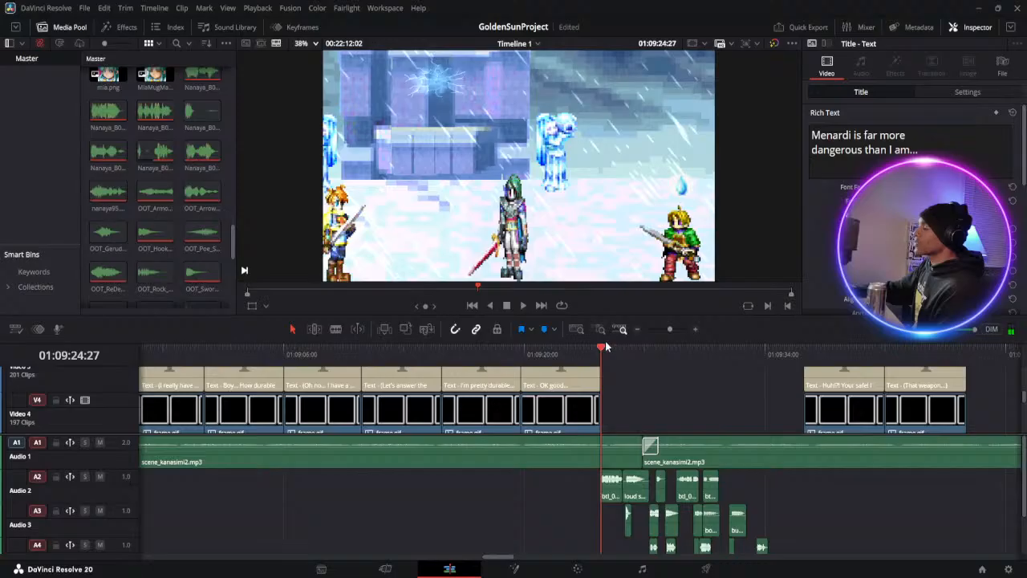
pyautogui.scroll(-3, 603, 371)
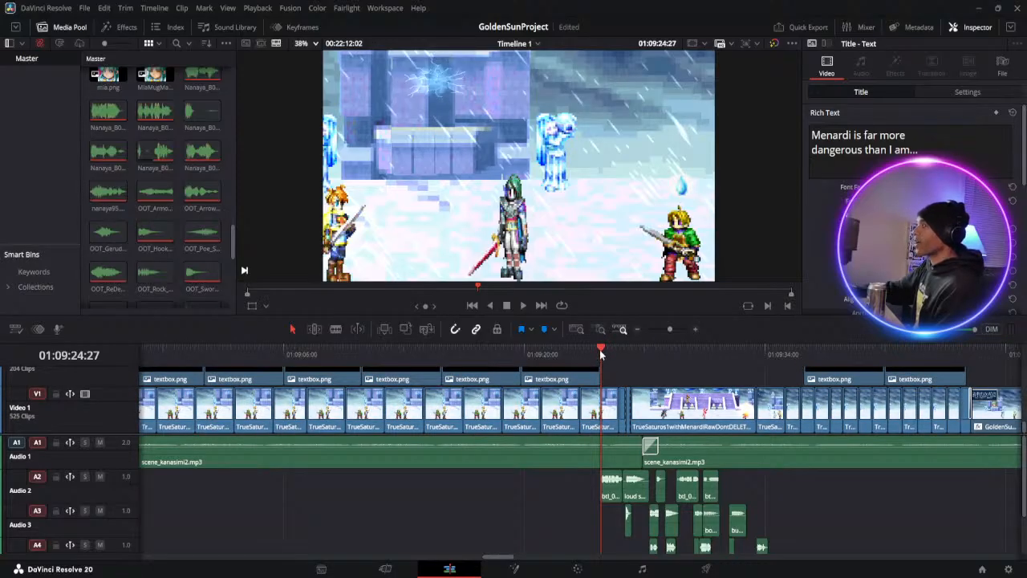
pyautogui.moveTo(600, 353); pyautogui.dragTo(621, 354)
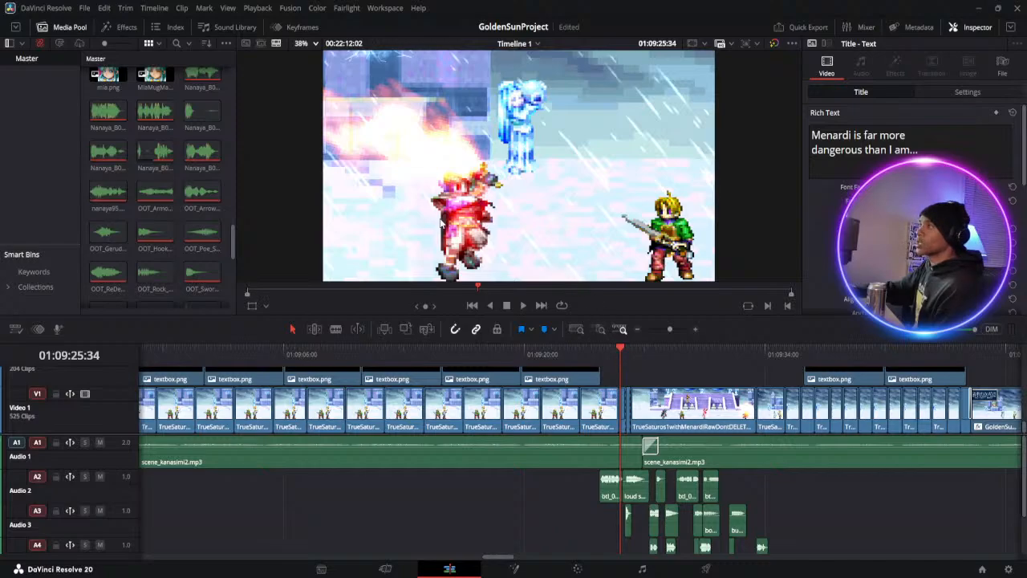
pyautogui.moveTo(621, 351); pyautogui.dragTo(580, 350)
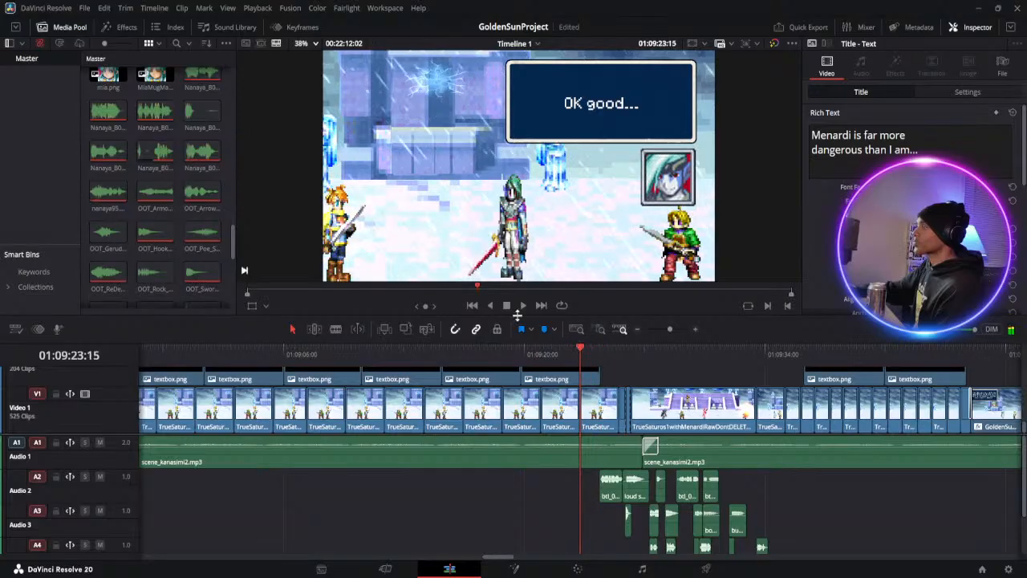
# Play back the fire attack from the "OK good..." line through Isaac's dialogue to the fade to black
pyautogui.click(523, 305)
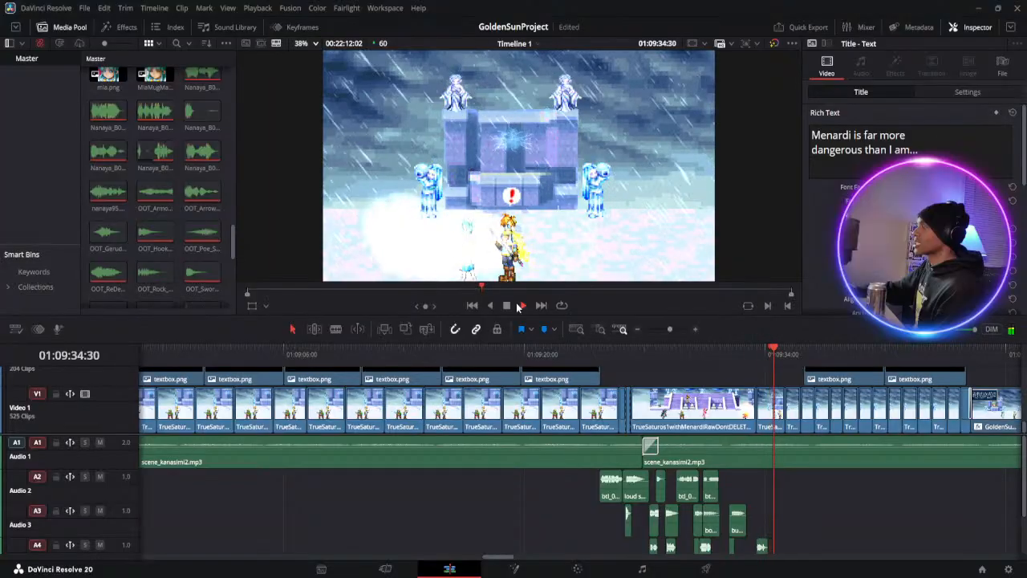
pyautogui.click(521, 305)
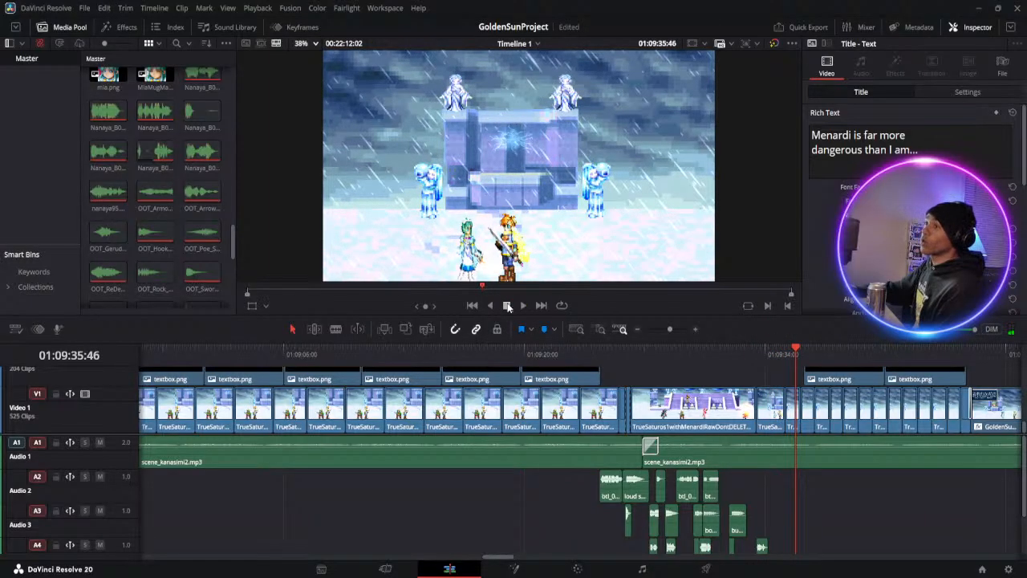
pyautogui.scroll(3, 831, 423)
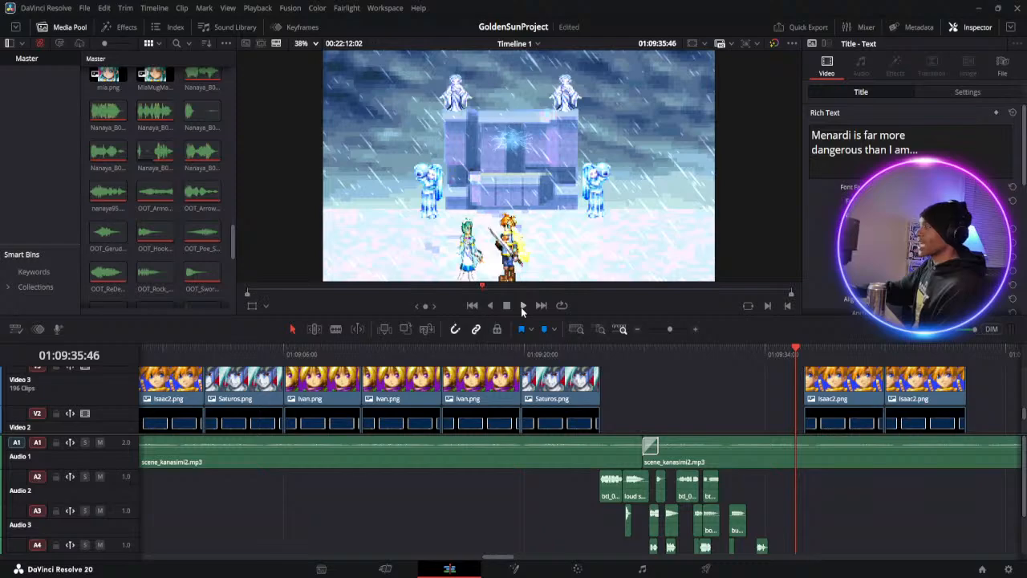
pyautogui.click(521, 306)
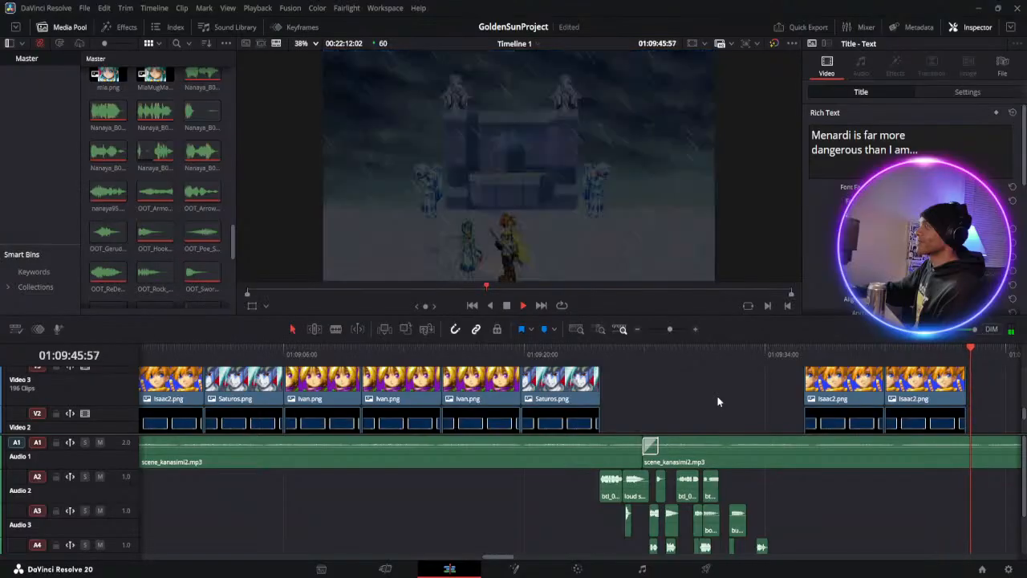
# Play back from the fade through Mia's "I could always defend myself" line and Isaac's thoughts about her eyes to the mid-air fight
pyautogui.click(507, 306)
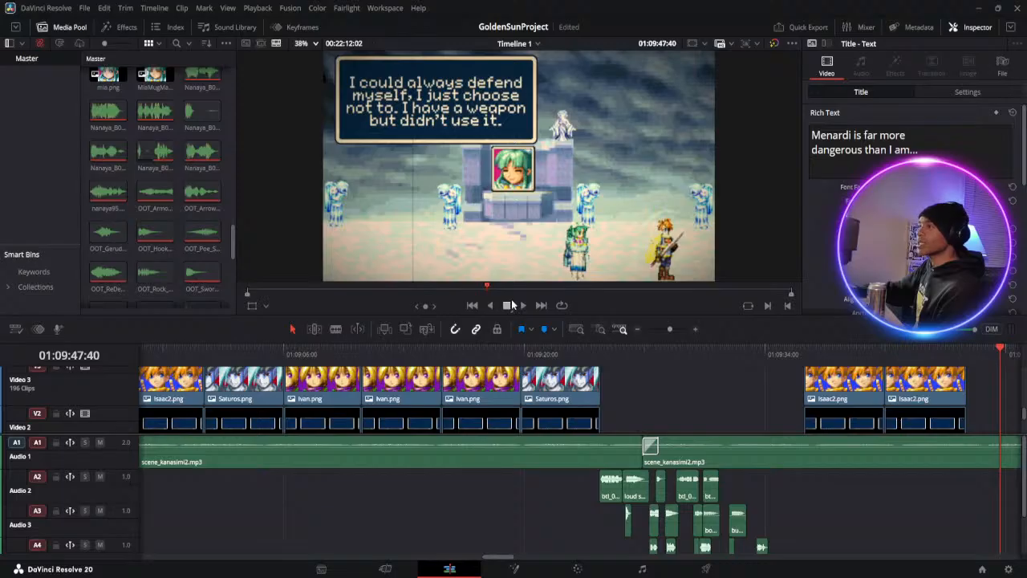
pyautogui.click(524, 306)
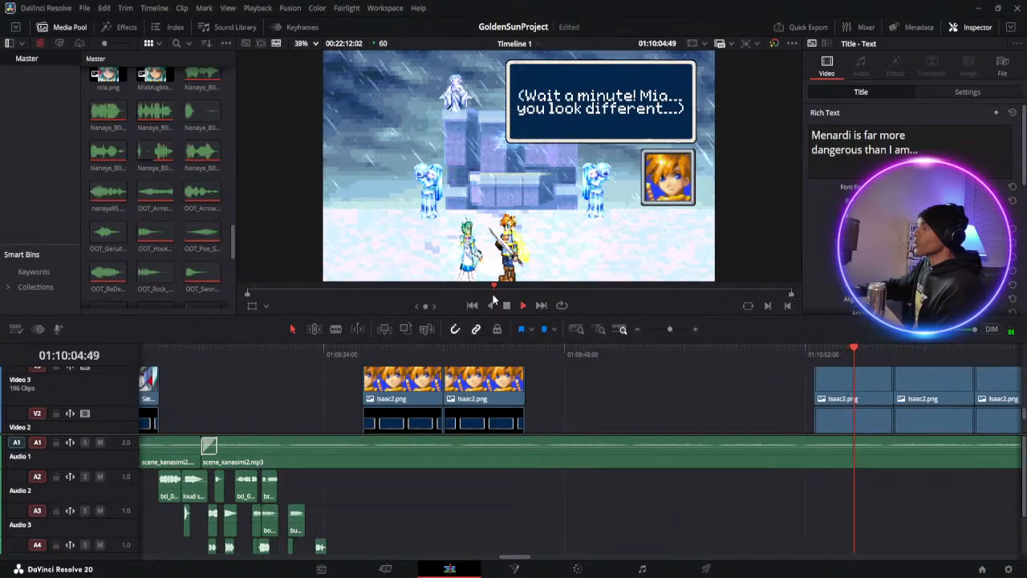
pyautogui.click(507, 305)
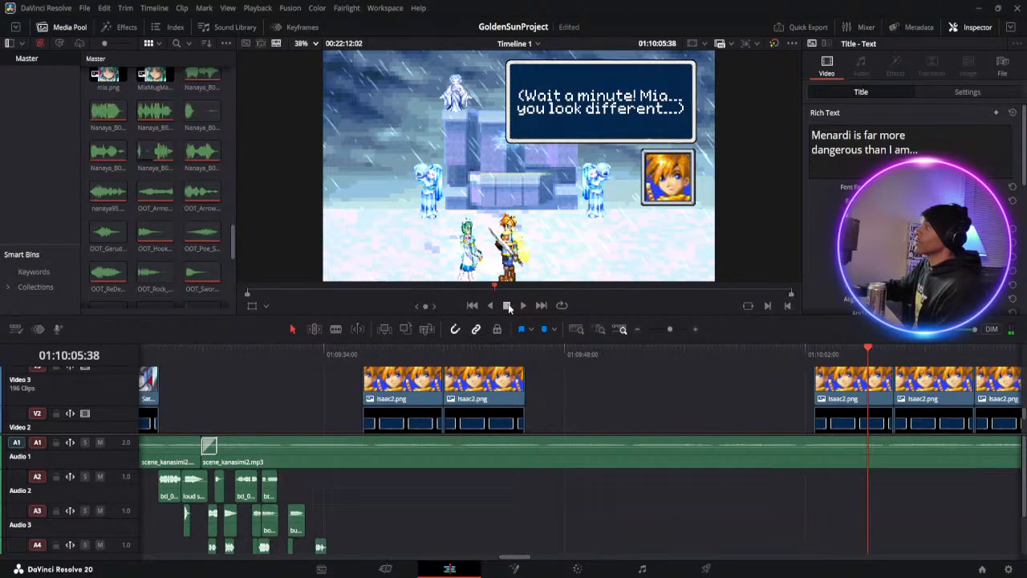
pyautogui.click(523, 305)
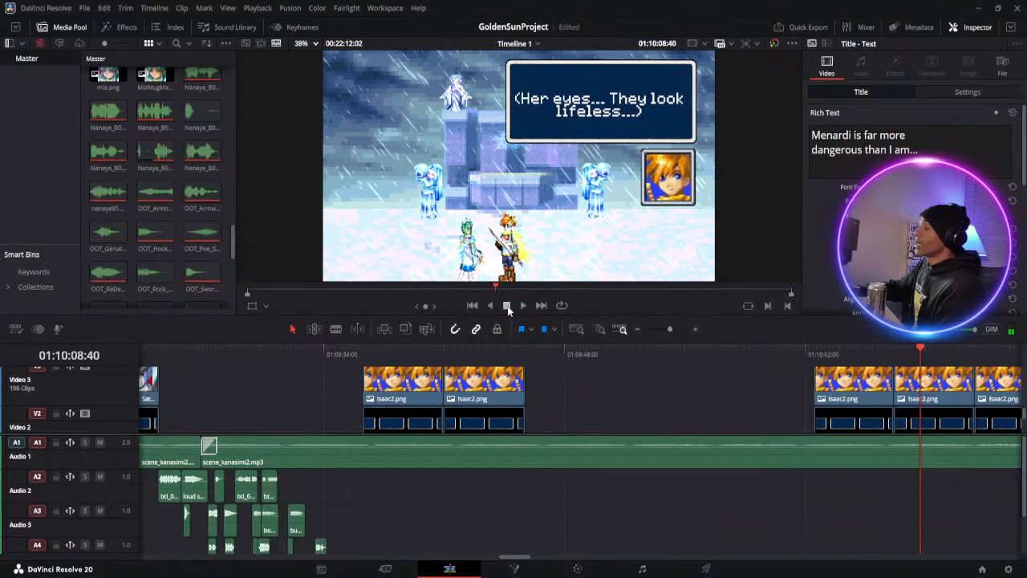
pyautogui.click(522, 306)
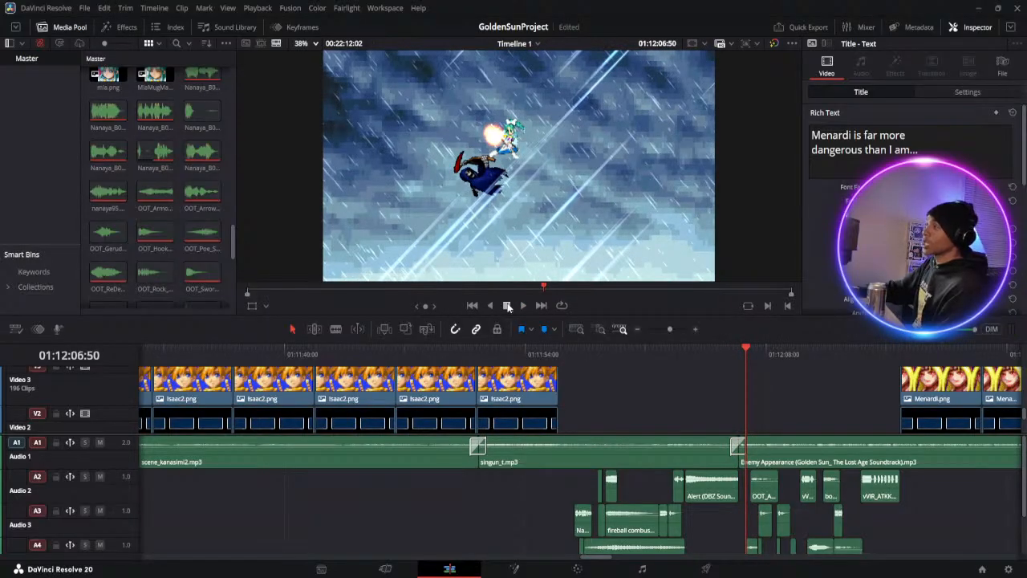
# Play back the mid-air clash and Menardi's lines through "But you're running out of time..." into Mia's first thought
pyautogui.click(524, 305)
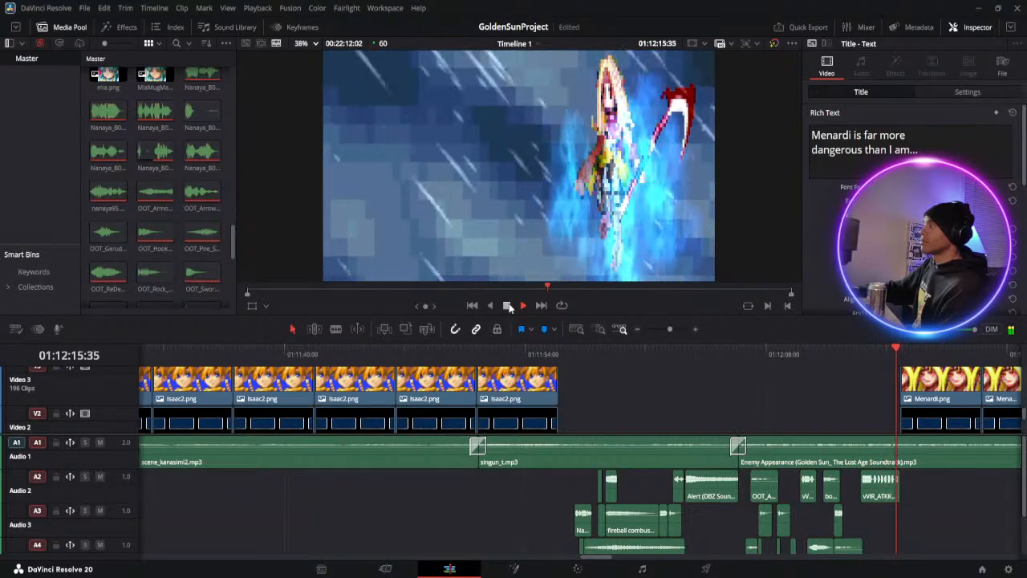
pyautogui.click(792, 356)
pyautogui.click(520, 306)
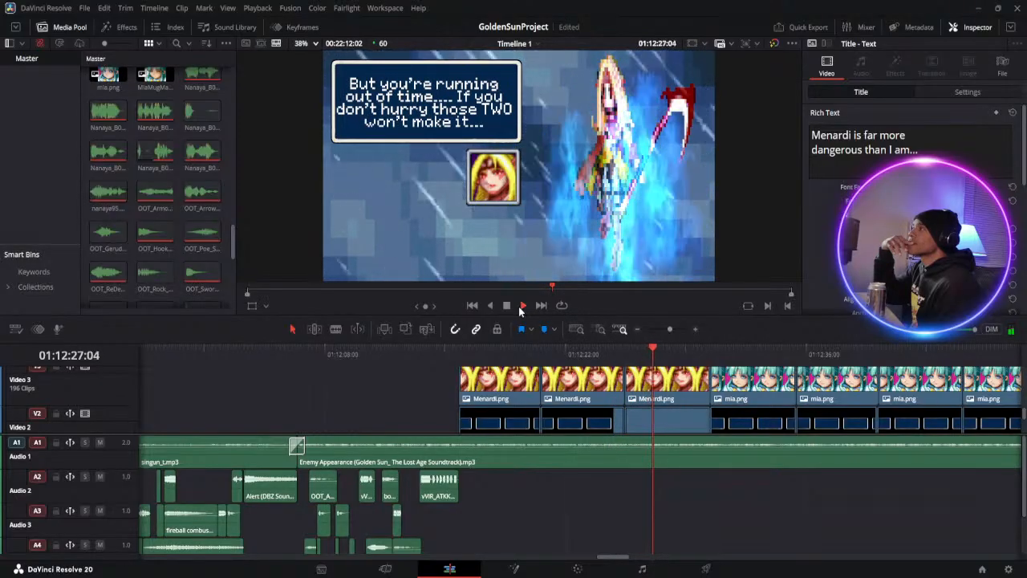
pyautogui.click(507, 306)
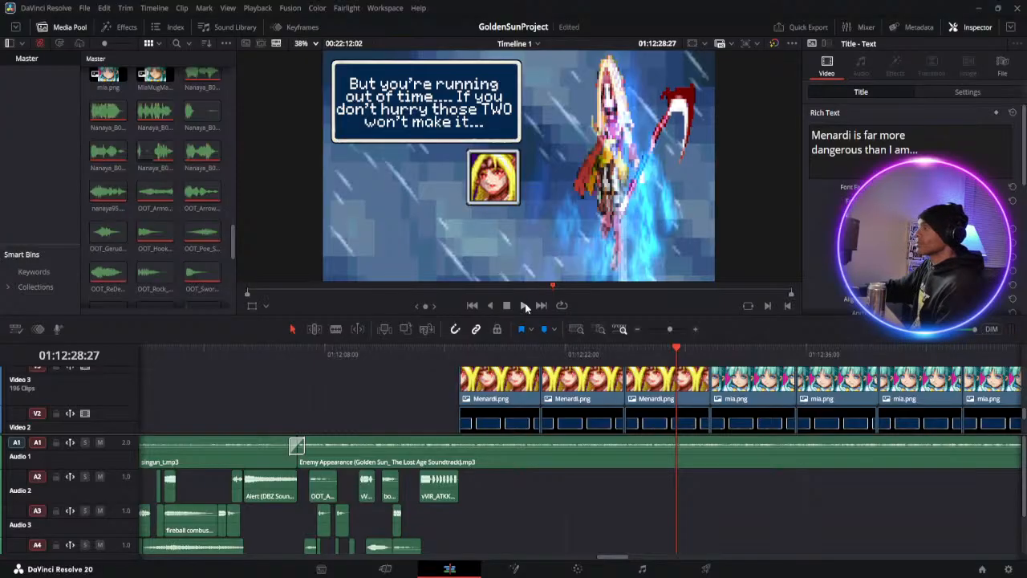
pyautogui.click(526, 306)
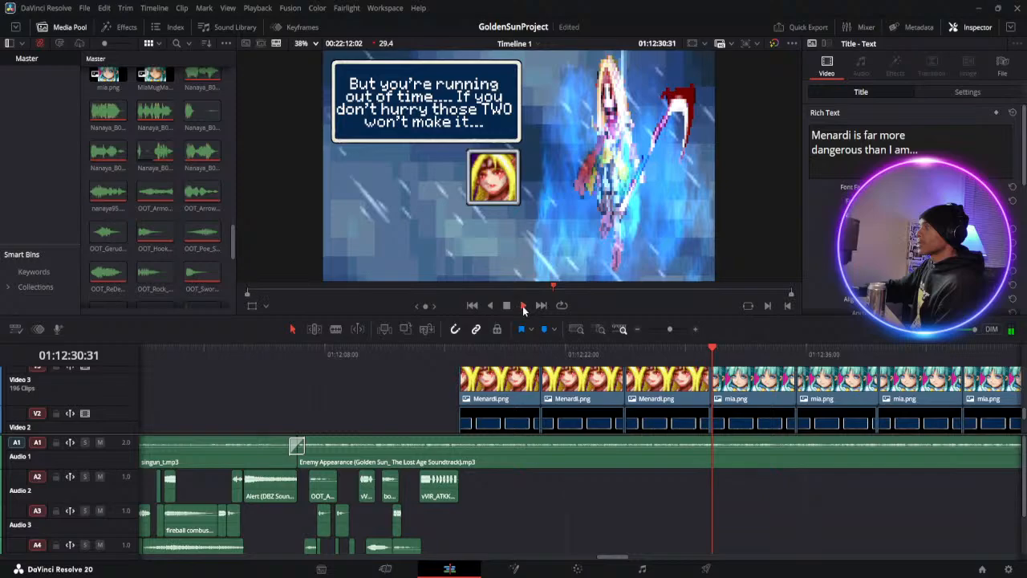
pyautogui.click(507, 306)
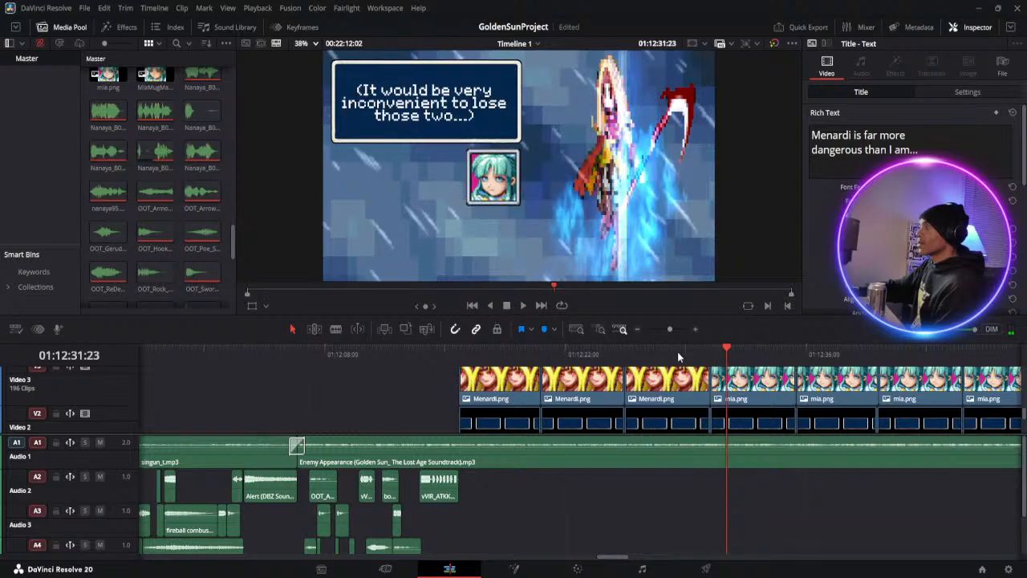
# Replay the change from Menardi's "running out of time" line to Mia's "inconvenient to lose those two" thought and check its text clips
pyautogui.click(677, 352)
pyautogui.click(525, 306)
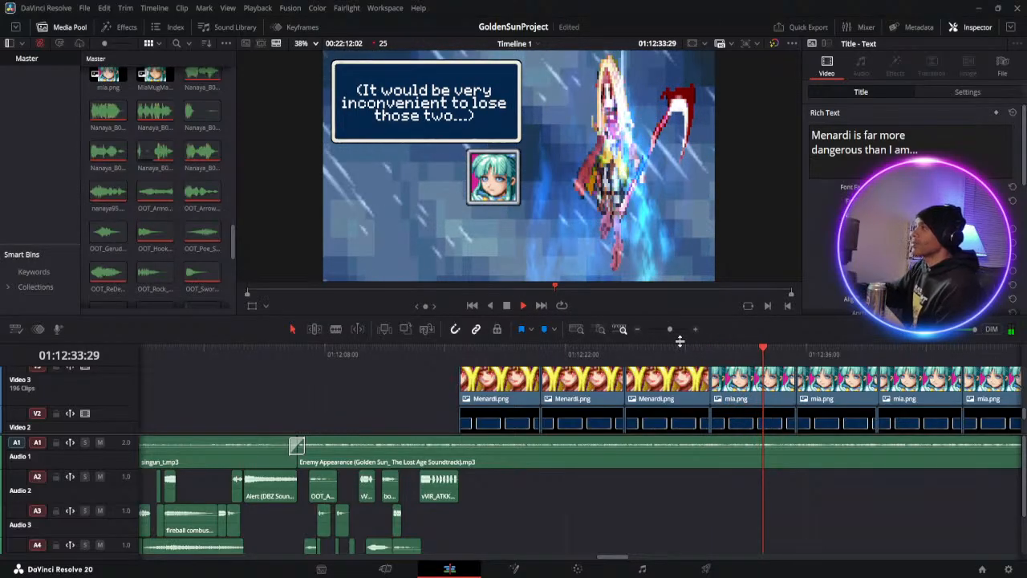
pyautogui.click(507, 306)
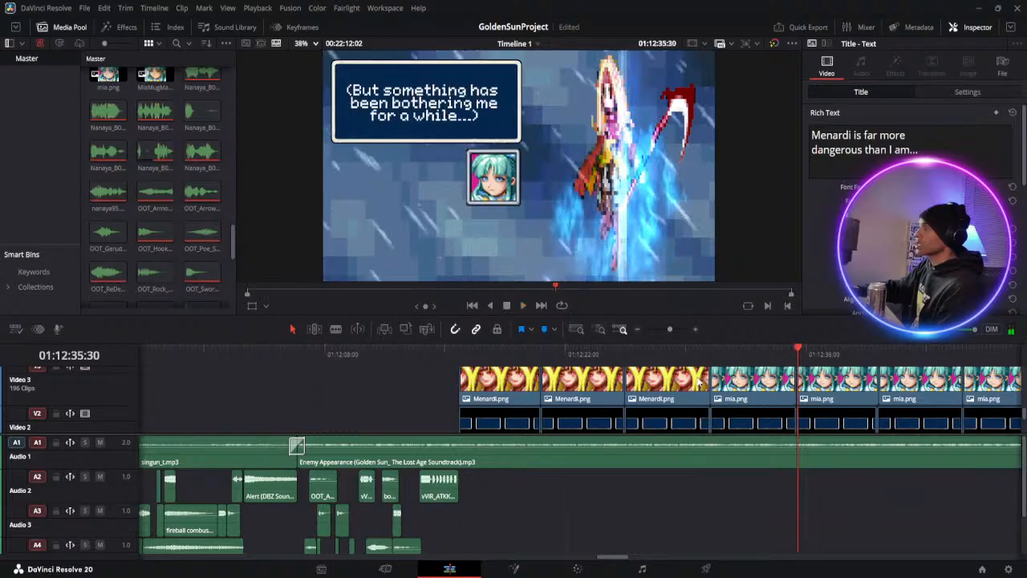
pyautogui.scroll(2, 749, 377)
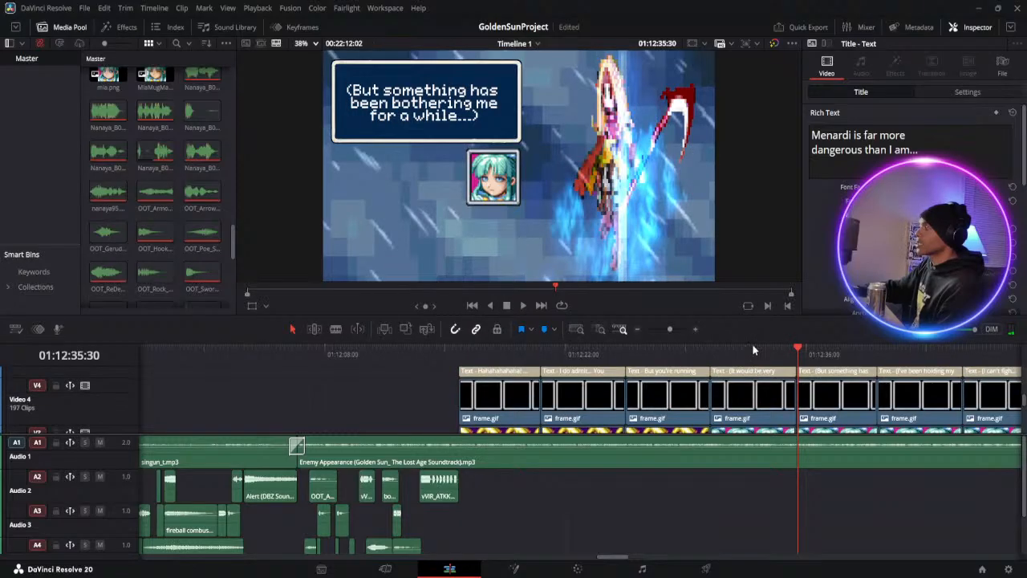
pyautogui.click(748, 351)
pyautogui.click(525, 306)
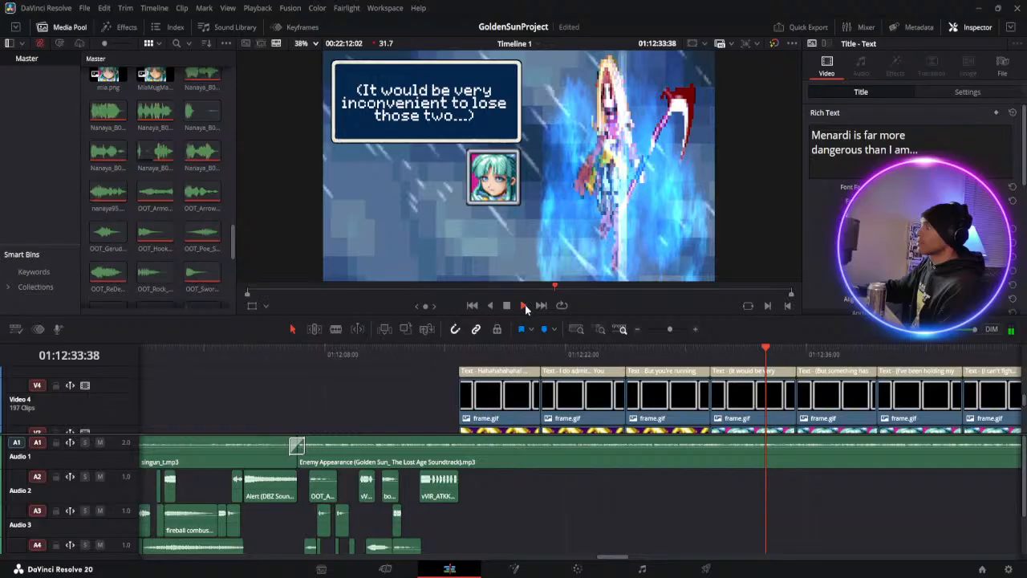
# Skim Mia's thoughts from "But something has been bothering me" through the weapon lines to "She talks alot..." with the timeline zoomed out
pyautogui.click(797, 348)
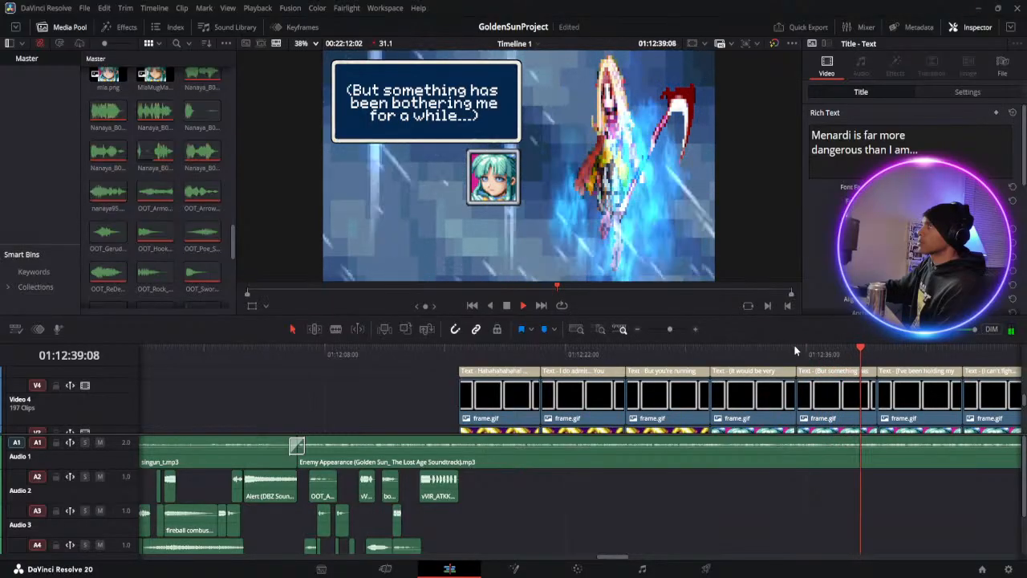
pyautogui.click(671, 349)
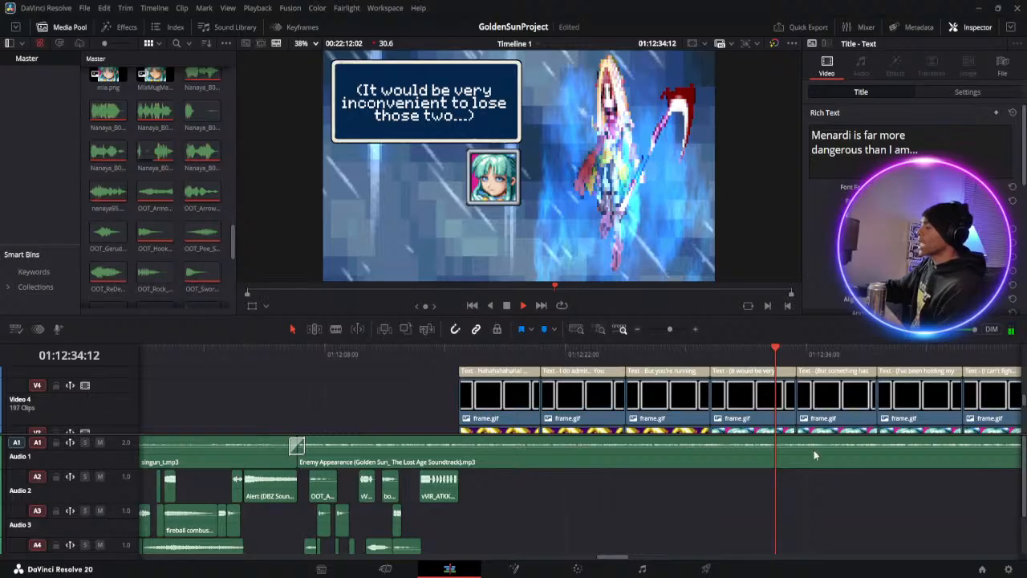
pyautogui.scroll(-2, 827, 474)
pyautogui.click(832, 352)
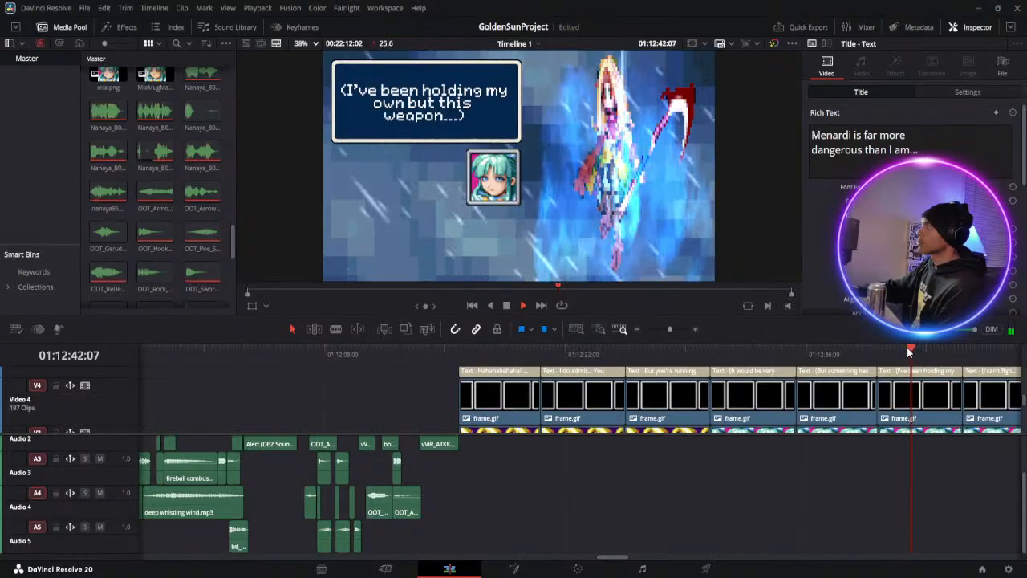
pyautogui.click(968, 353)
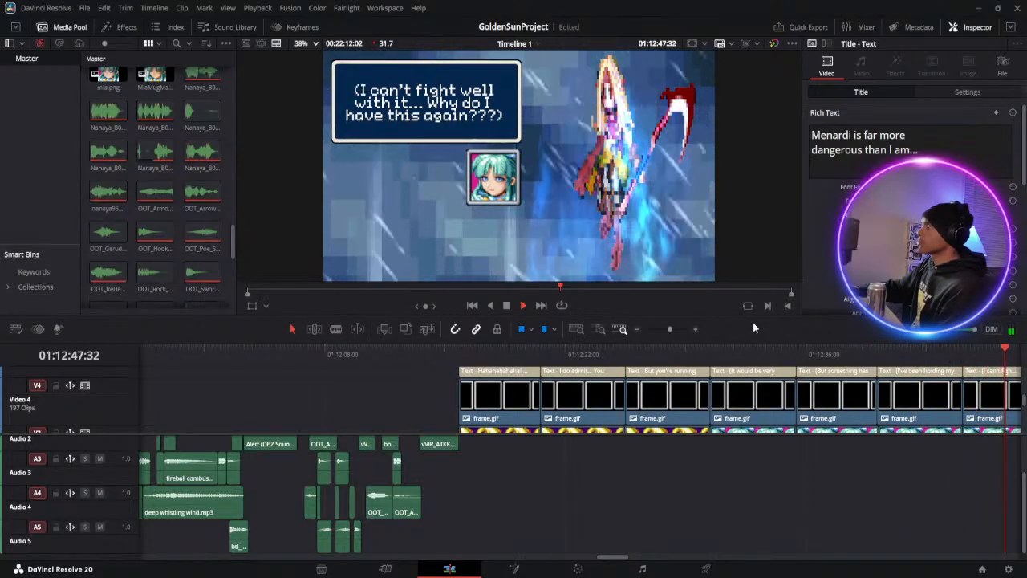
pyautogui.click(664, 331)
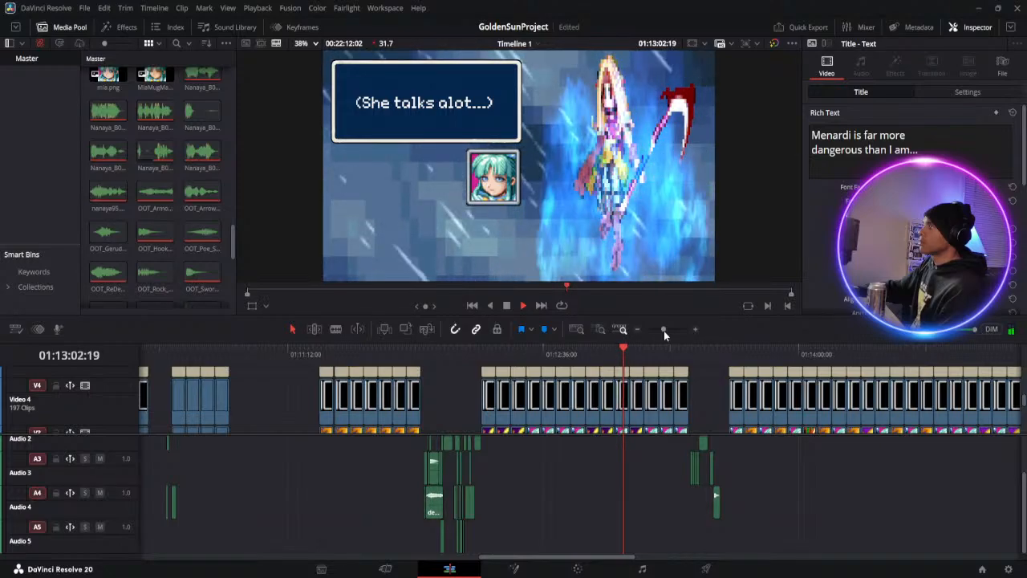
# Skim Mia's remaining lines from the Ankh thought through "Don't mind me" and play on into the snowy temple scene
pyautogui.click(635, 353)
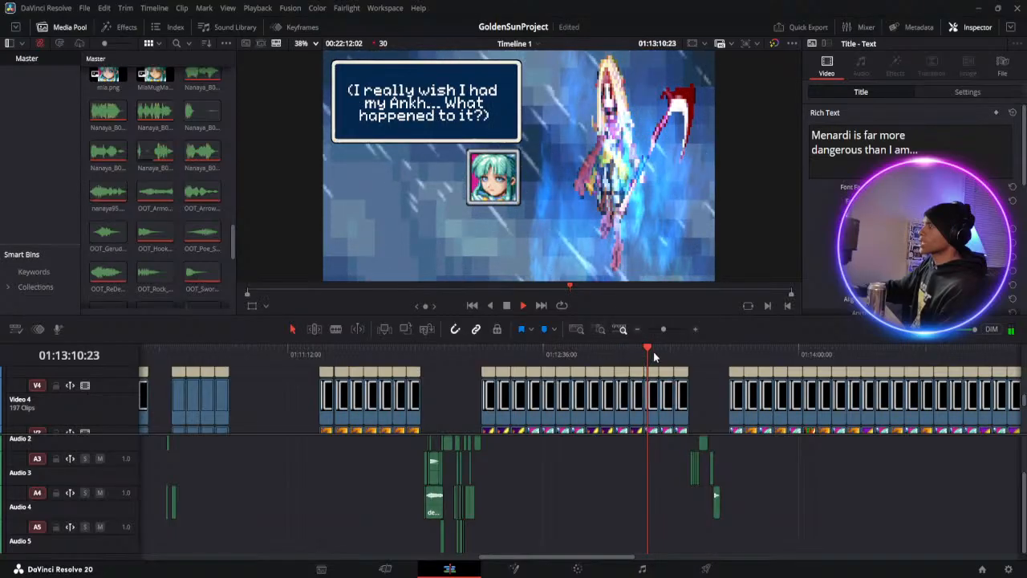
pyautogui.click(662, 353)
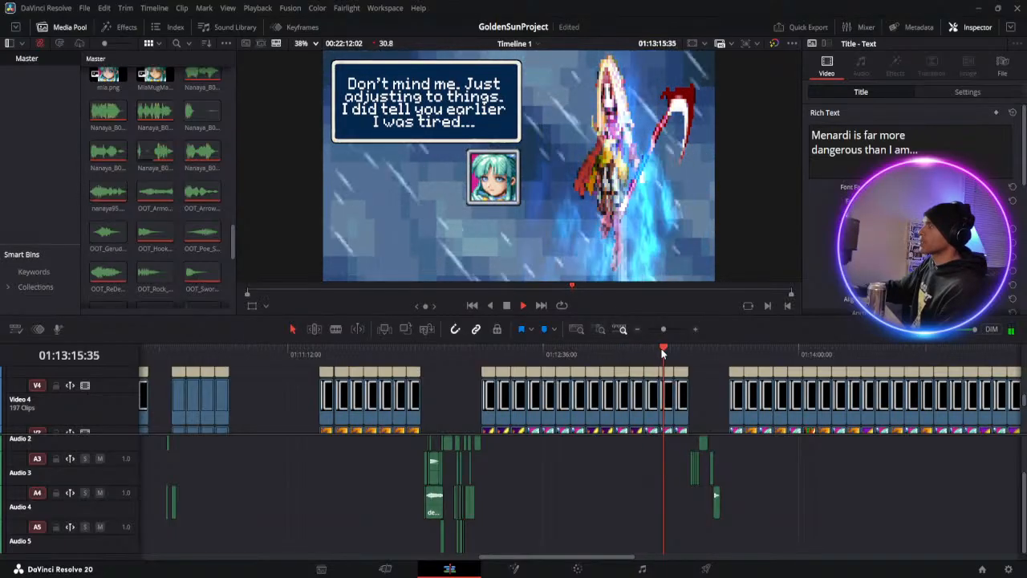
pyautogui.press('space')
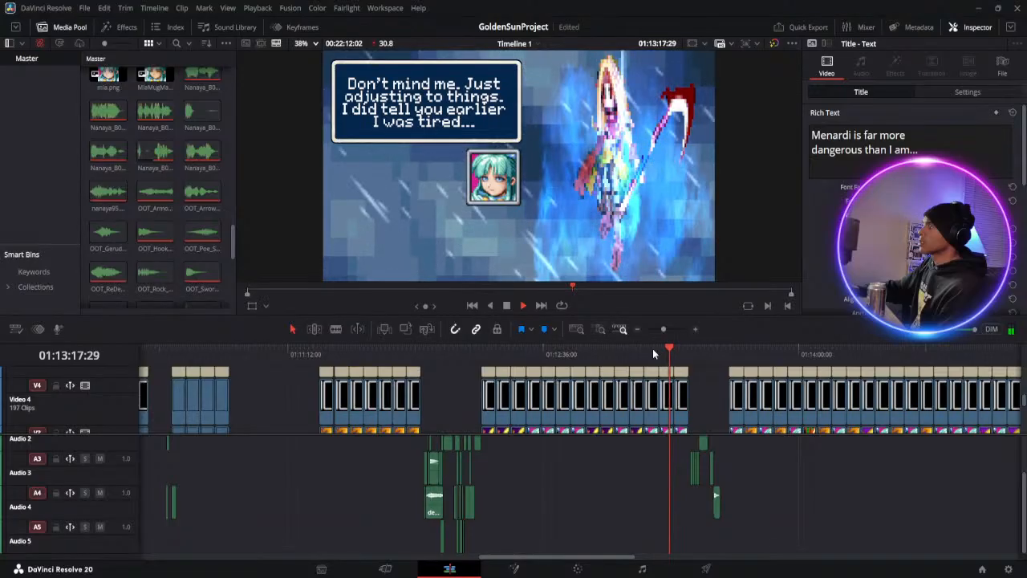
pyautogui.click(679, 353)
pyautogui.press('space')
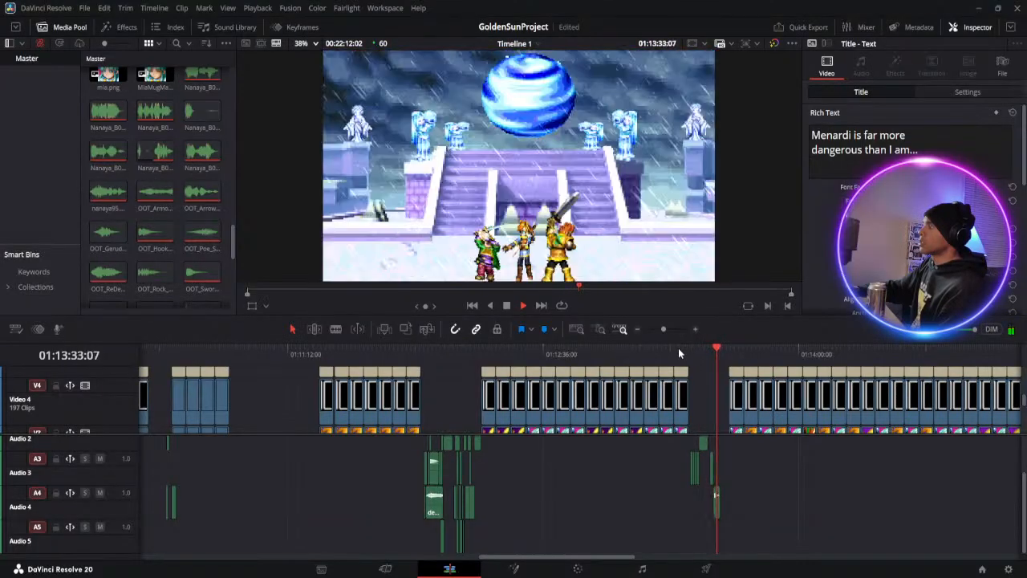
# Recheck the Menardi and Mia dialogue from "I do admit..." to "Don't mind me" and examine Mia's portrait up close
pyautogui.click(503, 351)
pyautogui.press('space')
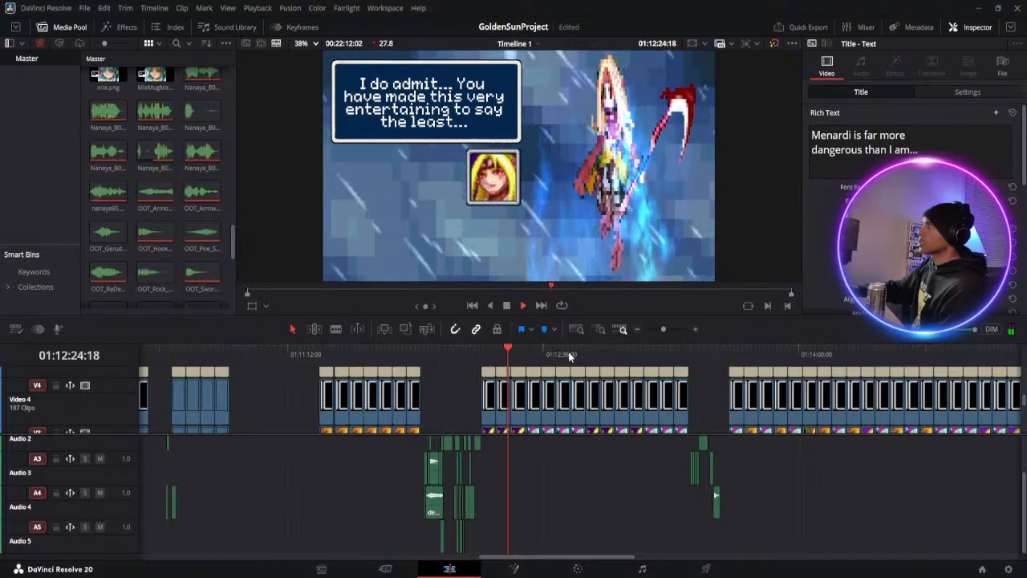
pyautogui.click(571, 353)
pyautogui.click(624, 353)
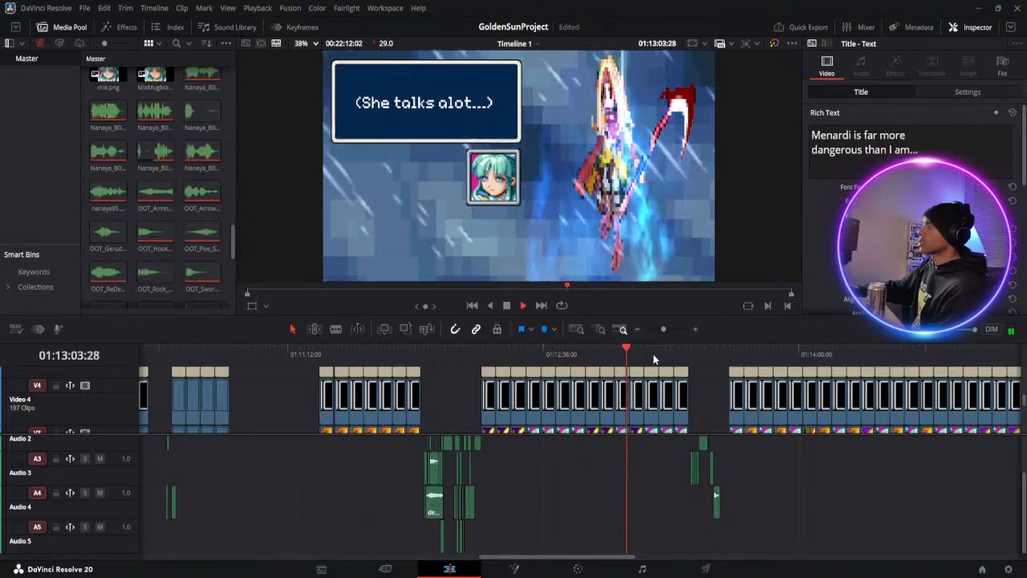
pyautogui.click(654, 354)
pyautogui.press('space')
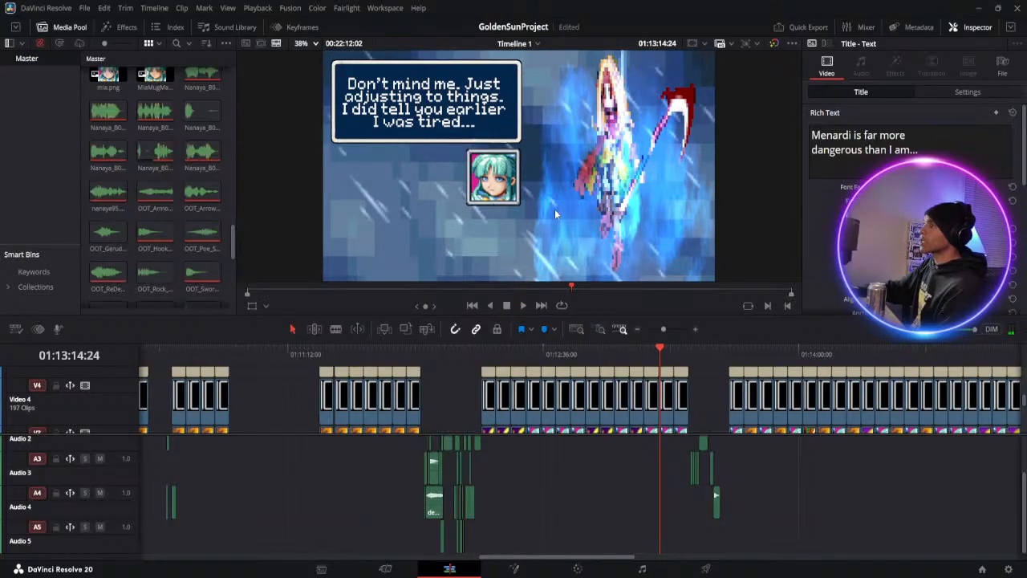
pyautogui.scroll(5, 498, 198)
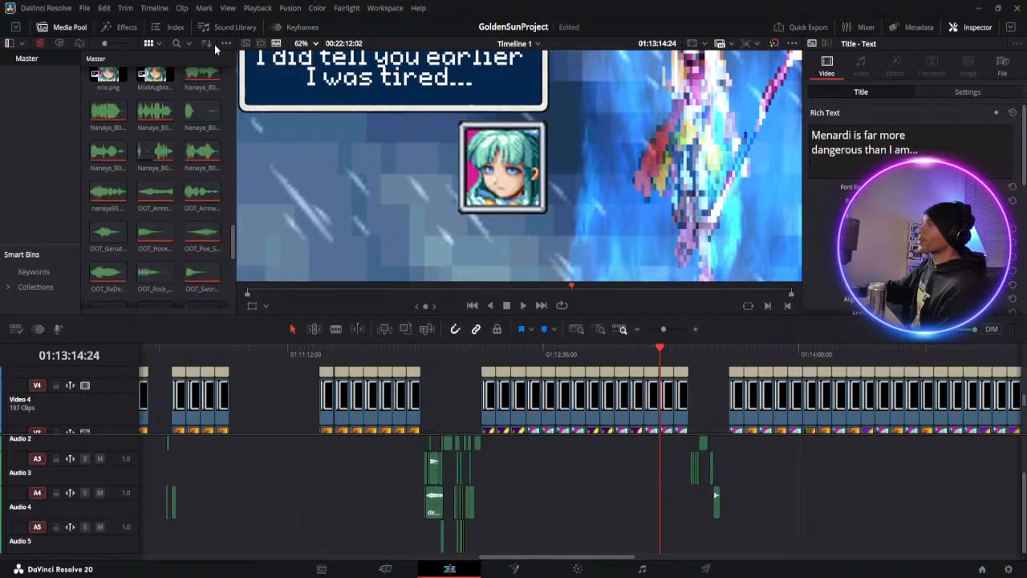
pyautogui.click(305, 59)
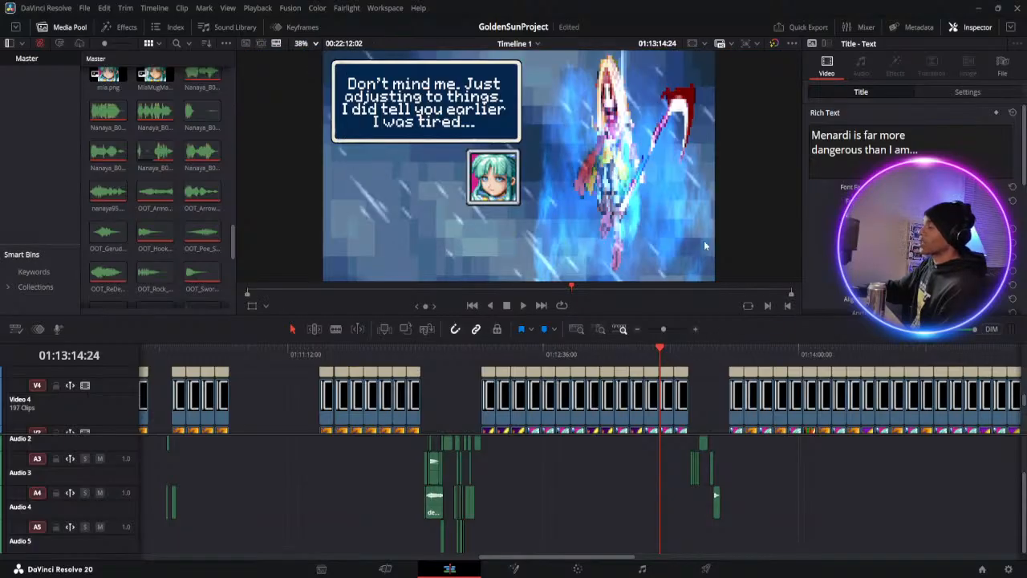
# Play back from Mia's "Don't mind me" line through the temple scene to the "(Did it just get colder?)" line
pyautogui.click(522, 306)
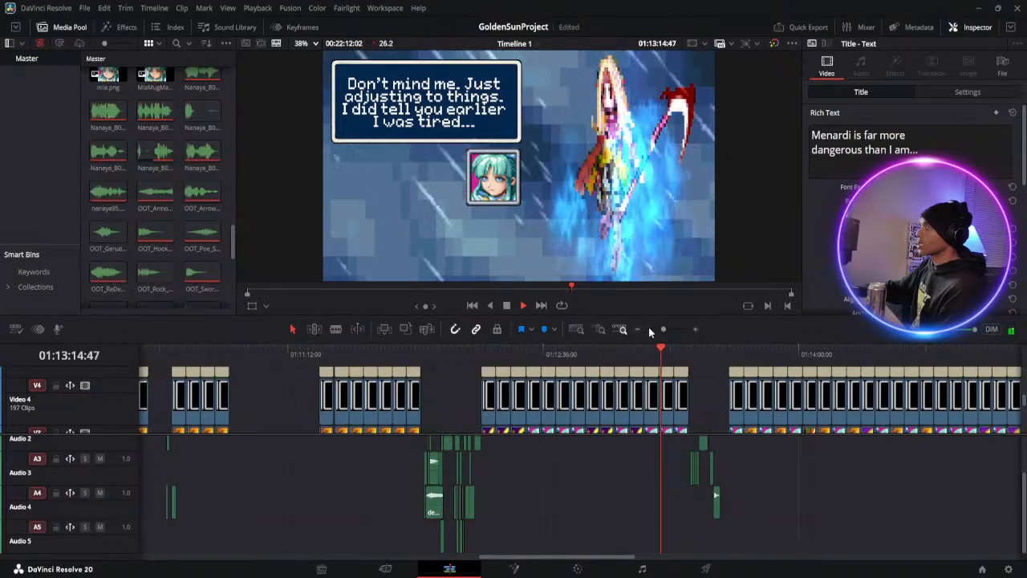
pyautogui.click(695, 353)
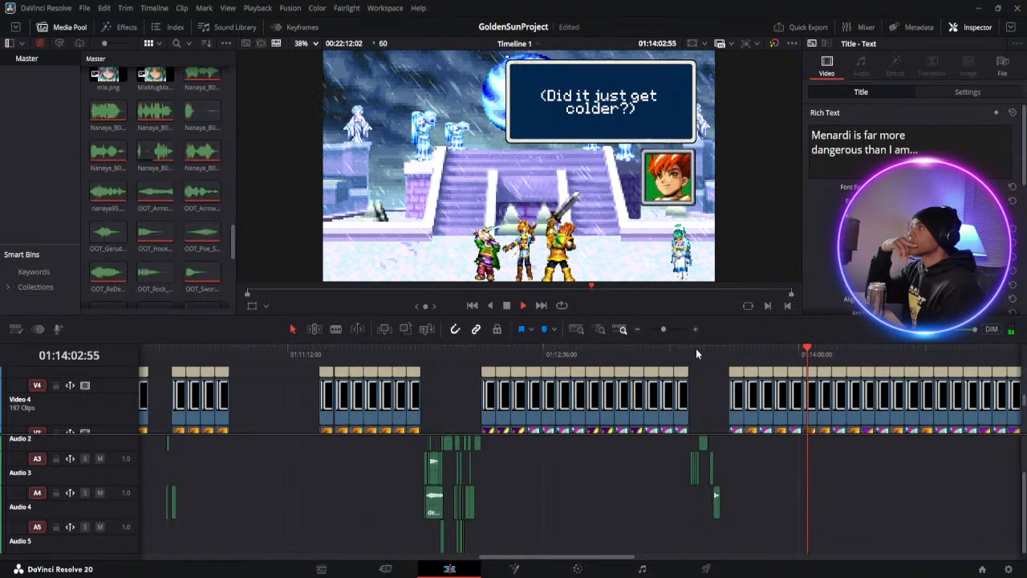
pyautogui.click(507, 306)
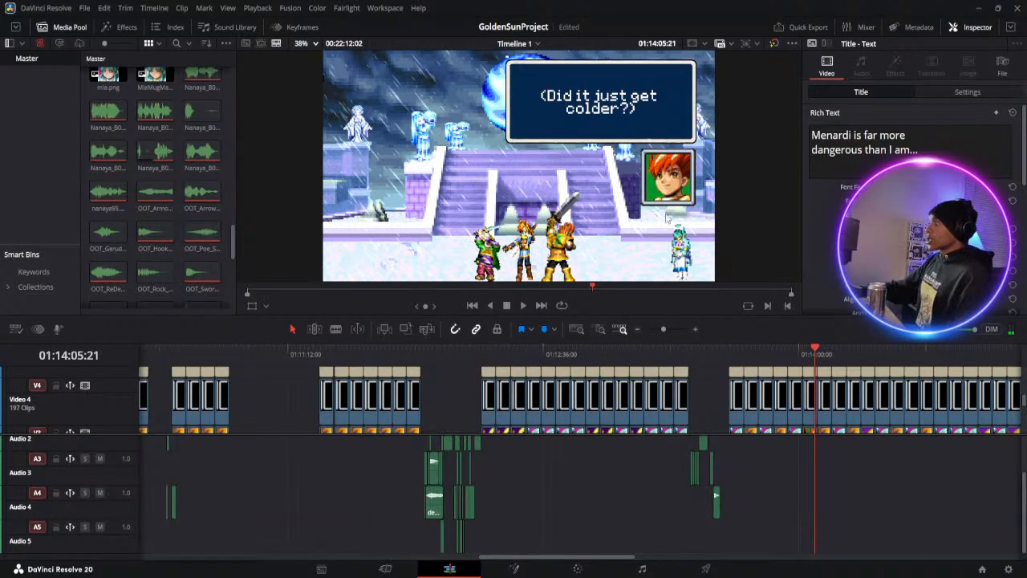
# Examine the red-haired character's portrait in the "(Did it just get colder?)" frame up close and browse the project's media clips
pyautogui.scroll(4, 677, 203)
pyautogui.scroll(2, 677, 202)
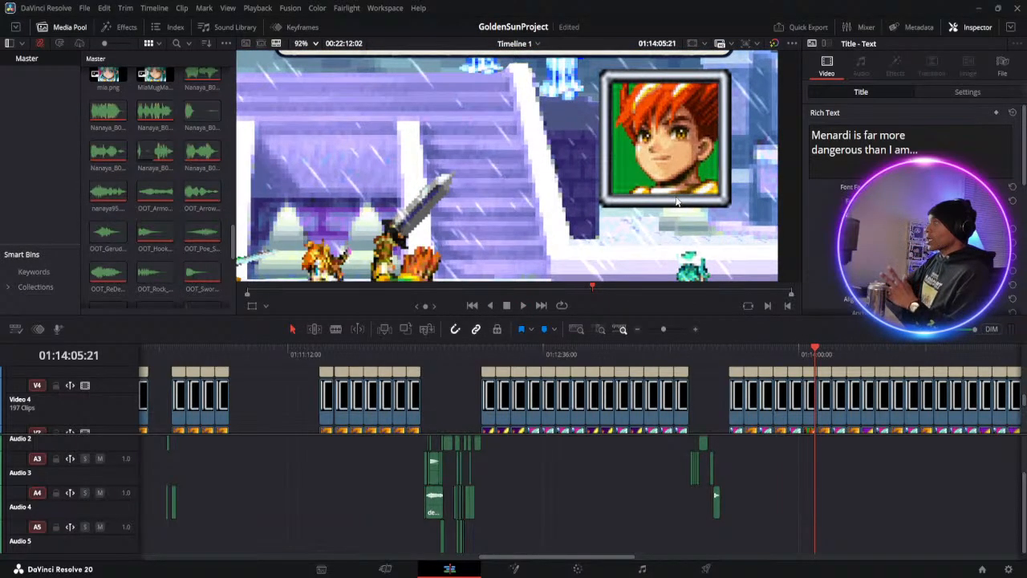
pyautogui.scroll(-1, 676, 203)
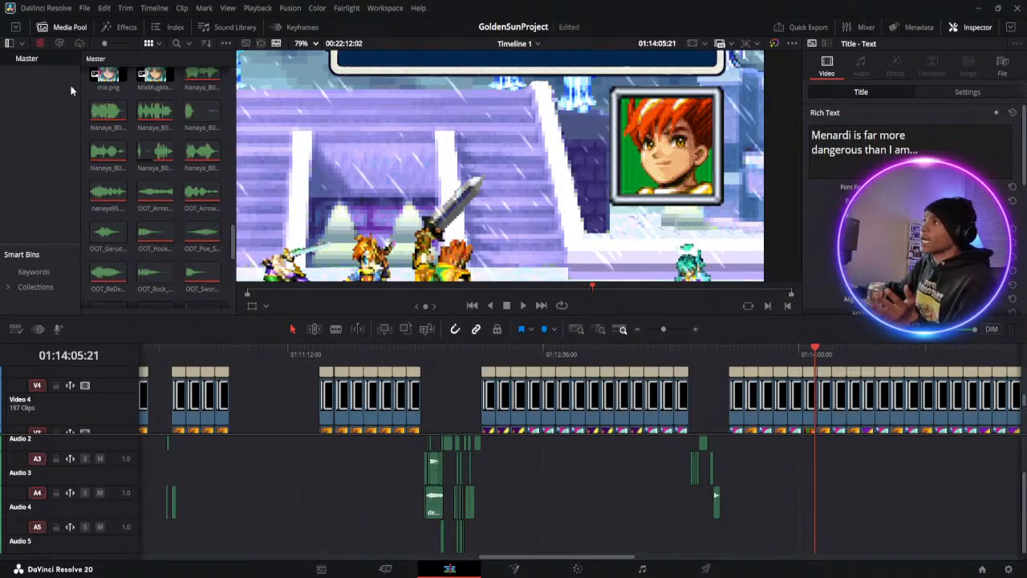
pyautogui.scroll(4, 218, 172)
pyautogui.scroll(-10, 218, 172)
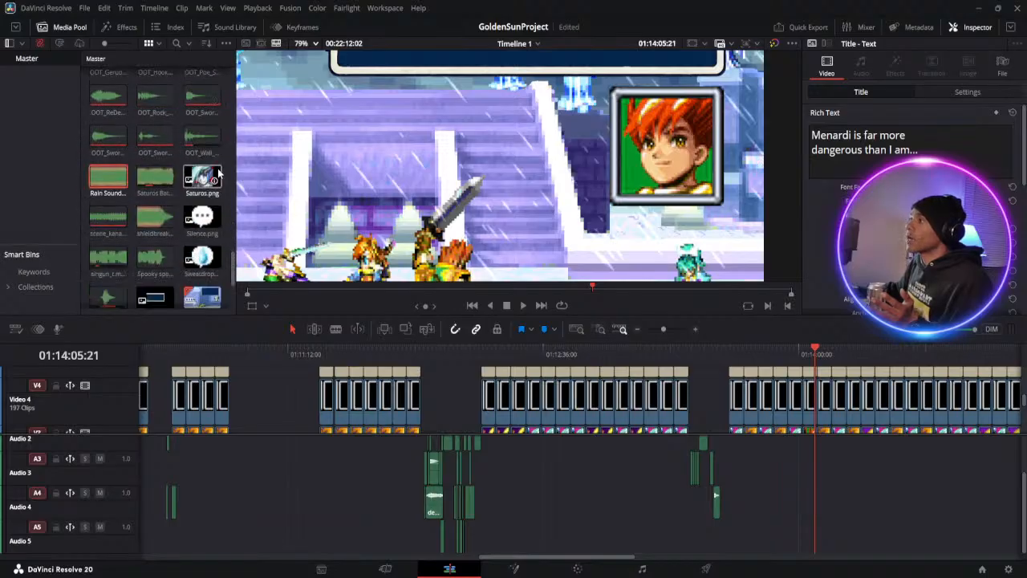
pyautogui.scroll(8, 219, 172)
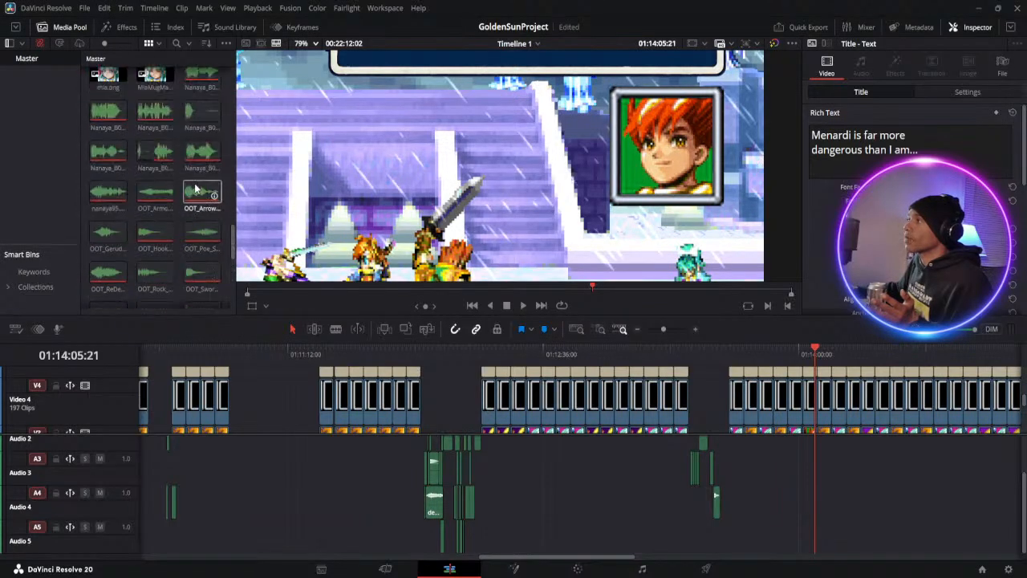
# Place Garet2.png on an empty stretch of the timeline past the last clips and examine the portrait up close
pyautogui.scroll(2, 177, 189)
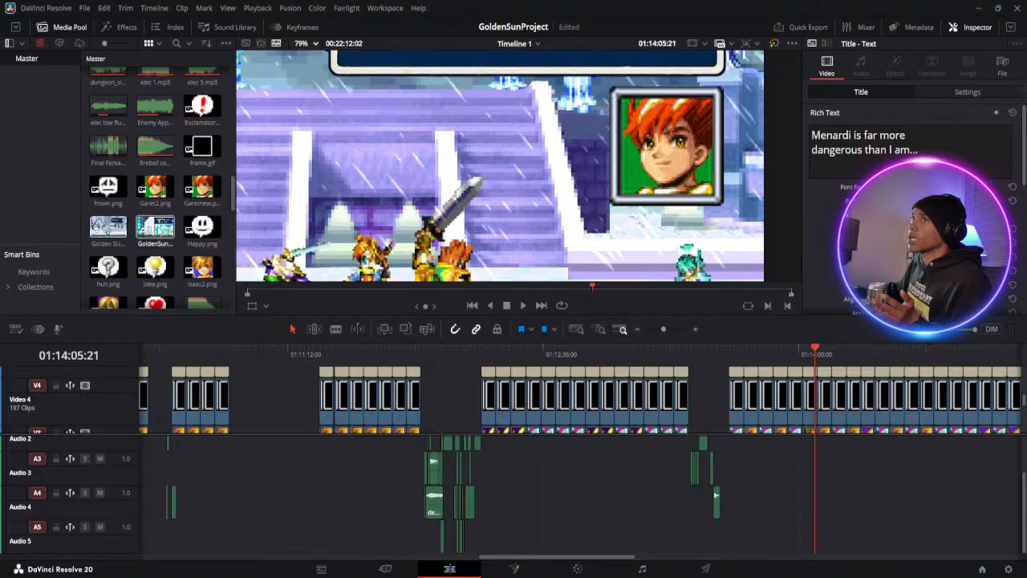
pyautogui.click(651, 329)
pyautogui.moveTo(154, 195); pyautogui.dragTo(256, 377)
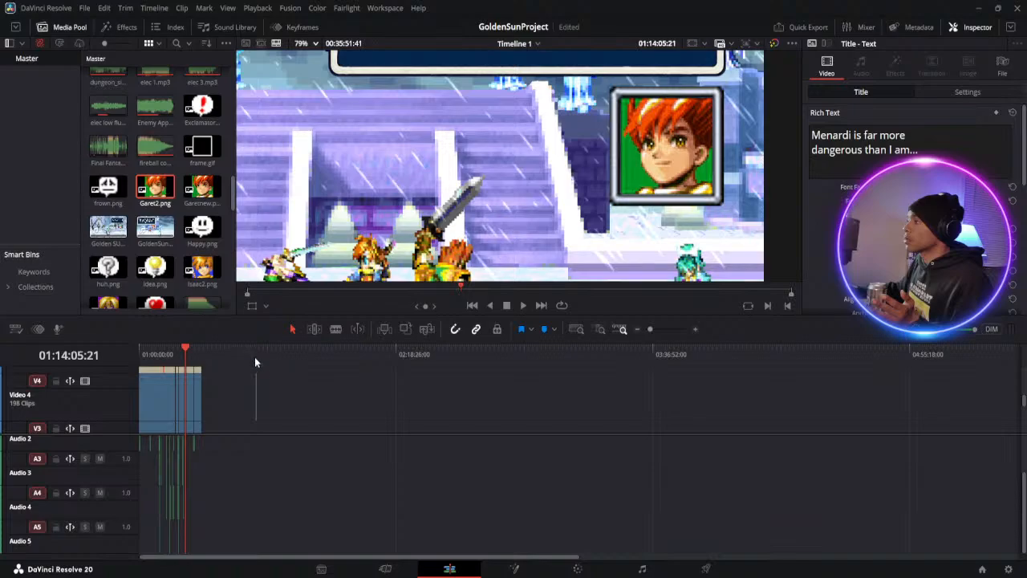
pyautogui.click(255, 356)
pyautogui.scroll(-5, 446, 100)
pyautogui.scroll(-1, 441, 108)
pyautogui.scroll(-3, 423, 98)
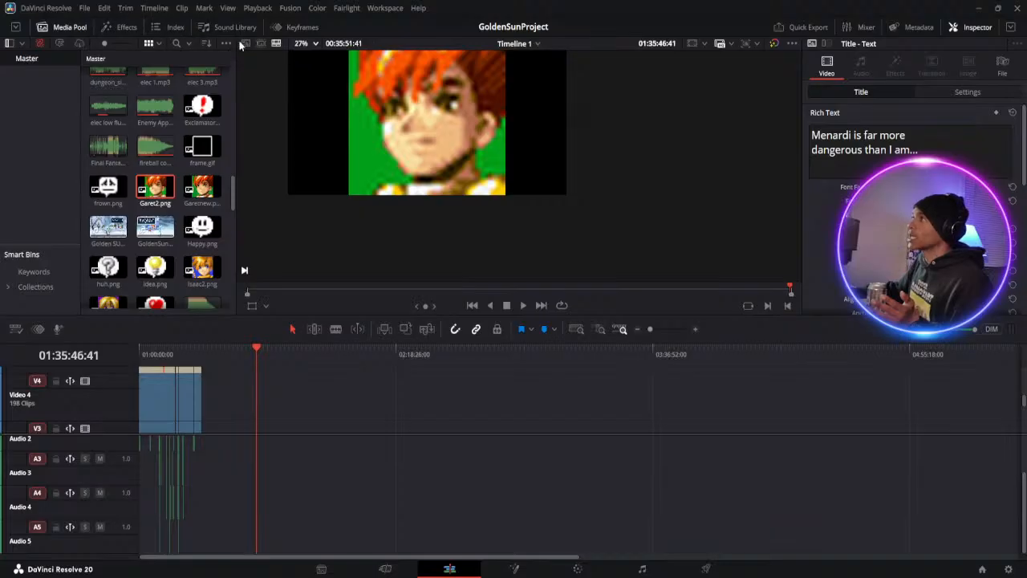
pyautogui.scroll(3, 304, 53)
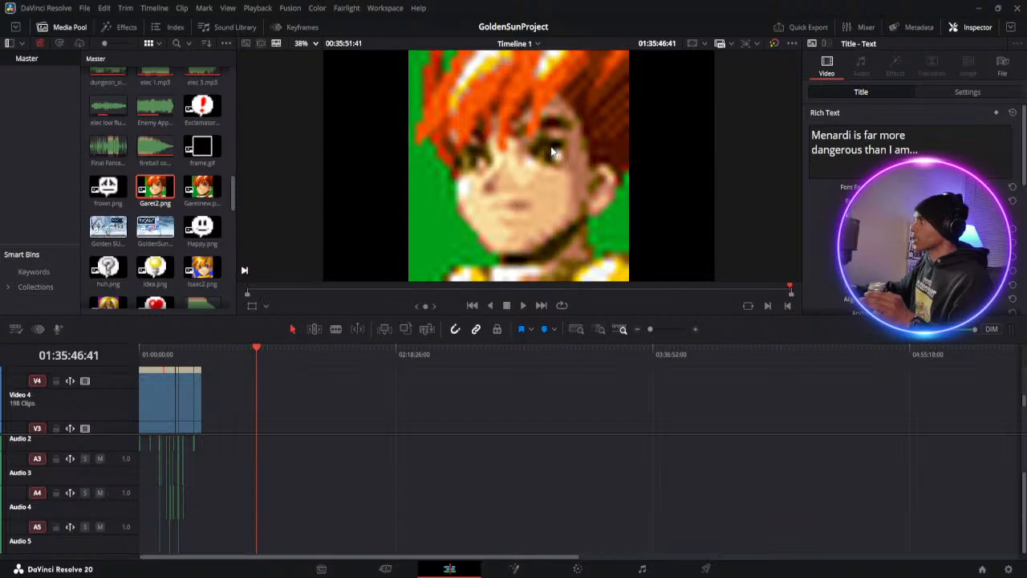
# Delete the Garet2.png clip from the empty stretch of the timeline
pyautogui.click(663, 330)
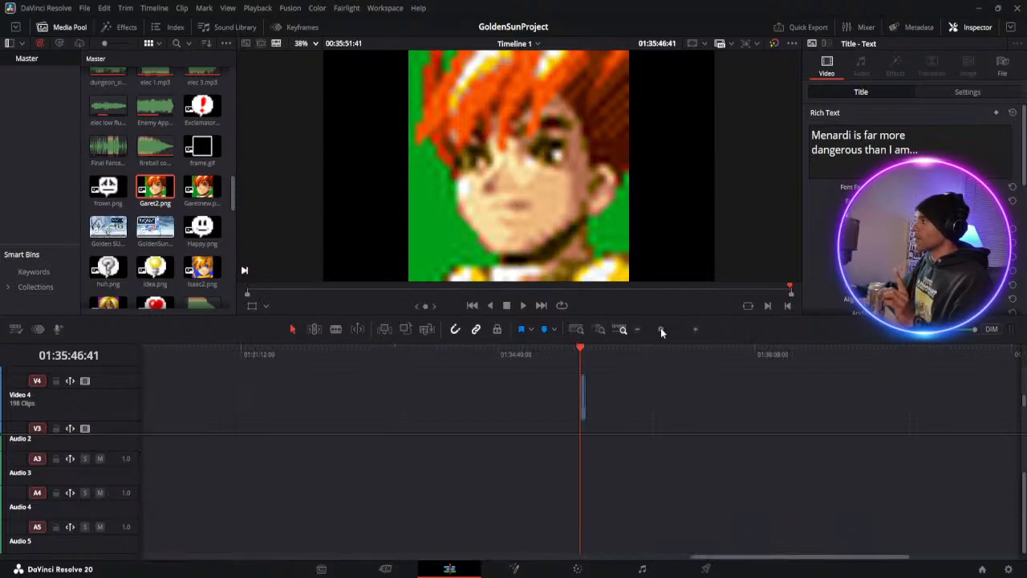
pyautogui.click(583, 390)
pyautogui.press('Delete')
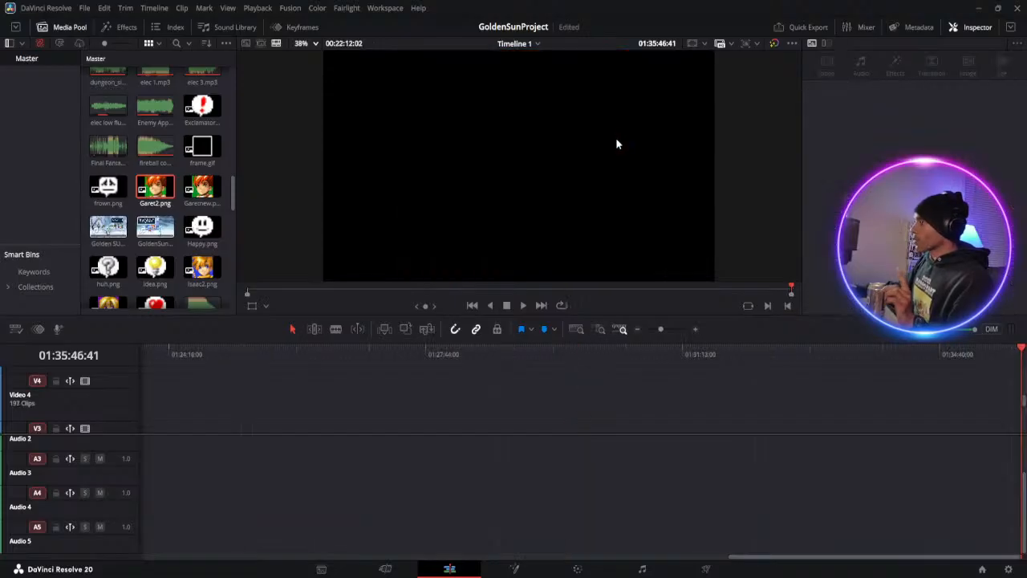
# Return to the snowy temple scene and replay the dialogue from Mia's "One..." line through the "(One?)" reply
pyautogui.click(655, 330)
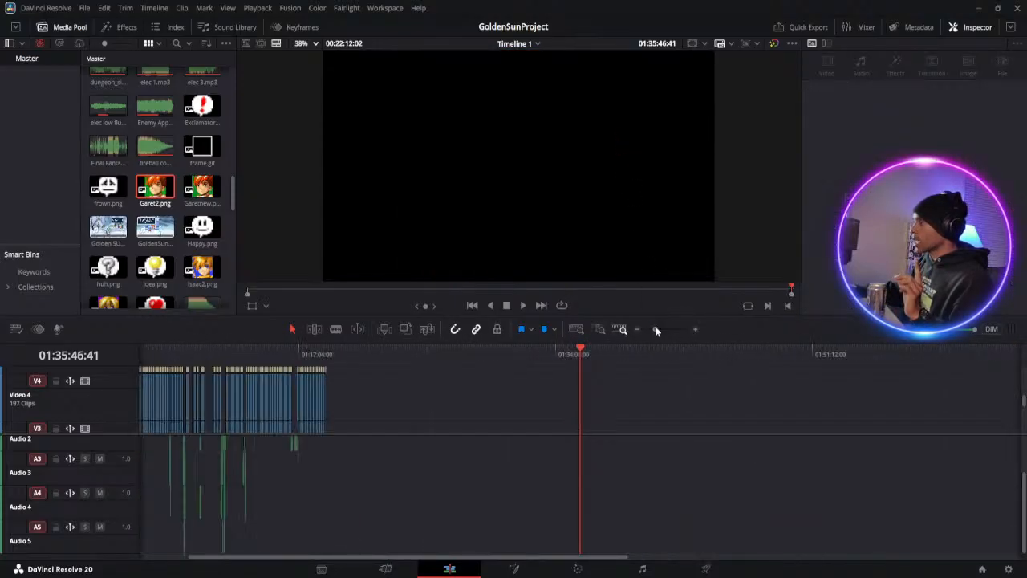
pyautogui.click(260, 353)
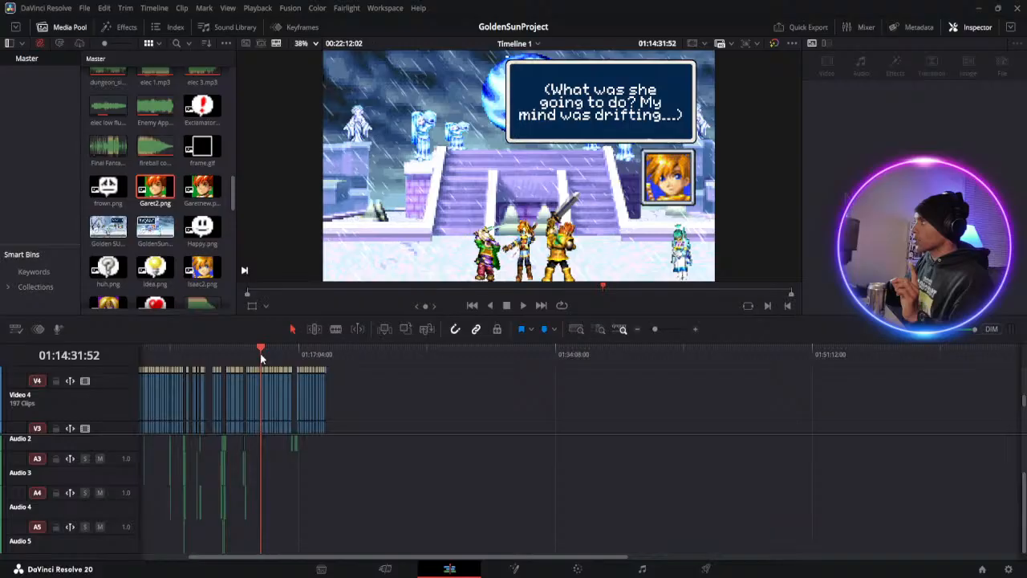
pyautogui.click(664, 329)
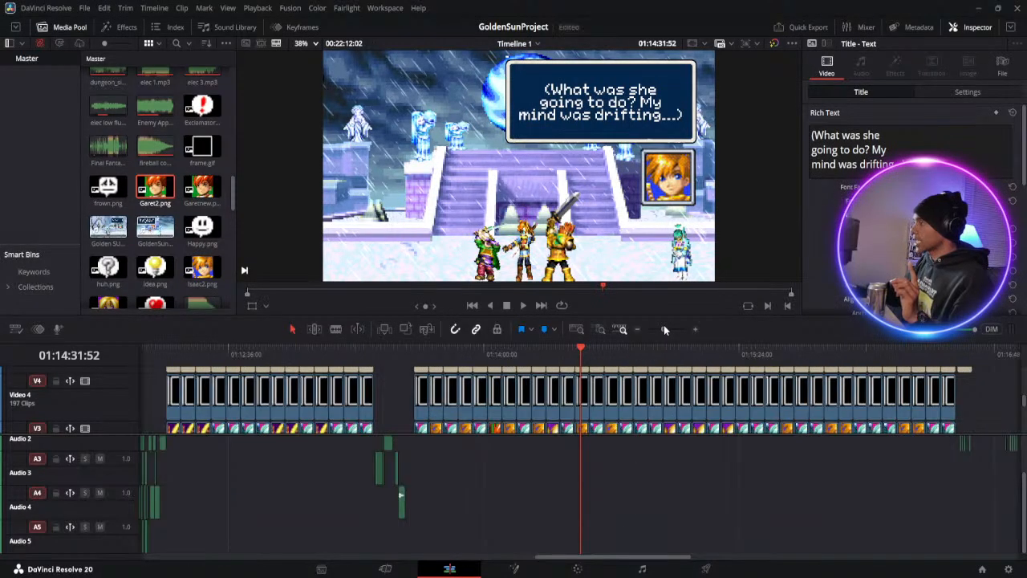
pyautogui.click(485, 353)
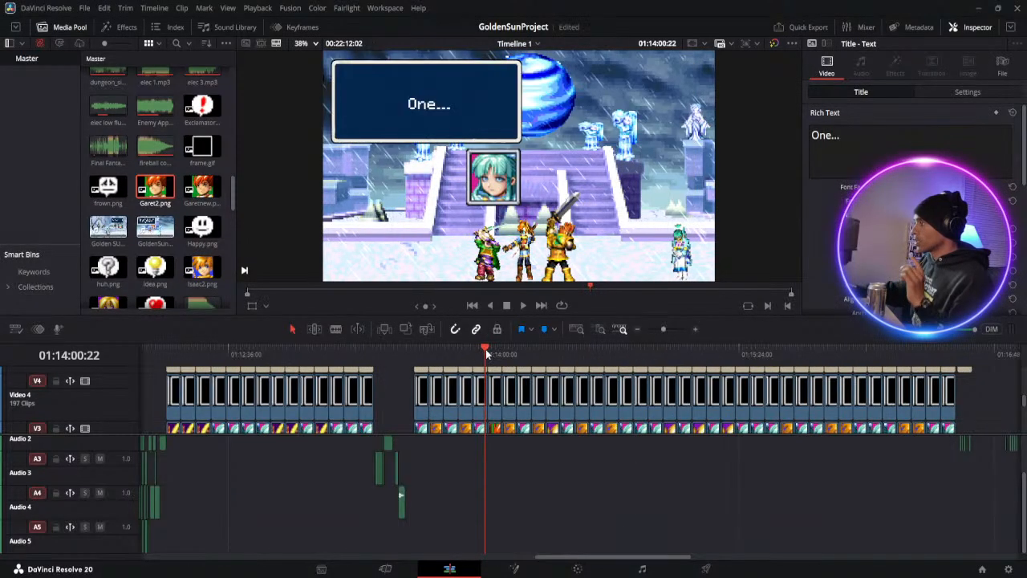
pyautogui.click(522, 306)
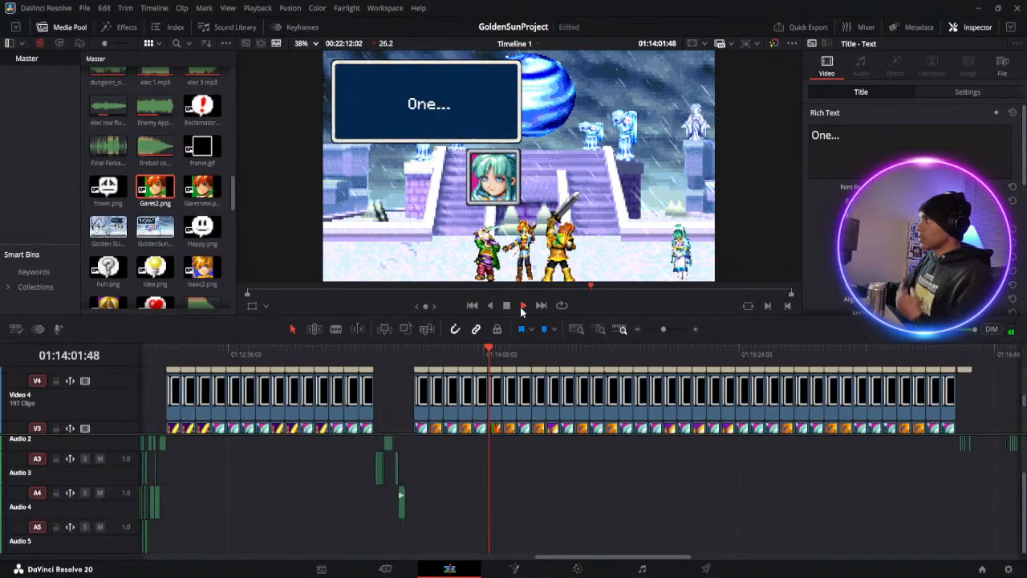
pyautogui.click(522, 306)
pyautogui.click(496, 355)
pyautogui.press('space')
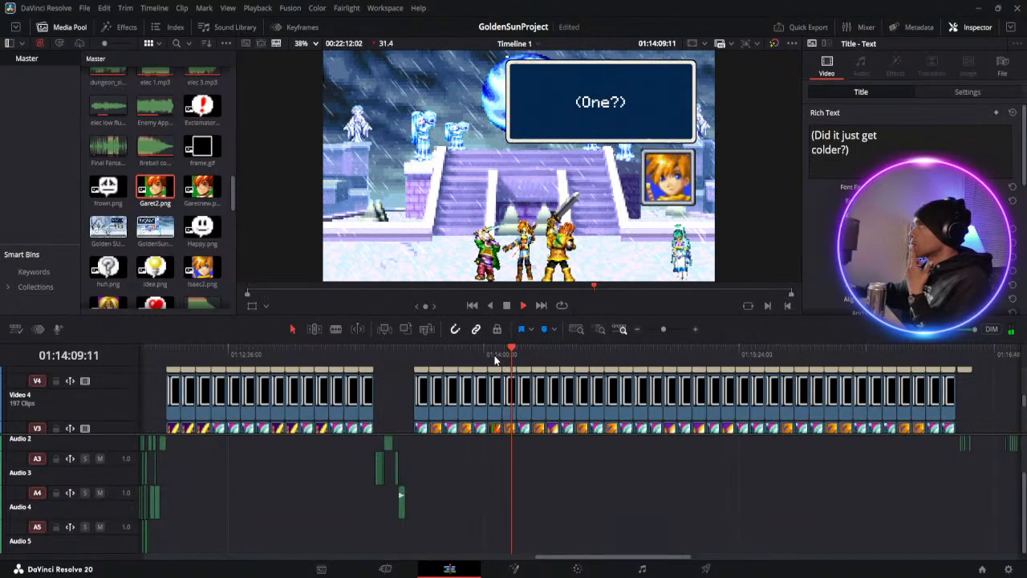
pyautogui.click(506, 351)
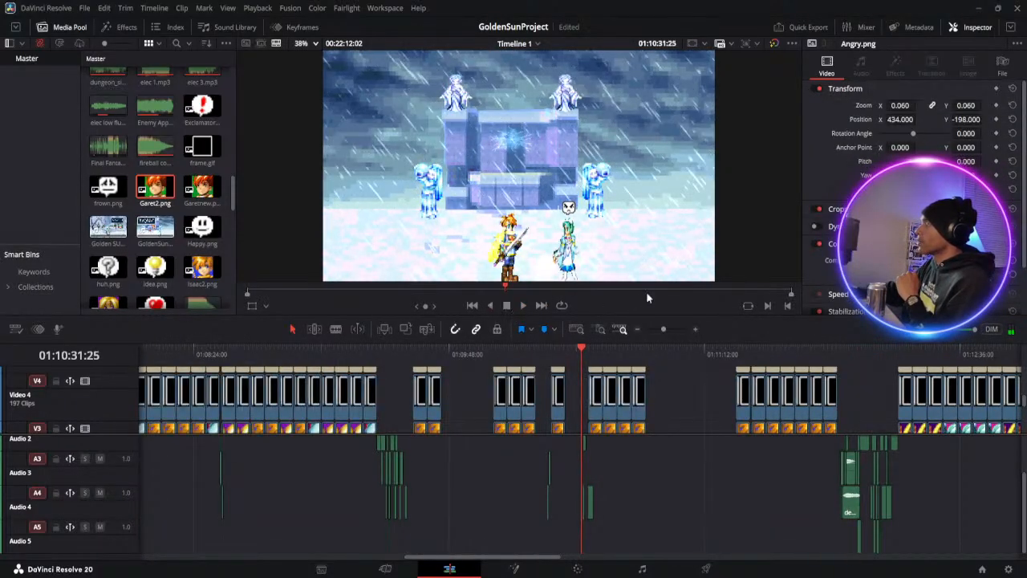
# Play back Mia's lines from "You beat me in the Punishment Game?" to "Oh... Since you three were posing earlier", rechecking "Don't ever betray my trust"
pyautogui.click(649, 291)
pyautogui.moveTo(650, 291)
pyautogui.mouseDown()
pyautogui.moveTo(541, 293)
pyautogui.moveTo(634, 292)
pyautogui.mouseUp()
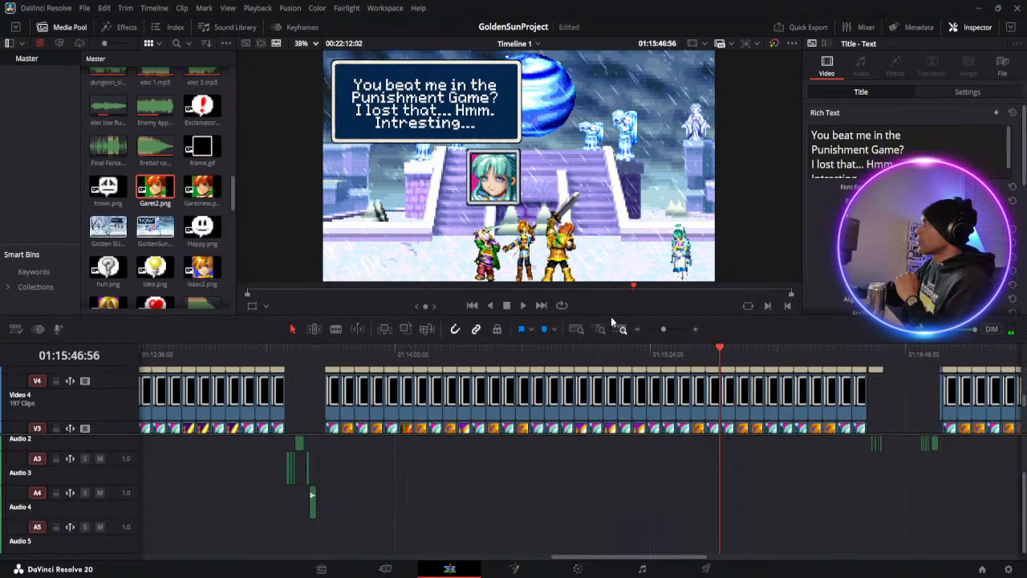
pyautogui.click(523, 306)
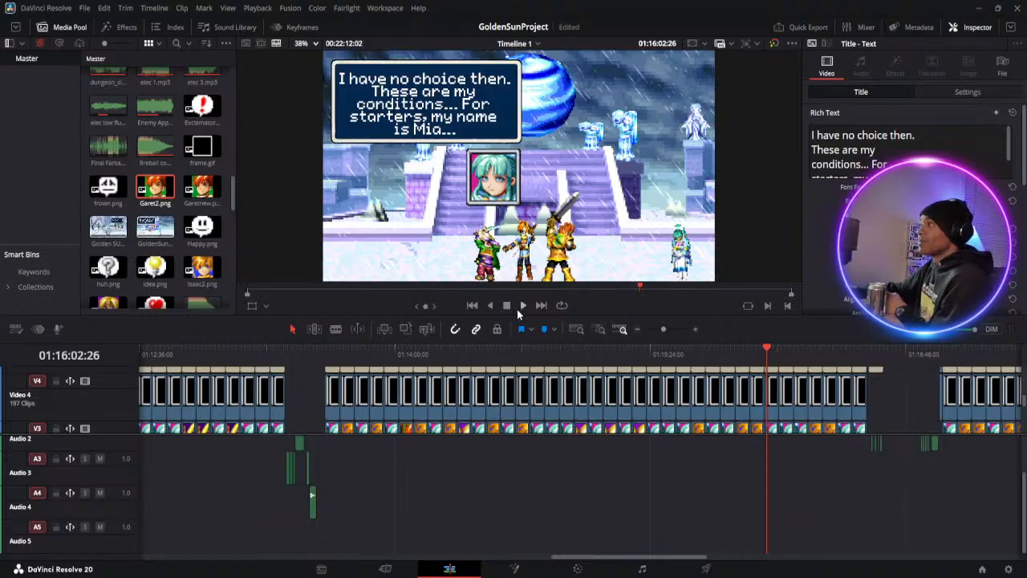
pyautogui.press('space')
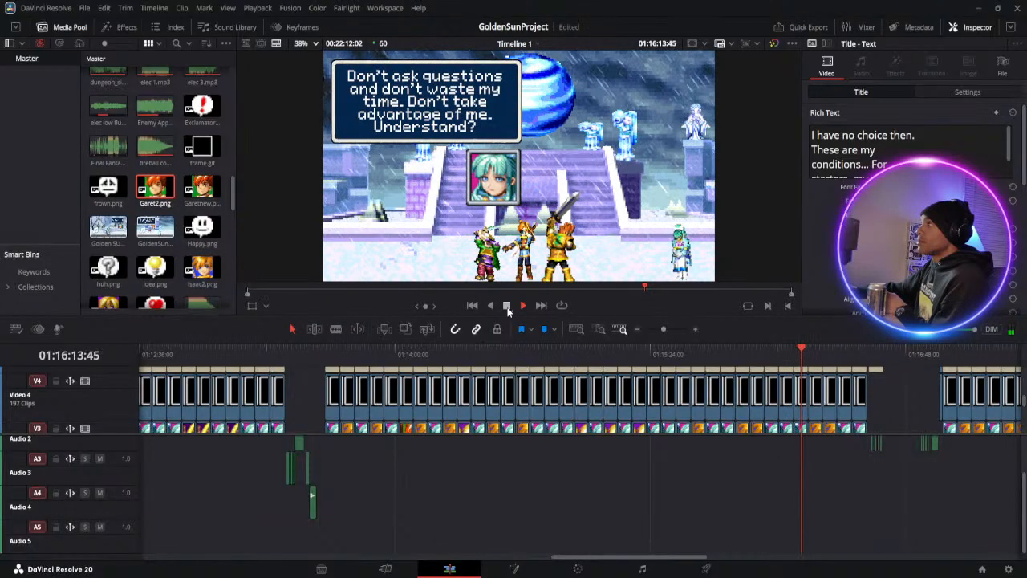
pyautogui.click(789, 347)
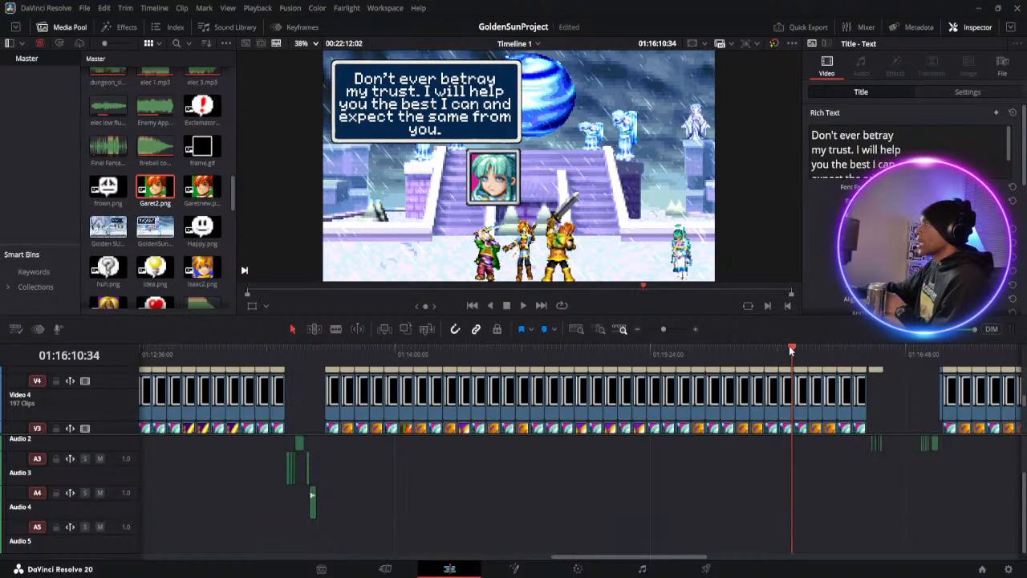
pyautogui.click(525, 304)
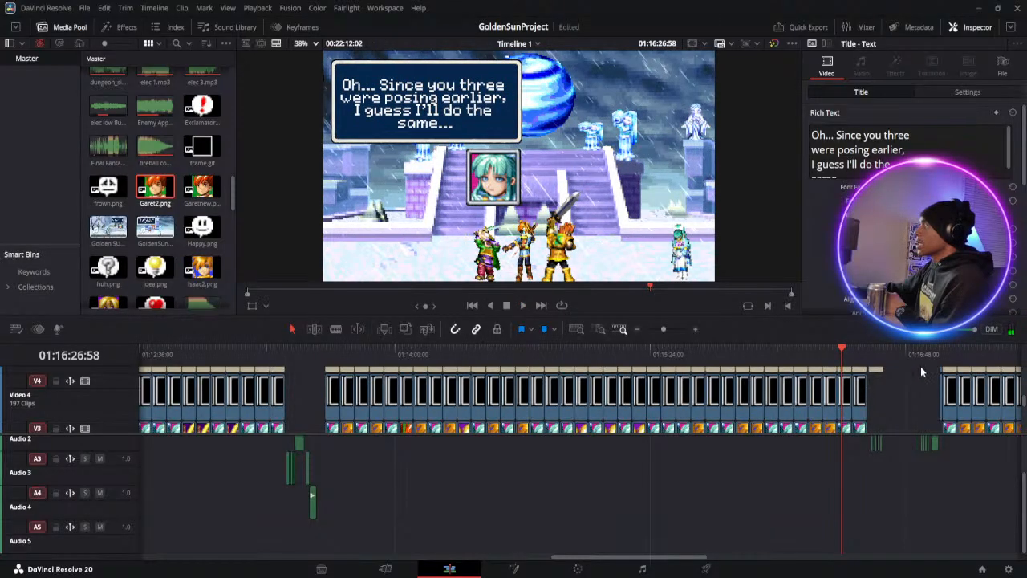
# Play back the scene from the exclamation icons and "Ok. Now that's out of the way..." to the end of the dialogue clips
pyautogui.click(945, 356)
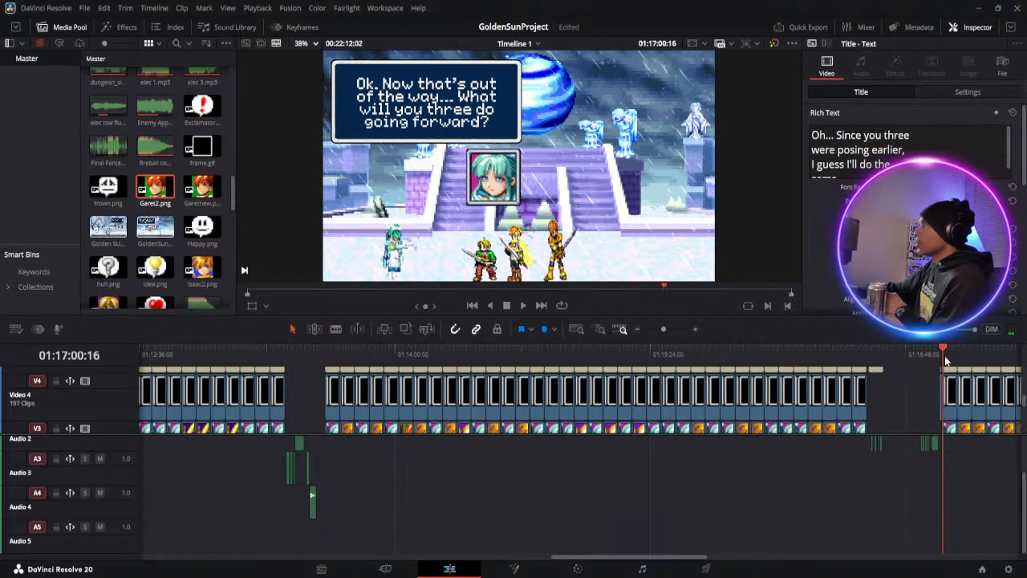
pyautogui.click(941, 353)
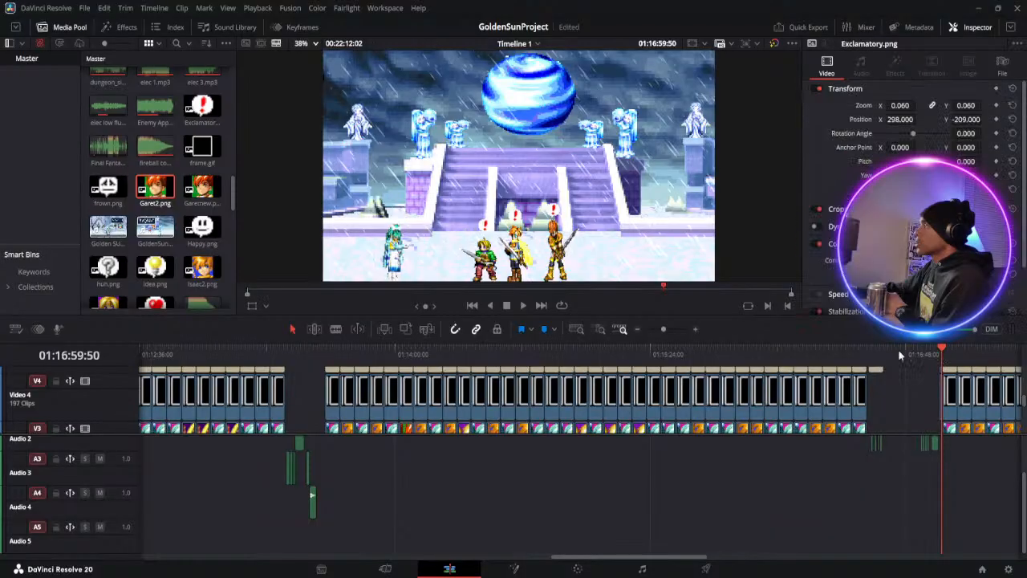
pyautogui.click(525, 305)
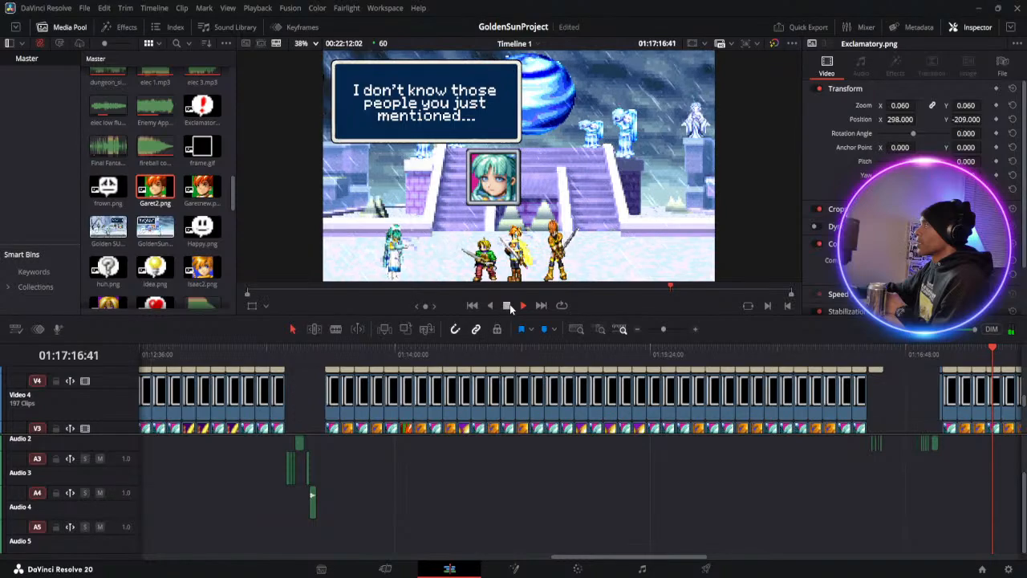
pyautogui.click(508, 305)
pyautogui.click(521, 305)
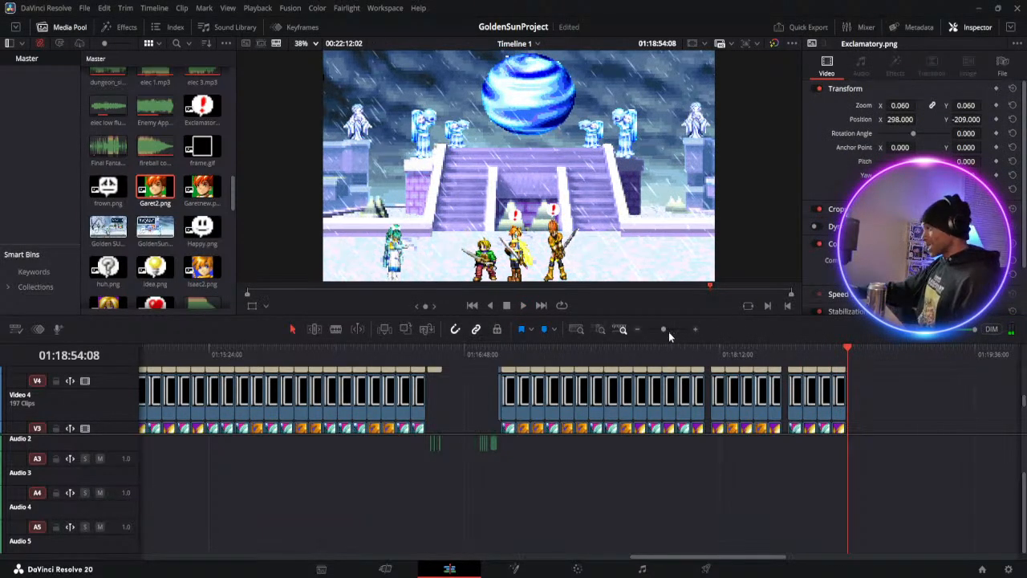
# Replay the Menardi and Mia dialogue from "Hahahahahaha! Well now." through "But... I also did tell you what was going to happen"
pyautogui.moveTo(663, 330); pyautogui.dragTo(660, 330)
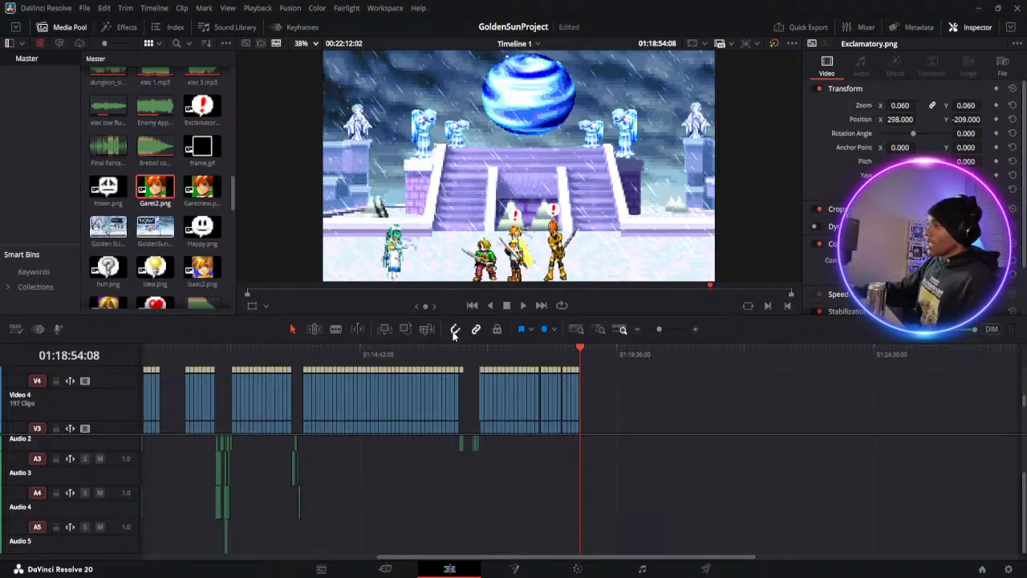
pyautogui.click(293, 346)
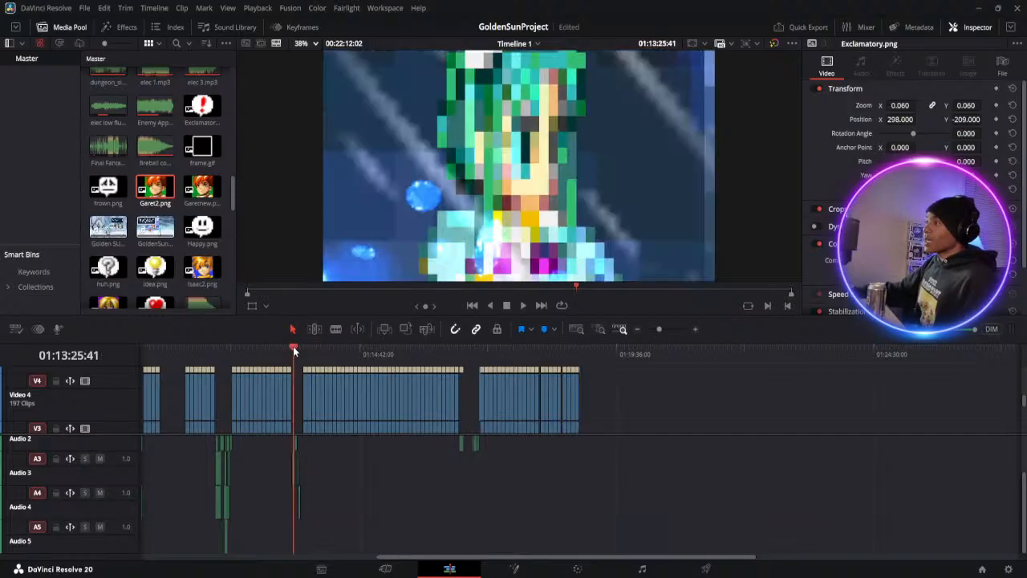
pyautogui.moveTo(293, 346); pyautogui.dragTo(235, 347)
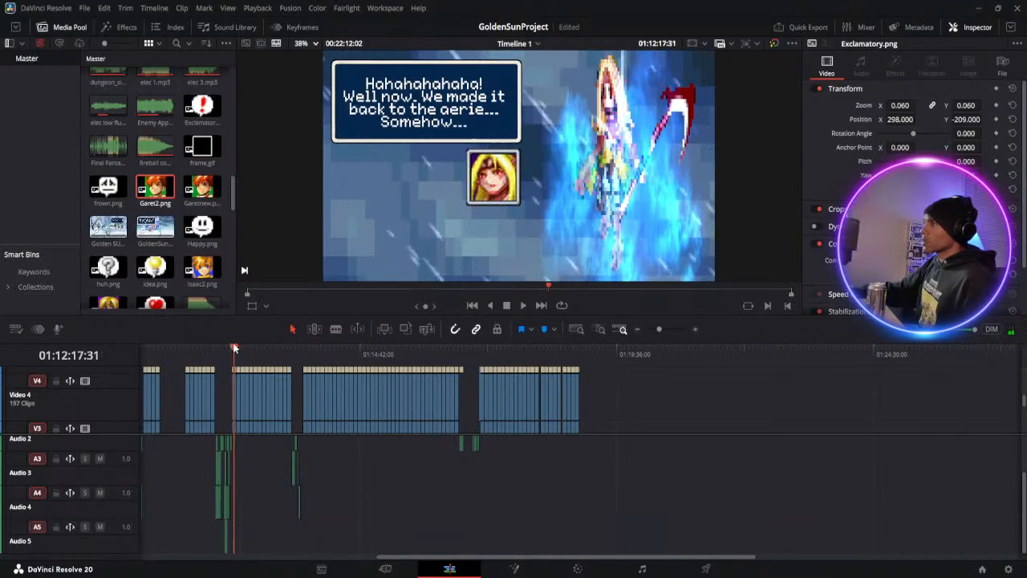
pyautogui.click(526, 306)
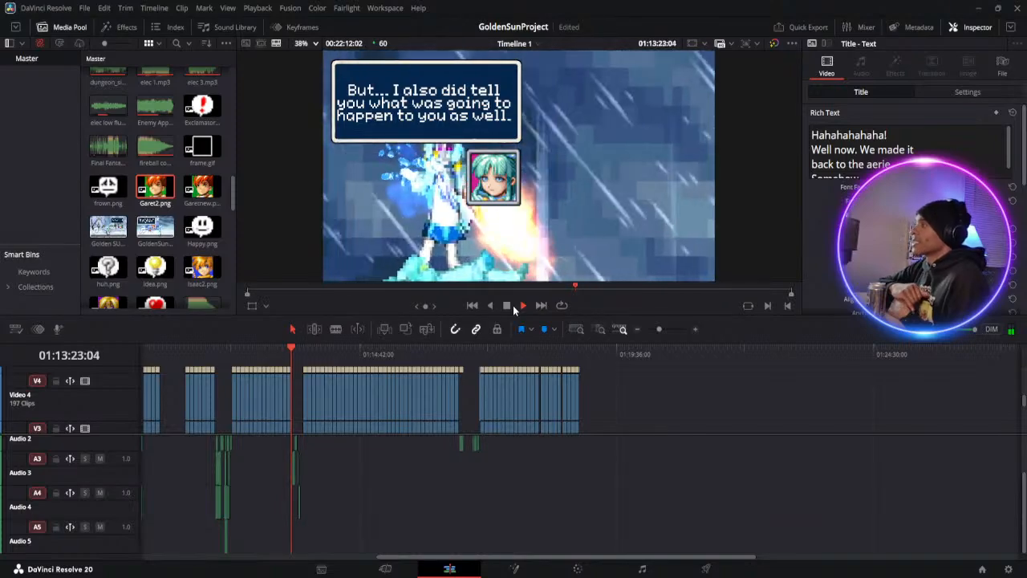
pyautogui.click(506, 305)
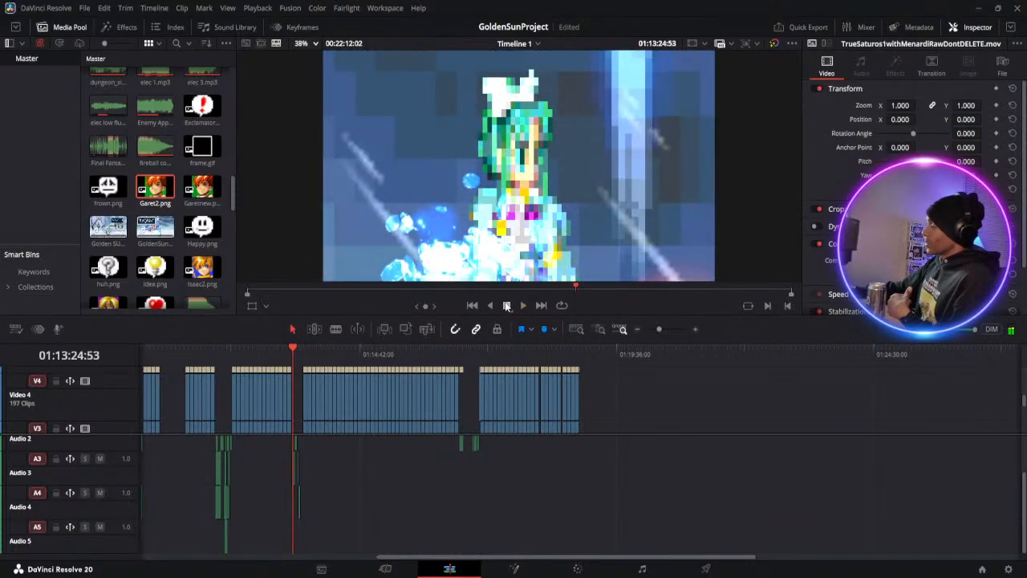
# Go to the last dialogue frame, "OK. Um... This may sound crazy", and check the footage remaining on the Video 1 track
pyautogui.click(580, 353)
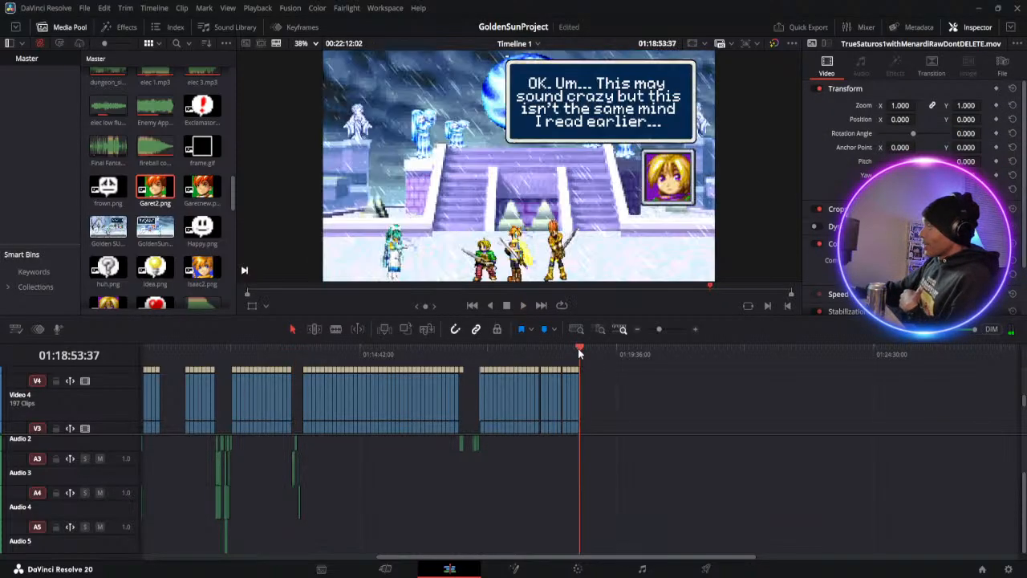
pyautogui.click(667, 329)
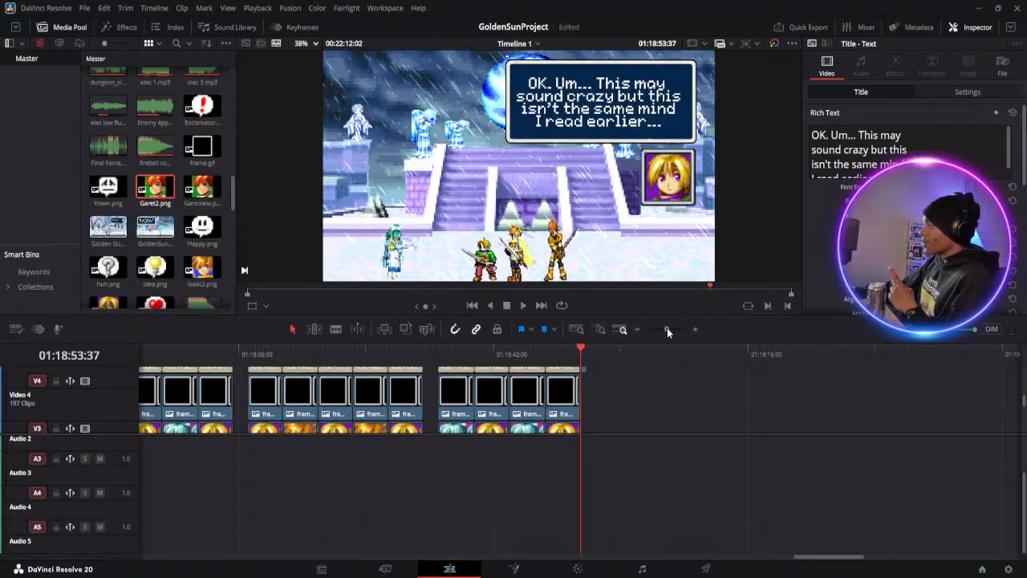
pyautogui.scroll(-2, 587, 403)
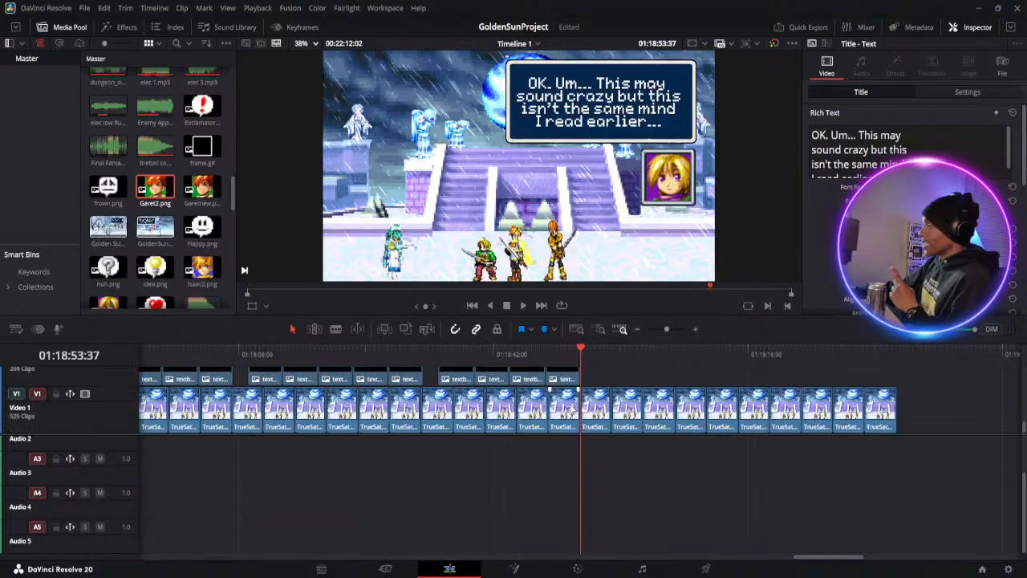
pyautogui.click(655, 329)
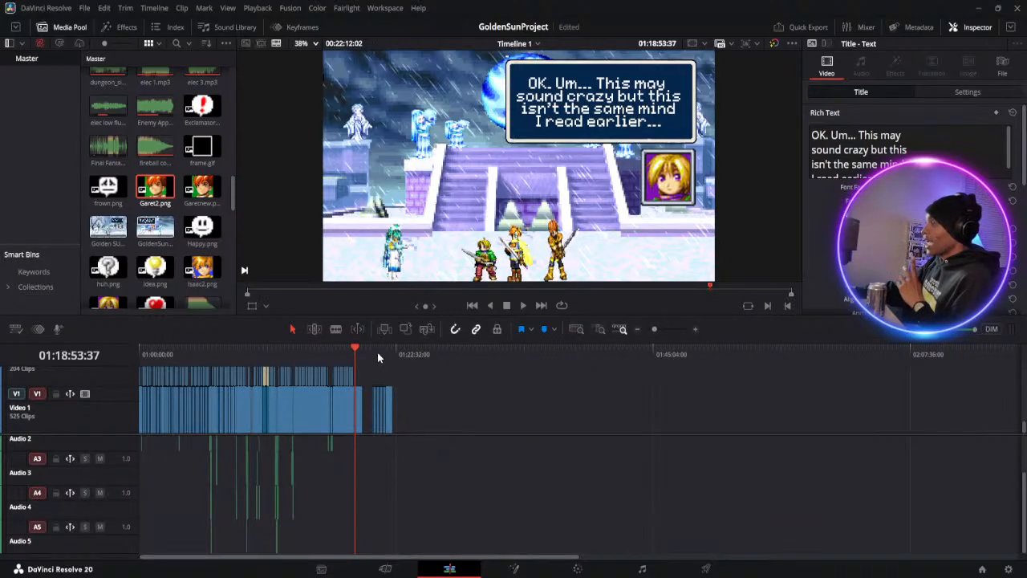
pyautogui.moveTo(375, 347); pyautogui.dragTo(354, 354)
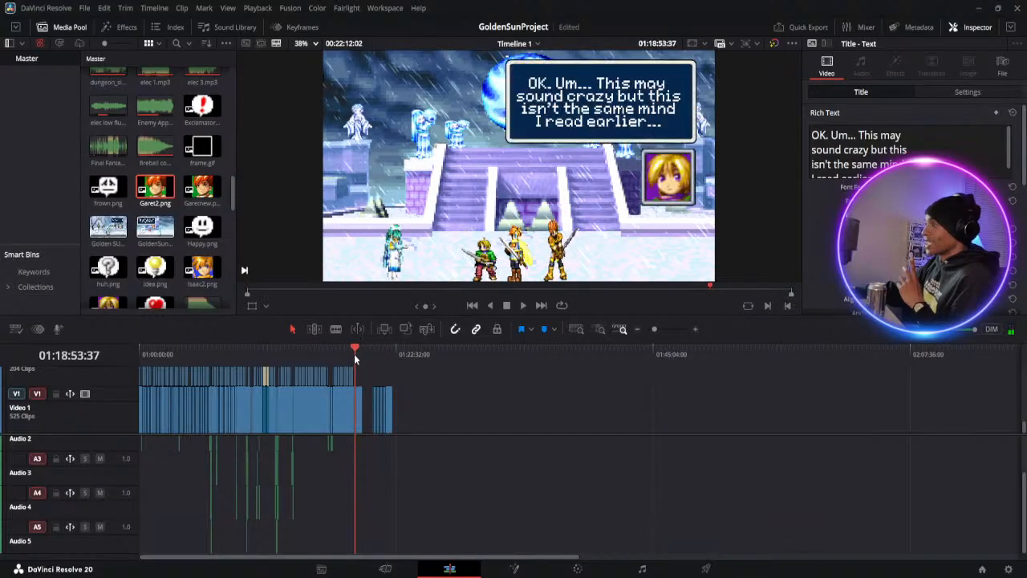